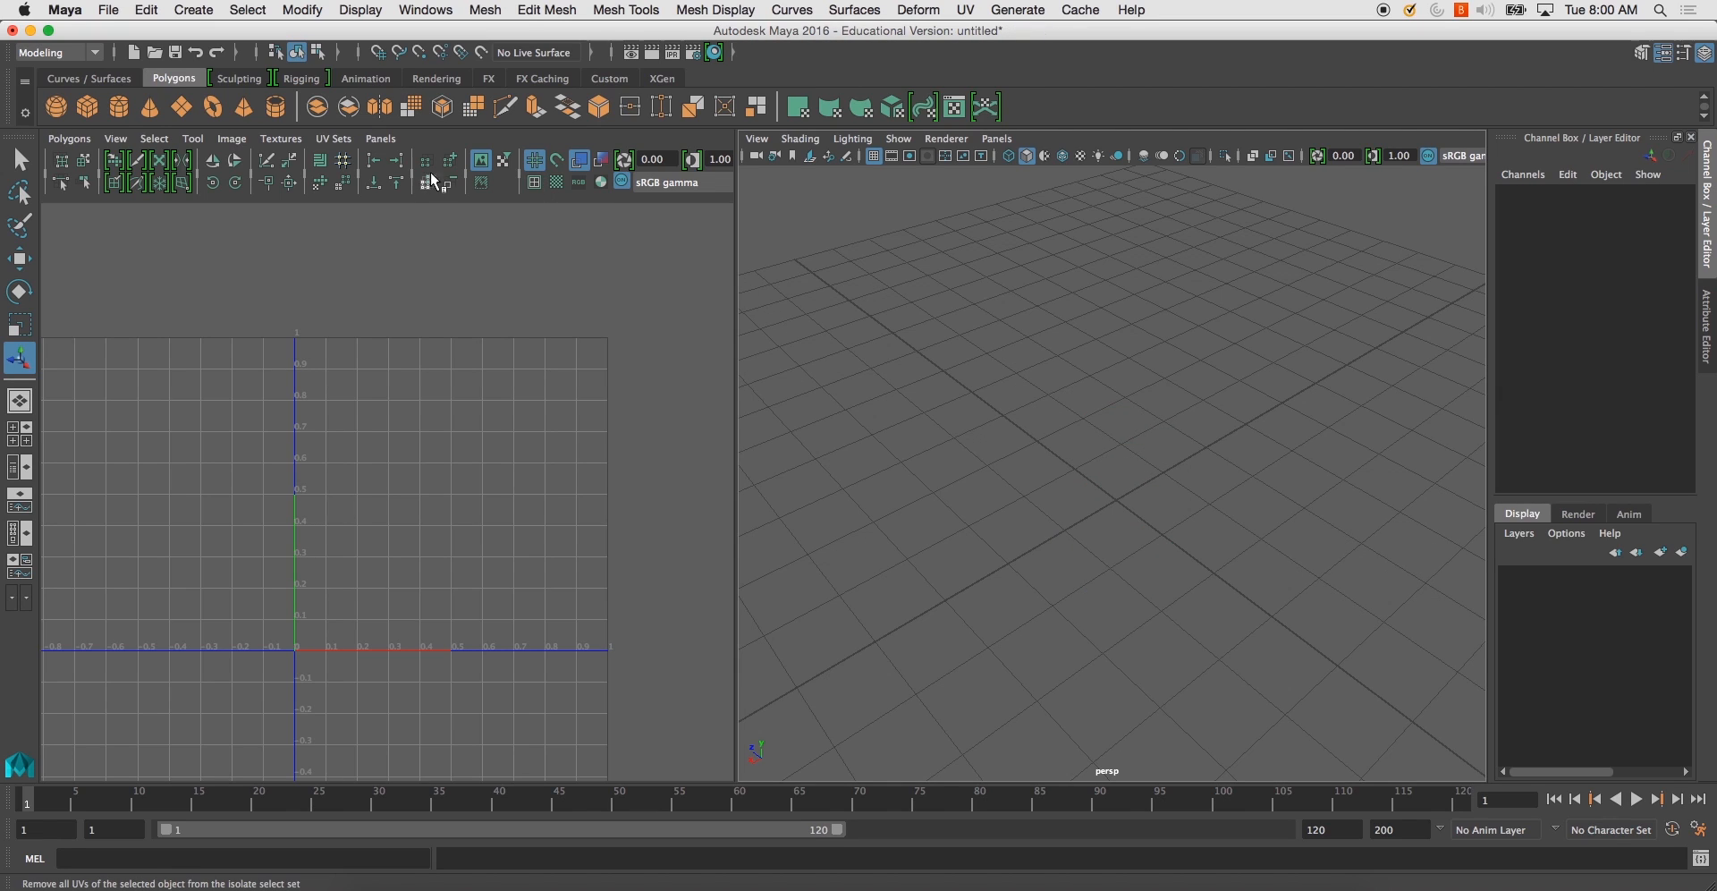
# - Create a polygon cylinder at the origin with radius 1, height 2 and 20 axis subdivisions, leaving it deselected
pyautogui.click(118, 106)
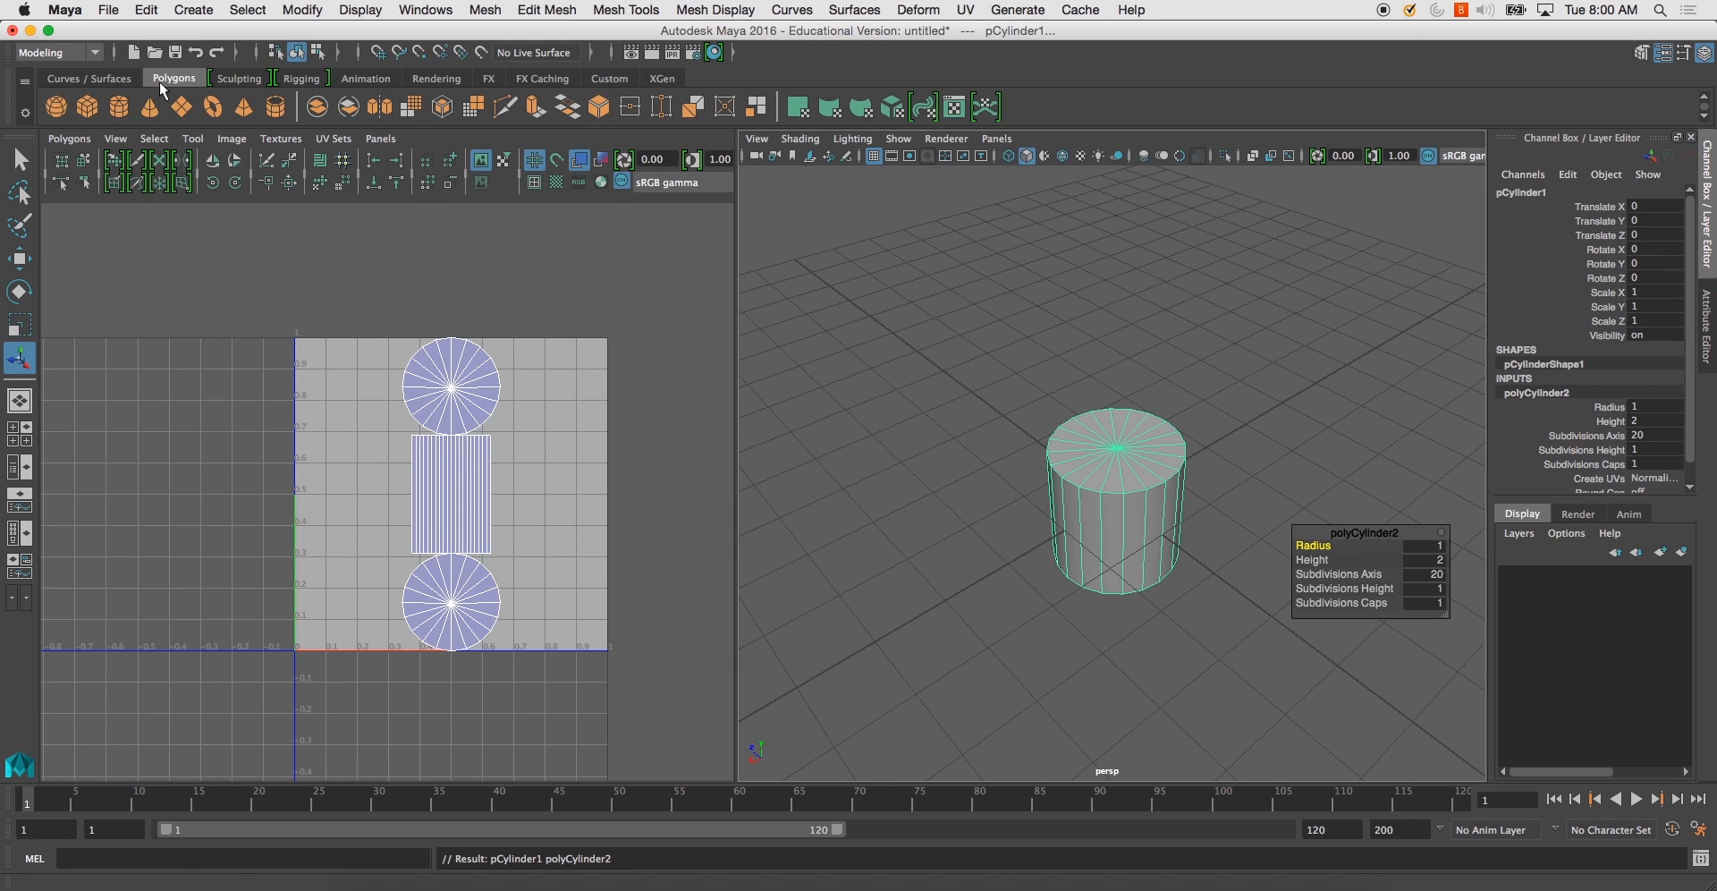
pyautogui.keyDown('alt'); pyautogui.moveTo(844, 340); pyautogui.dragTo(1001, 381); pyautogui.keyUp('alt')
pyautogui.click(1103, 341)
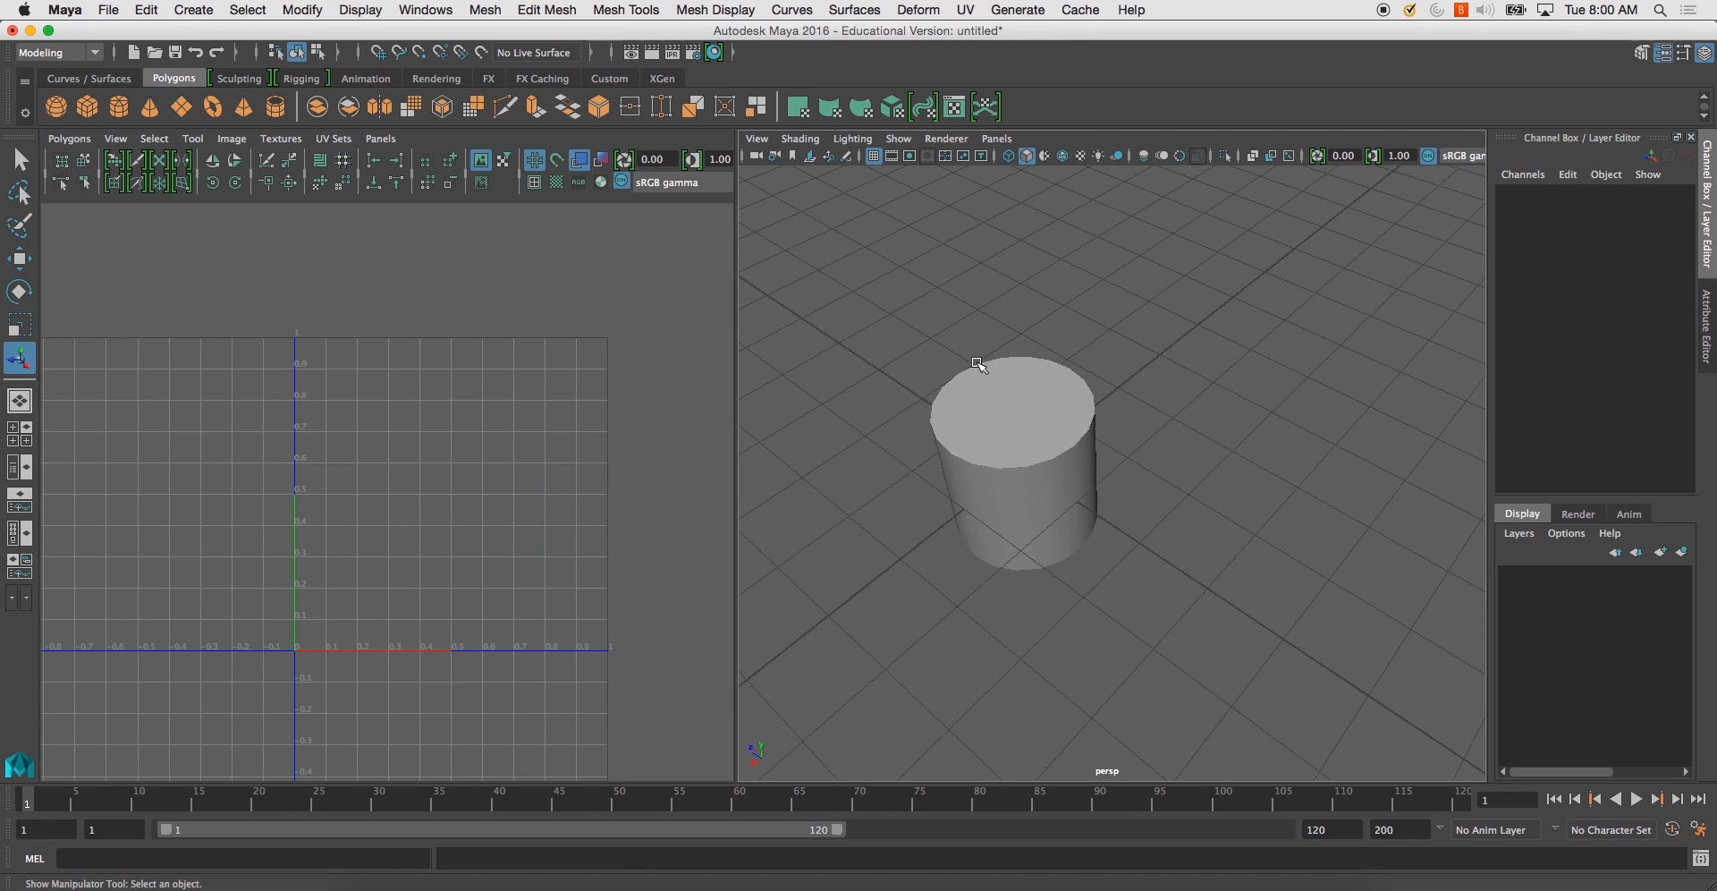
# - Select the cylinder and compare its default UV layout with the caps and side wall from several angles
pyautogui.keyDown('alt'); pyautogui.moveTo(1000, 398); pyautogui.dragTo(1116, 410, button='middle'); pyautogui.keyUp('alt')
pyautogui.keyDown('alt'); pyautogui.moveTo(1115, 411); pyautogui.dragTo(1028, 380, button='right'); pyautogui.keyUp('alt')
pyautogui.keyDown('alt'); pyautogui.moveTo(1028, 380); pyautogui.dragTo(1068, 429); pyautogui.keyUp('alt')
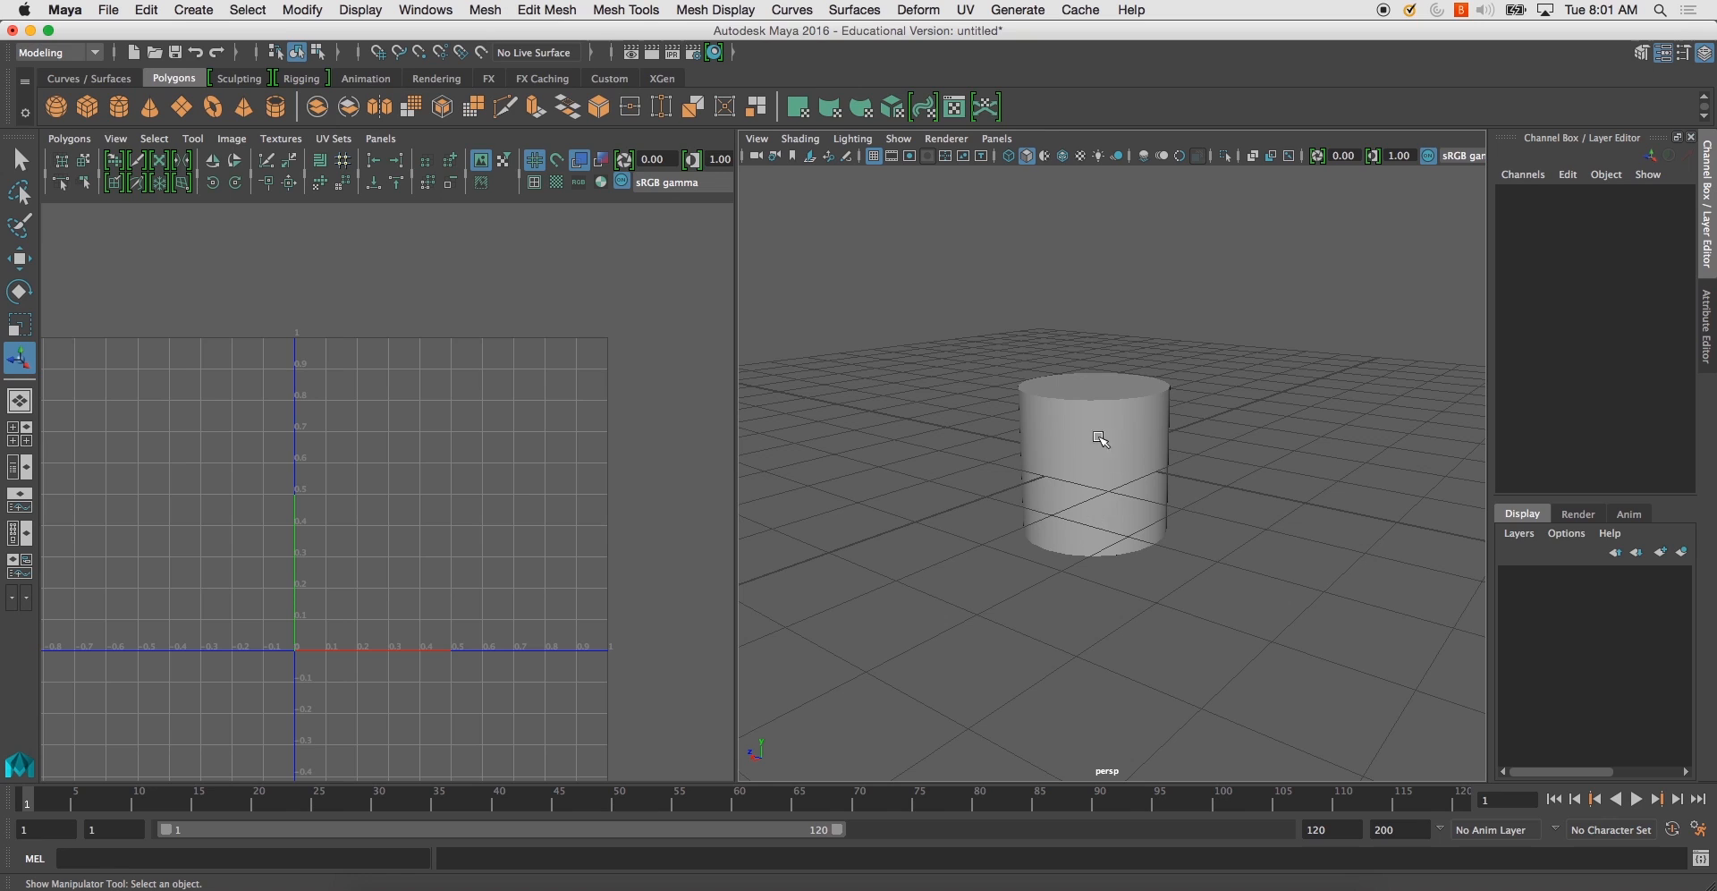
pyautogui.click(1130, 534)
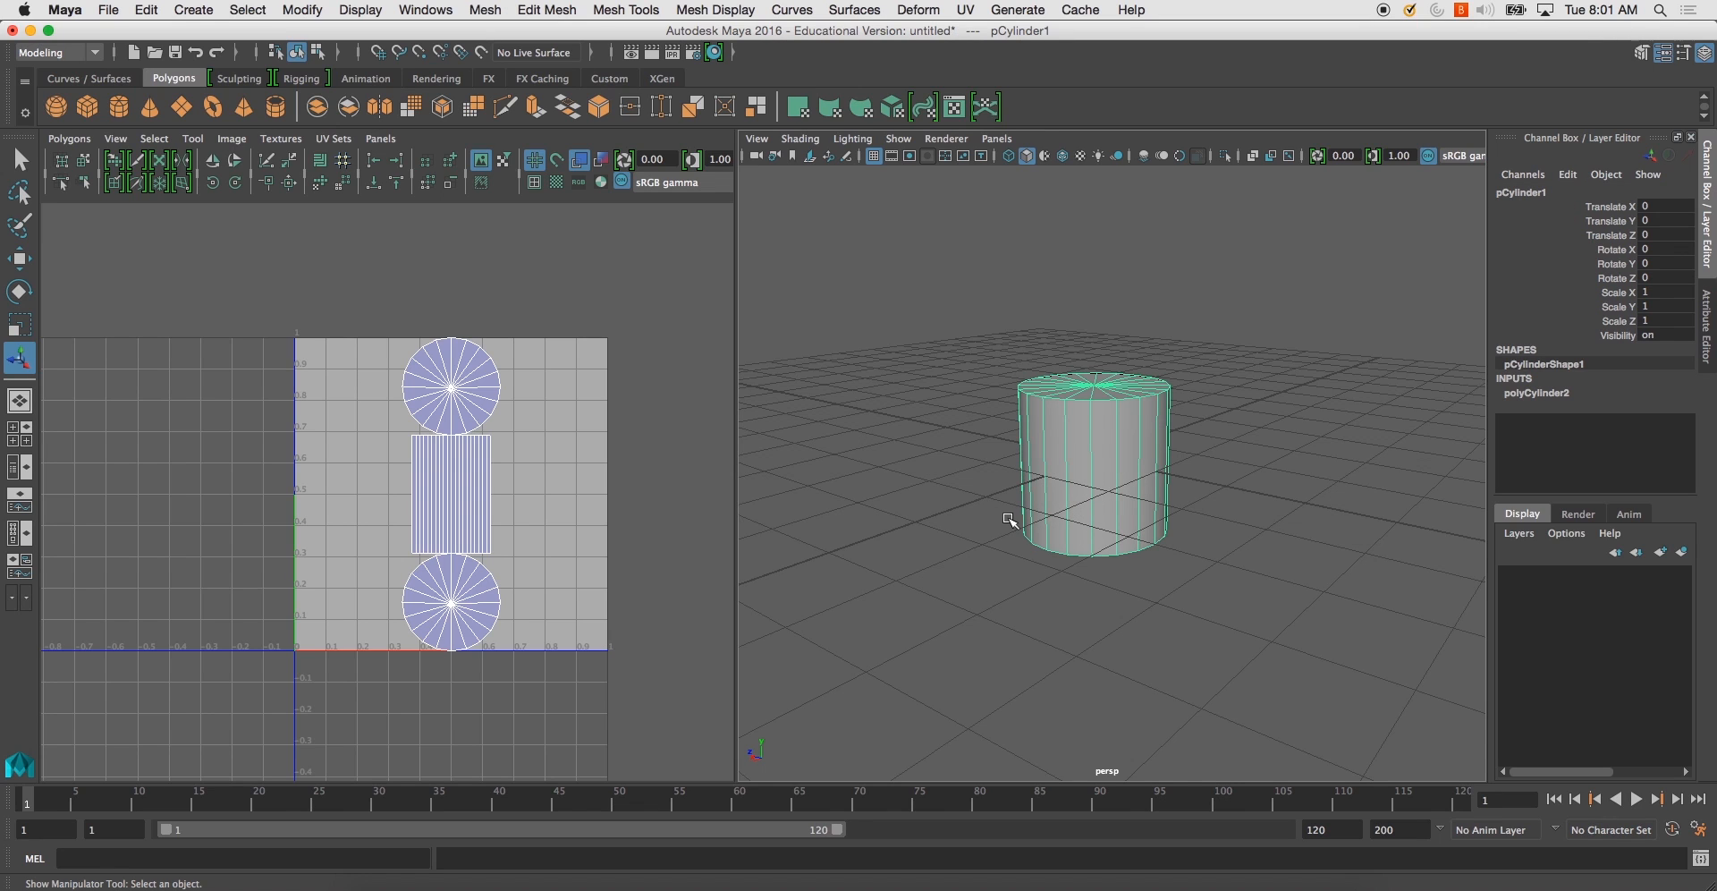
pyautogui.keyDown('alt'); pyautogui.moveTo(1013, 519); pyautogui.dragTo(997, 529); pyautogui.keyUp('alt')
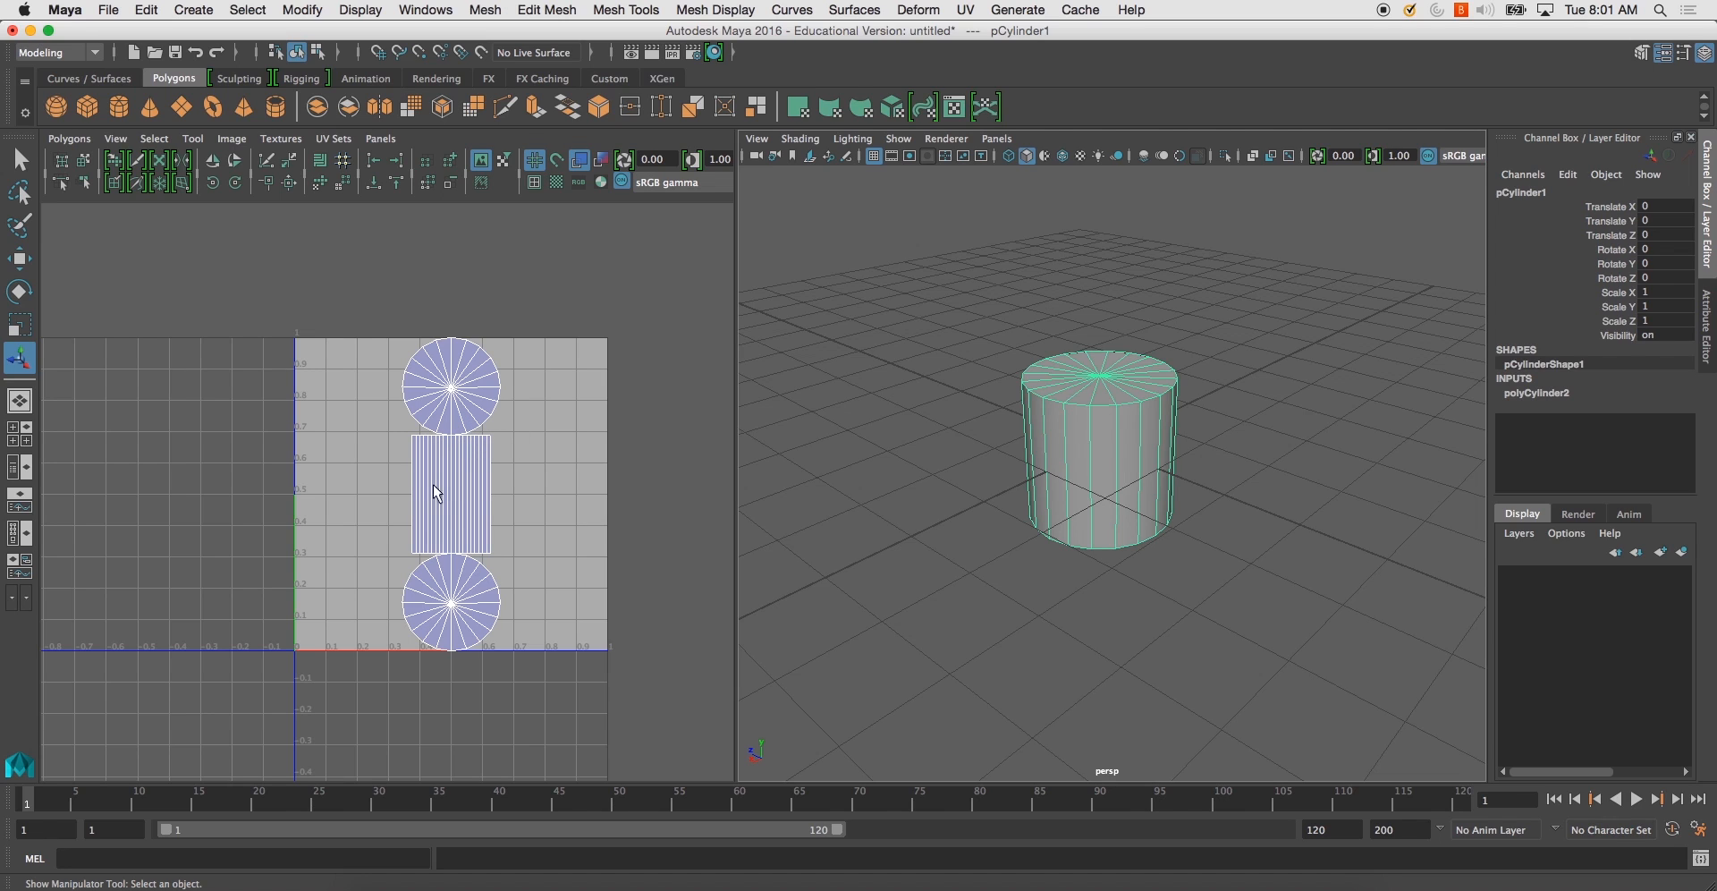
pyautogui.scroll(4, 935, 484)
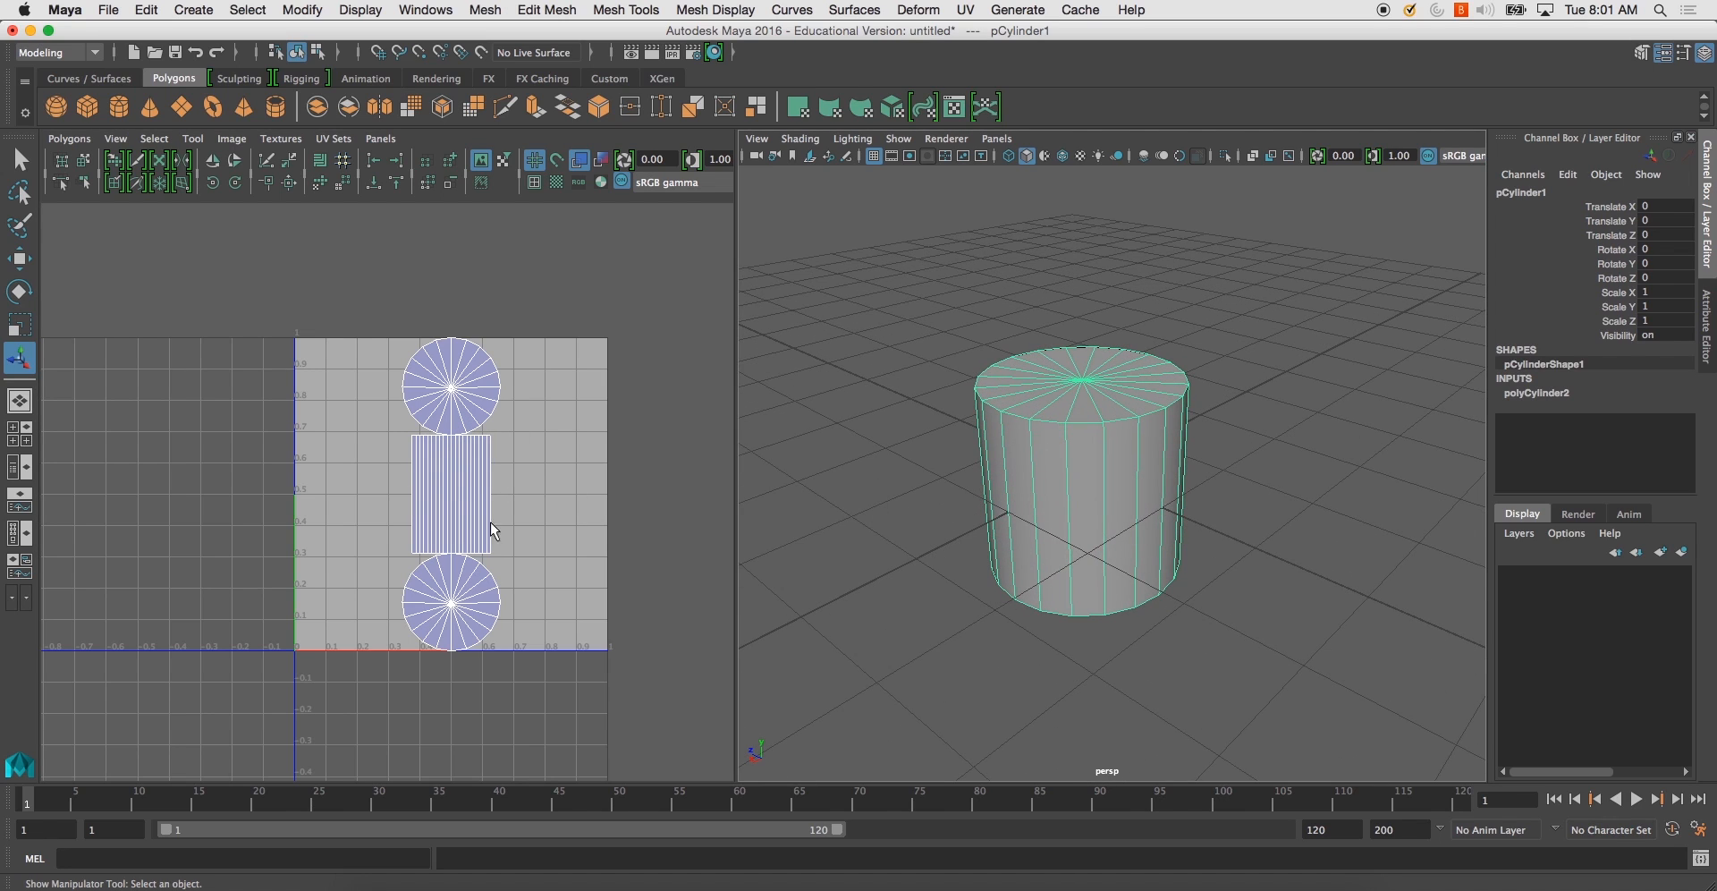
pyautogui.keyDown('alt'); pyautogui.moveTo(939, 484); pyautogui.dragTo(1015, 442); pyautogui.keyUp('alt')
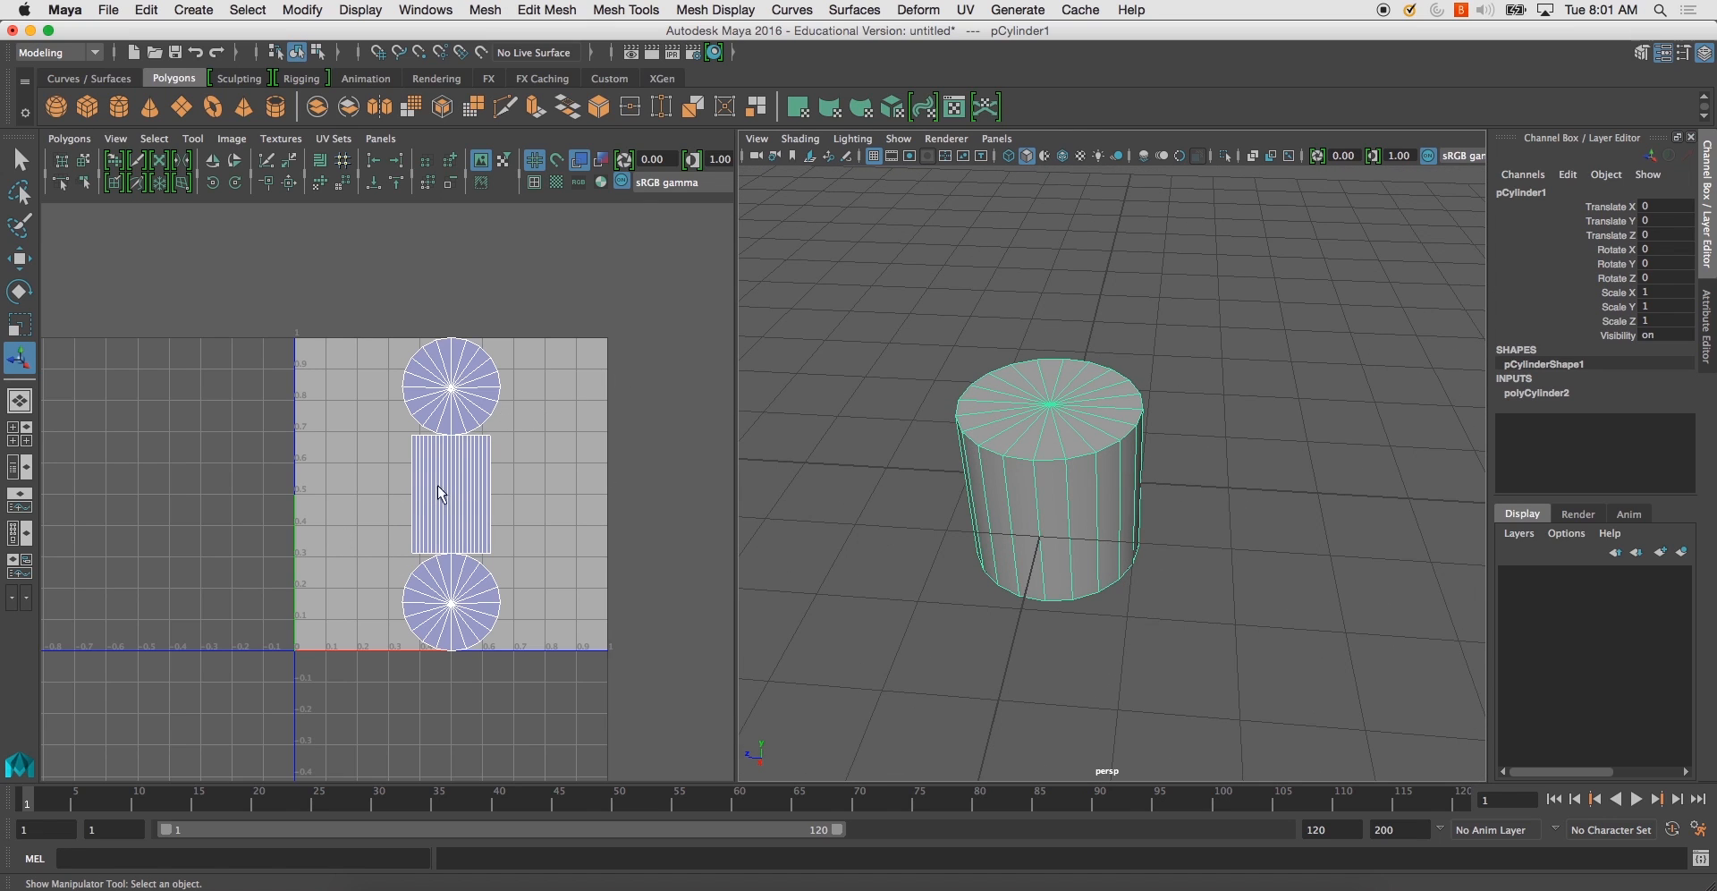
pyautogui.scroll(1, 501, 501)
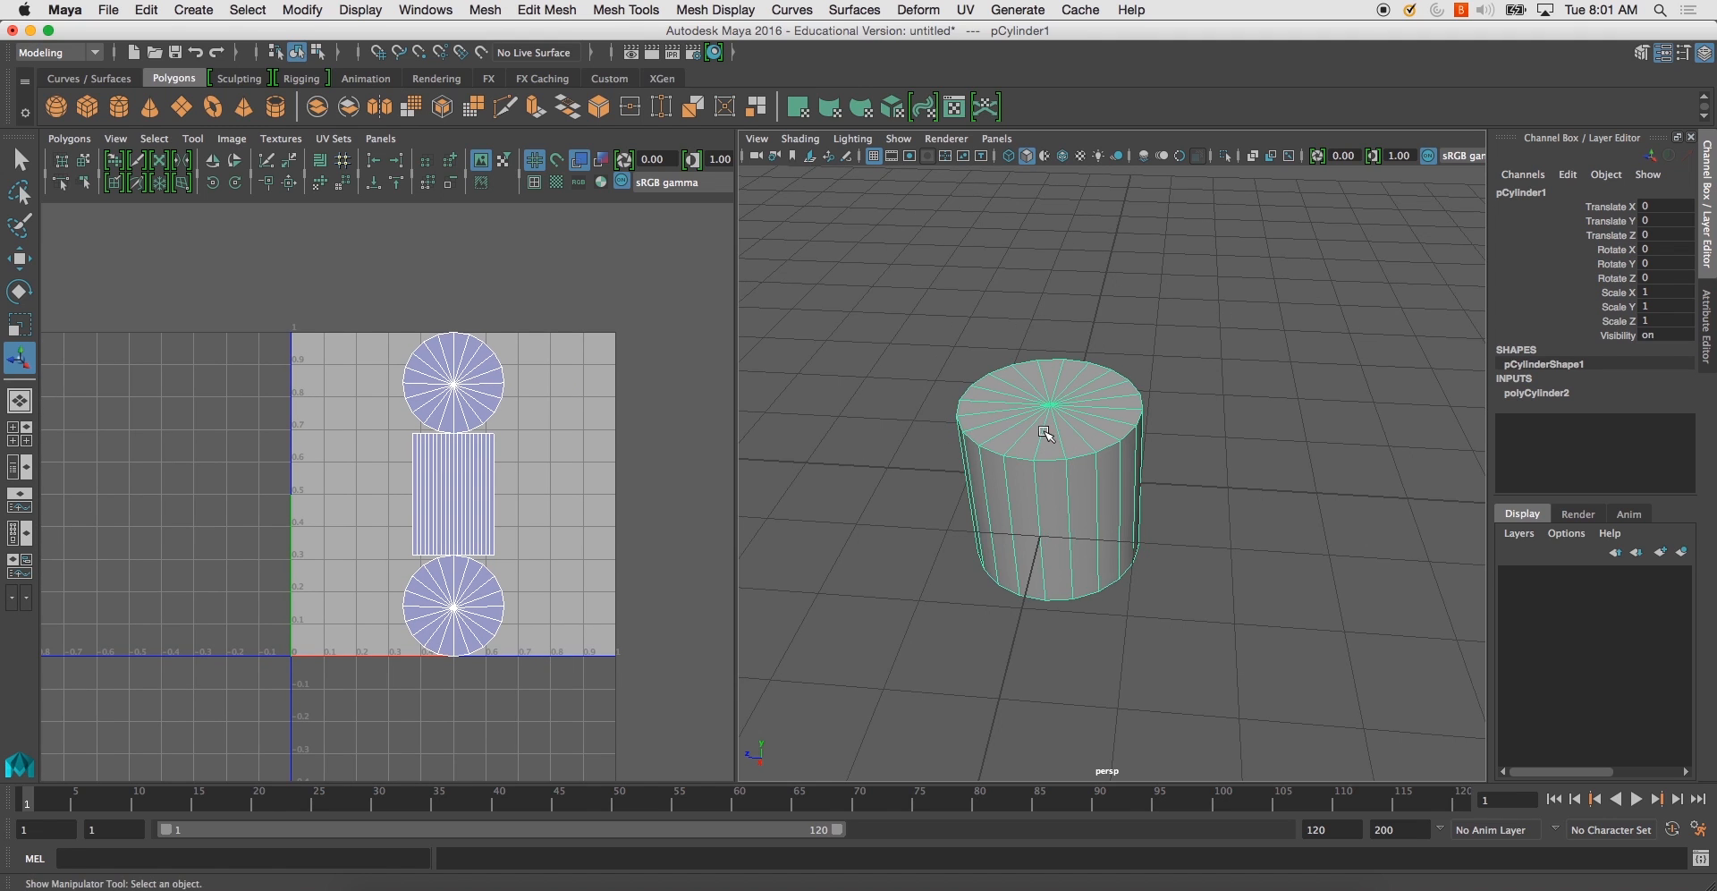
pyautogui.scroll(3, 1043, 430)
pyautogui.moveTo(1068, 465)
pyautogui.keyDown('alt'); pyautogui.mouseDown()
pyautogui.moveTo(1108, 442)
pyautogui.moveTo(1100, 499)
pyautogui.moveTo(1066, 446)
pyautogui.moveTo(1080, 382)
pyautogui.moveTo(1074, 451)
pyautogui.mouseUp(); pyautogui.keyUp('alt')
pyautogui.scroll(-2, 1066, 446)
# - Switch the cylinder to face mode and toggle the UV shell shading and UV grid off and back on
pyautogui.moveTo(1073, 398); pyautogui.dragTo(1072, 447, button='right')
pyautogui.keyDown('alt'); pyautogui.moveTo(1019, 454); pyautogui.dragTo(991, 475); pyautogui.keyUp('alt')
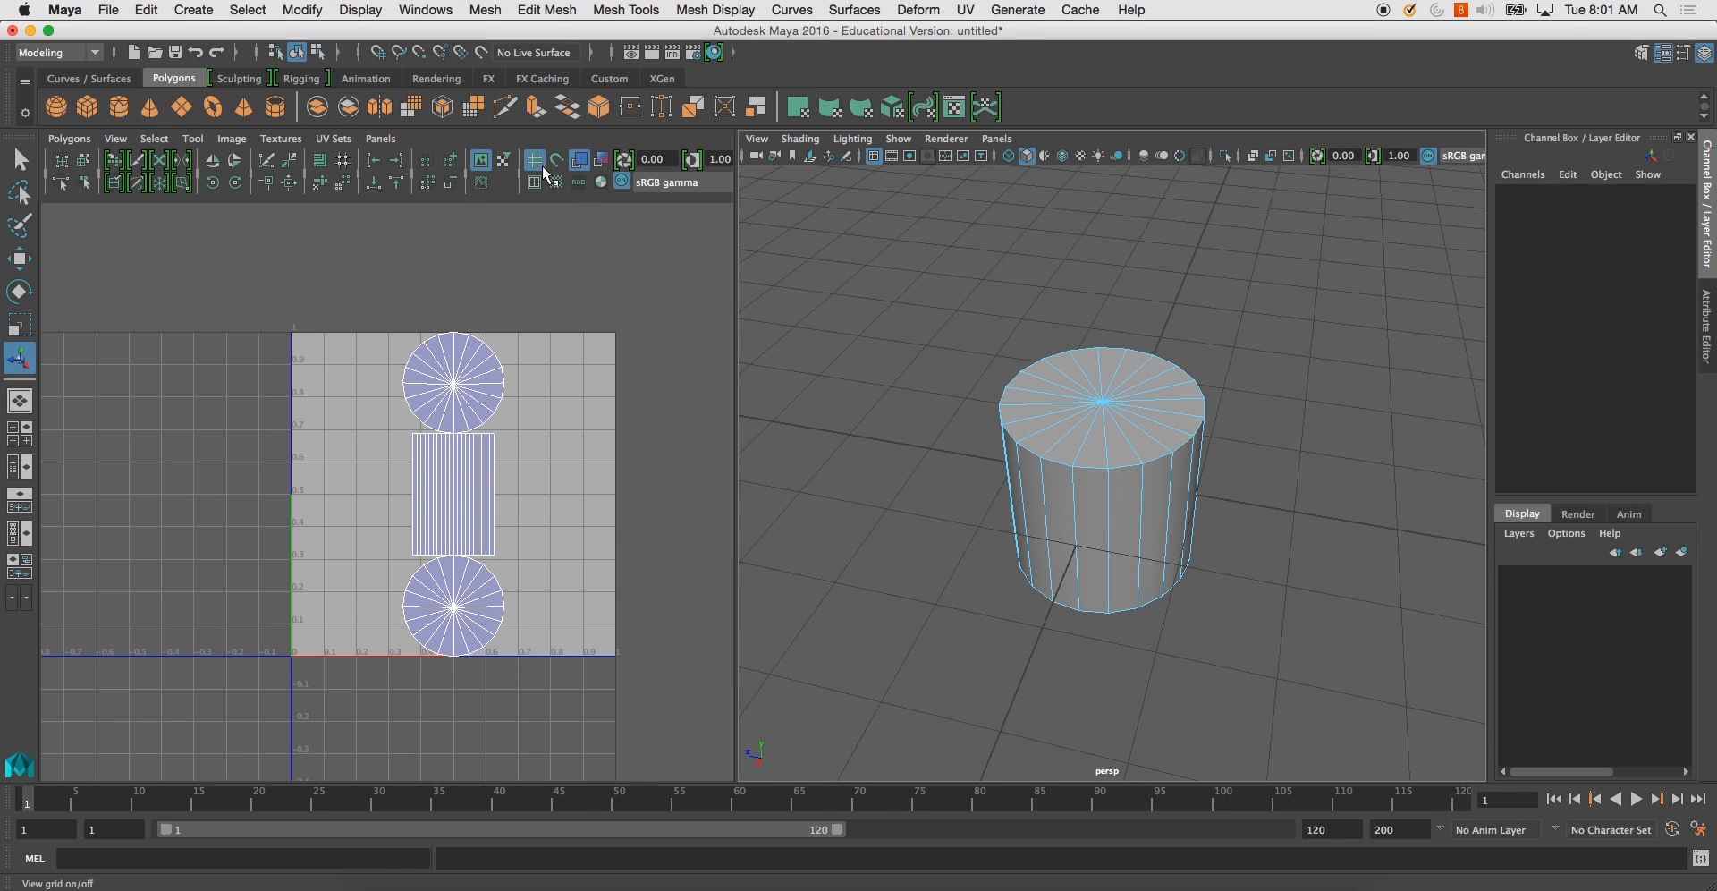
pyautogui.click(580, 159)
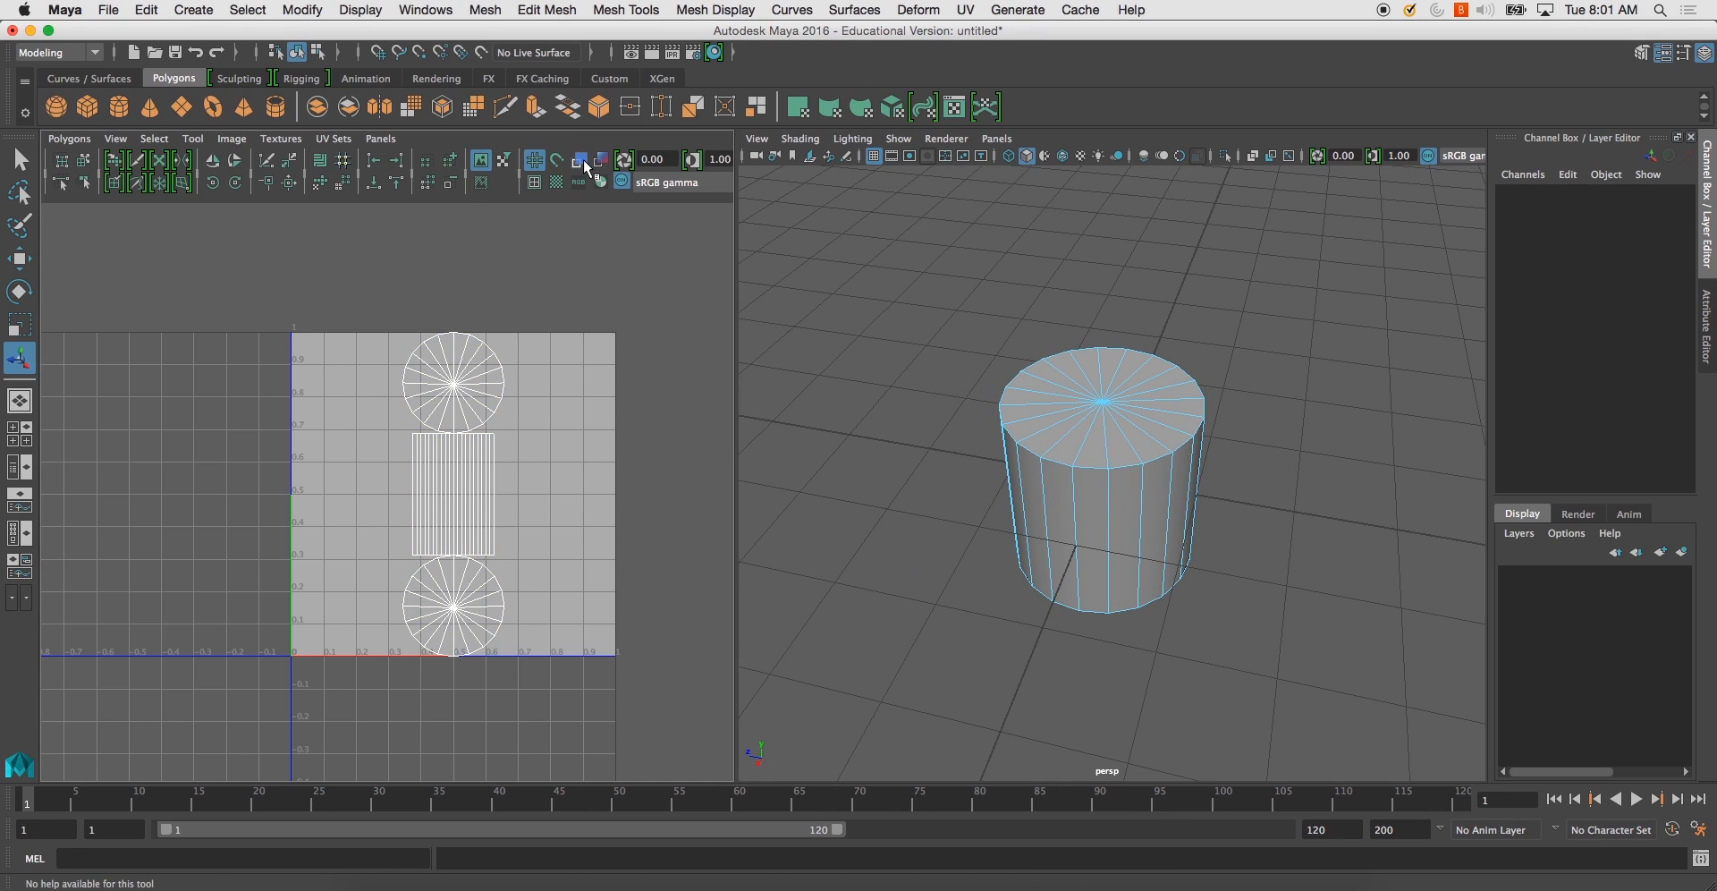
pyautogui.click(532, 160)
pyautogui.click(533, 163)
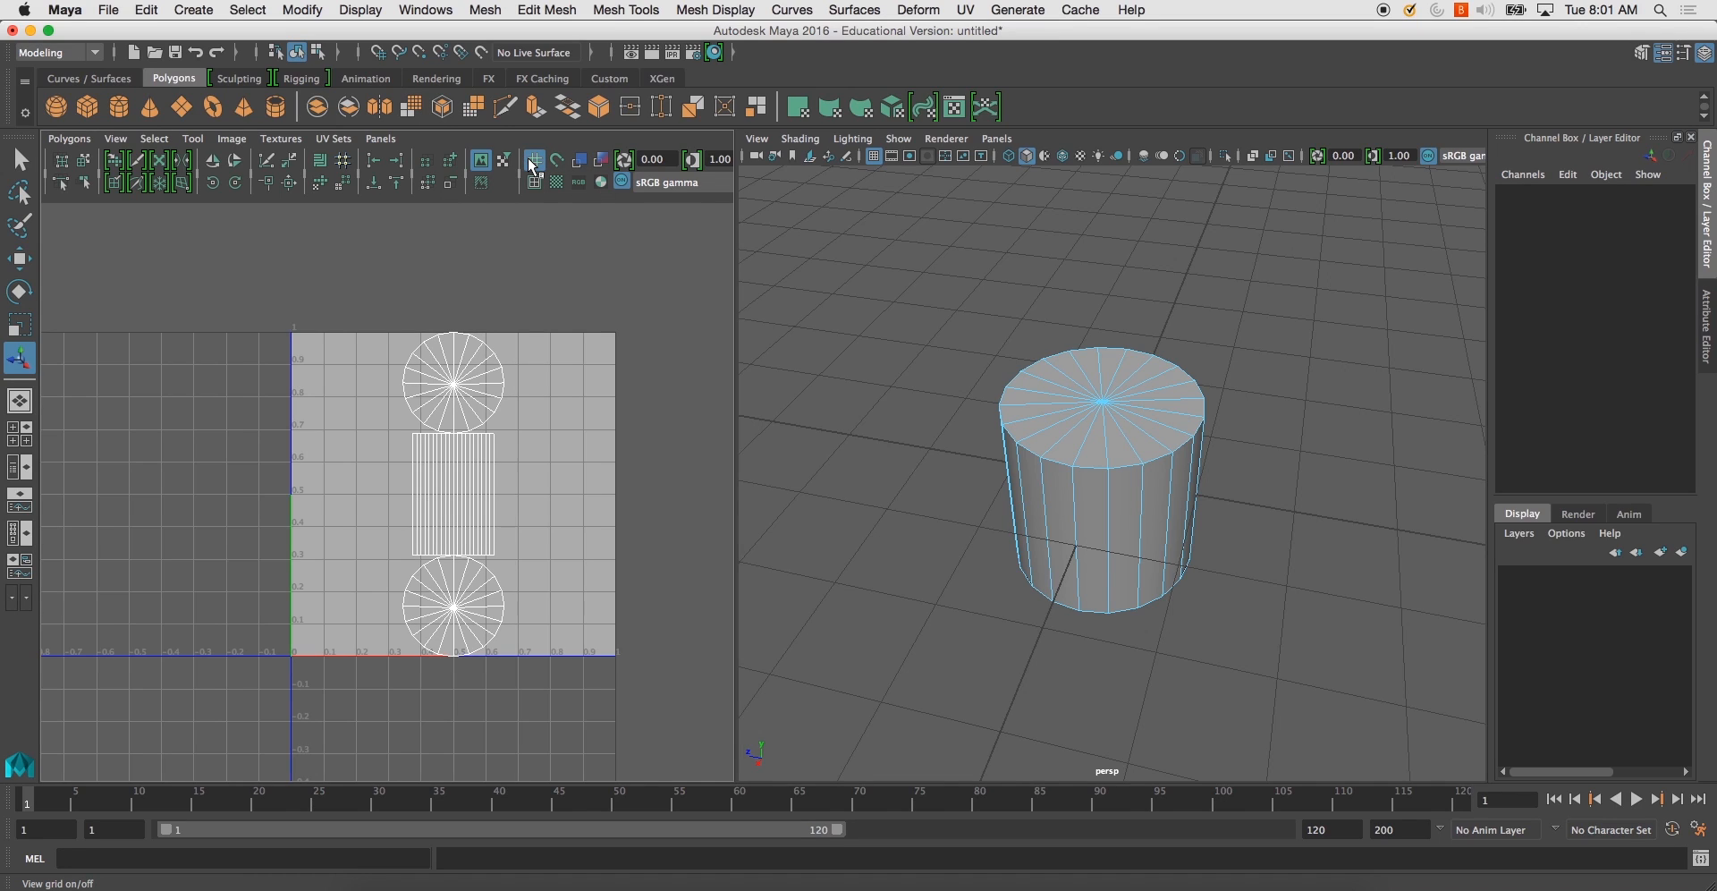
pyautogui.click(583, 163)
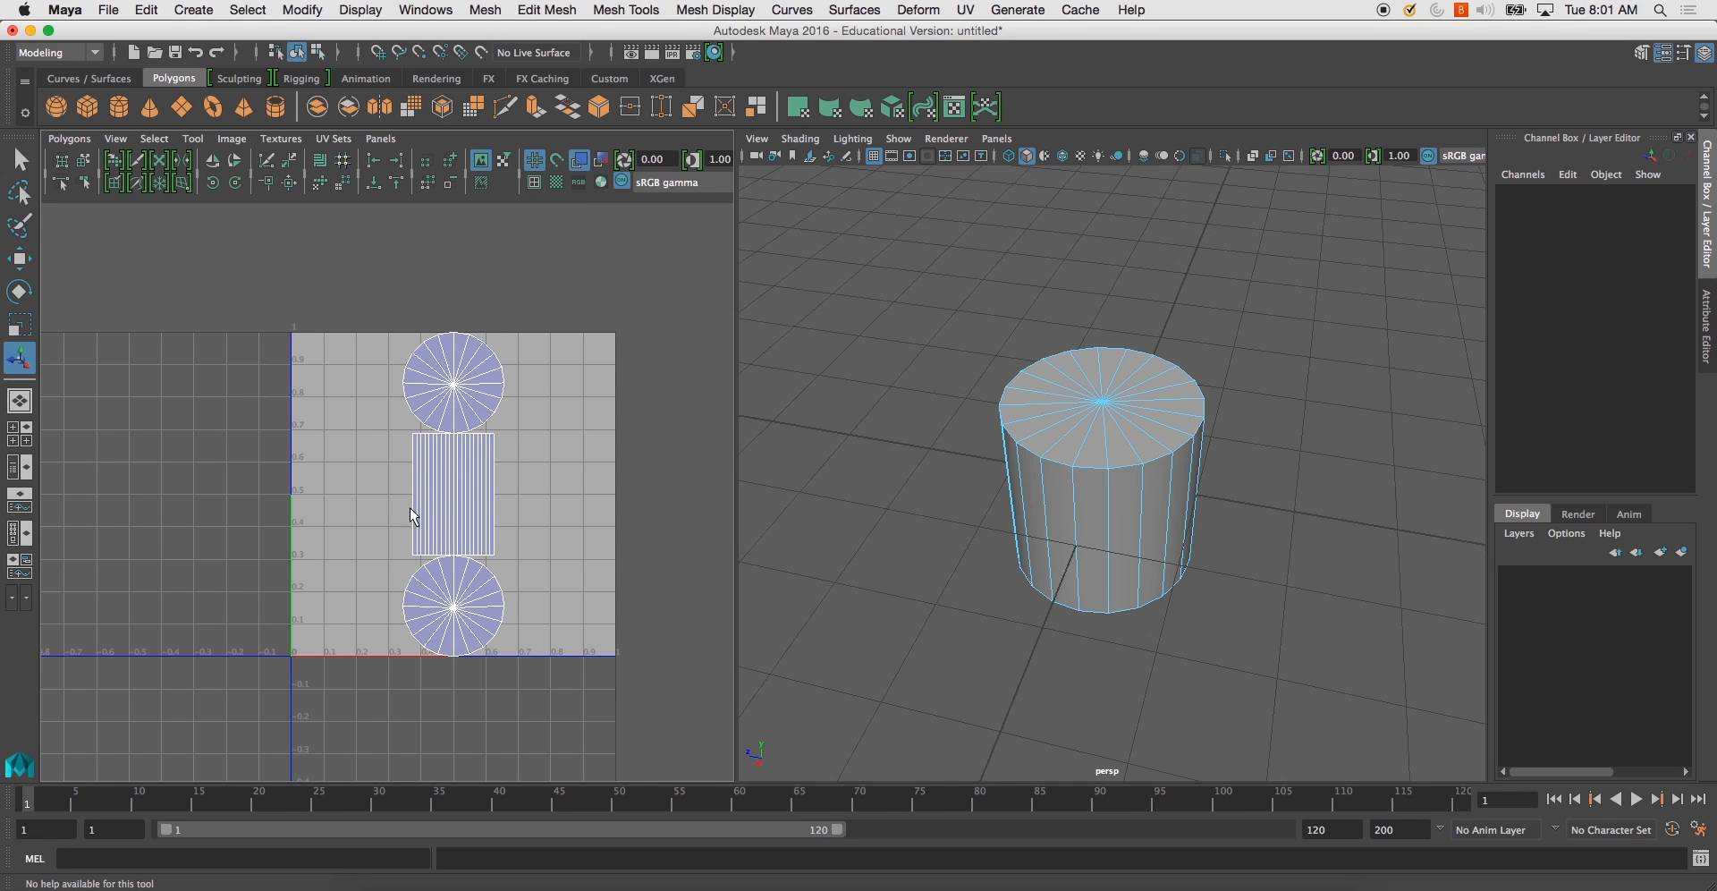
pyautogui.click(581, 161)
pyautogui.click(583, 162)
# - Return the cylinder to object mode and apply automatic UV mapping to it
pyautogui.moveTo(1079, 421); pyautogui.dragTo(1082, 467, button='right')
pyautogui.click(1028, 510)
pyautogui.keyDown('alt'); pyautogui.moveTo(1029, 510); pyautogui.dragTo(1096, 474); pyautogui.keyUp('alt')
pyautogui.click(1075, 420)
pyautogui.moveTo(1075, 418); pyautogui.dragTo(1142, 372, button='right')
pyautogui.press('f')
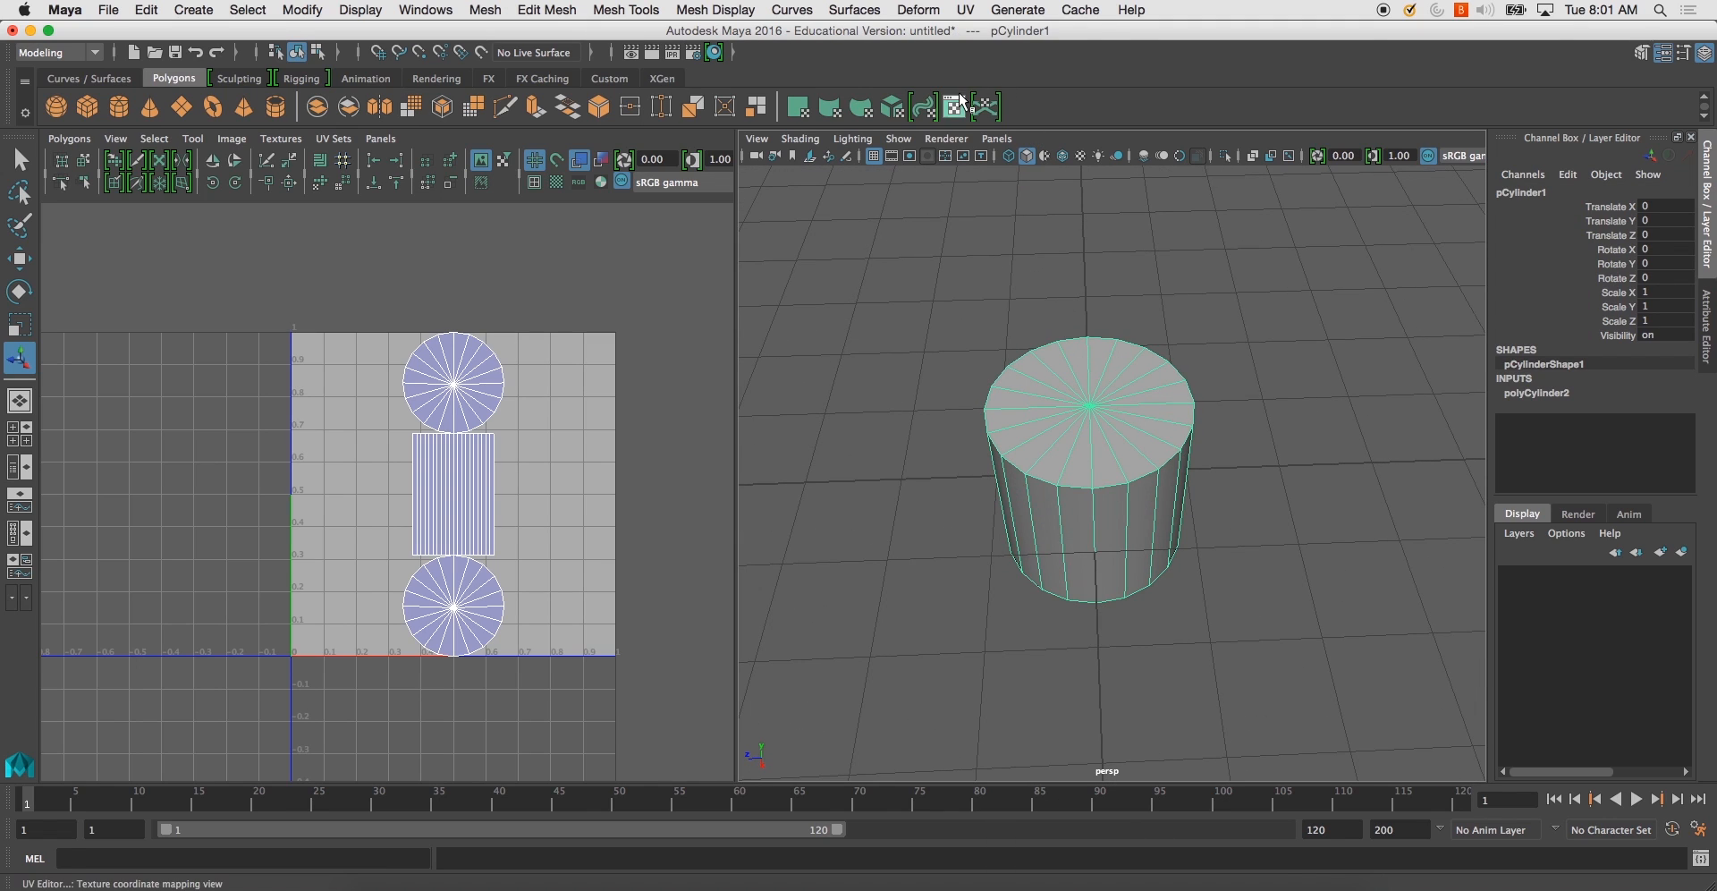
pyautogui.click(956, 5)
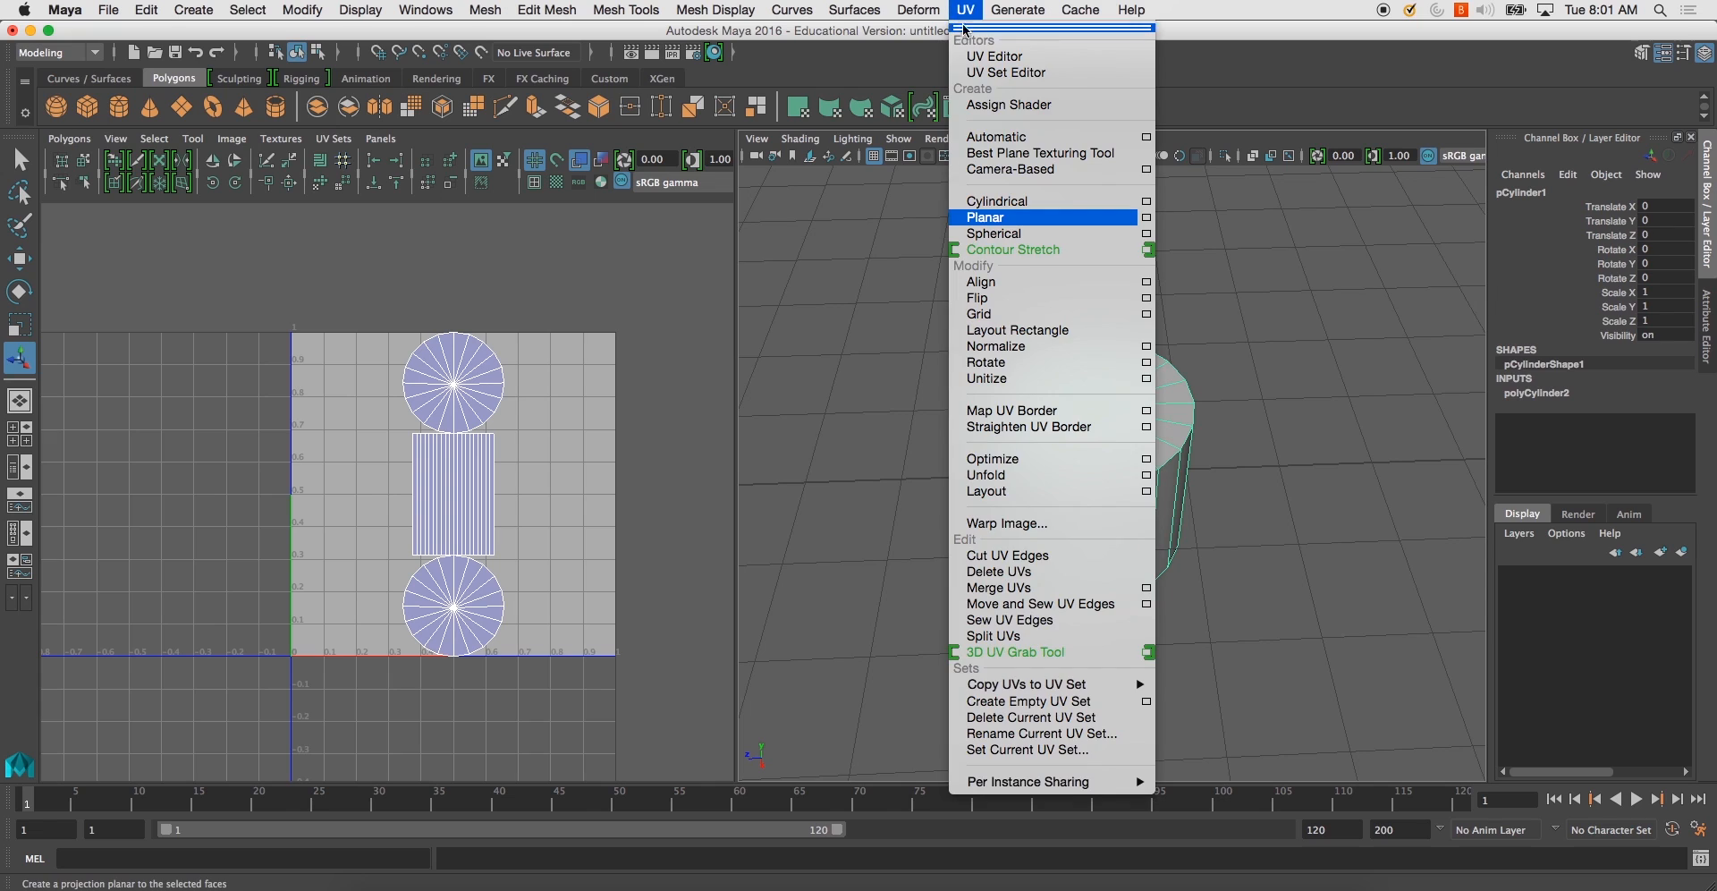
pyautogui.click(1036, 138)
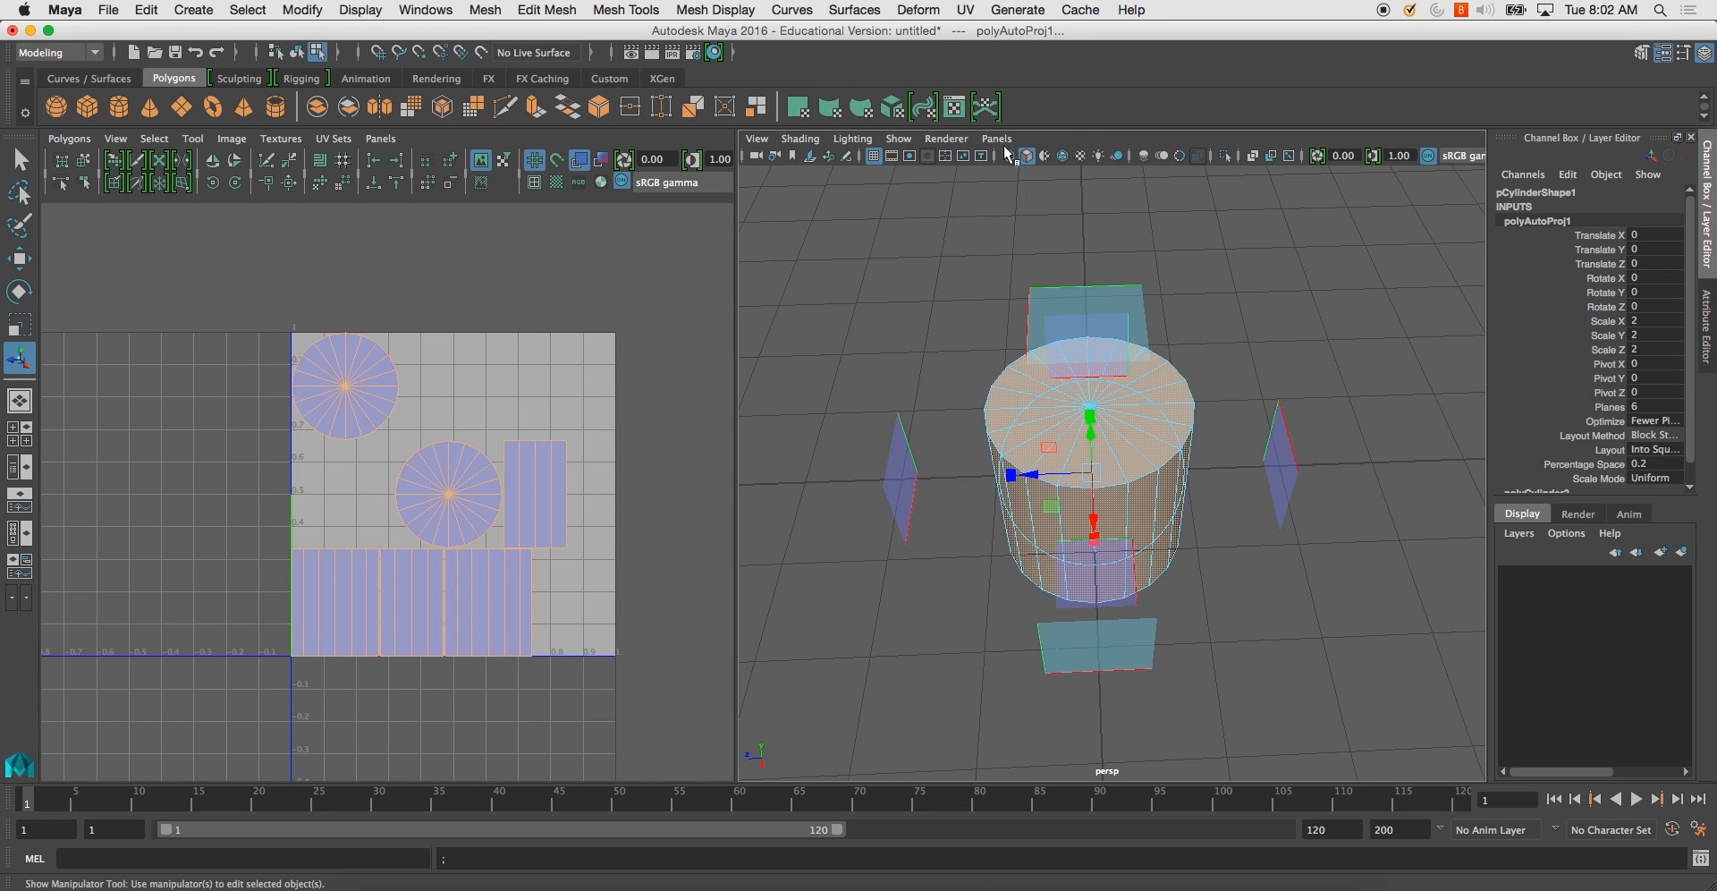
# - Activate the Move UV Shell tool and select each UV shell in turn to examine which cylinder faces it covers
pyautogui.click(84, 159)
pyautogui.click(311, 379)
pyautogui.click(312, 371)
pyautogui.click(429, 498)
pyautogui.click(540, 455)
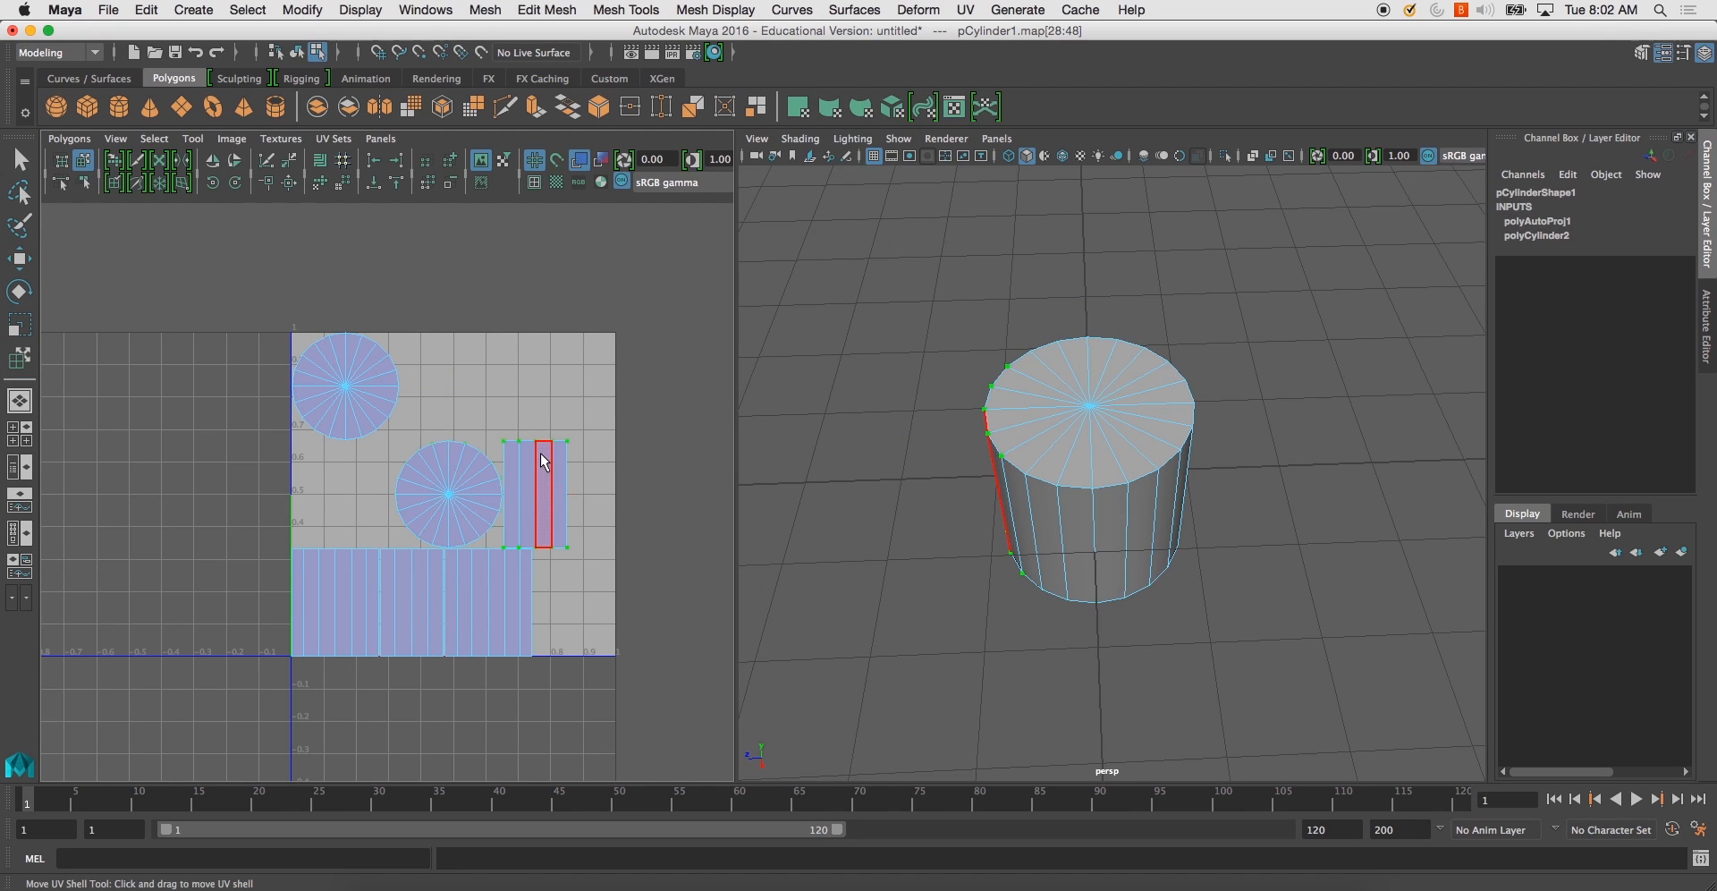
pyautogui.click(525, 611)
pyautogui.click(363, 384)
pyautogui.click(440, 483)
pyautogui.click(540, 467)
pyautogui.click(513, 593)
pyautogui.click(427, 590)
pyautogui.click(358, 597)
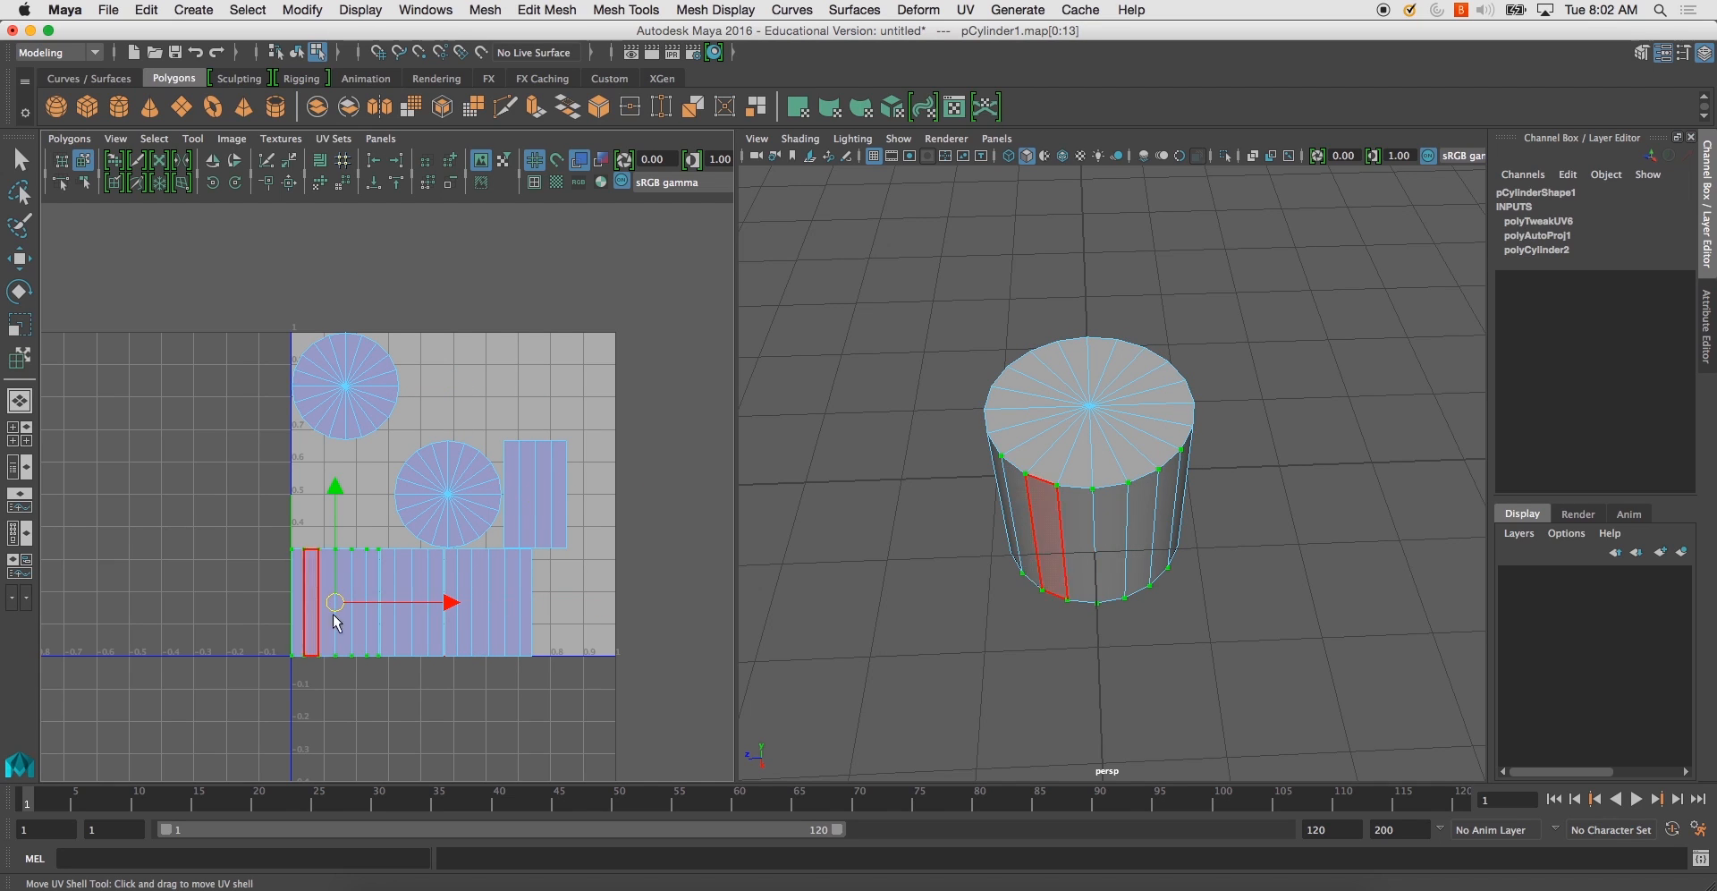
# - Move the four rectangular side-wall shells out of the 0-1 UV space, leaving the two circular cap shells in place
pyautogui.moveTo(337, 599); pyautogui.dragTo(171, 534)
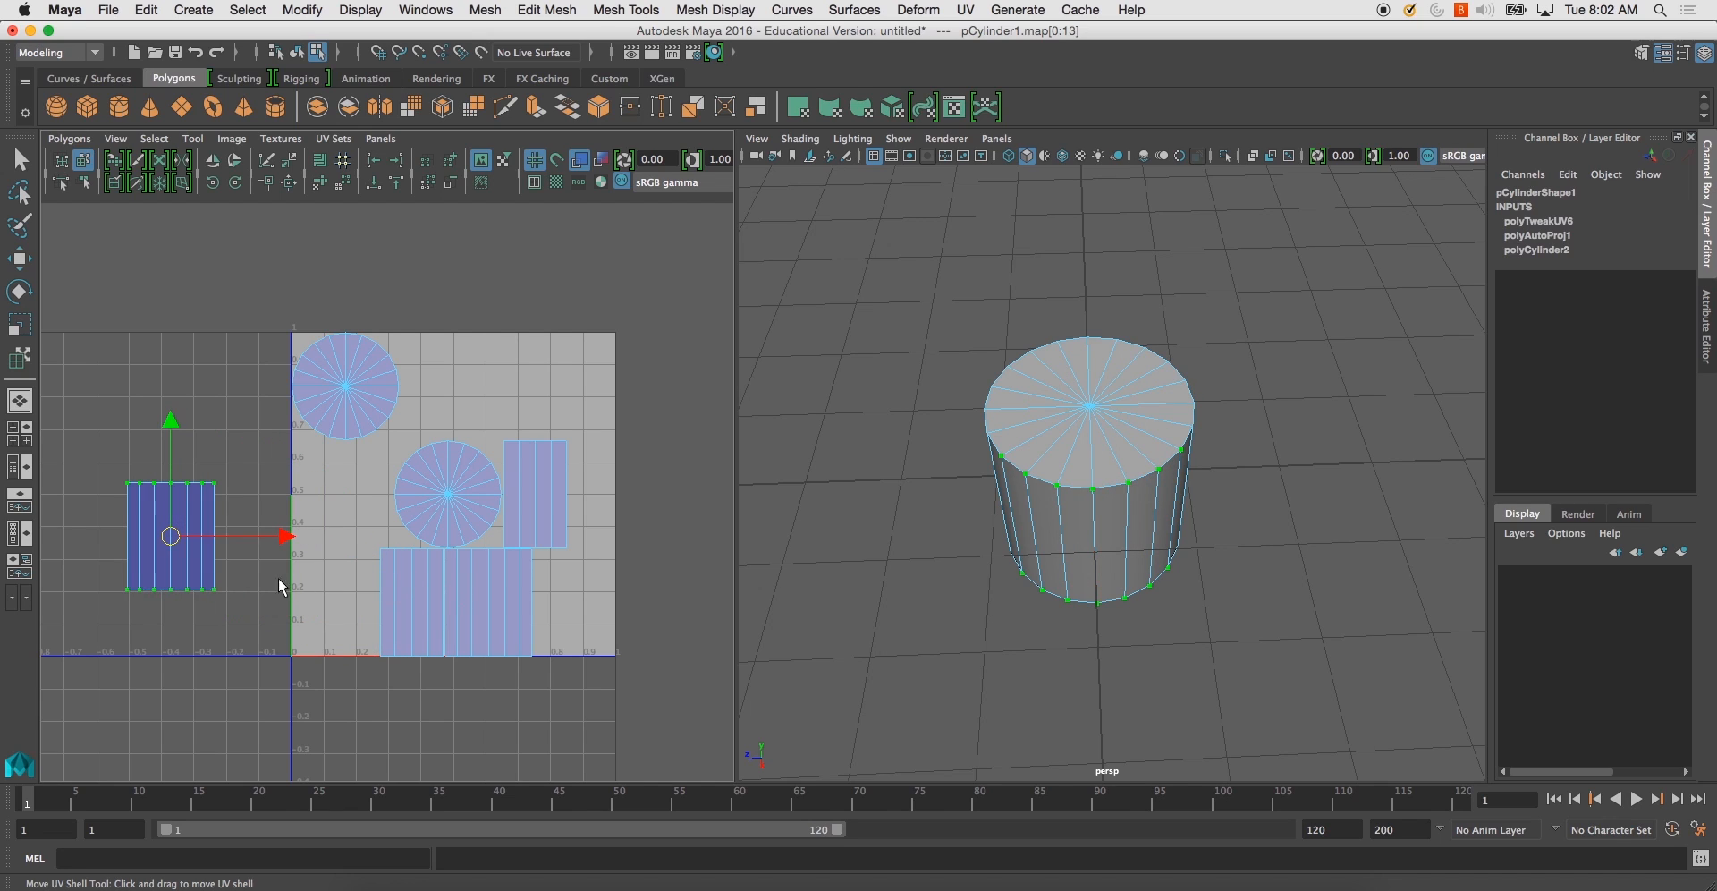
pyautogui.click(399, 600)
pyautogui.moveTo(399, 601); pyautogui.dragTo(165, 690)
pyautogui.click(488, 604)
pyautogui.moveTo(488, 604); pyautogui.dragTo(391, 768)
pyautogui.click(534, 491)
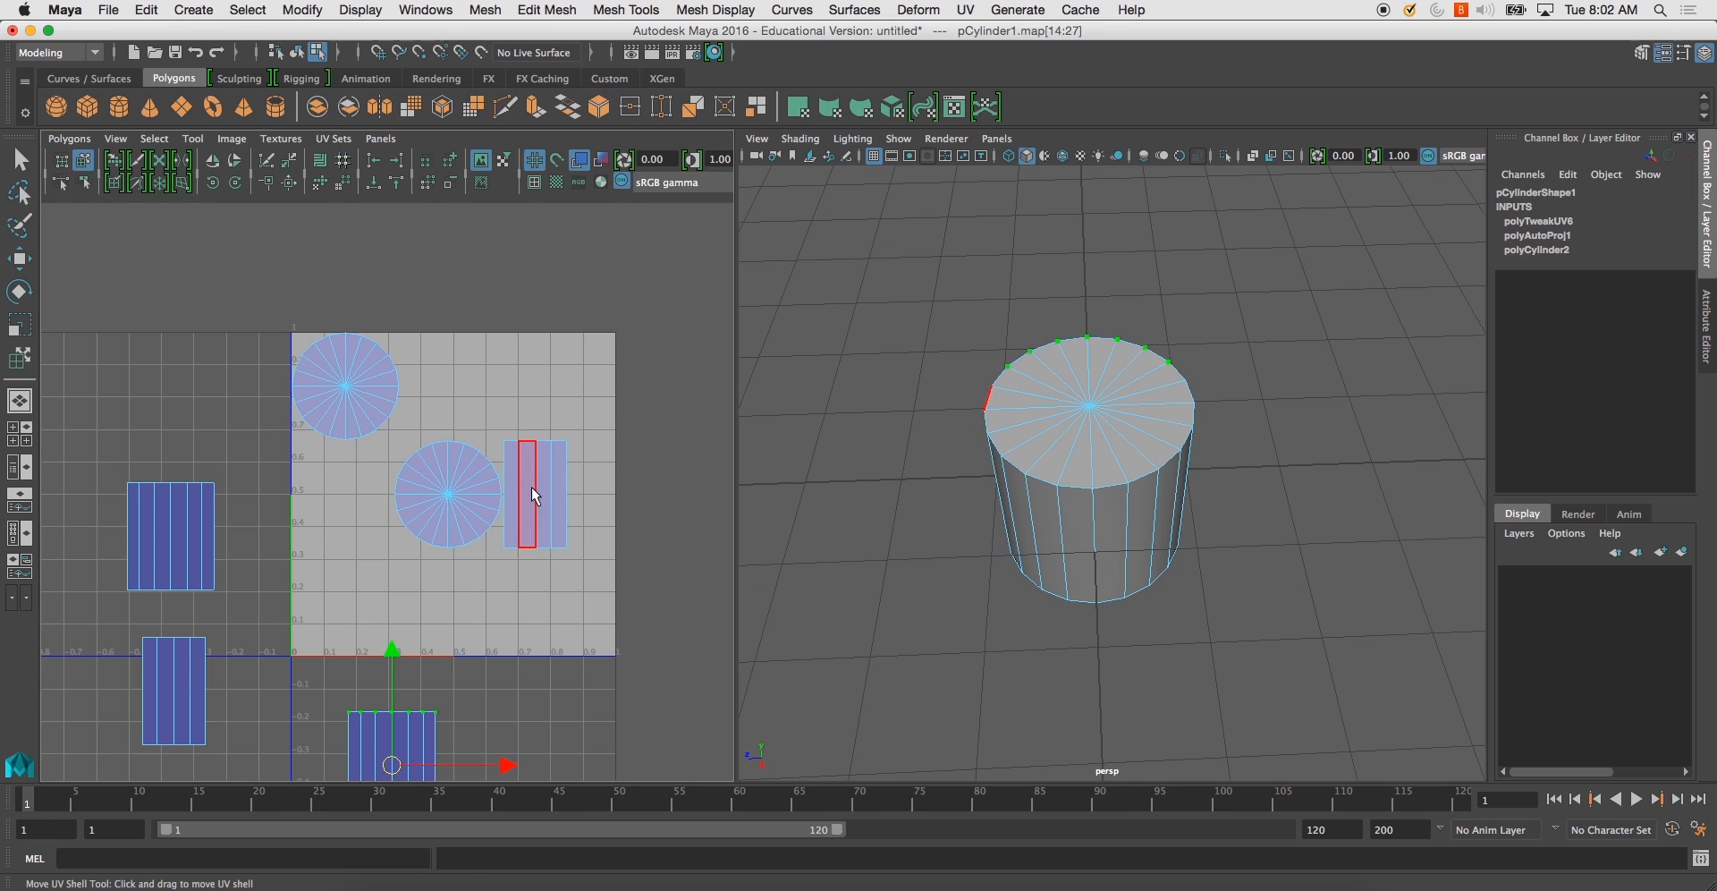
pyautogui.moveTo(552, 494); pyautogui.dragTo(184, 364)
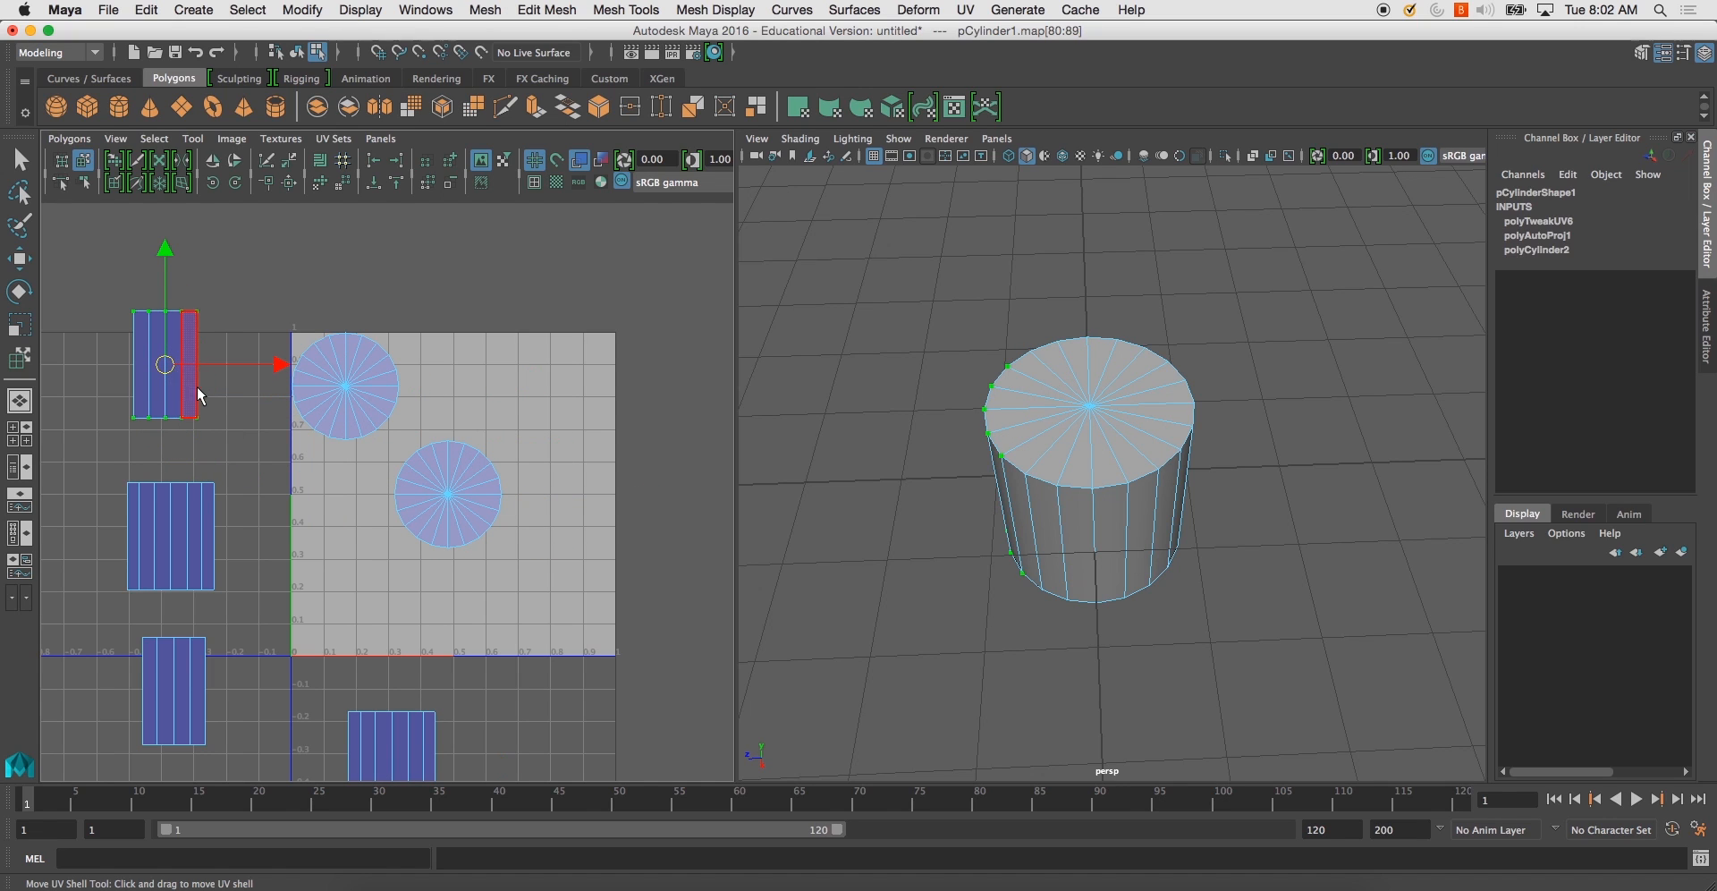
# - Select all the faces of the cylinder's top cap
pyautogui.keyDown('alt'); pyautogui.moveTo(331, 433); pyautogui.dragTo(403, 412, button='middle'); pyautogui.keyUp('alt')
pyautogui.keyDown('alt'); pyautogui.moveTo(939, 587); pyautogui.dragTo(1035, 613); pyautogui.keyUp('alt')
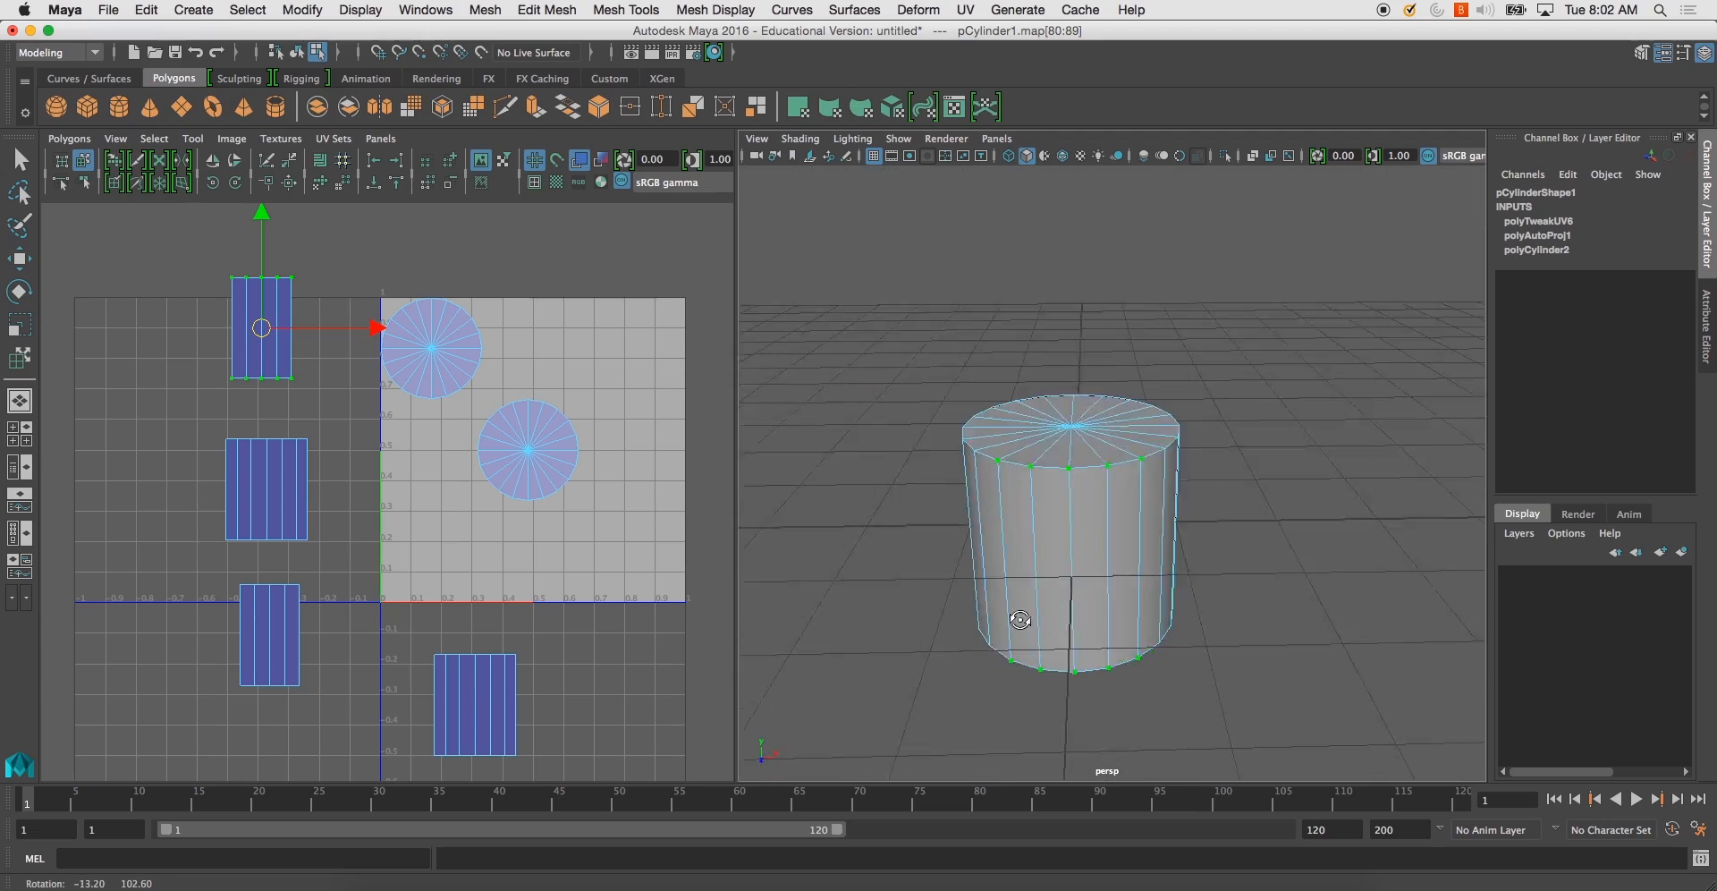
pyautogui.click(1046, 490)
pyautogui.keyDown('alt'); pyautogui.moveTo(1050, 482); pyautogui.dragTo(1058, 548); pyautogui.keyUp('alt')
pyautogui.click(1056, 519)
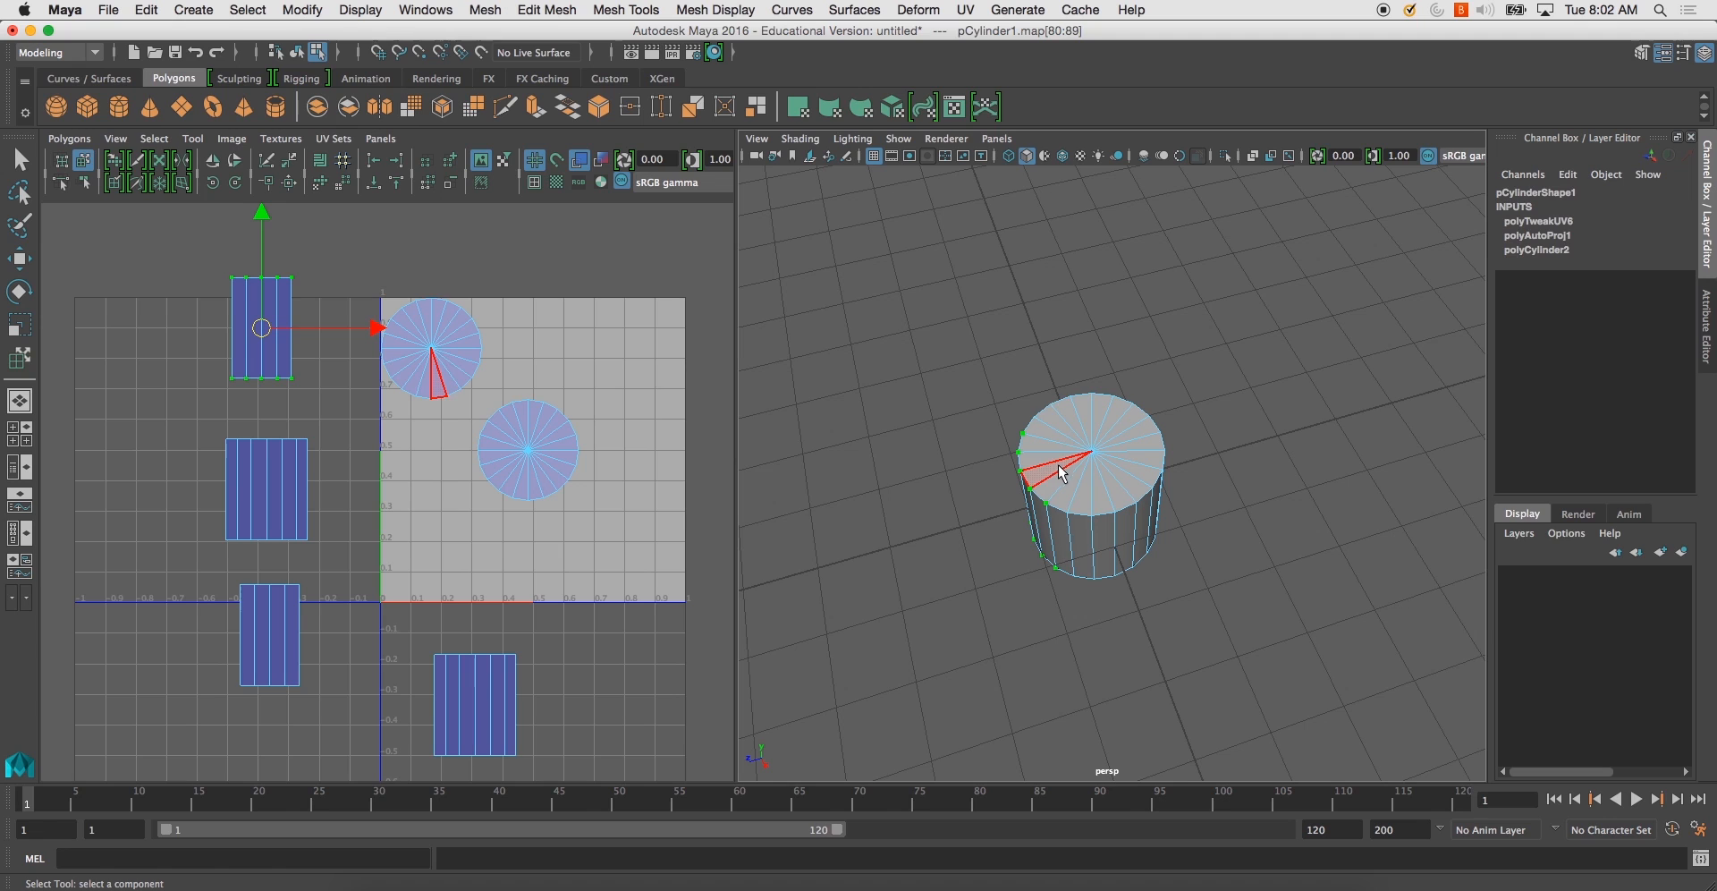
pyautogui.keyDown('alt'); pyautogui.moveTo(1088, 445); pyautogui.dragTo(1028, 406); pyautogui.keyUp('alt')
pyautogui.moveTo(922, 394); pyautogui.dragTo(1127, 537)
pyautogui.keyDown('alt'); pyautogui.moveTo(1127, 536); pyautogui.dragTo(1122, 475); pyautogui.keyUp('alt')
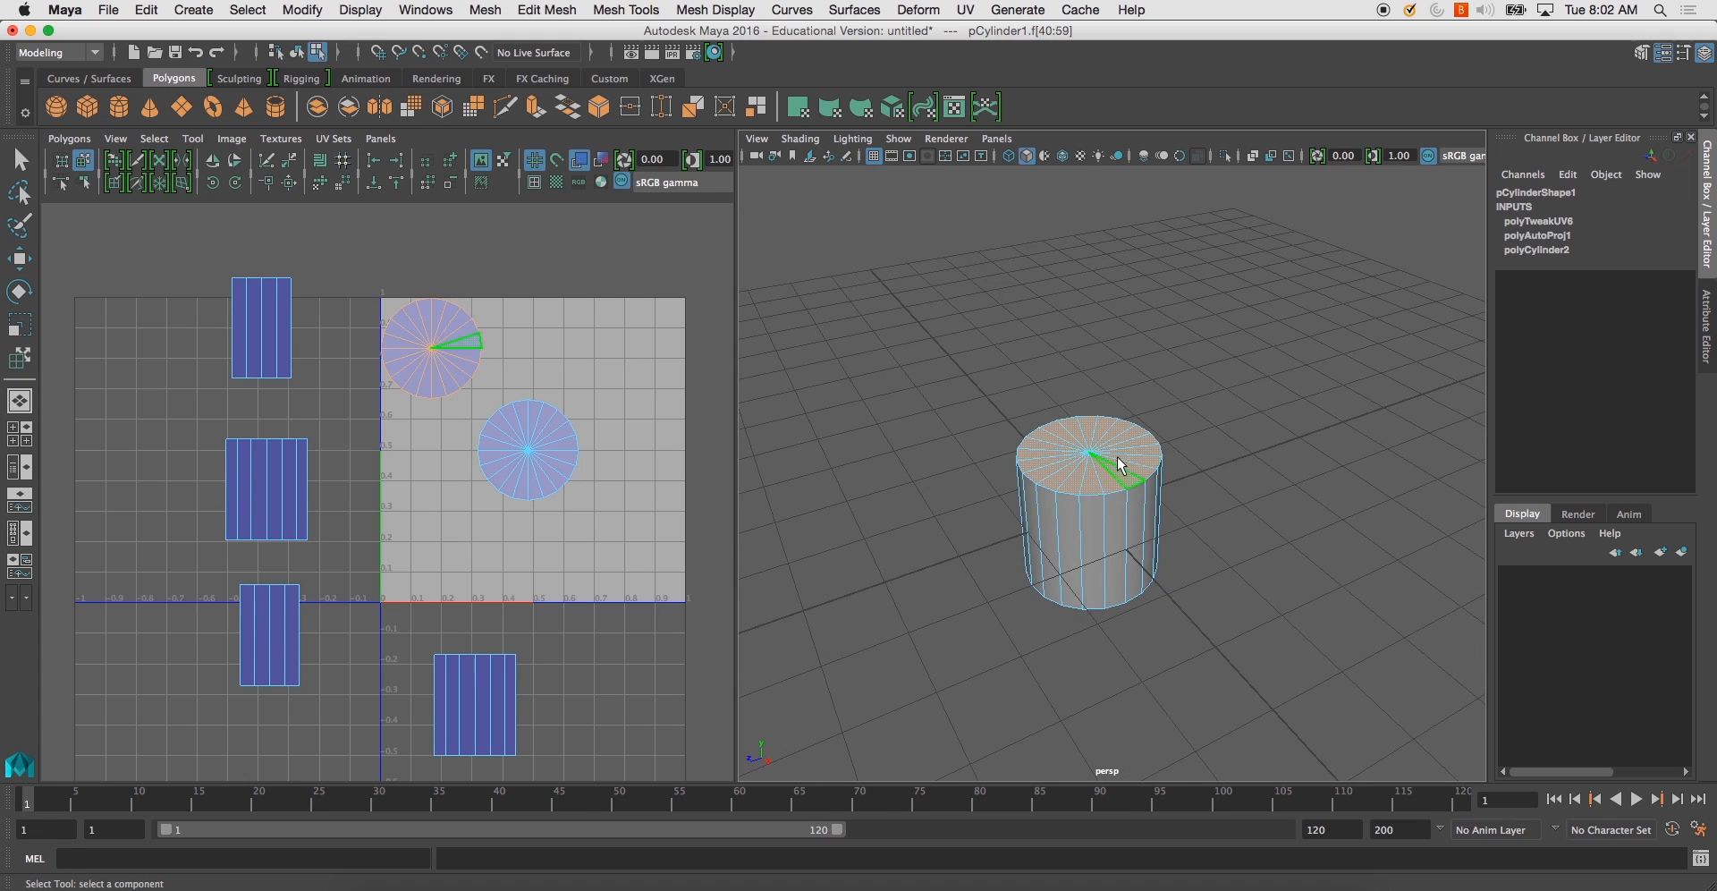
# - Try a planar UV projection from the X axis on the top cap faces, fitted to the bounding box
pyautogui.keyDown('alt'); pyautogui.moveTo(1097, 567); pyautogui.dragTo(1070, 502); pyautogui.keyUp('alt')
pyautogui.scroll(3, 1071, 502)
pyautogui.click(1071, 503)
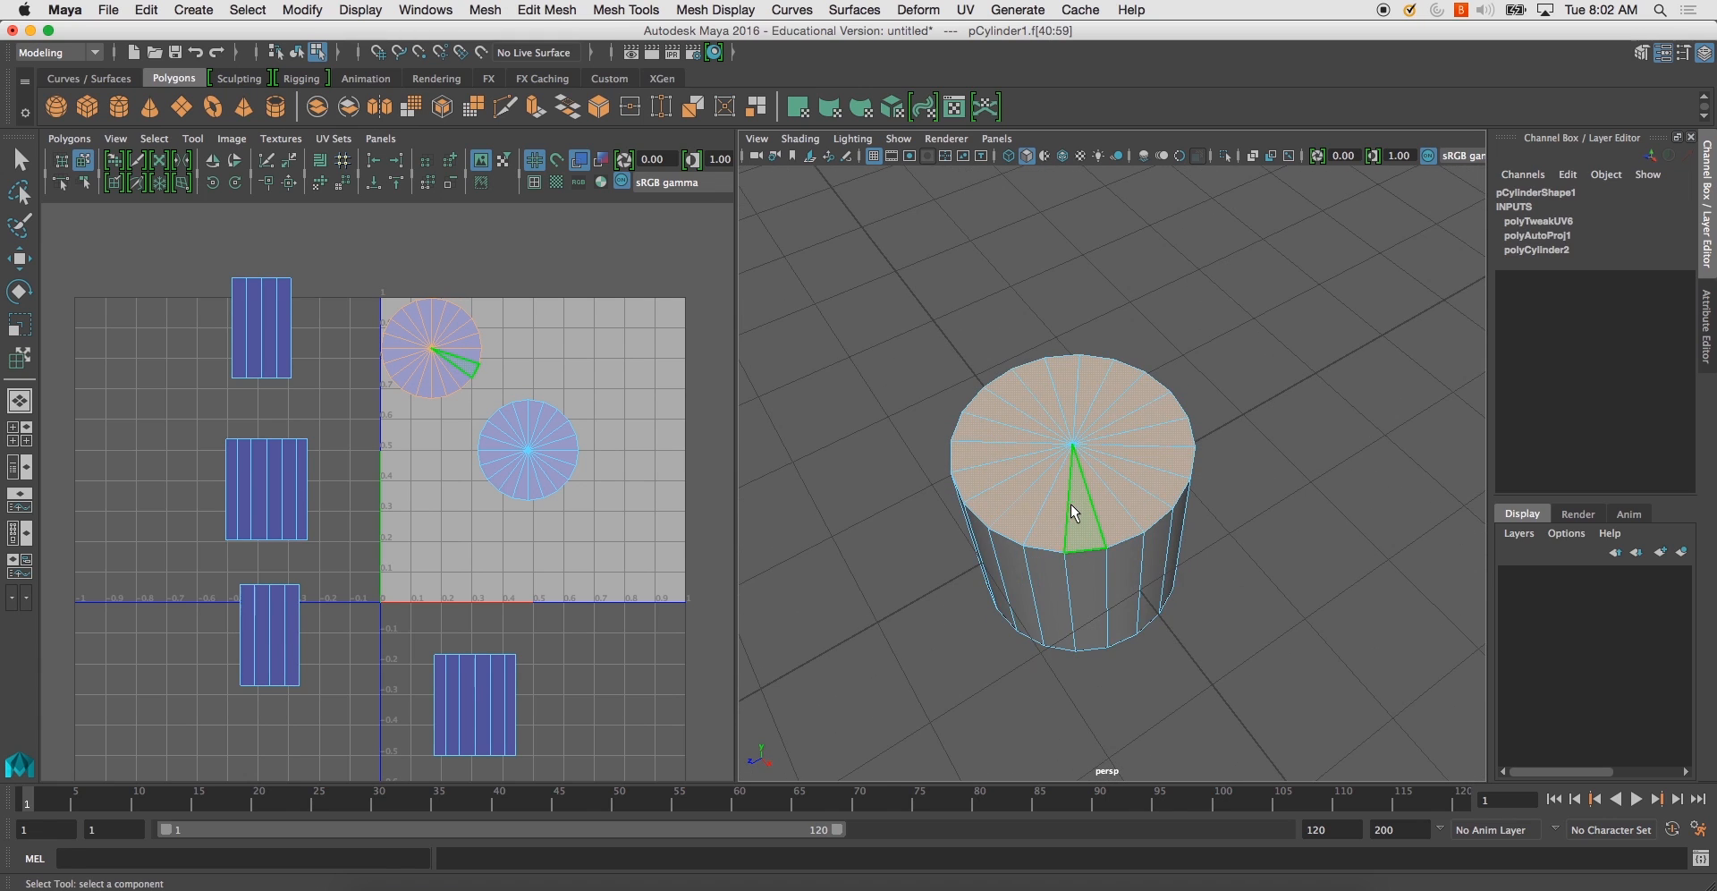
pyautogui.click(1071, 492)
pyautogui.press('space')
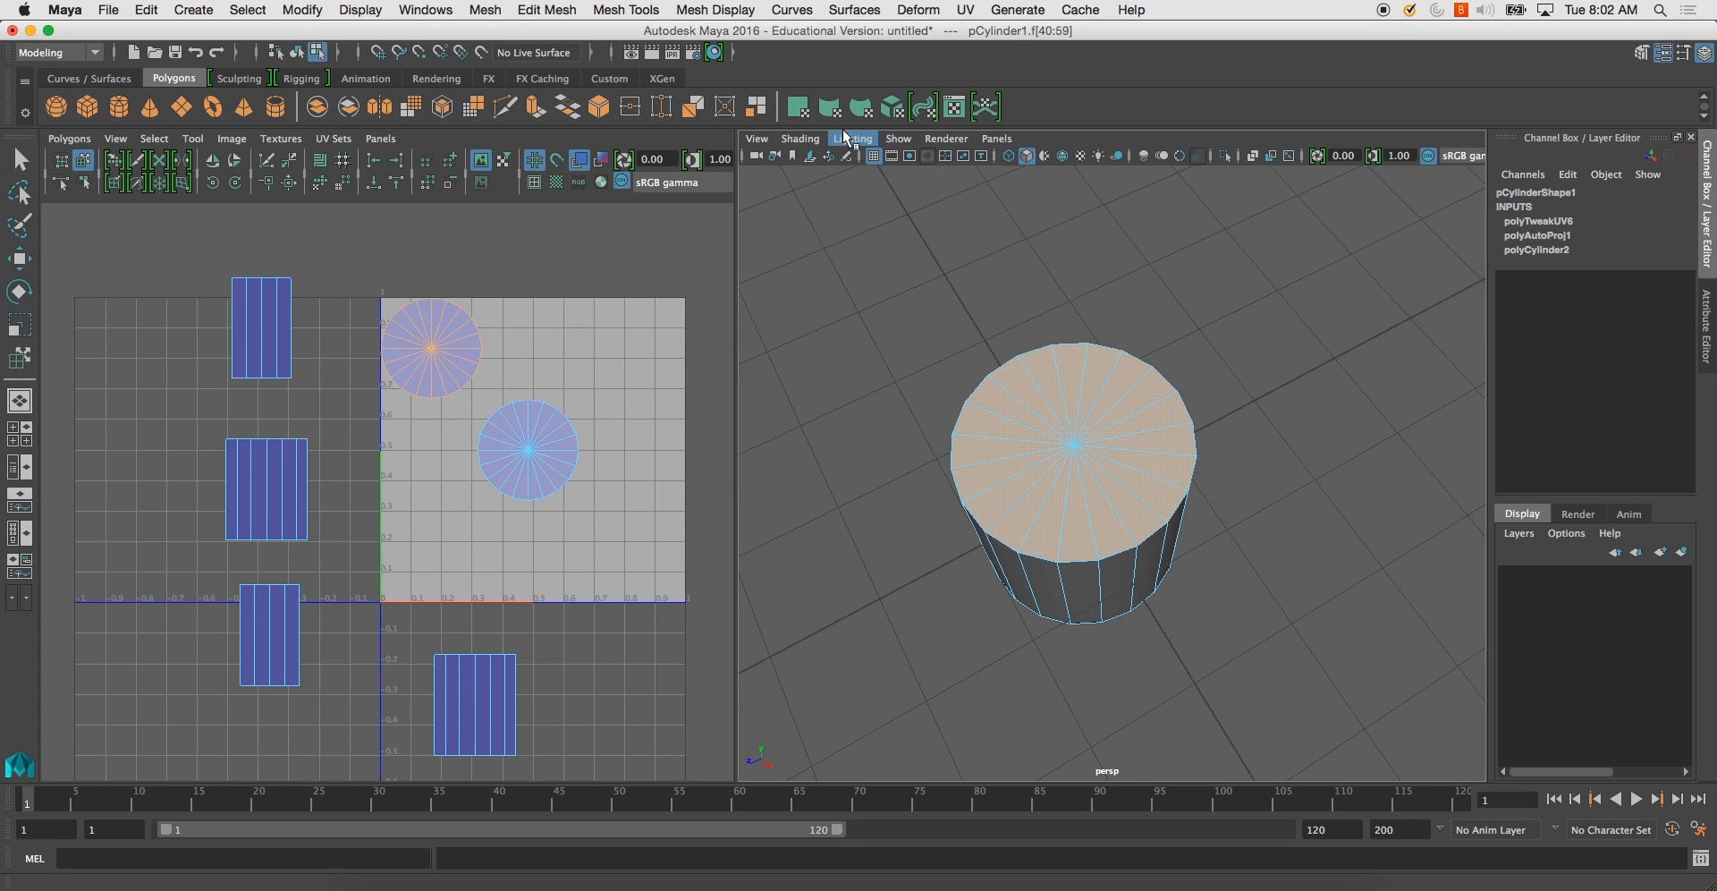
pyautogui.click(968, 7)
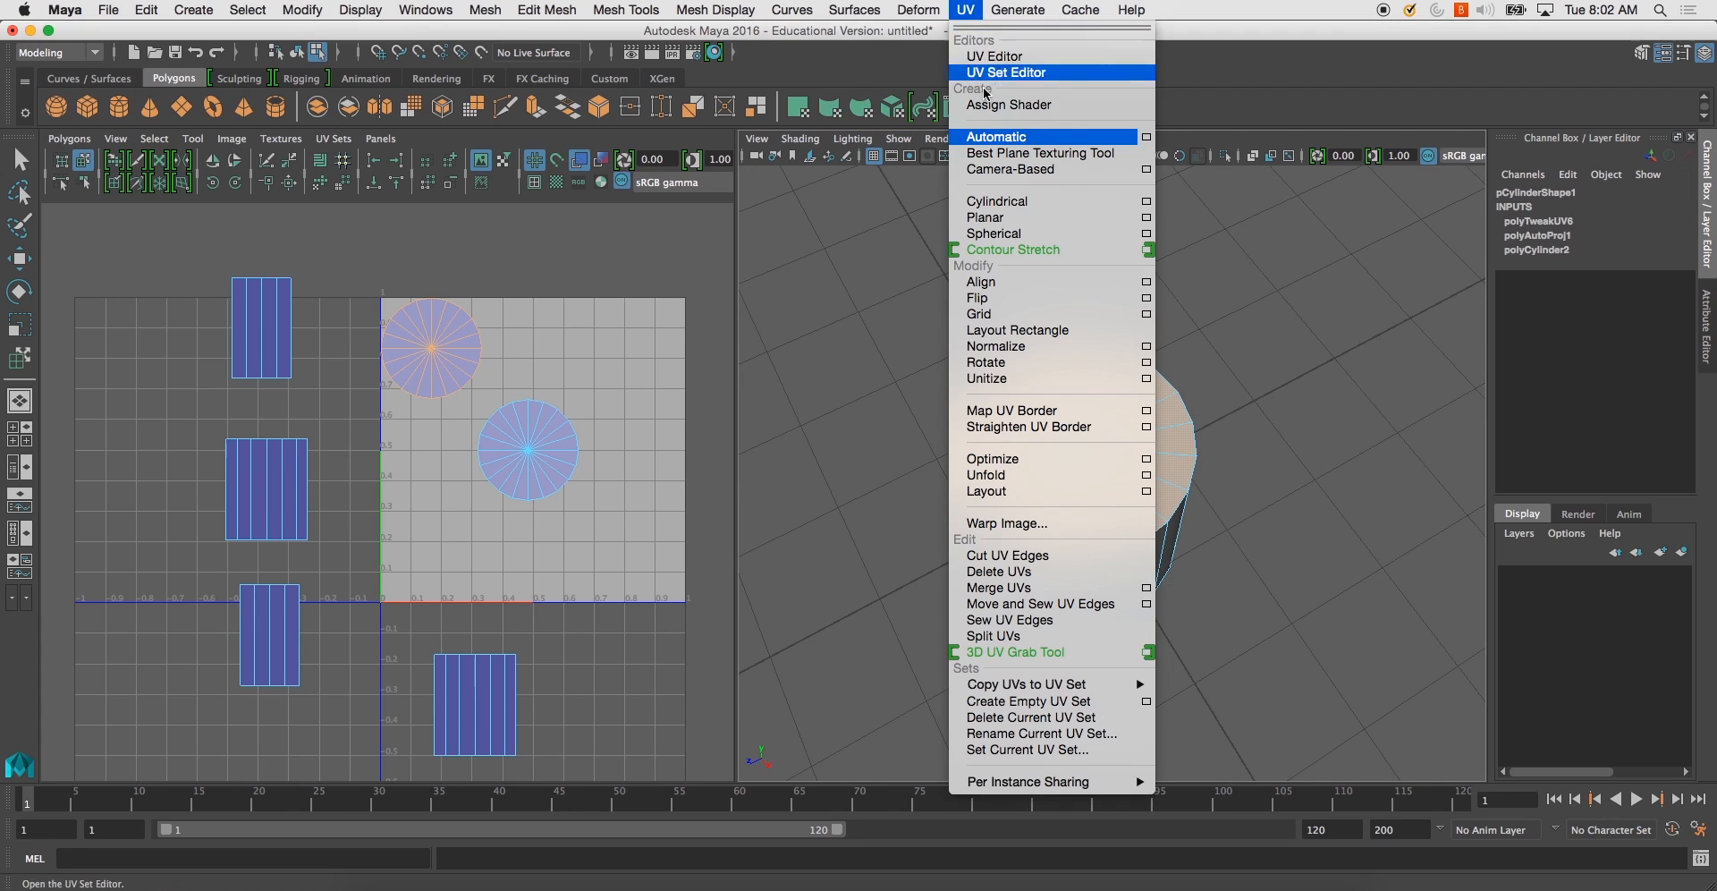
pyautogui.click(1120, 215)
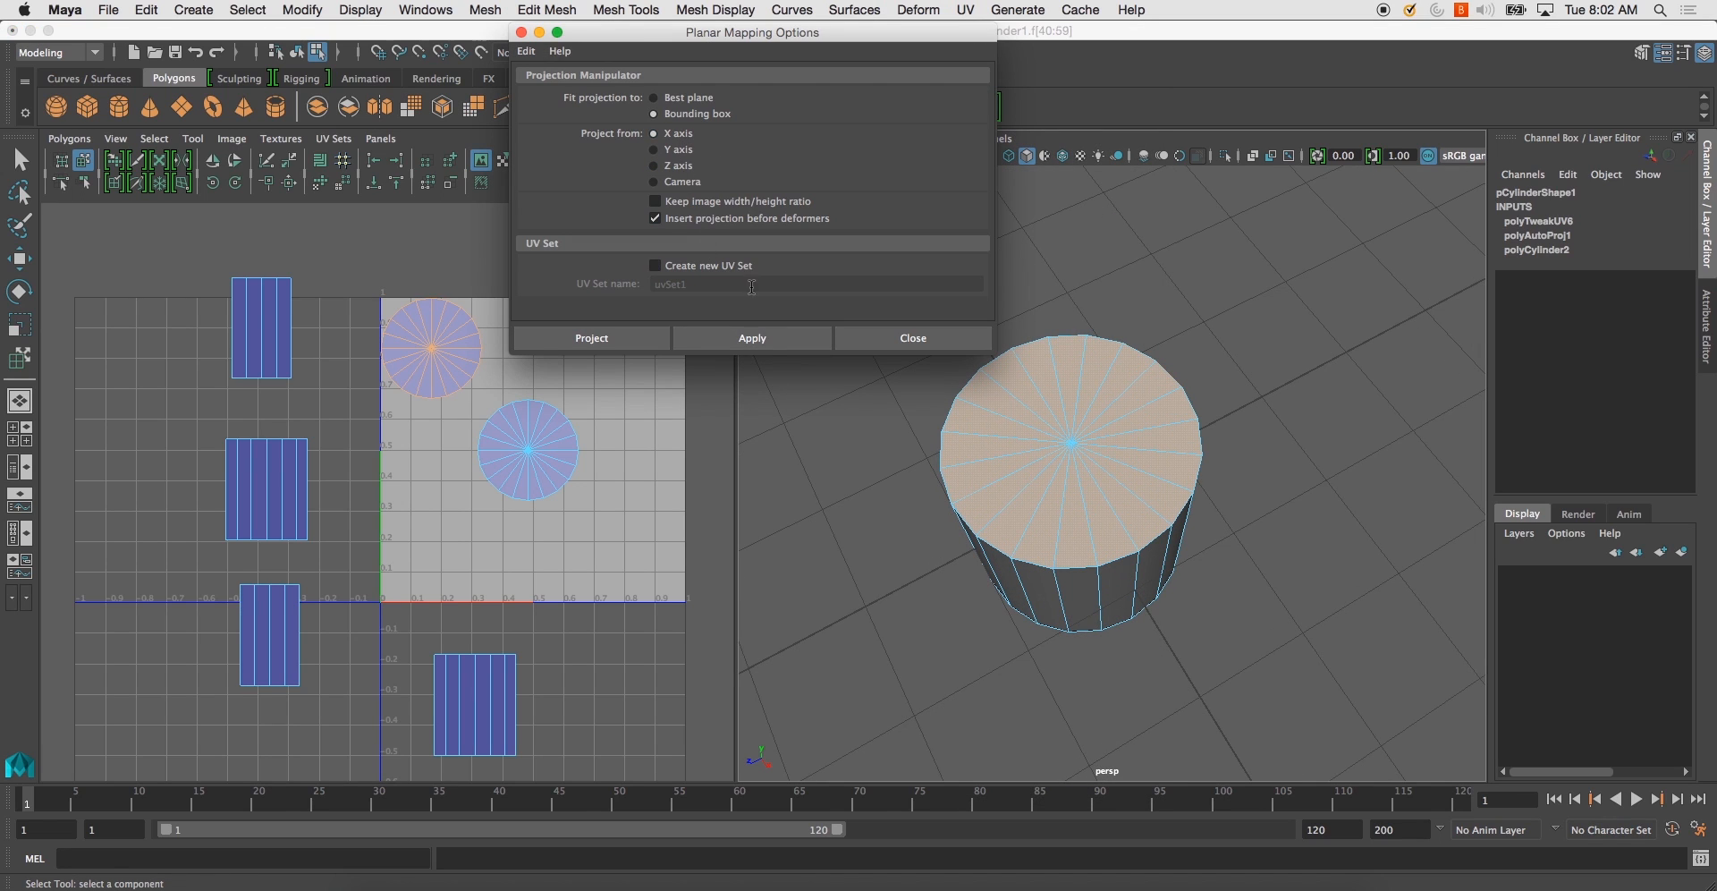
pyautogui.click(765, 336)
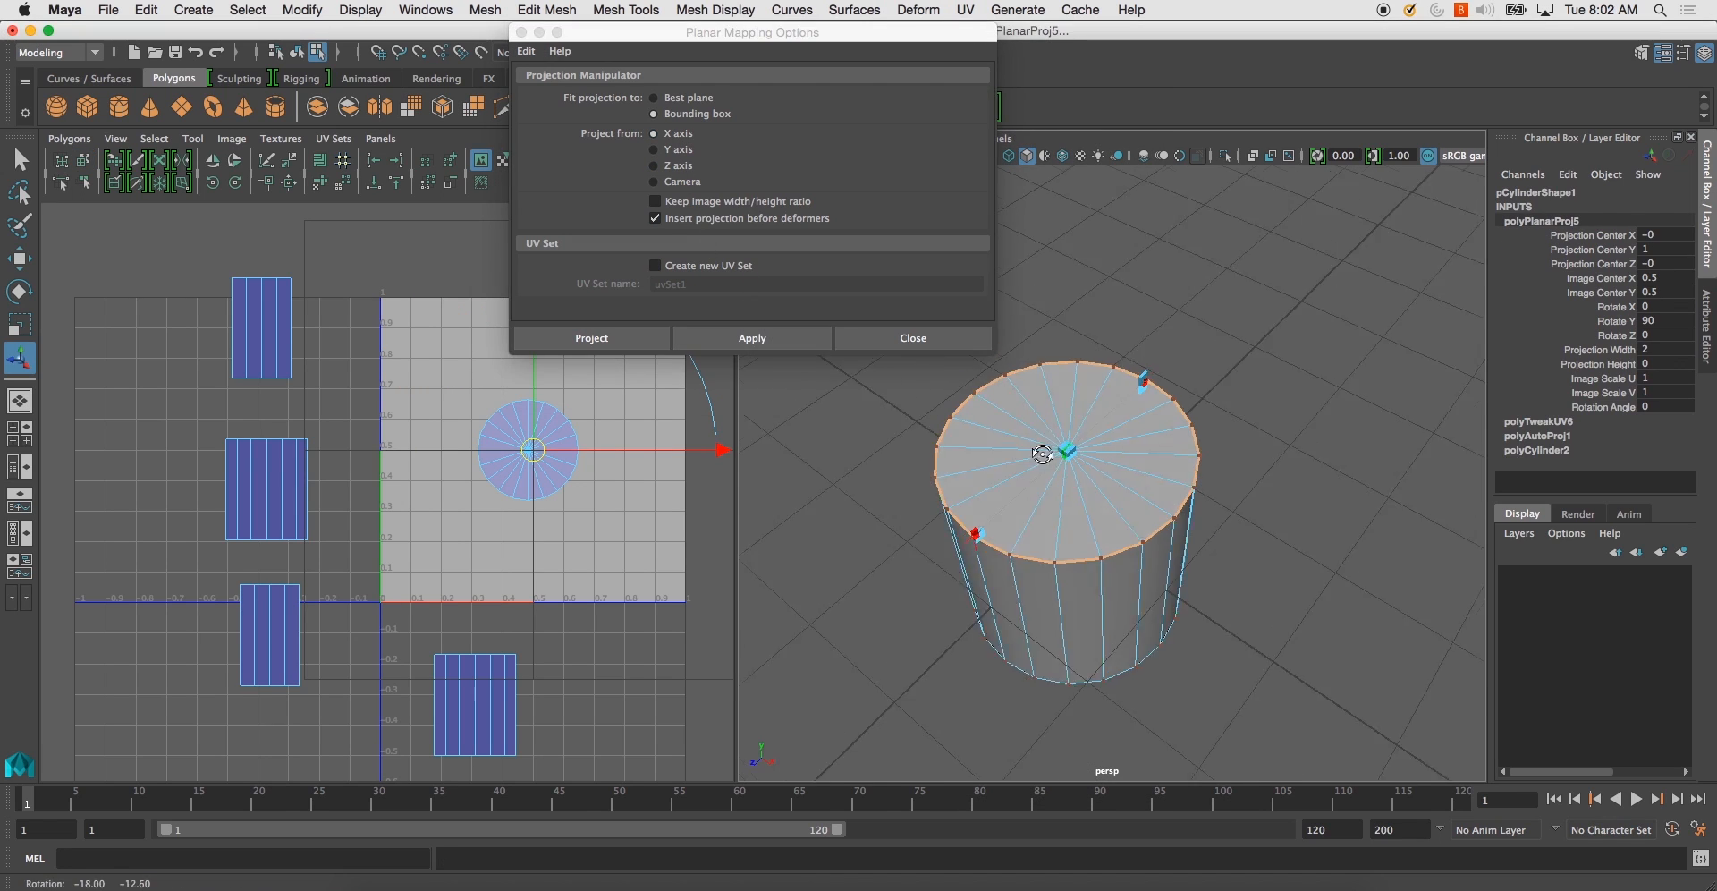
pyautogui.keyDown('alt'); pyautogui.moveTo(1086, 488); pyautogui.dragTo(1129, 460); pyautogui.keyUp('alt')
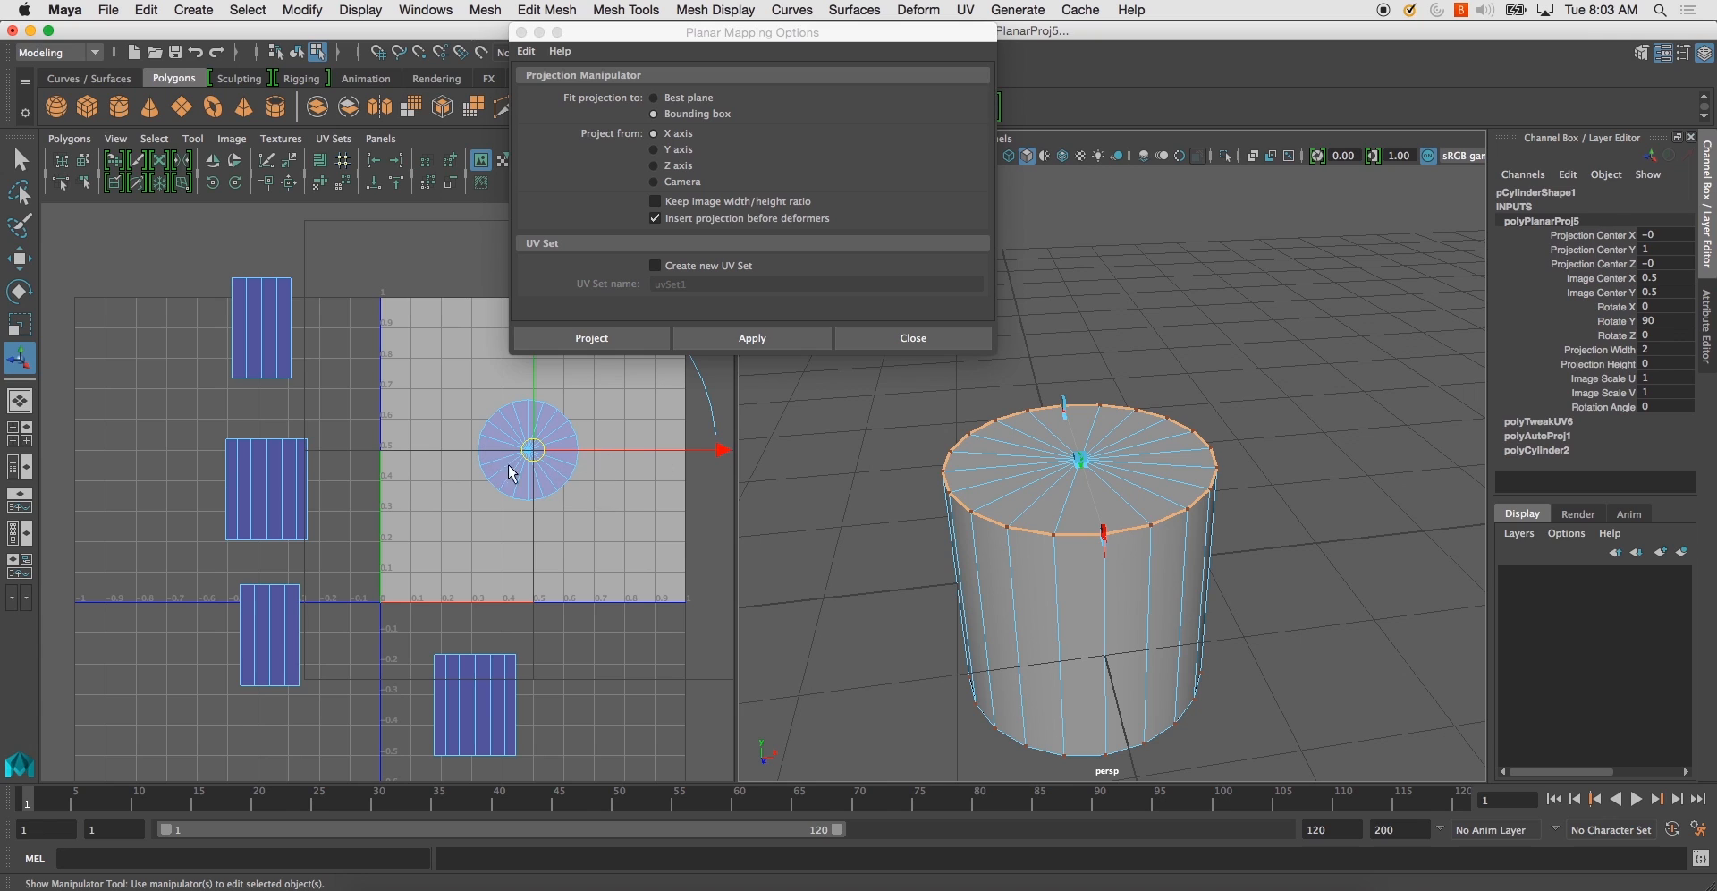
# - Try projecting the top cap's UVs from the Z axis with planar mapping
pyautogui.click(673, 165)
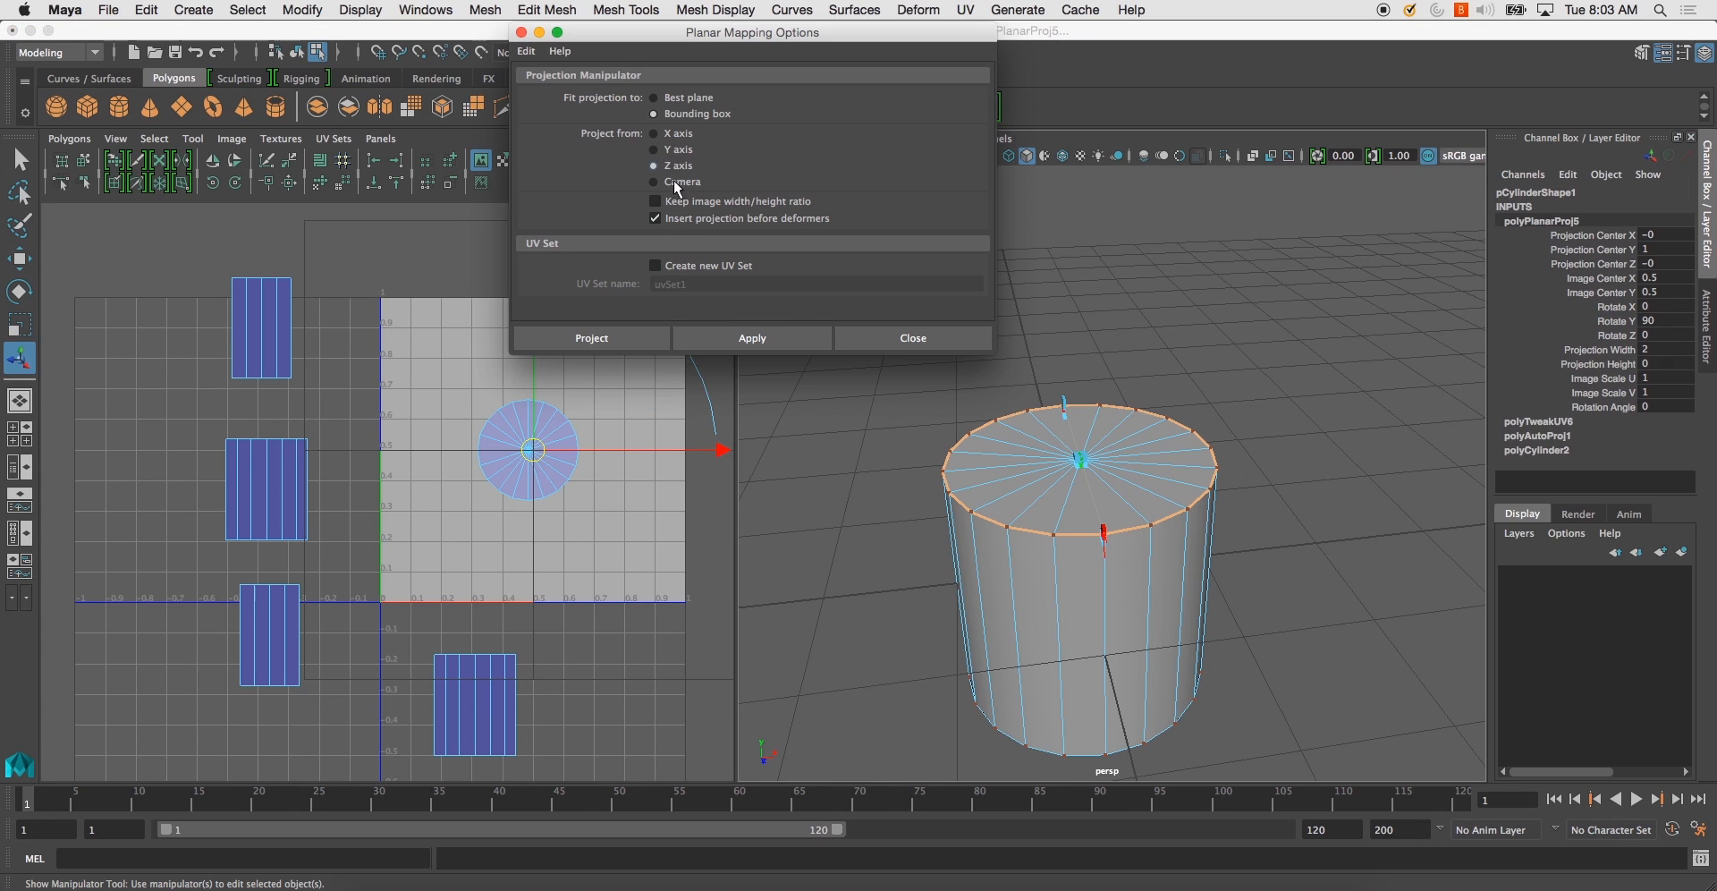
pyautogui.click(767, 336)
pyautogui.keyDown('alt'); pyautogui.moveTo(1234, 505); pyautogui.dragTo(1172, 419); pyautogui.keyUp('alt')
pyautogui.moveTo(1126, 491)
pyautogui.keyDown('alt'); pyautogui.mouseDown()
pyautogui.moveTo(1100, 528)
pyautogui.moveTo(991, 510)
pyautogui.moveTo(1177, 476)
pyautogui.moveTo(1137, 481)
pyautogui.mouseUp(); pyautogui.keyUp('alt')
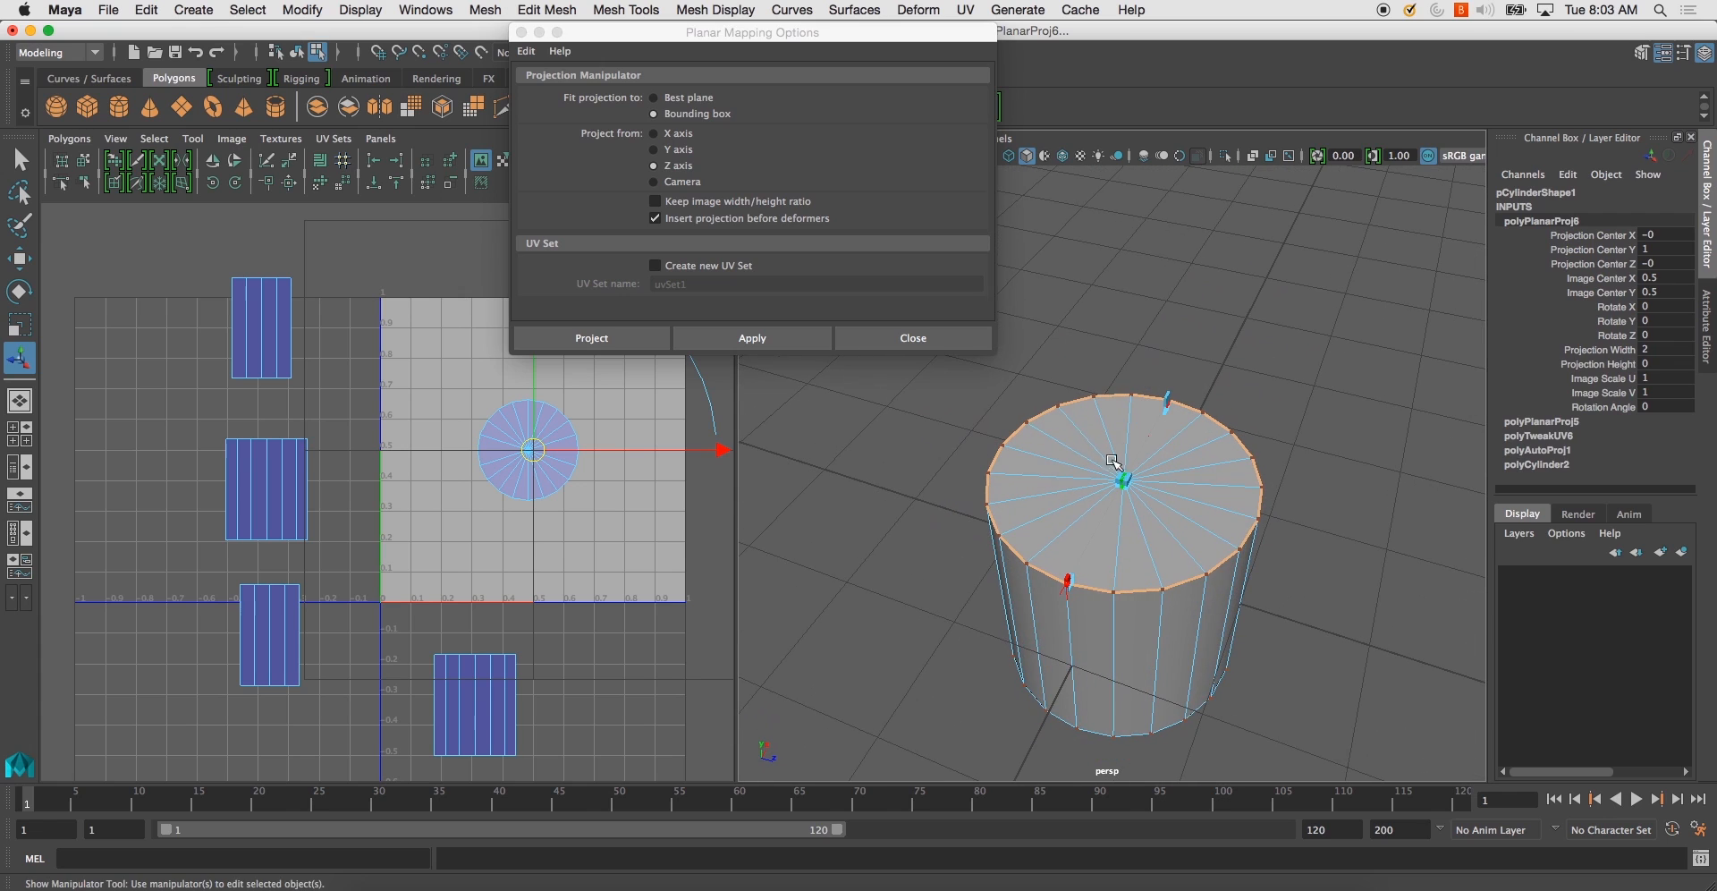
# - Apply planar mapping from the Y axis to the top cap faces and examine the projected shell
pyautogui.click(677, 151)
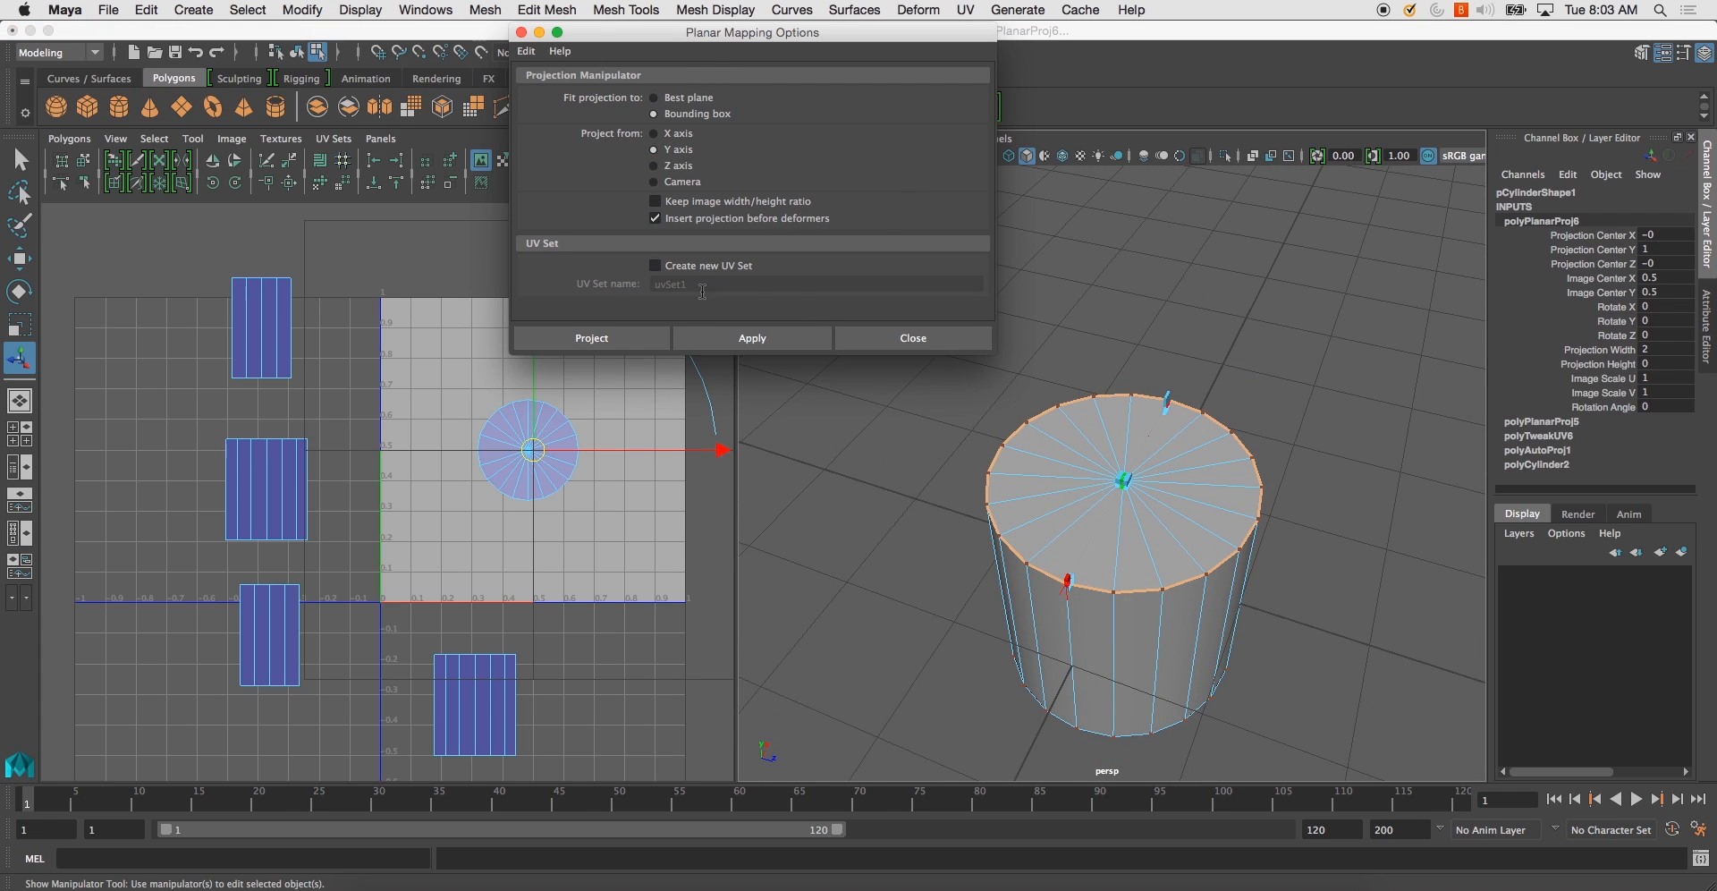
pyautogui.keyDown('alt'); pyautogui.moveTo(1098, 474); pyautogui.dragTo(1117, 465); pyautogui.keyUp('alt')
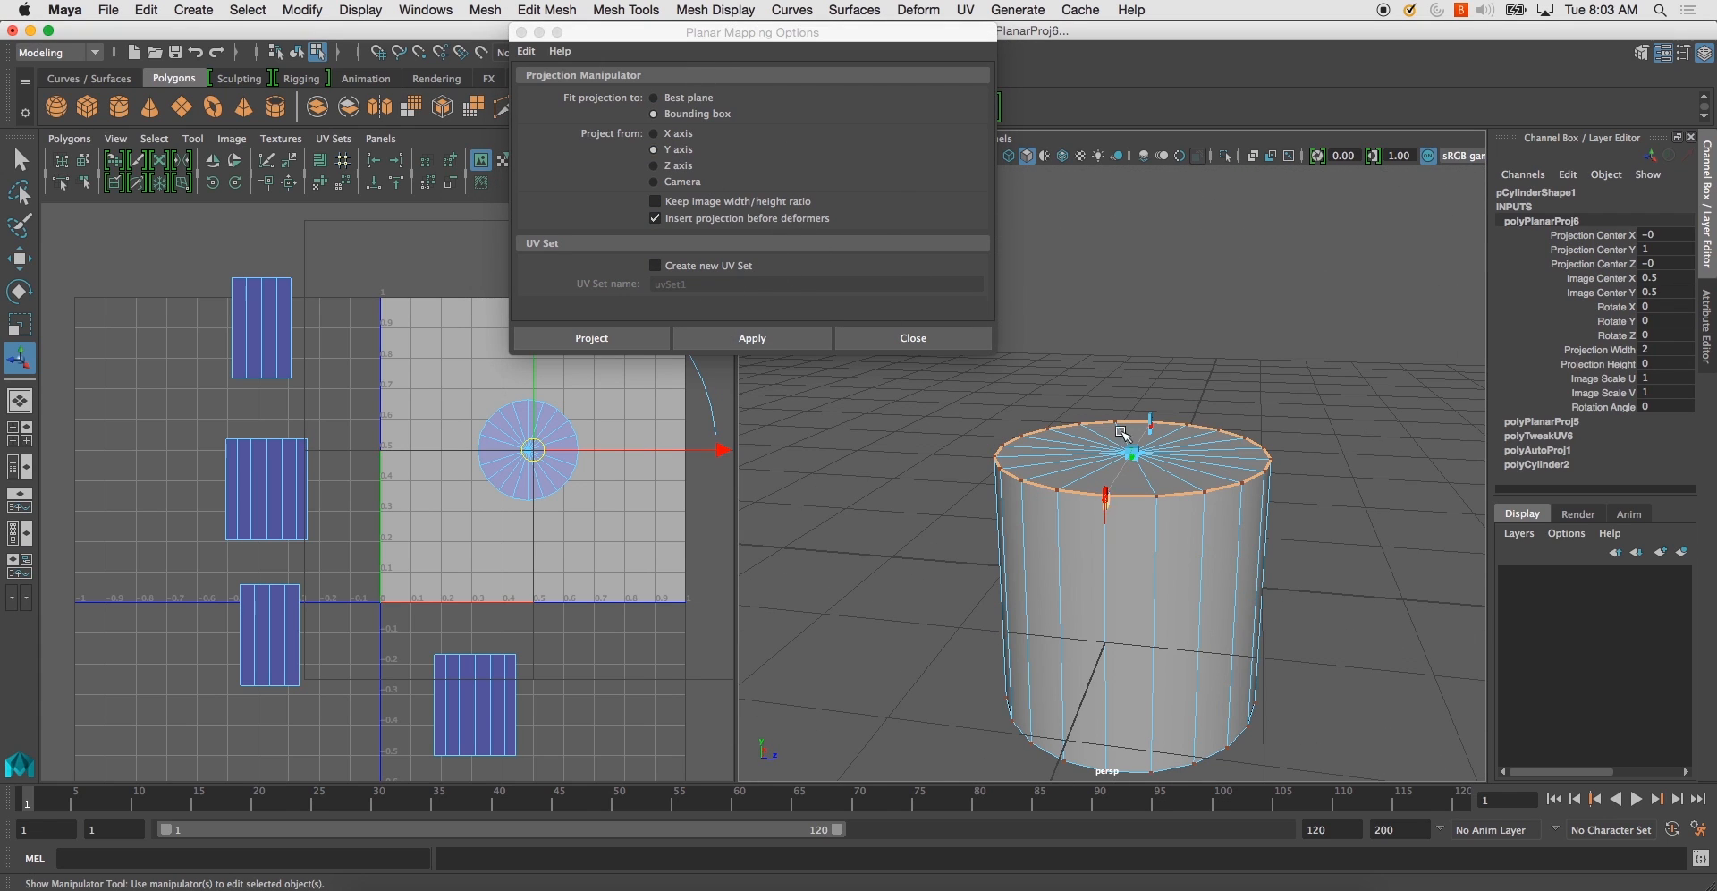
pyautogui.click(767, 342)
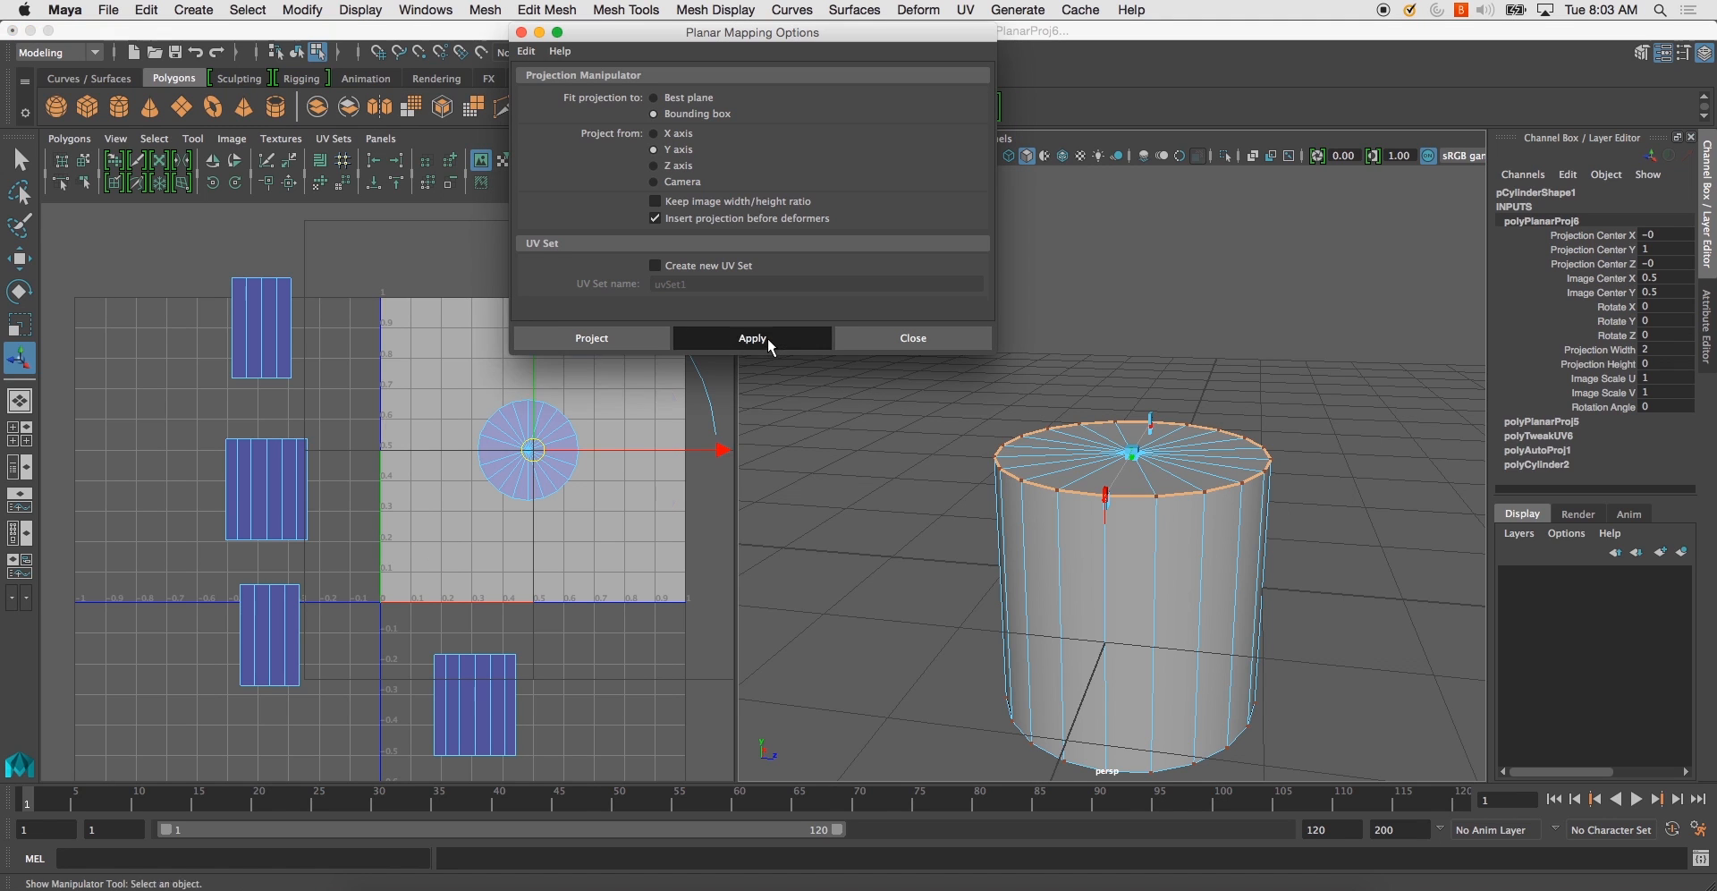
pyautogui.keyDown('alt'); pyautogui.moveTo(1109, 555); pyautogui.dragTo(1089, 447); pyautogui.keyUp('alt')
pyautogui.keyDown('alt'); pyautogui.moveTo(515, 490); pyautogui.dragTo(298, 517, button='middle'); pyautogui.keyUp('alt')
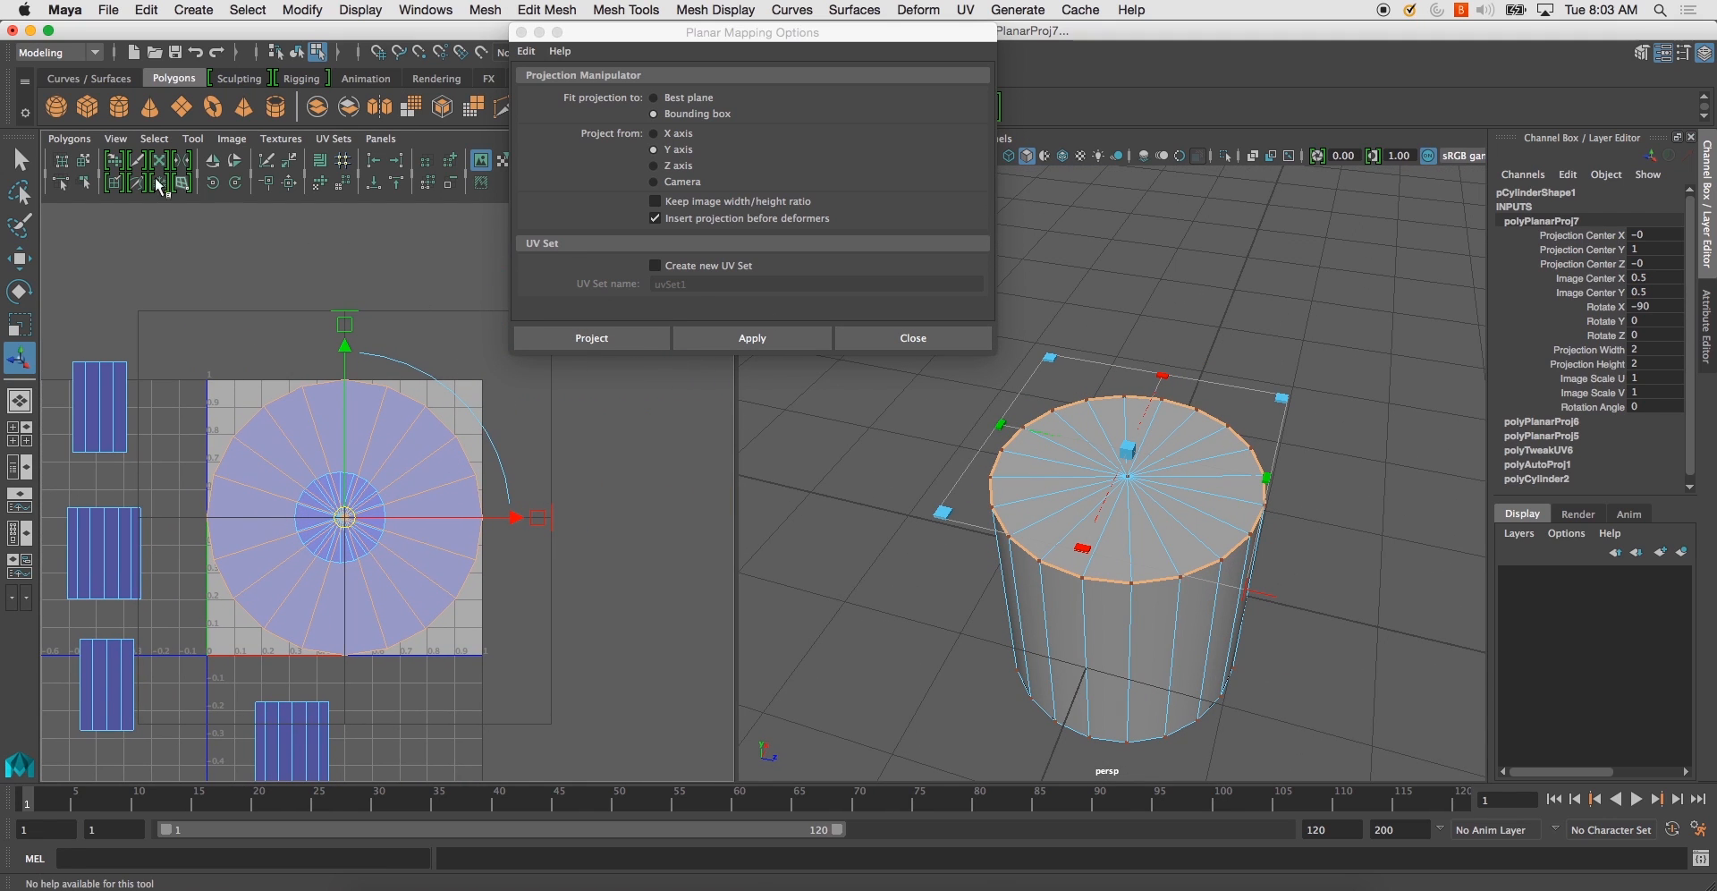
# - Move the top cap's UV shell up, outside the 0–1 UV square
pyautogui.click(83, 160)
pyautogui.click(344, 510)
pyautogui.moveTo(344, 506); pyautogui.dragTo(298, 201)
pyautogui.keyDown('alt'); pyautogui.moveTo(298, 328); pyautogui.dragTo(378, 403, button='middle'); pyautogui.keyUp('alt')
# - Select only the cylinder's bottom cap faces and apply planar mapping from the Y axis, fitted to the bounding box
pyautogui.keyDown('alt'); pyautogui.moveTo(980, 461); pyautogui.dragTo(948, 259); pyautogui.keyUp('alt')
pyautogui.moveTo(908, 536); pyautogui.dragTo(1327, 732)
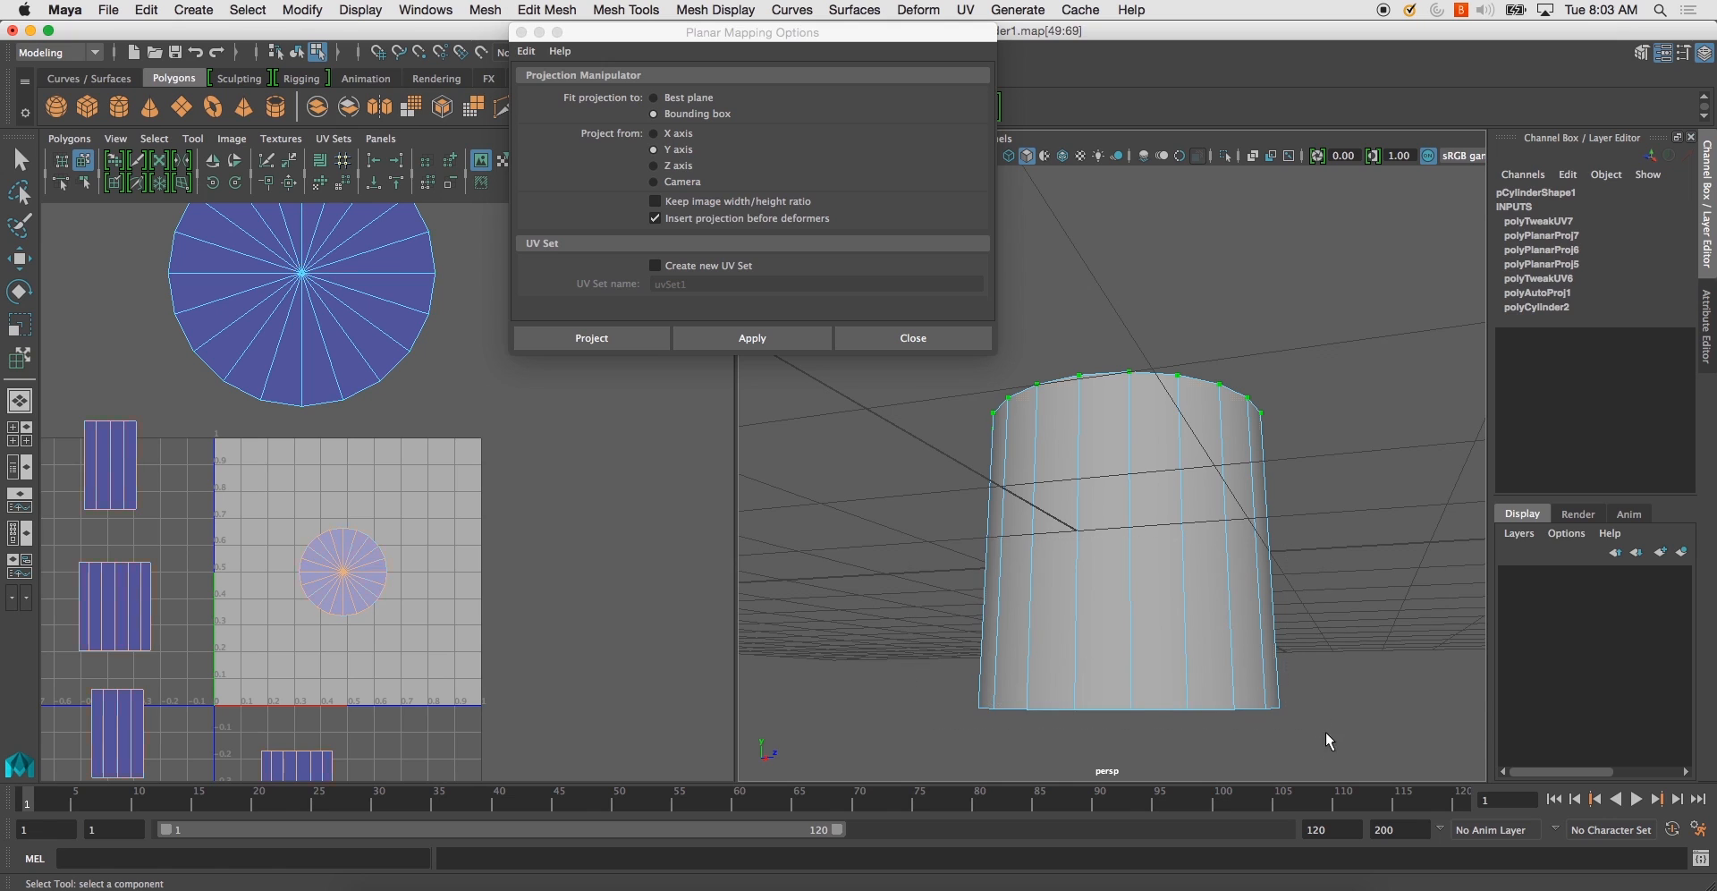
pyautogui.keyDown('ctrl'); pyautogui.moveTo(895, 570); pyautogui.dragTo(1421, 610); pyautogui.keyUp('ctrl')
pyautogui.keyDown('alt'); pyautogui.moveTo(1198, 629); pyautogui.dragTo(1116, 440); pyautogui.keyUp('alt')
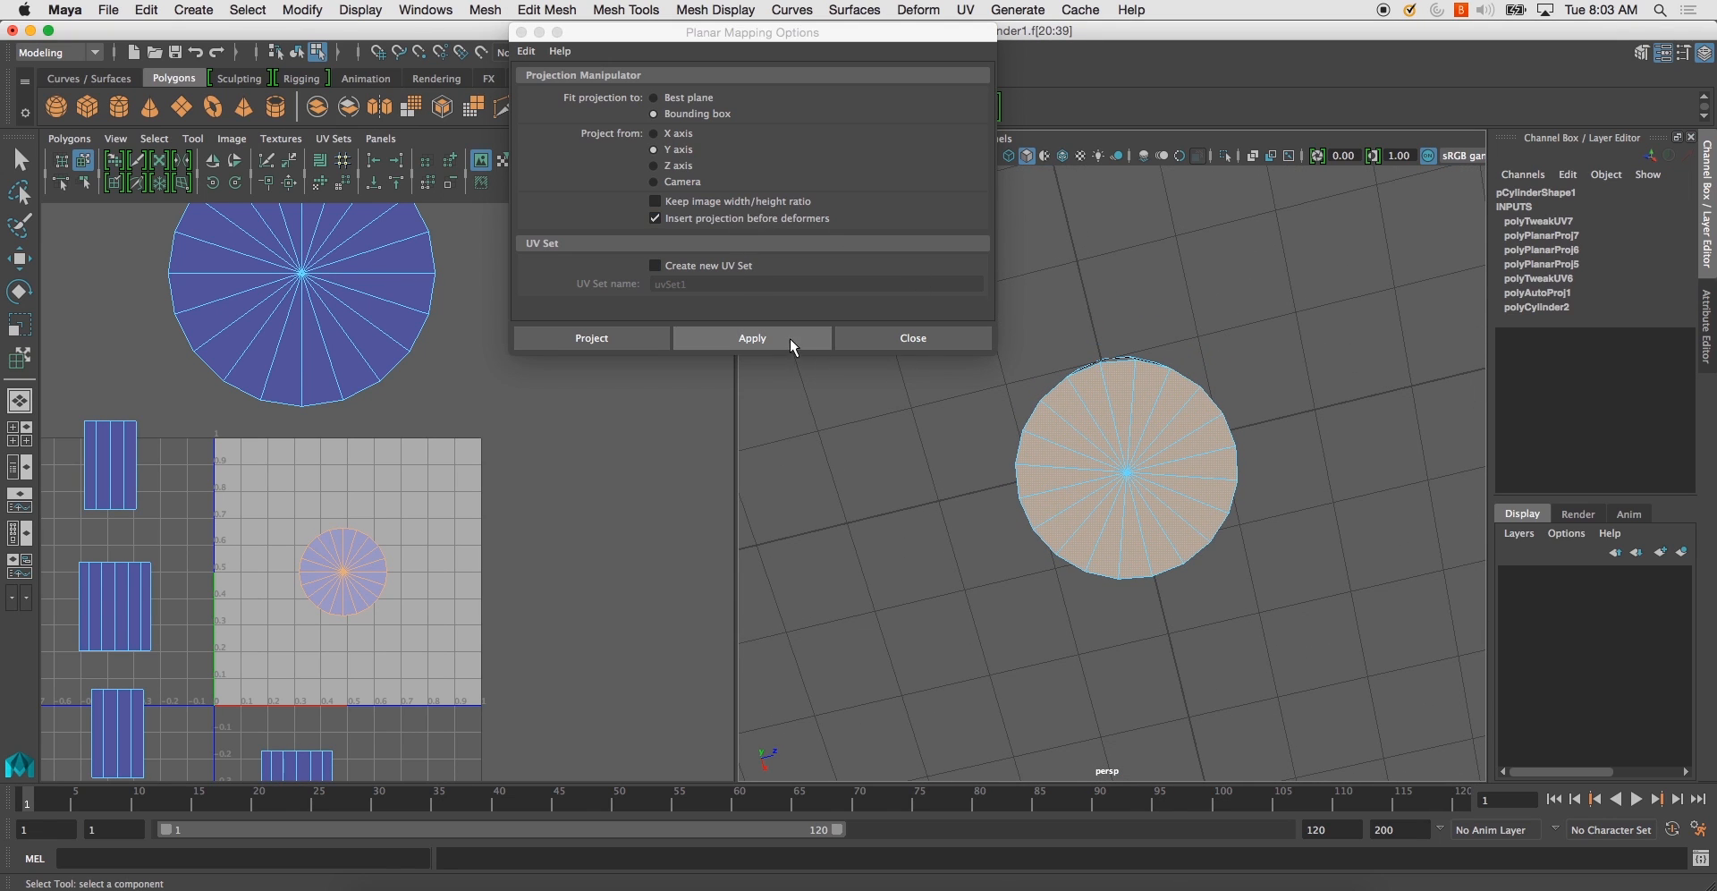
pyautogui.click(791, 338)
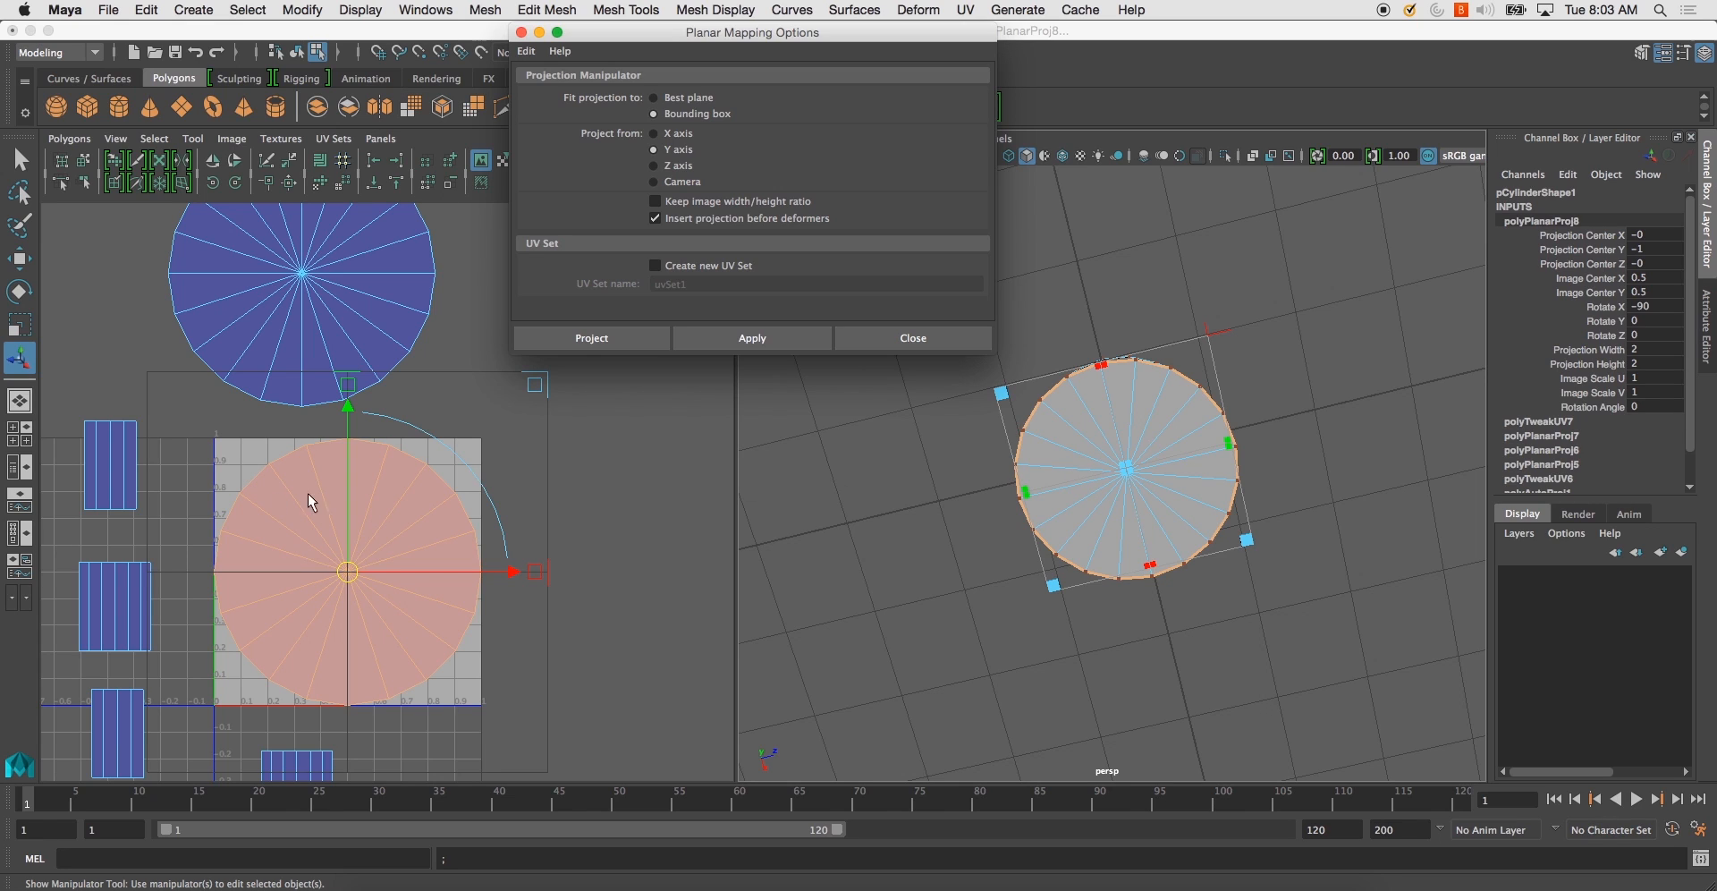
# - Isolate the bottom cap faces and examine the cap from both sides in object mode
pyautogui.click(83, 160)
pyautogui.click(323, 489)
pyautogui.keyDown('alt'); pyautogui.moveTo(1028, 511); pyautogui.dragTo(1033, 618); pyautogui.keyUp('alt')
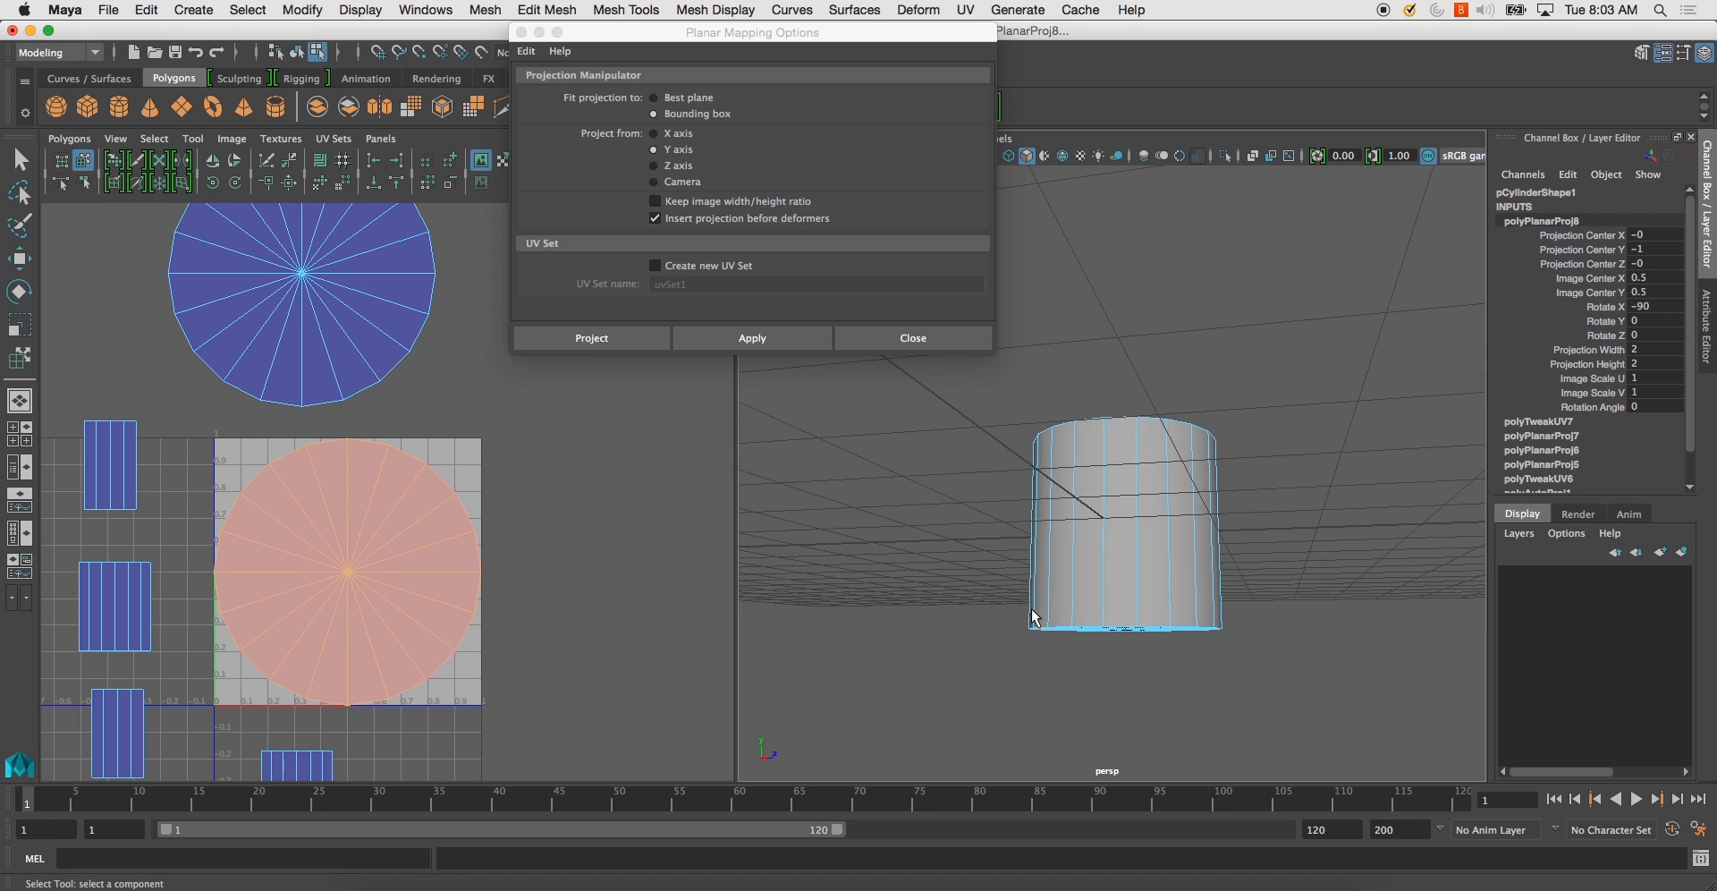
pyautogui.keyDown('alt'); pyautogui.moveTo(1131, 652); pyautogui.dragTo(1126, 637); pyautogui.keyUp('alt')
pyautogui.hotkey('ctrl', '1')
pyautogui.keyDown('alt'); pyautogui.moveTo(1118, 565); pyautogui.dragTo(1071, 608); pyautogui.keyUp('alt')
pyautogui.moveTo(1070, 608); pyautogui.dragTo(1221, 430, button='right')
pyautogui.keyDown('alt'); pyautogui.moveTo(1235, 445); pyautogui.dragTo(1025, 549); pyautogui.keyUp('alt')
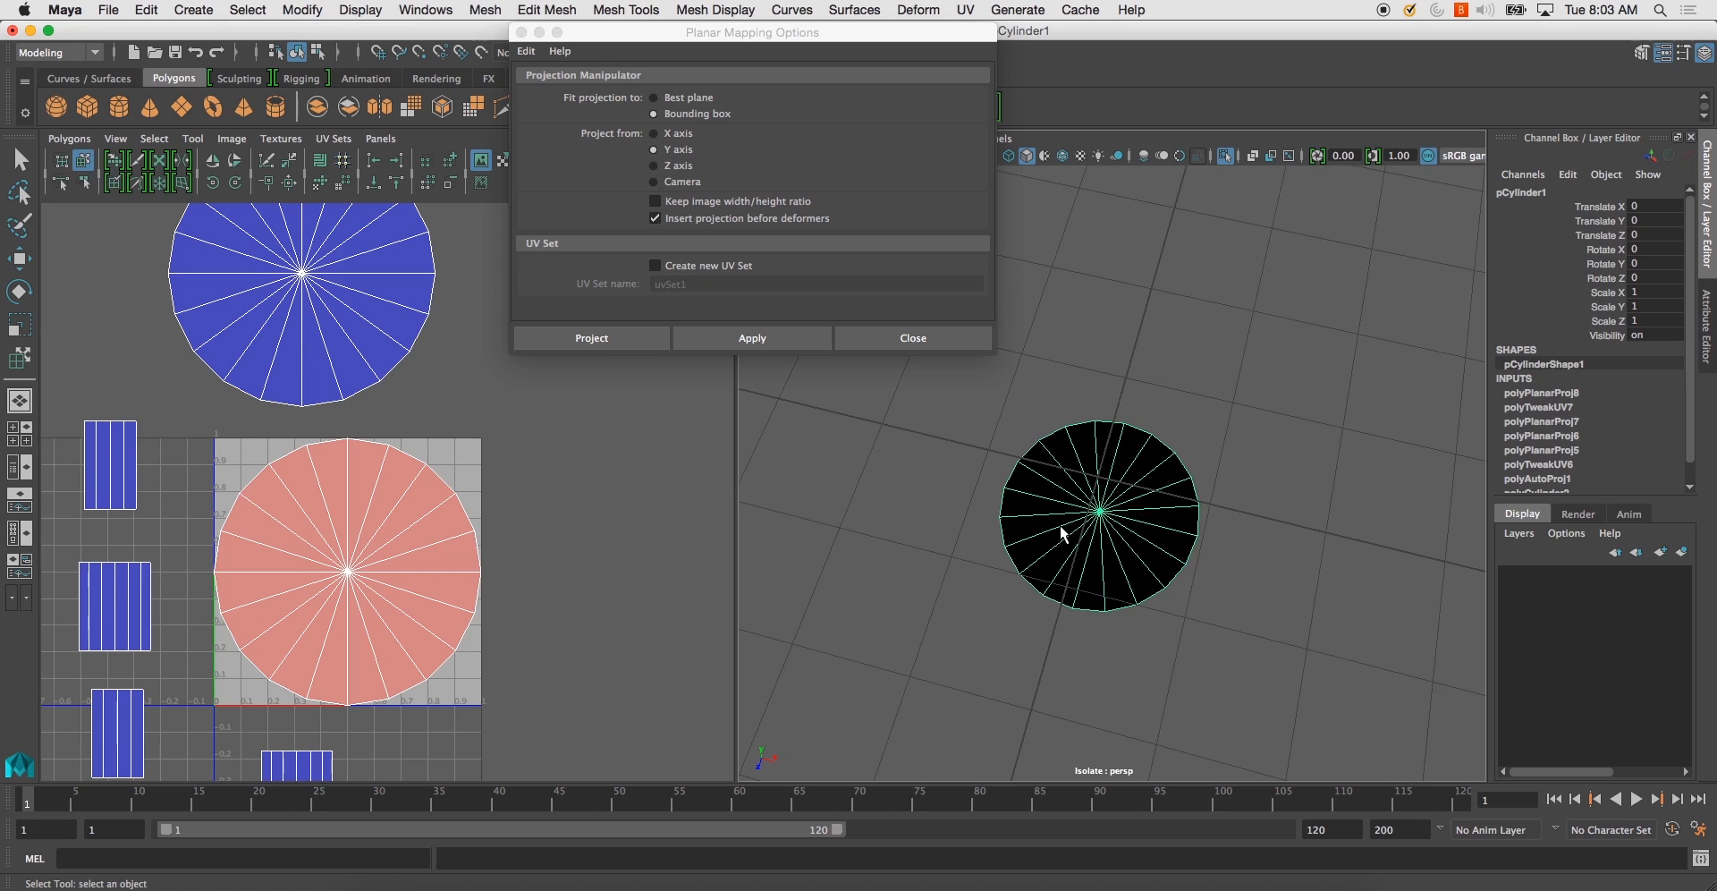
pyautogui.keyDown('alt'); pyautogui.moveTo(1168, 538); pyautogui.dragTo(1152, 502); pyautogui.keyUp('alt')
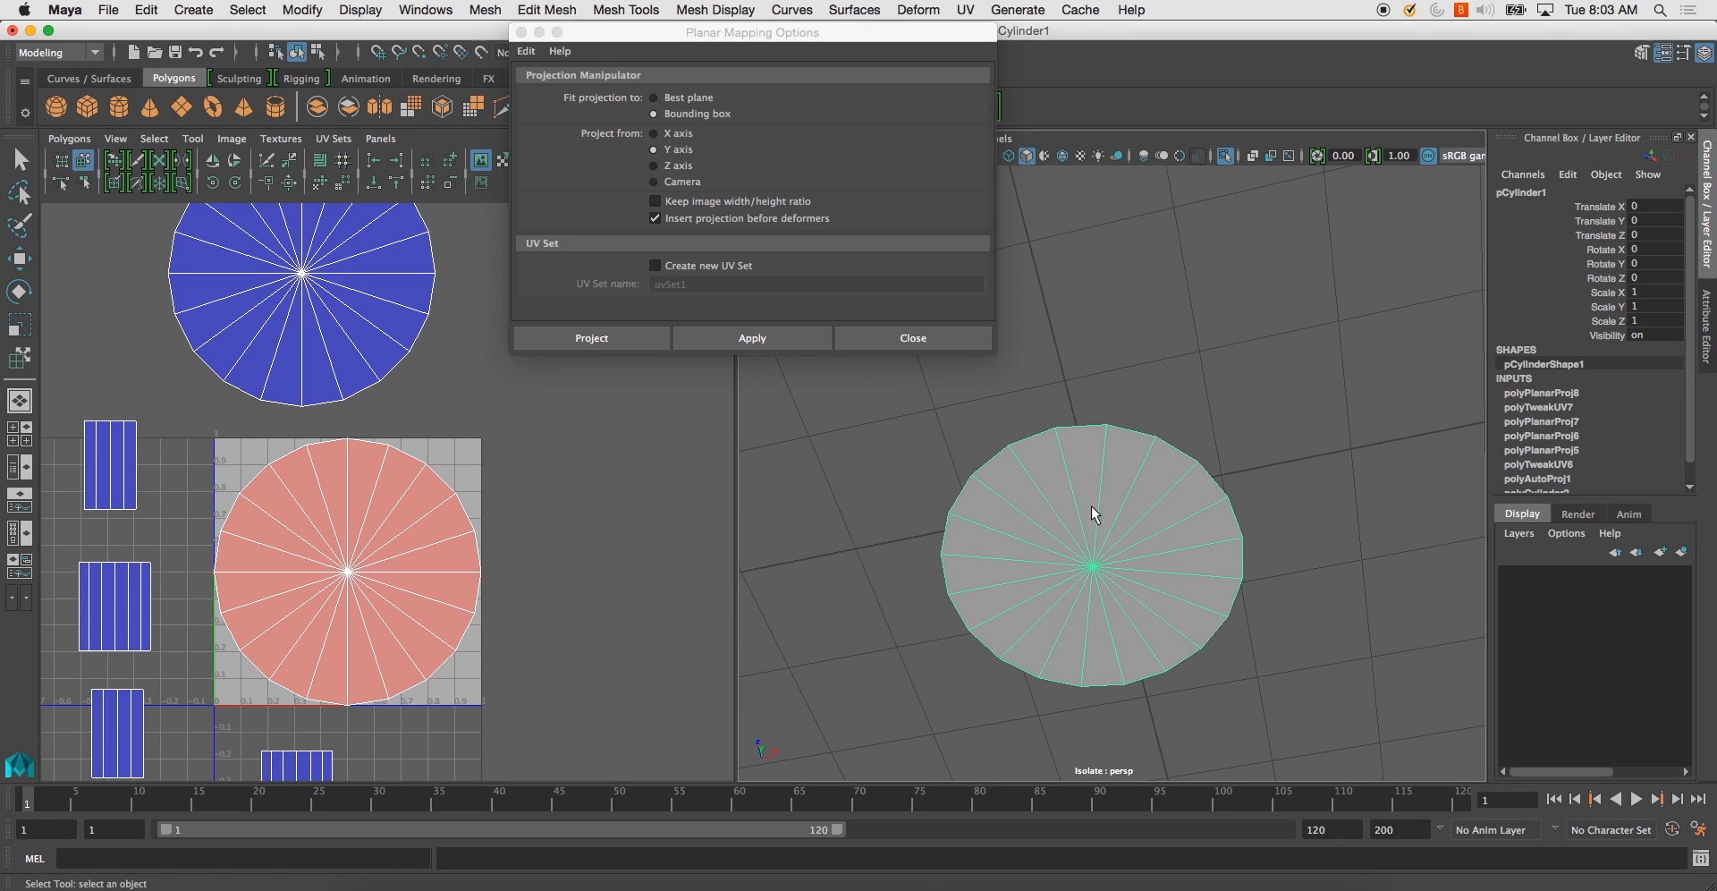
# - Deselect the isolated cap, examine the shading of its inner and outer sides, and restore the full cylinder's display
pyautogui.click(1234, 404)
pyautogui.keyDown('alt'); pyautogui.moveTo(1234, 403); pyautogui.dragTo(1123, 623); pyautogui.keyUp('alt')
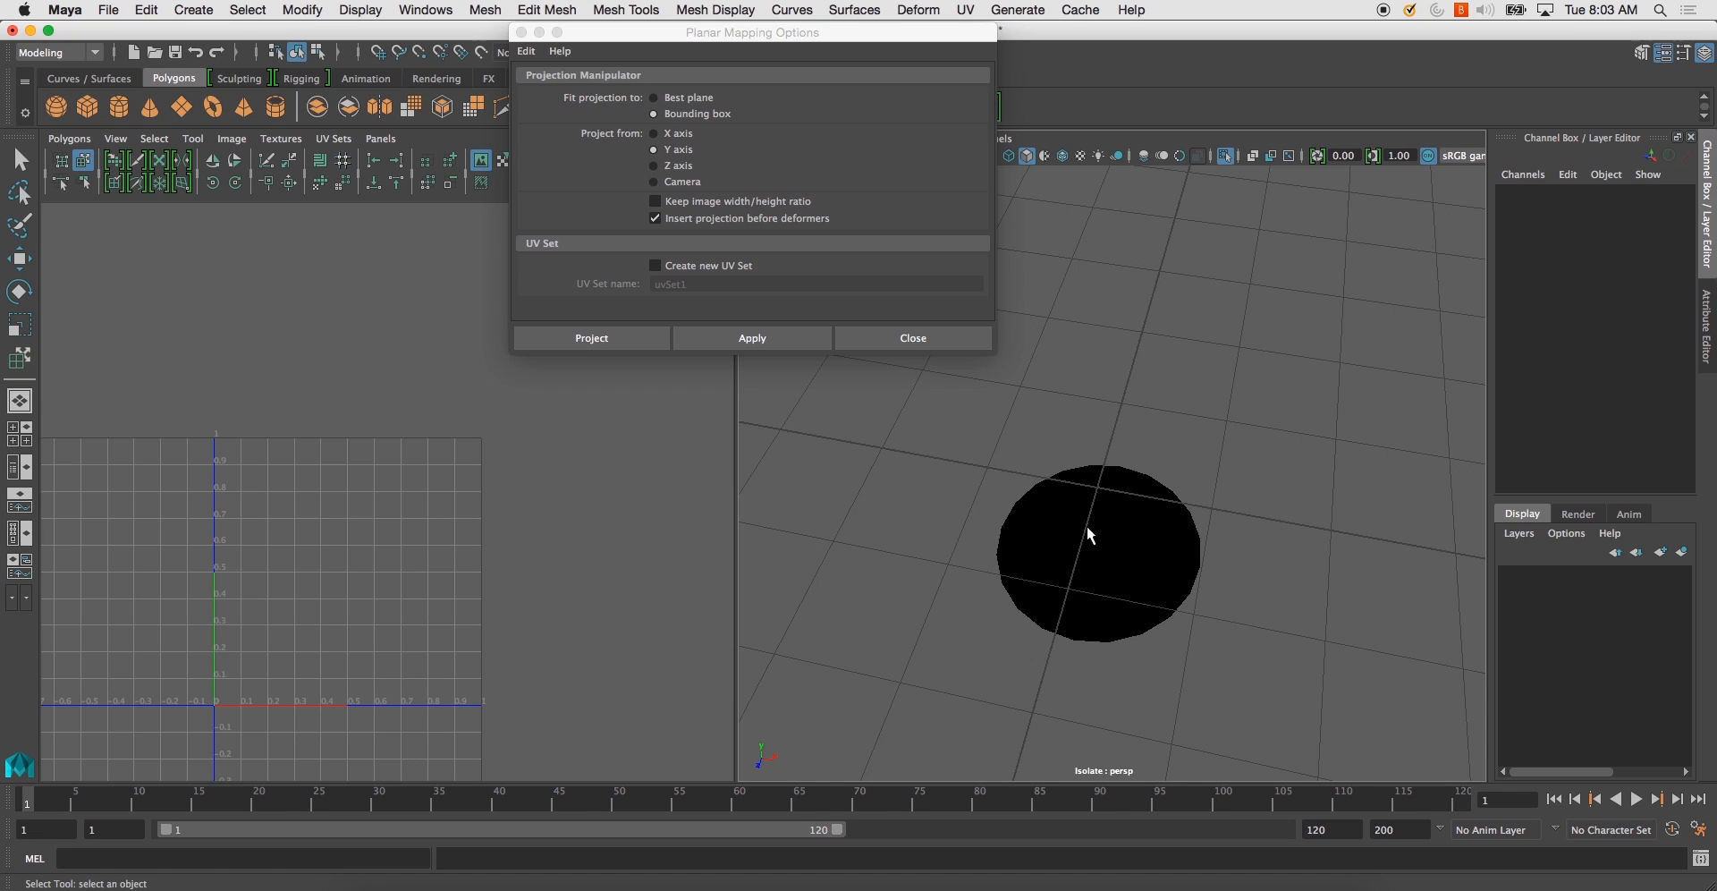
pyautogui.moveTo(1087, 525)
pyautogui.keyDown('alt'); pyautogui.mouseDown()
pyautogui.moveTo(1111, 525)
pyautogui.moveTo(1109, 548)
pyautogui.mouseUp(); pyautogui.keyUp('alt')
pyautogui.moveTo(1099, 657)
pyautogui.keyDown('alt'); pyautogui.mouseDown()
pyautogui.moveTo(1108, 561)
pyautogui.moveTo(1078, 579)
pyautogui.moveTo(1082, 649)
pyautogui.moveTo(1142, 701)
pyautogui.moveTo(1157, 679)
pyautogui.moveTo(1078, 675)
pyautogui.mouseUp(); pyautogui.keyUp('alt')
pyautogui.keyDown('alt'); pyautogui.moveTo(1053, 575); pyautogui.dragTo(1101, 469); pyautogui.keyUp('alt')
pyautogui.keyDown('alt'); pyautogui.moveTo(1102, 455); pyautogui.dragTo(1105, 499); pyautogui.keyUp('alt')
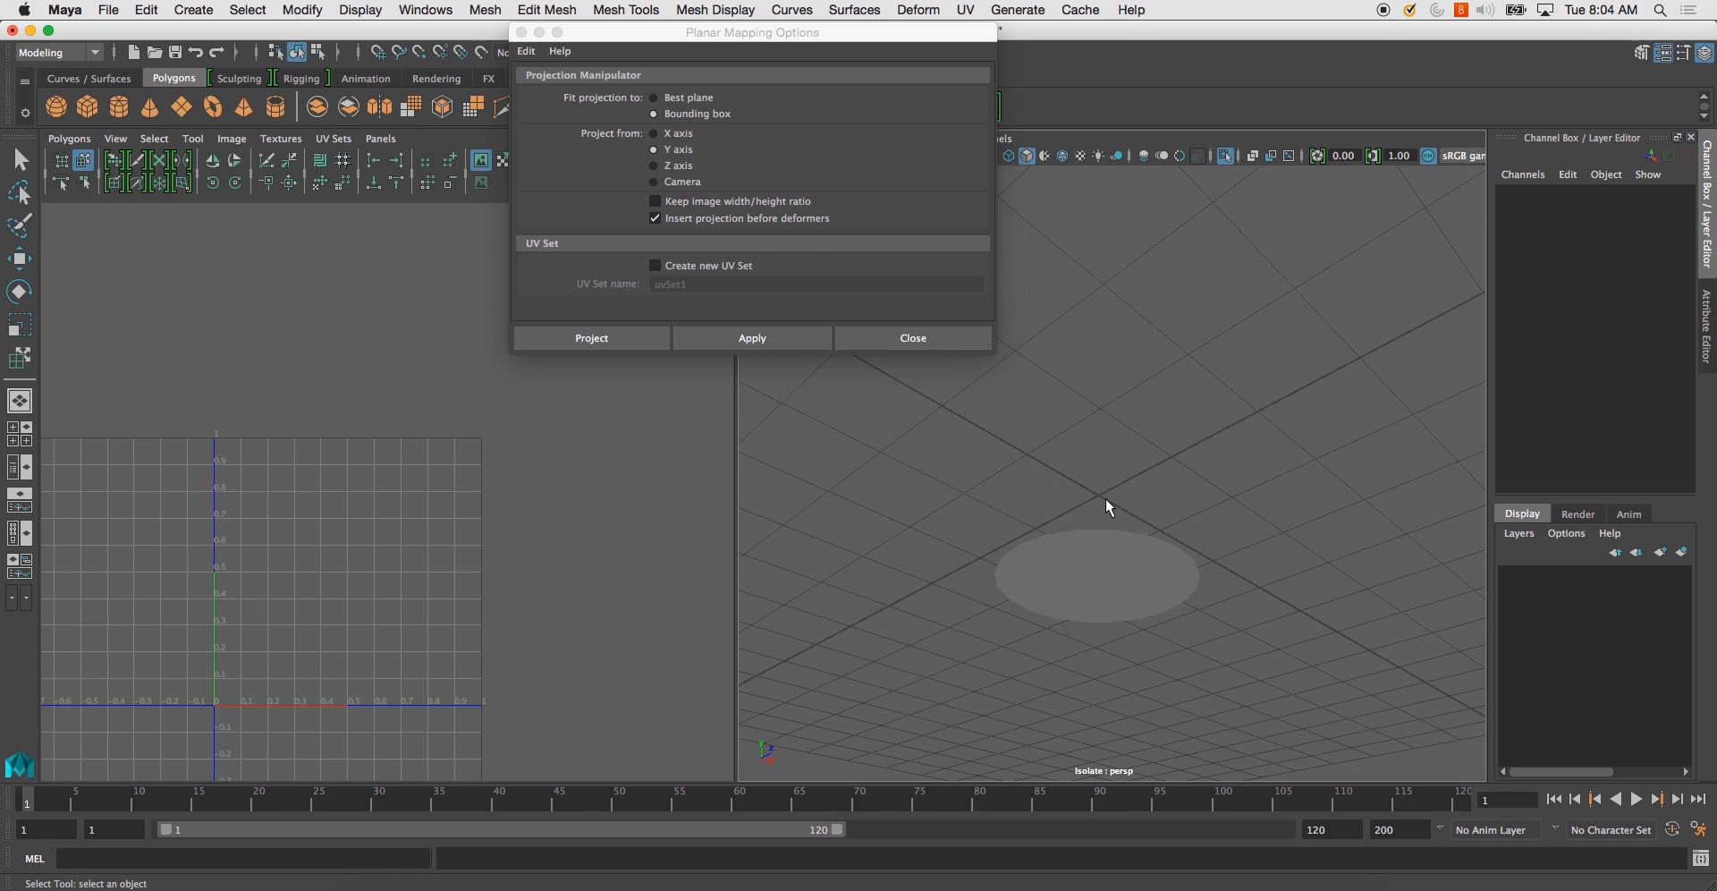
pyautogui.keyDown('alt'); pyautogui.moveTo(1105, 505); pyautogui.dragTo(1129, 612); pyautogui.keyUp('alt')
pyautogui.click(1097, 595)
pyautogui.click(1213, 628)
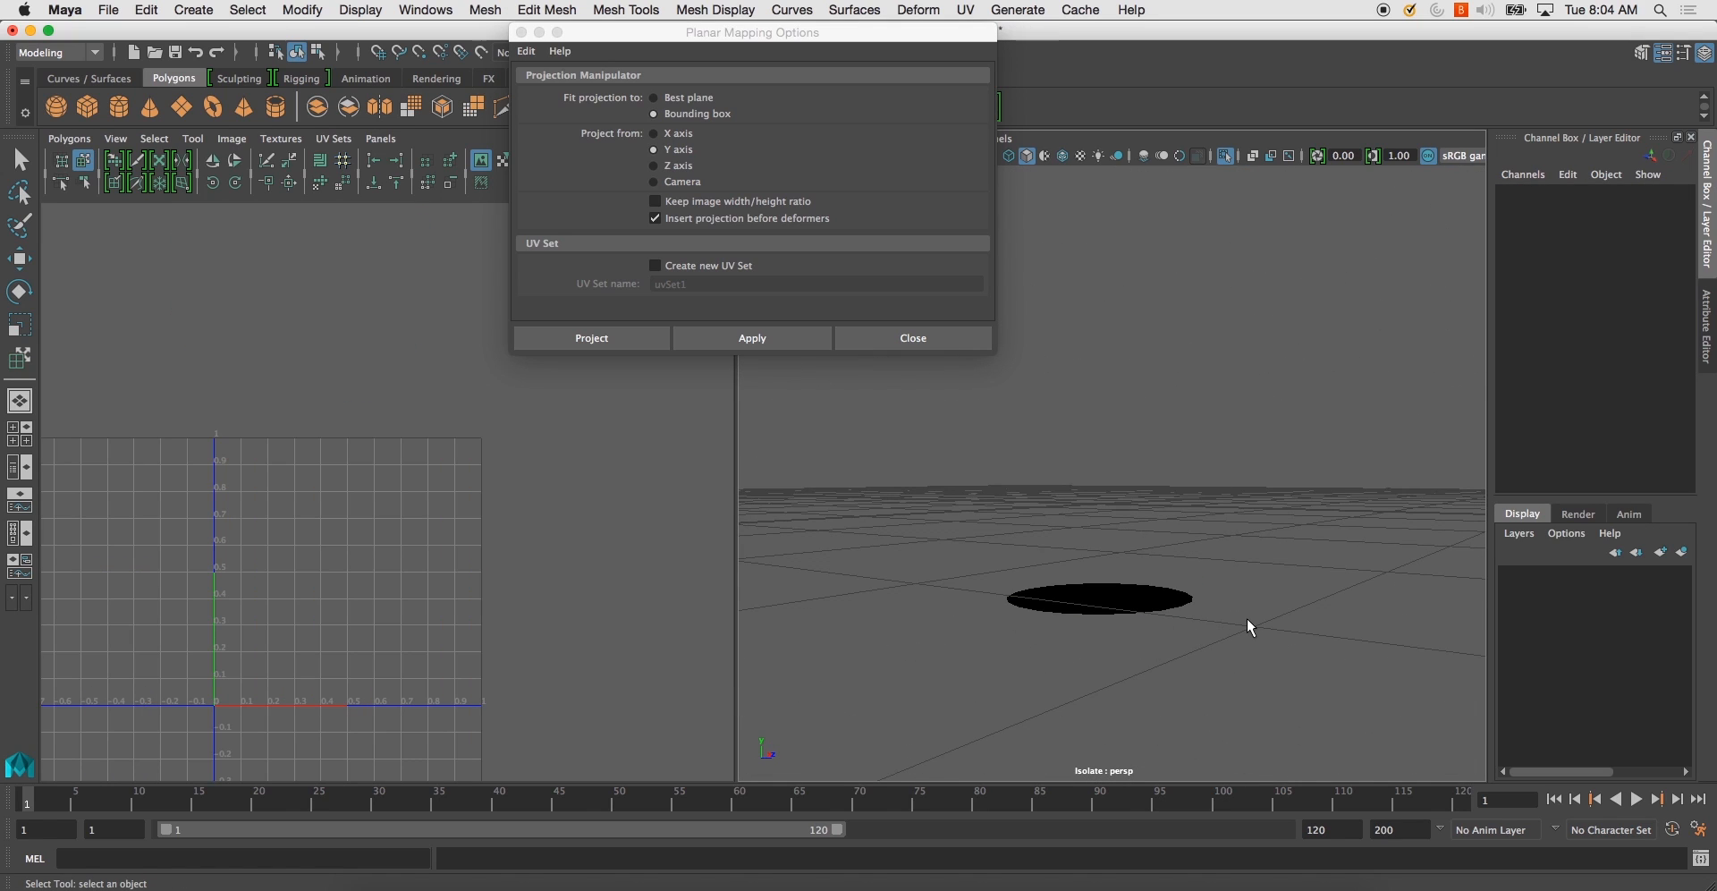
pyautogui.hotkey('ctrl', '1')
pyautogui.keyDown('alt'); pyautogui.moveTo(1122, 584); pyautogui.dragTo(1109, 577); pyautogui.keyUp('alt')
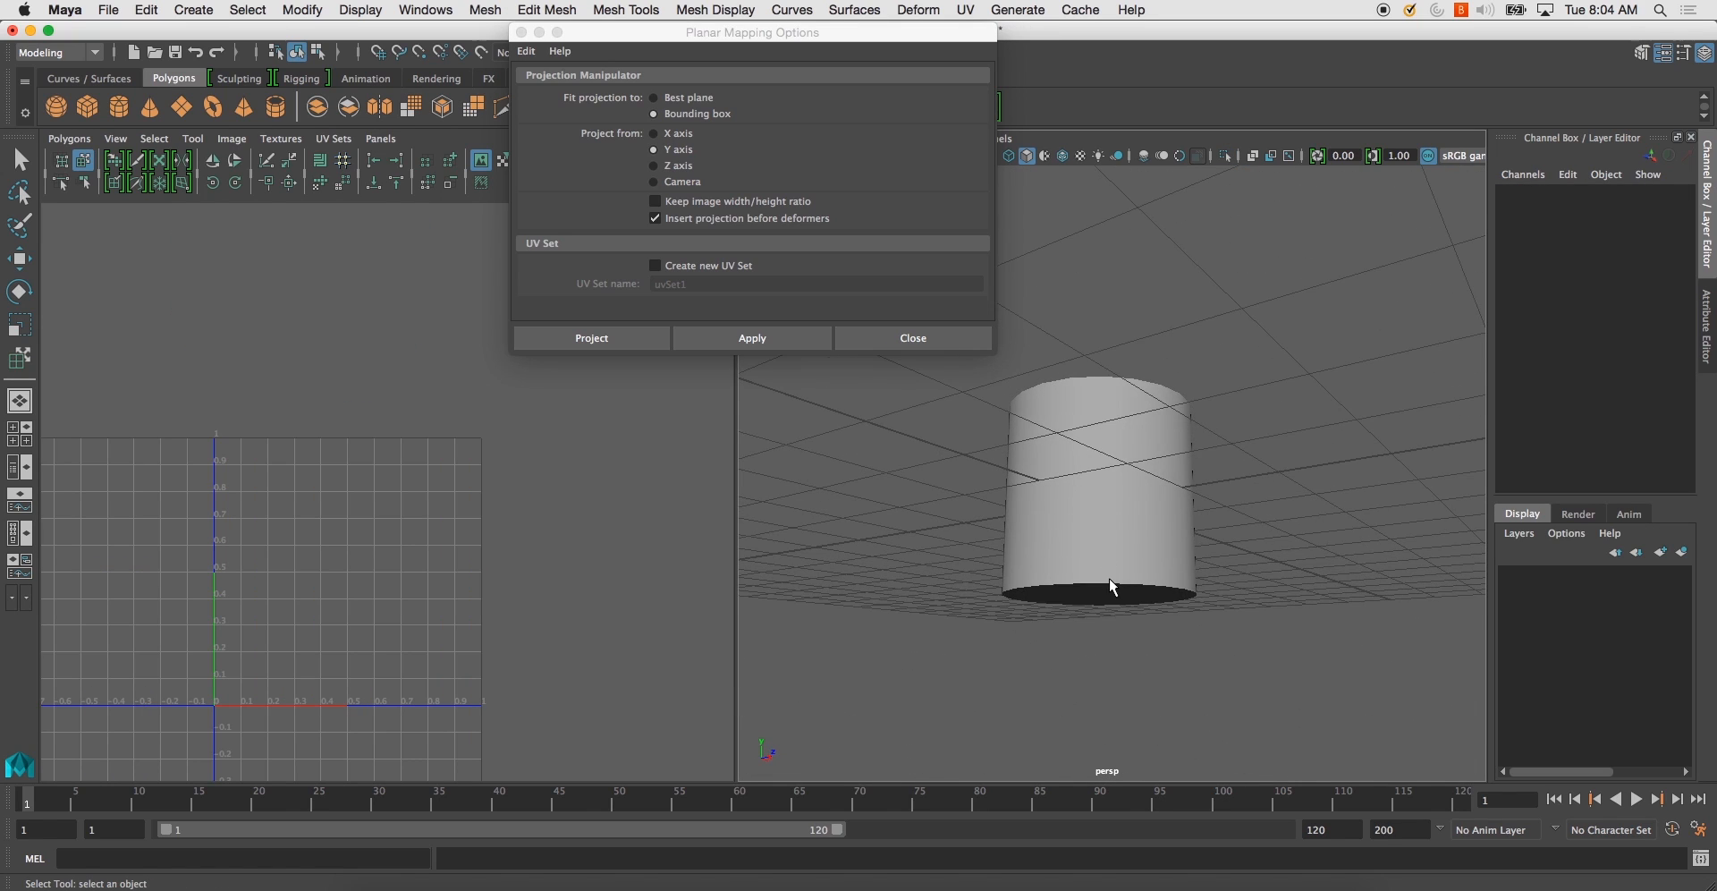
# - Reselect the cylinder and pick the bottom cap's UV shell with the Move UV Shell Tool
pyautogui.click(1109, 578)
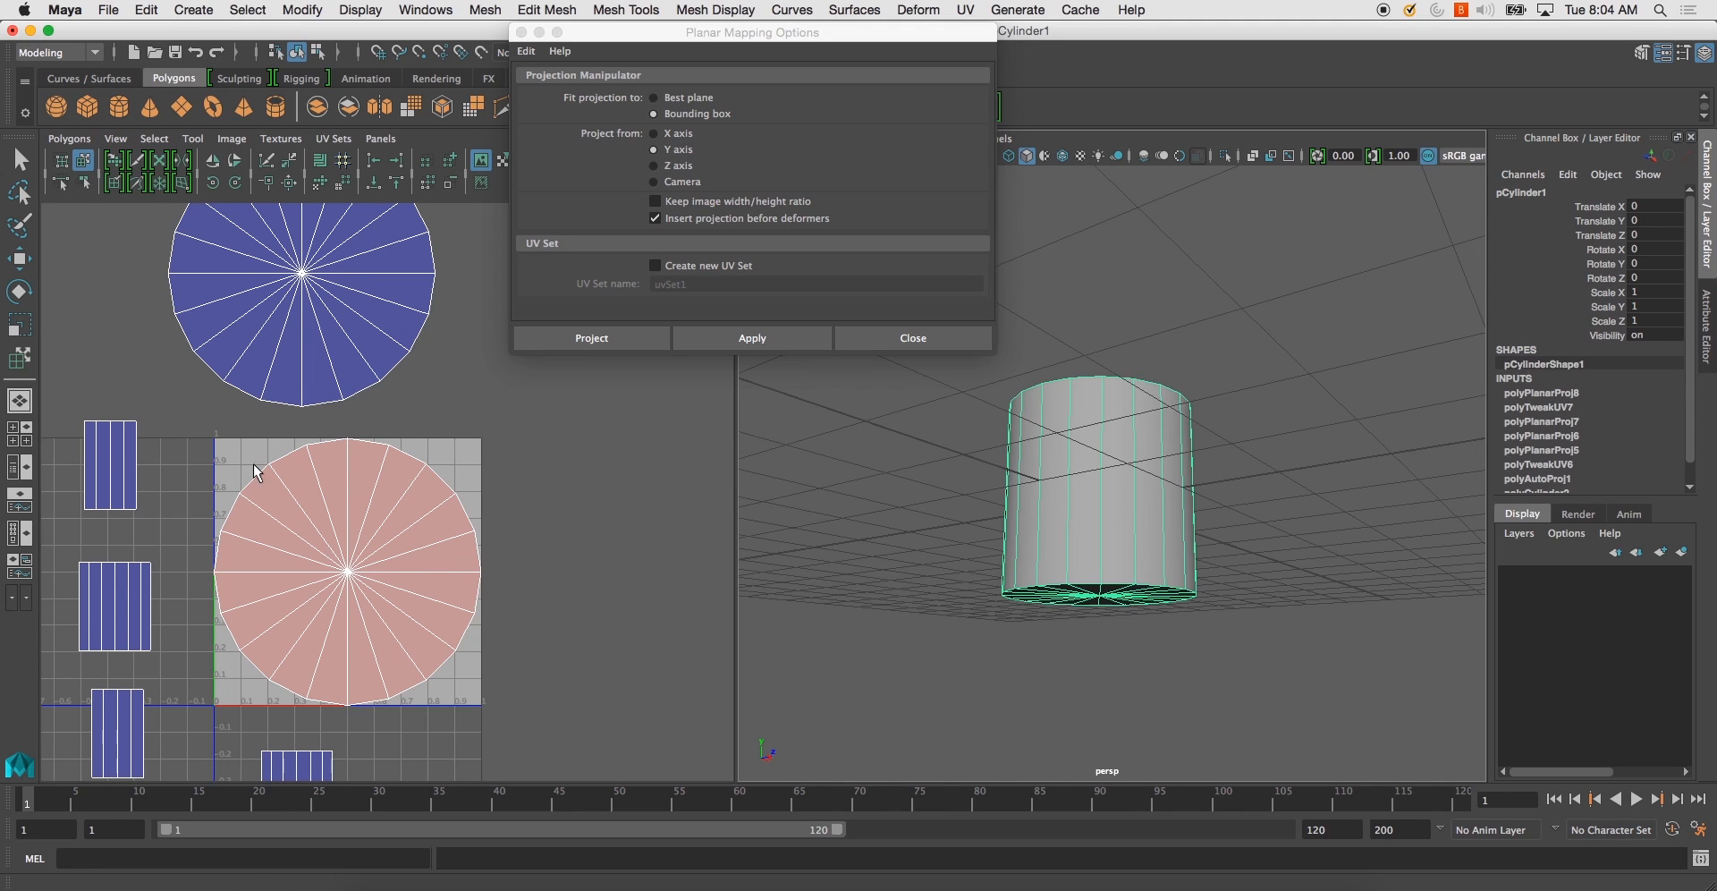
pyautogui.click(292, 495)
pyautogui.click(1085, 502)
pyautogui.click(83, 183)
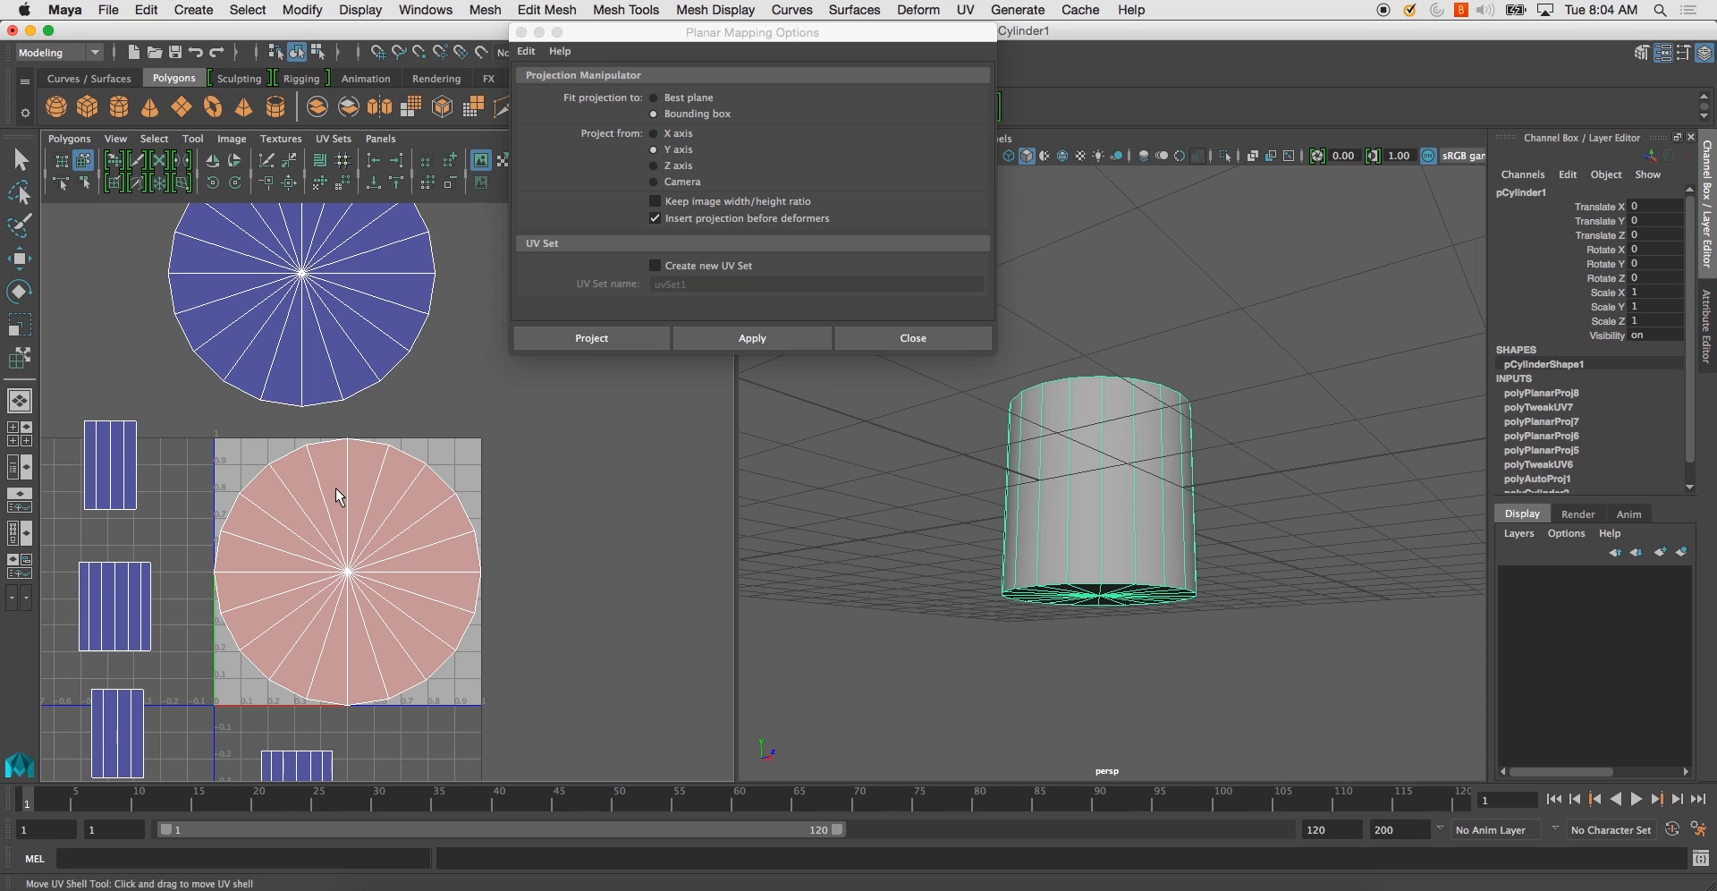
pyautogui.click(338, 492)
pyautogui.click(1167, 526)
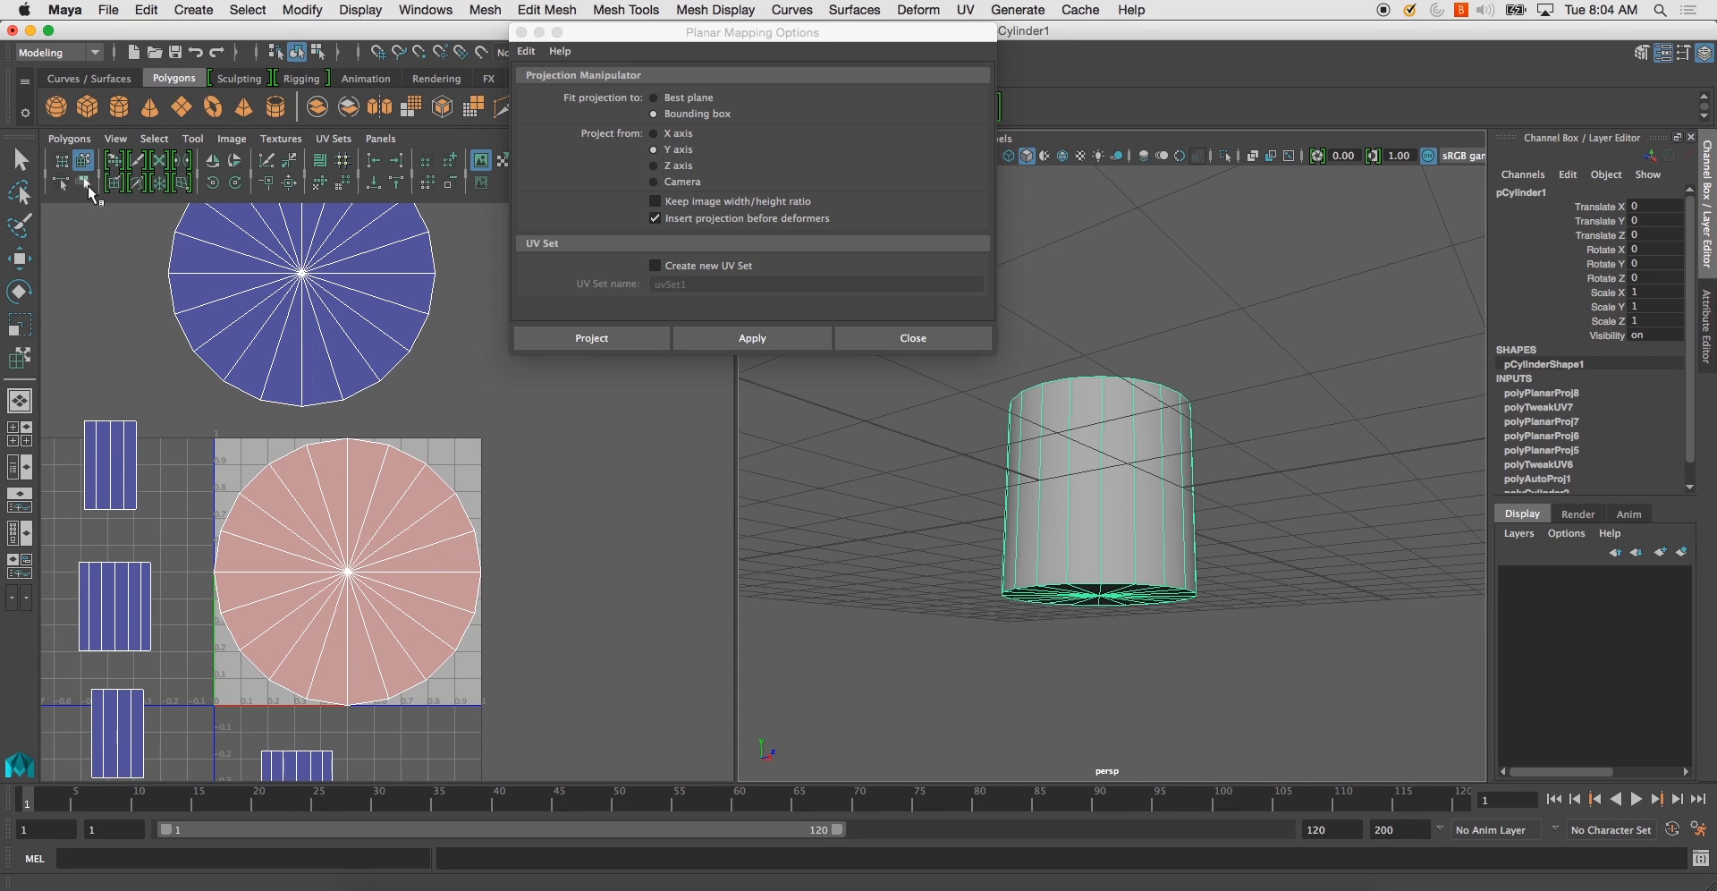
pyautogui.click(82, 162)
pyautogui.scroll(1, 308, 451)
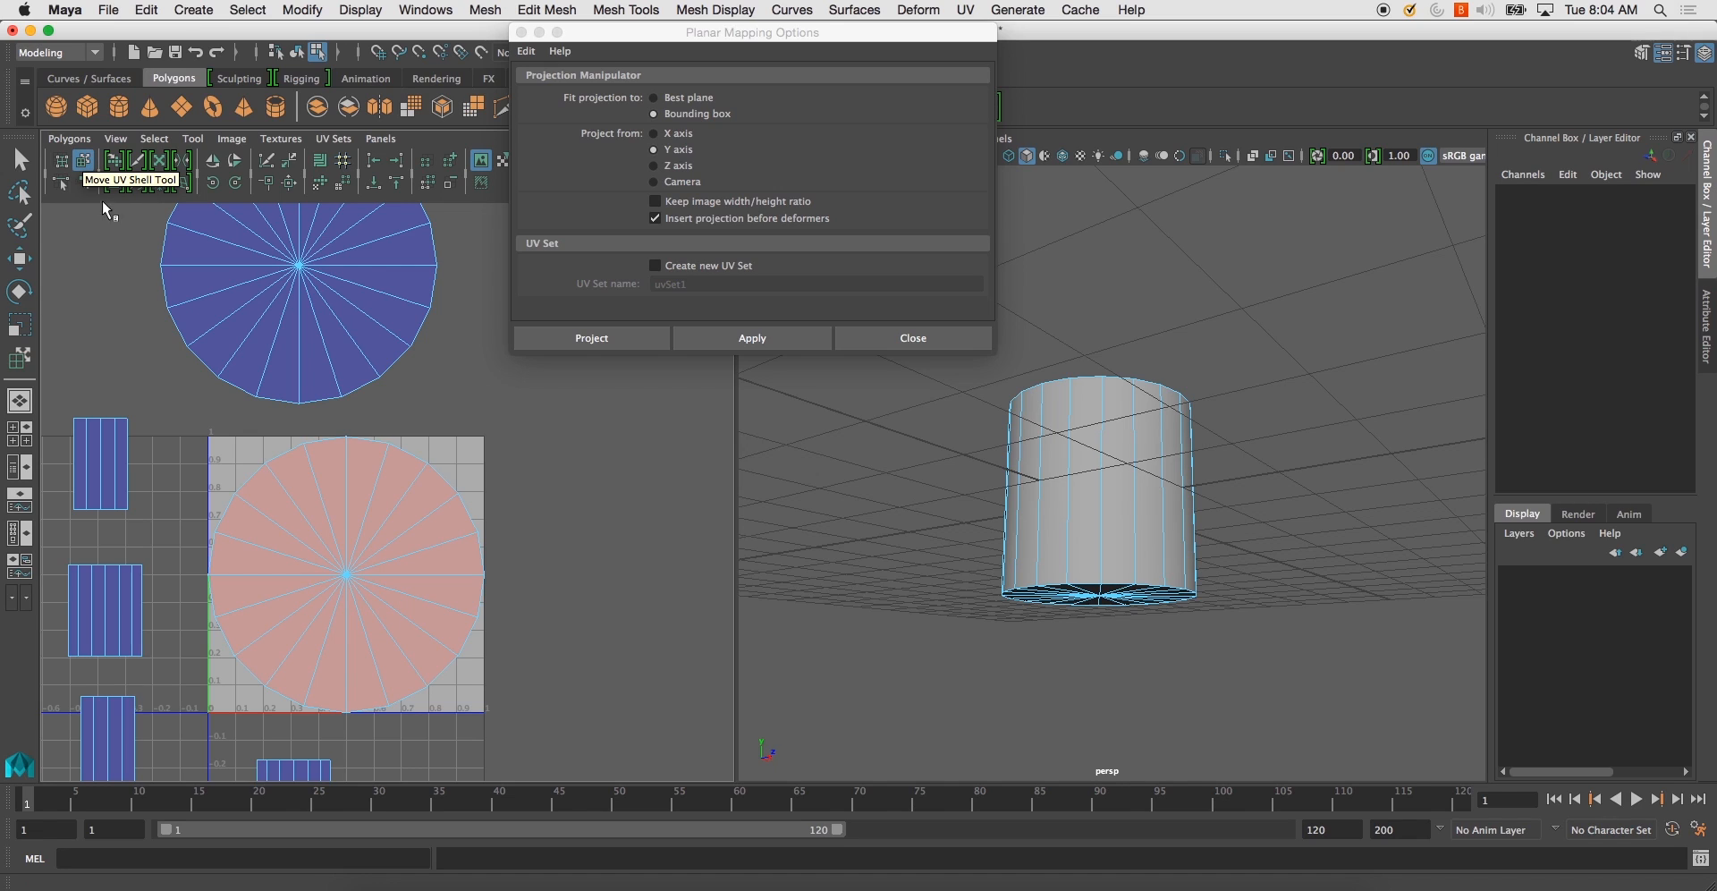
pyautogui.click(376, 565)
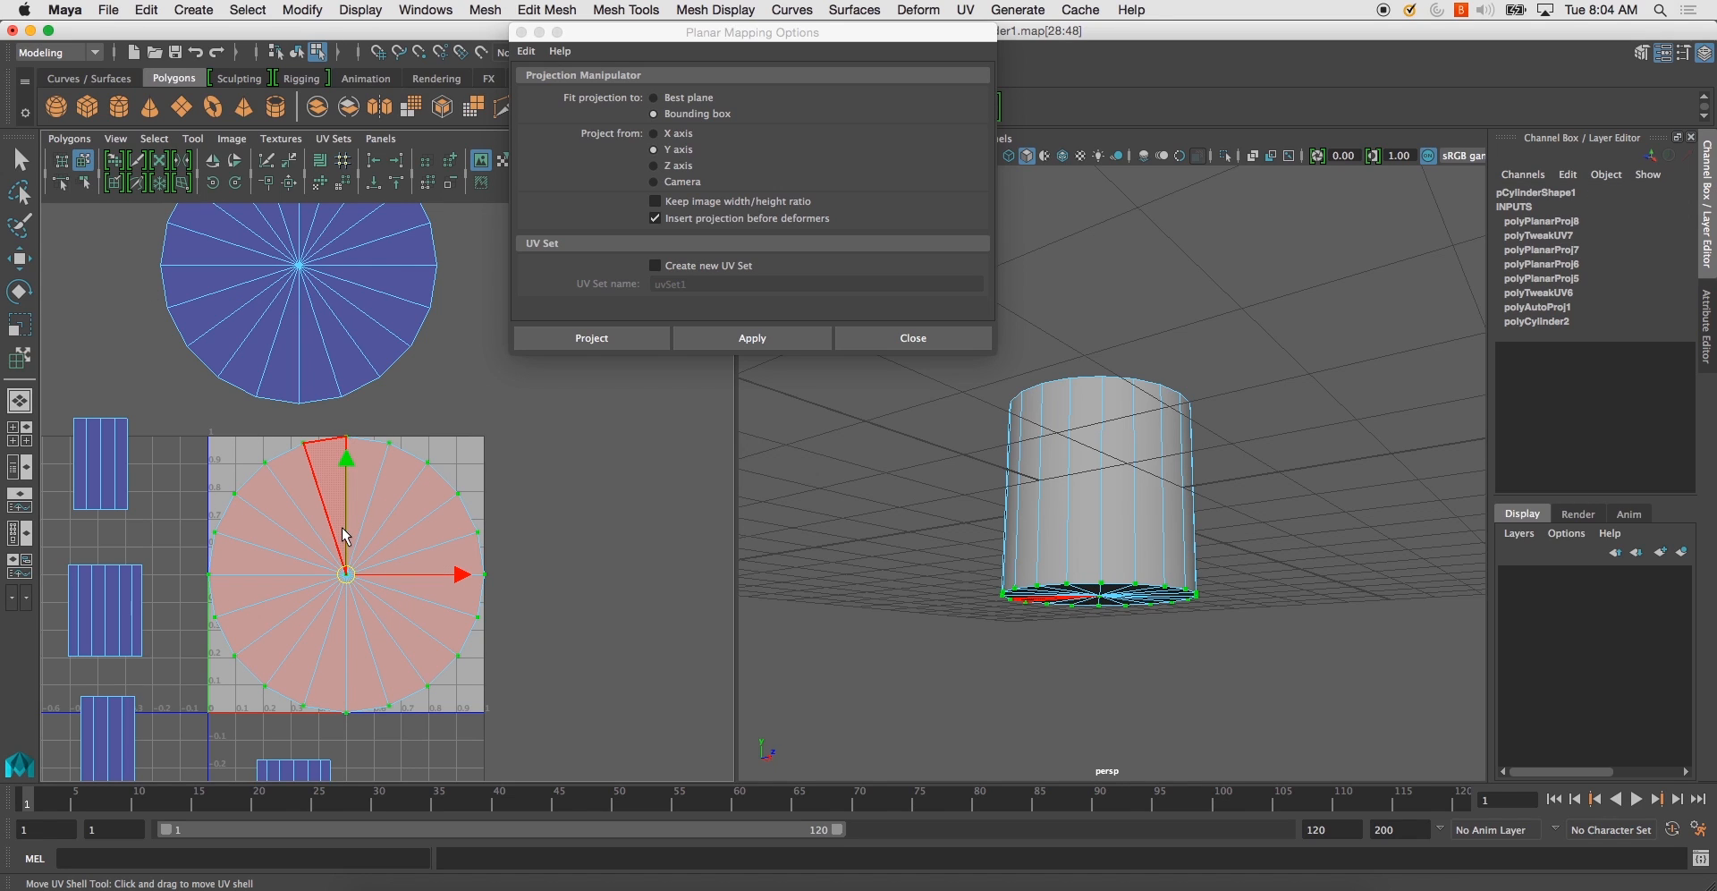
# - Flip the bottom cap's UV shell and place it beside the top cap's shell, above the 0–1 UV square
pyautogui.click(920, 338)
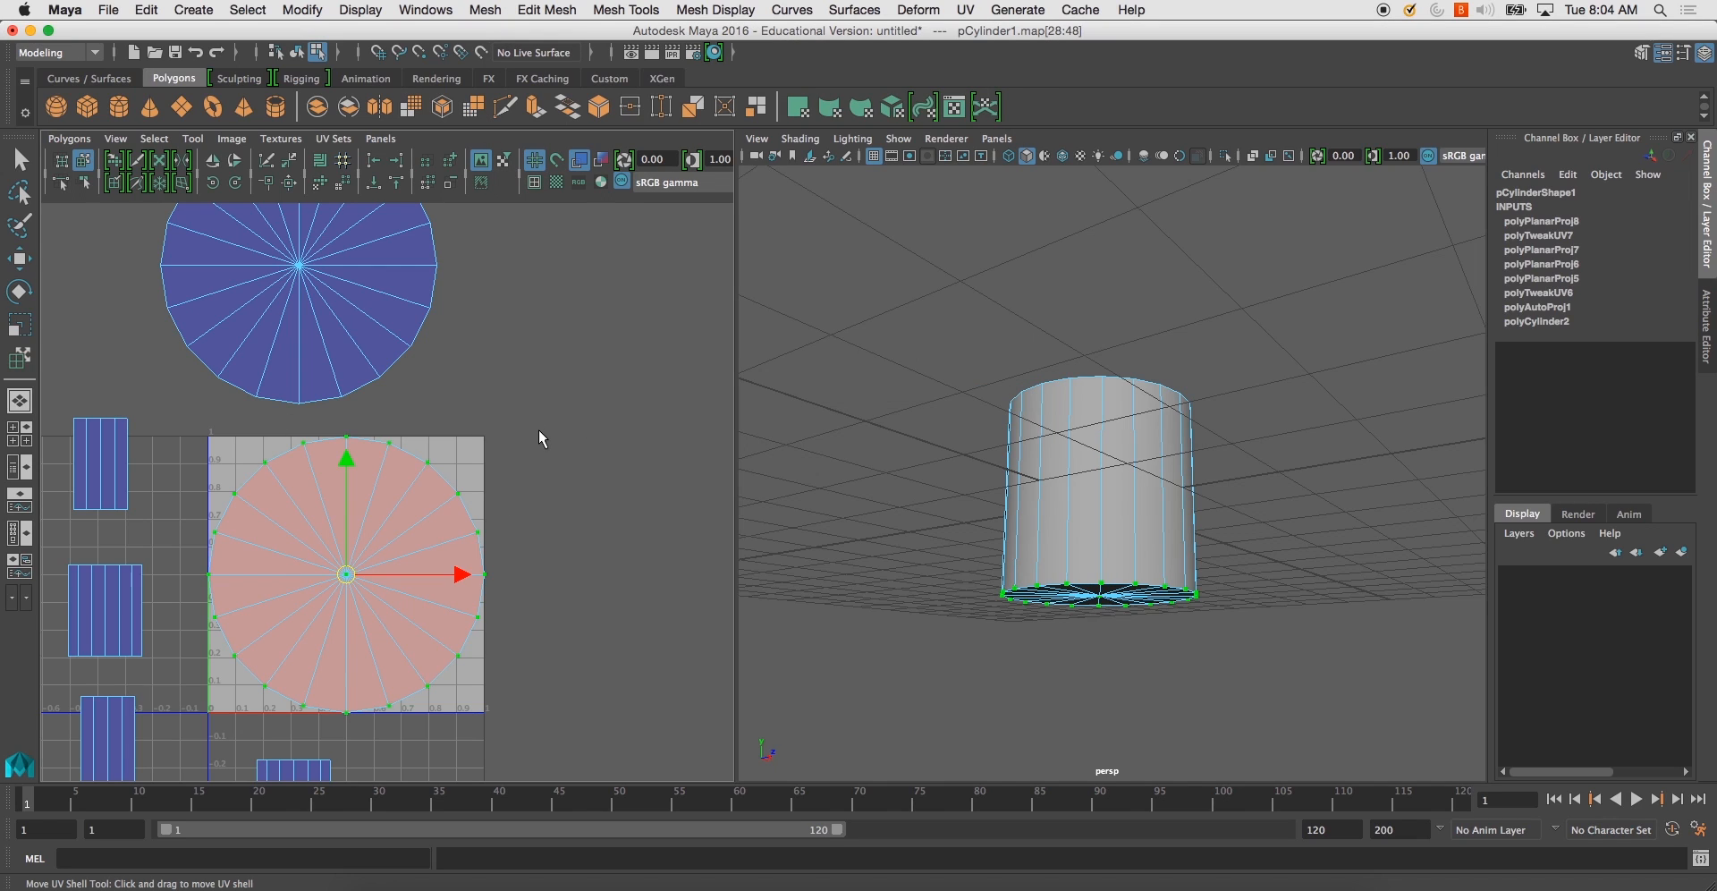
pyautogui.click(70, 138)
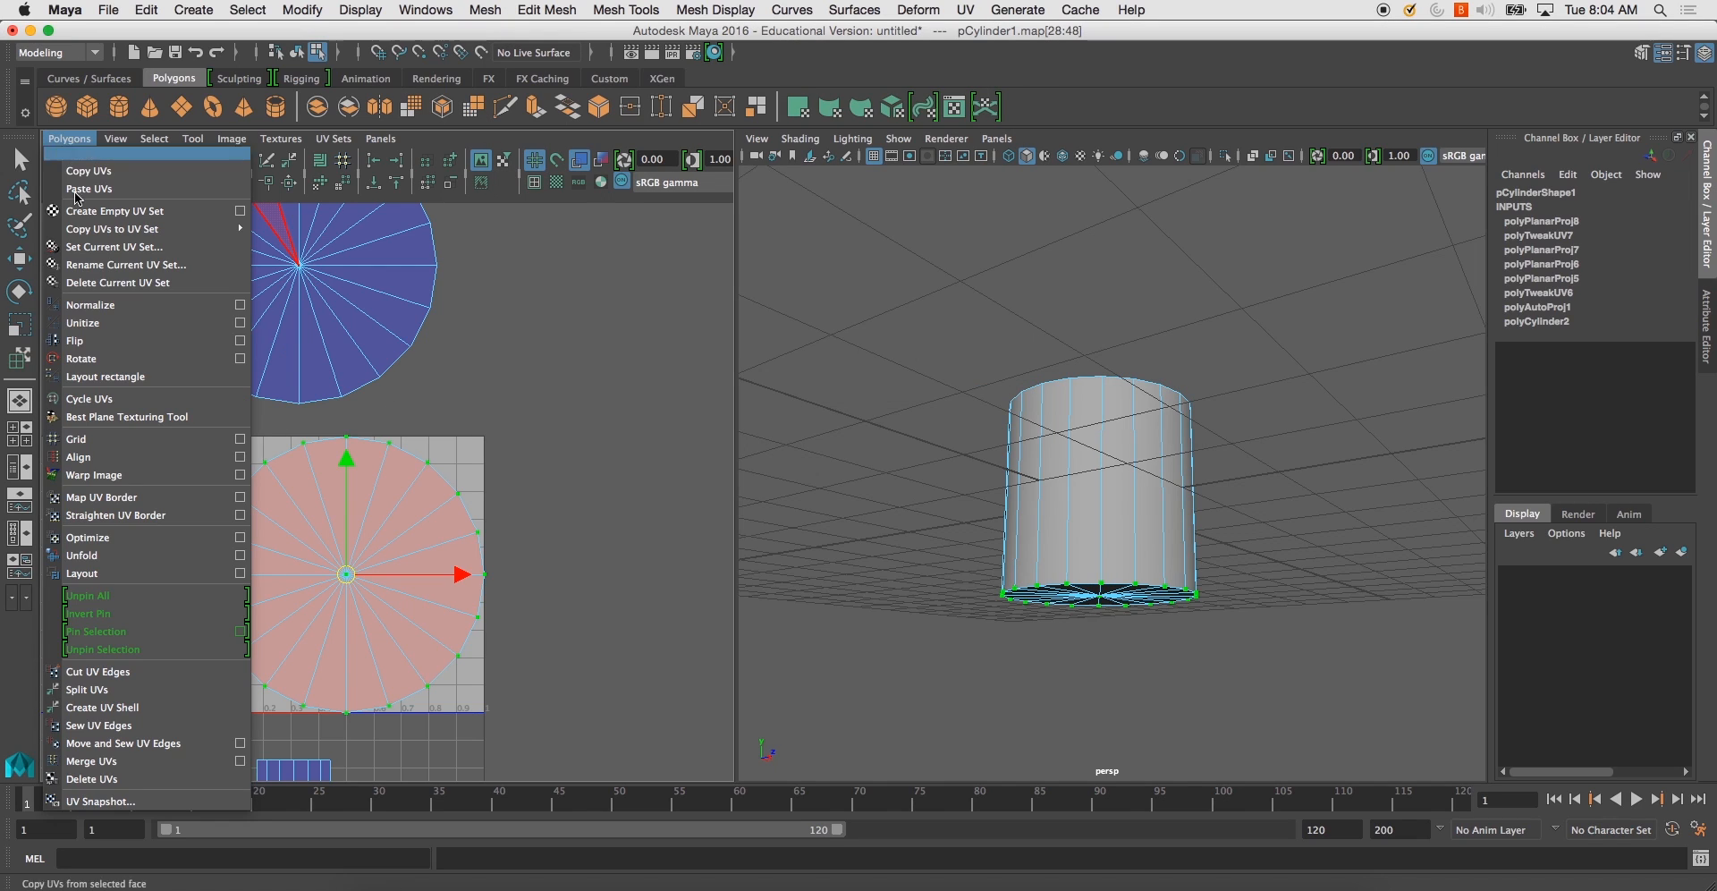
pyautogui.click(112, 341)
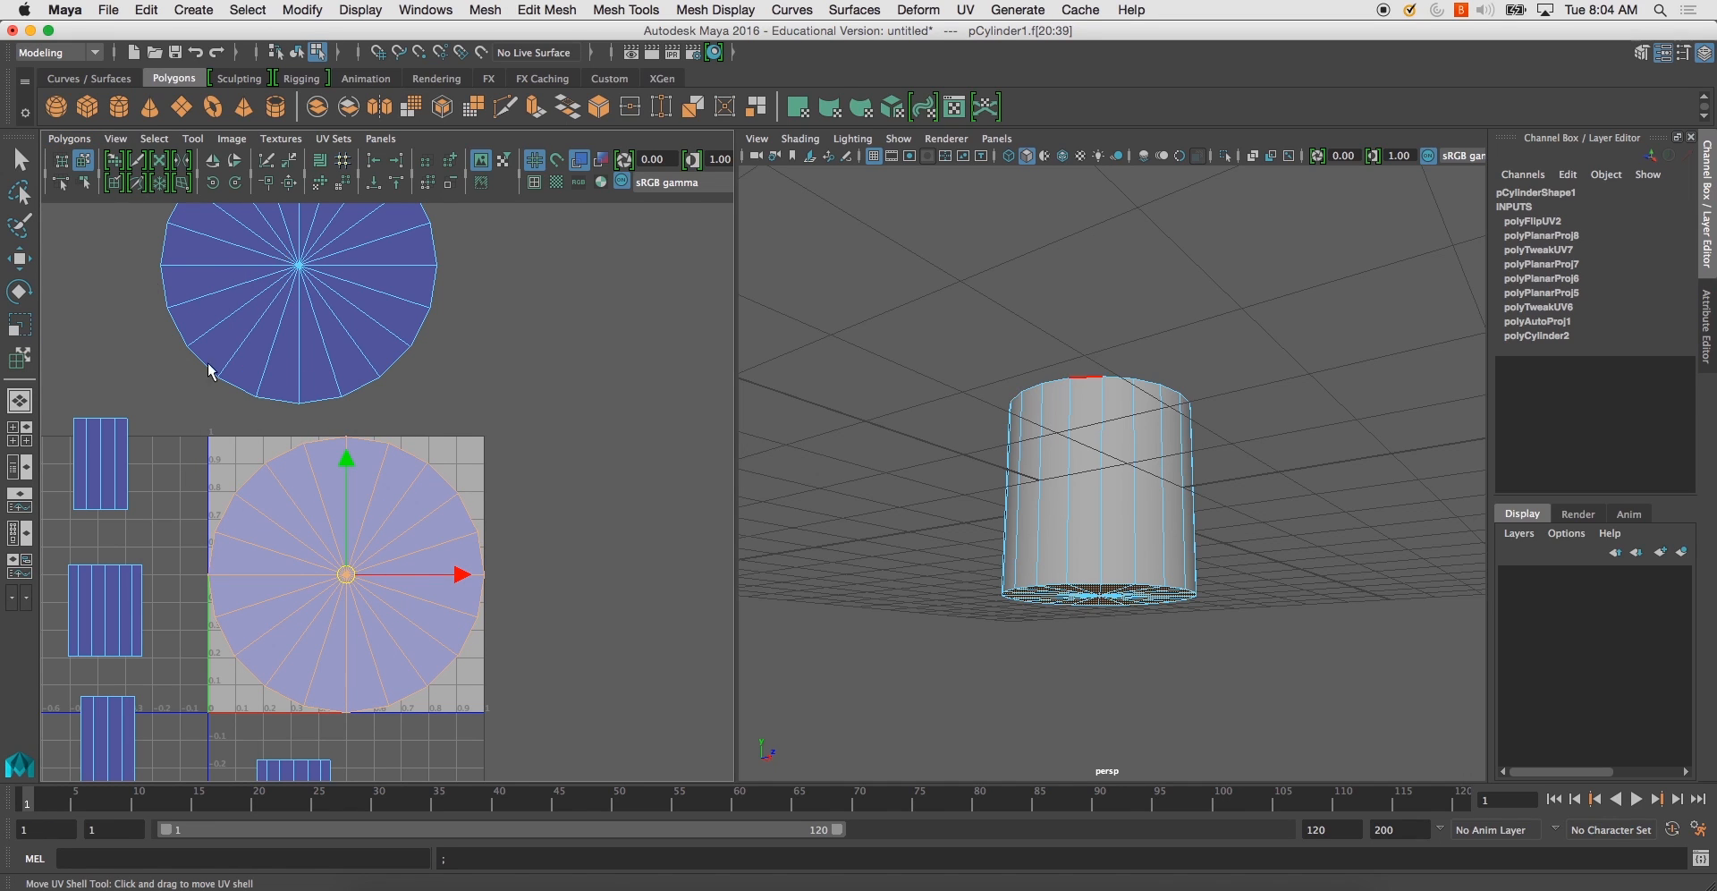
pyautogui.moveTo(351, 580); pyautogui.dragTo(614, 283)
pyautogui.keyDown('alt'); pyautogui.moveTo(541, 537); pyautogui.dragTo(617, 505, button='middle'); pyautogui.keyUp('alt')
# - Select all of the cylinder's side faces and apply cylindrical UV mapping to them
pyautogui.keyDown('alt'); pyautogui.moveTo(1028, 513); pyautogui.dragTo(1240, 511); pyautogui.keyUp('alt')
pyautogui.keyDown('alt'); pyautogui.moveTo(1144, 492); pyautogui.dragTo(1096, 572); pyautogui.keyUp('alt')
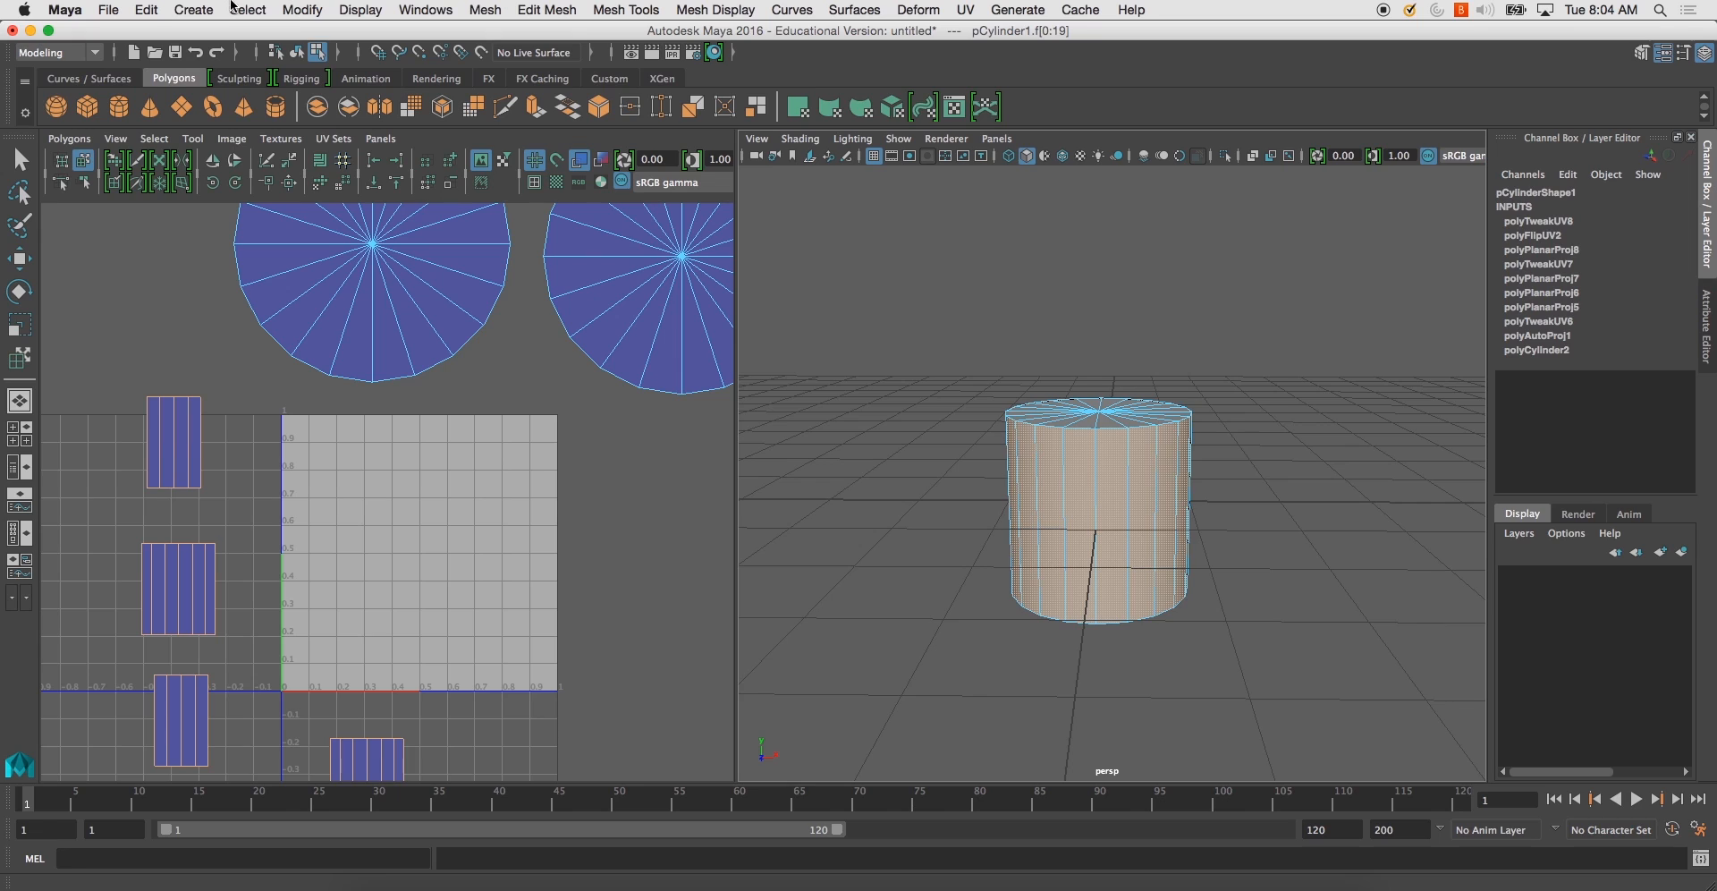
pyautogui.click(965, 9)
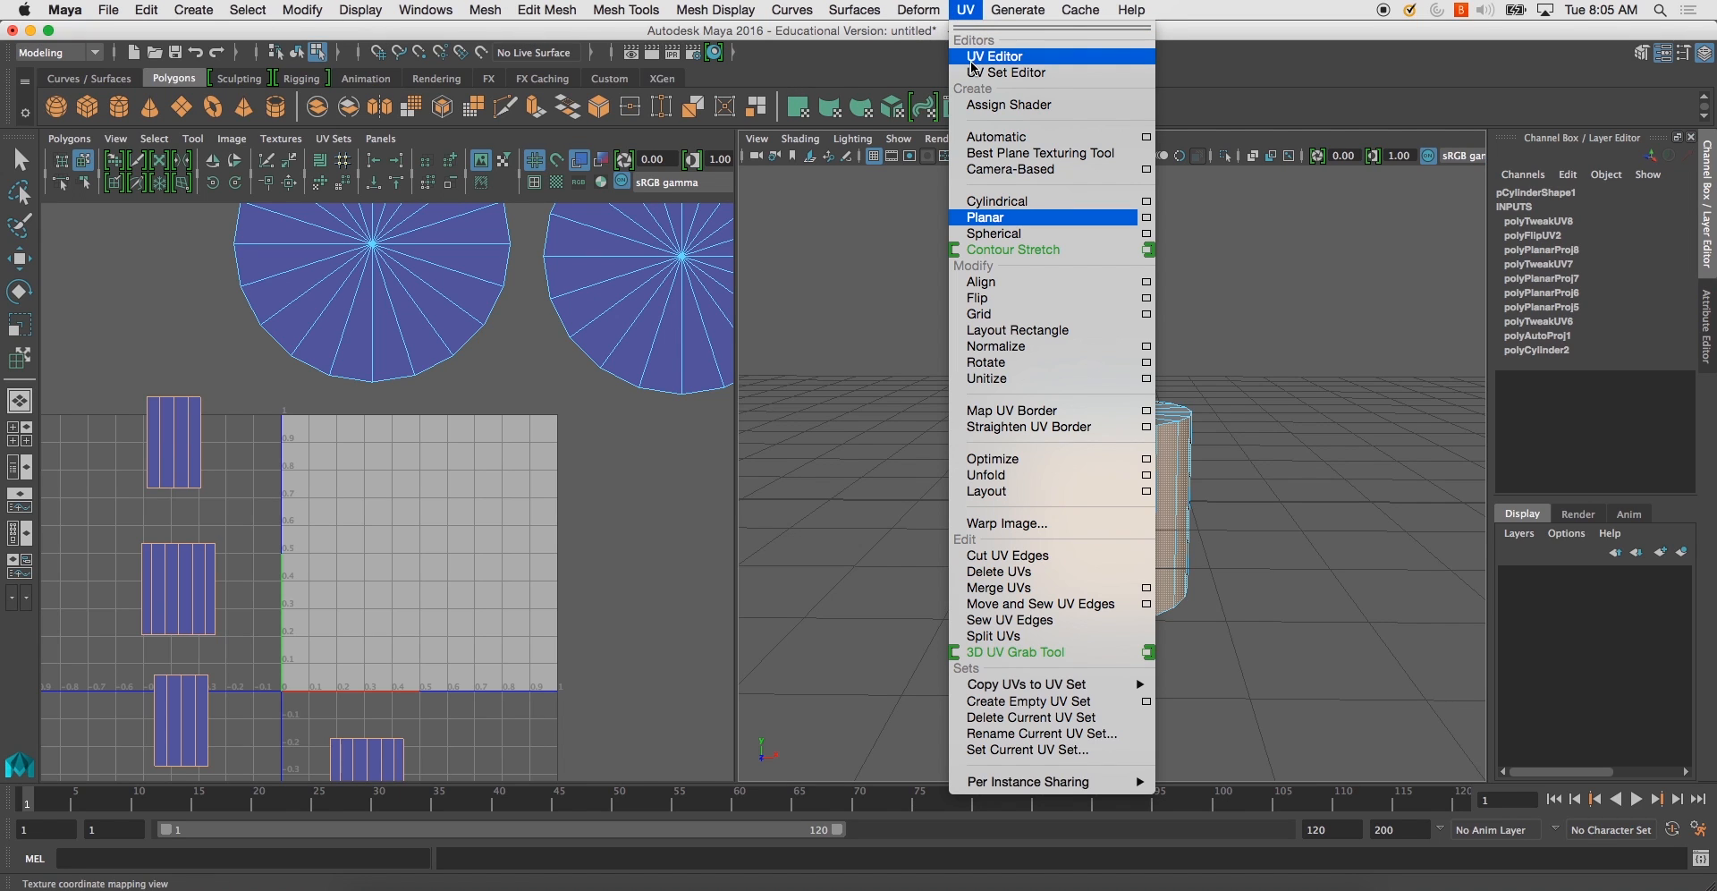
pyautogui.click(1055, 204)
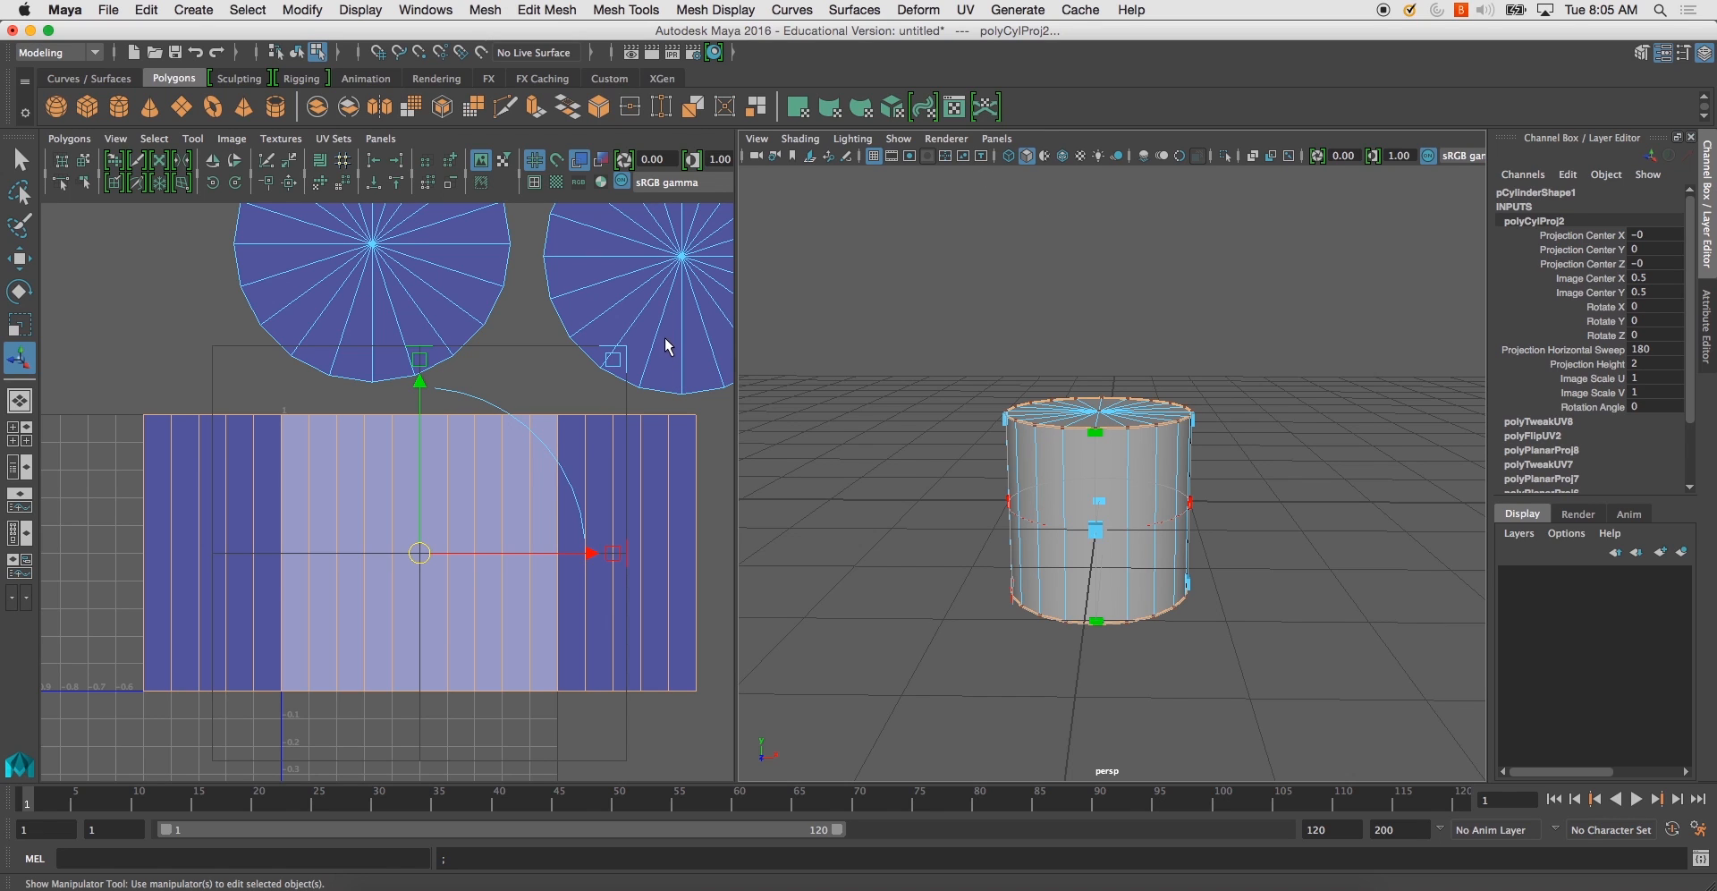
# - Move the side faces' UV shell below the 0–1 UV square, clear of both cap shells
pyautogui.keyDown('alt'); pyautogui.moveTo(452, 524); pyautogui.dragTo(415, 583, button='middle'); pyautogui.keyUp('alt')
pyautogui.keyDown('alt'); pyautogui.moveTo(415, 582); pyautogui.dragTo(368, 514, button='right'); pyautogui.keyUp('alt')
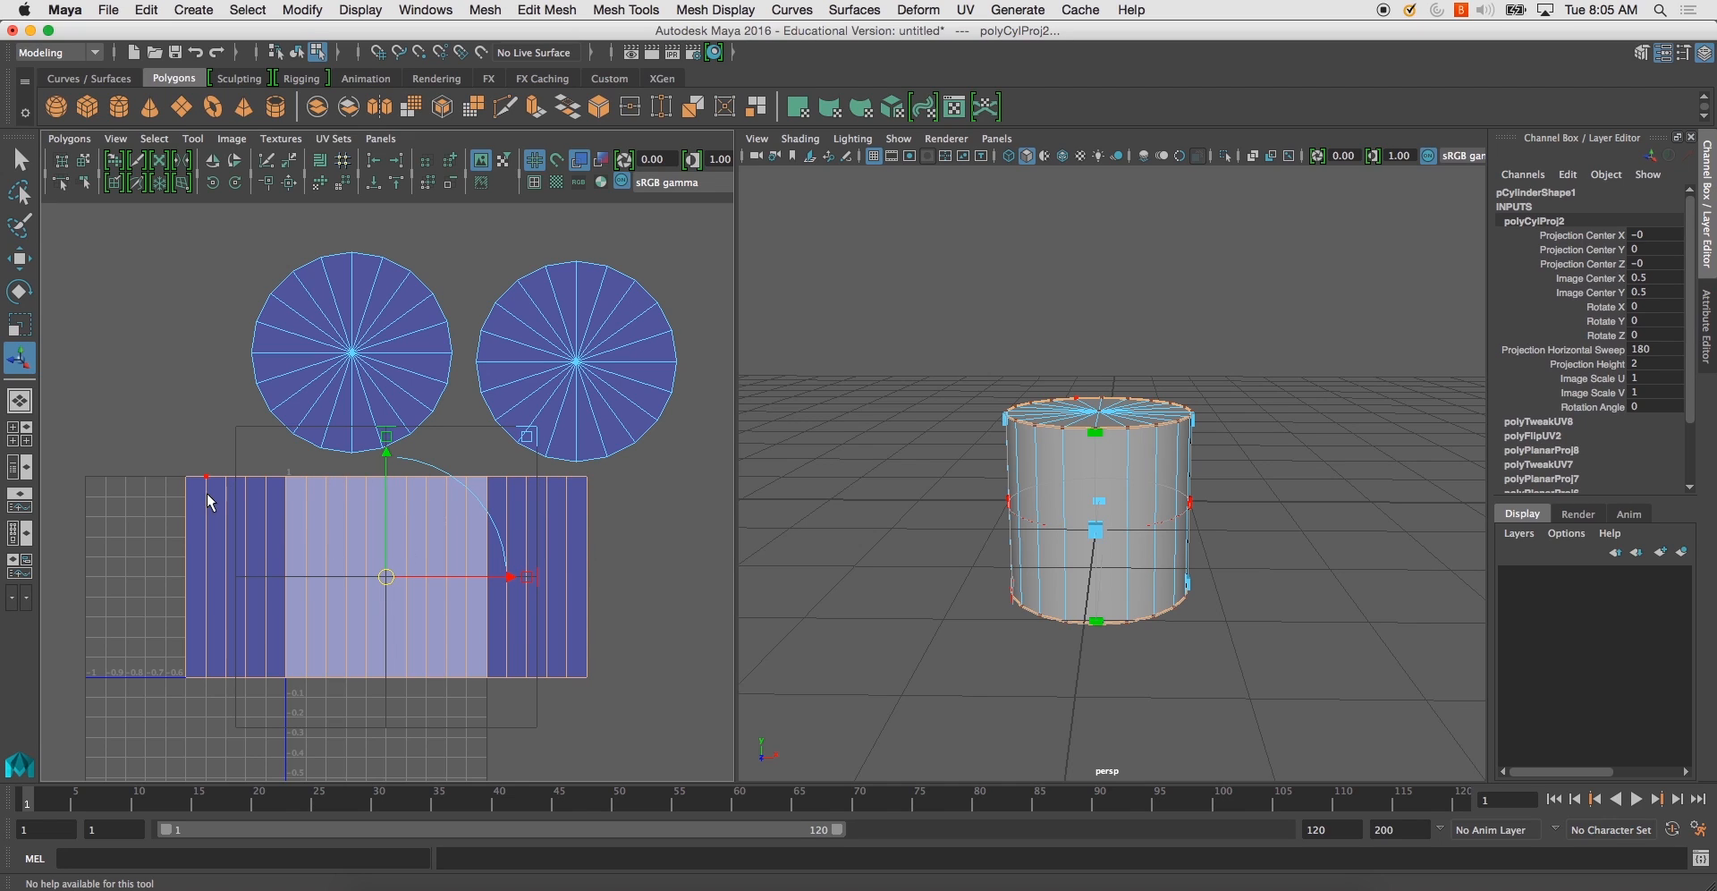
pyautogui.keyDown('alt'); pyautogui.moveTo(207, 510); pyautogui.dragTo(186, 548, button='middle'); pyautogui.keyUp('alt')
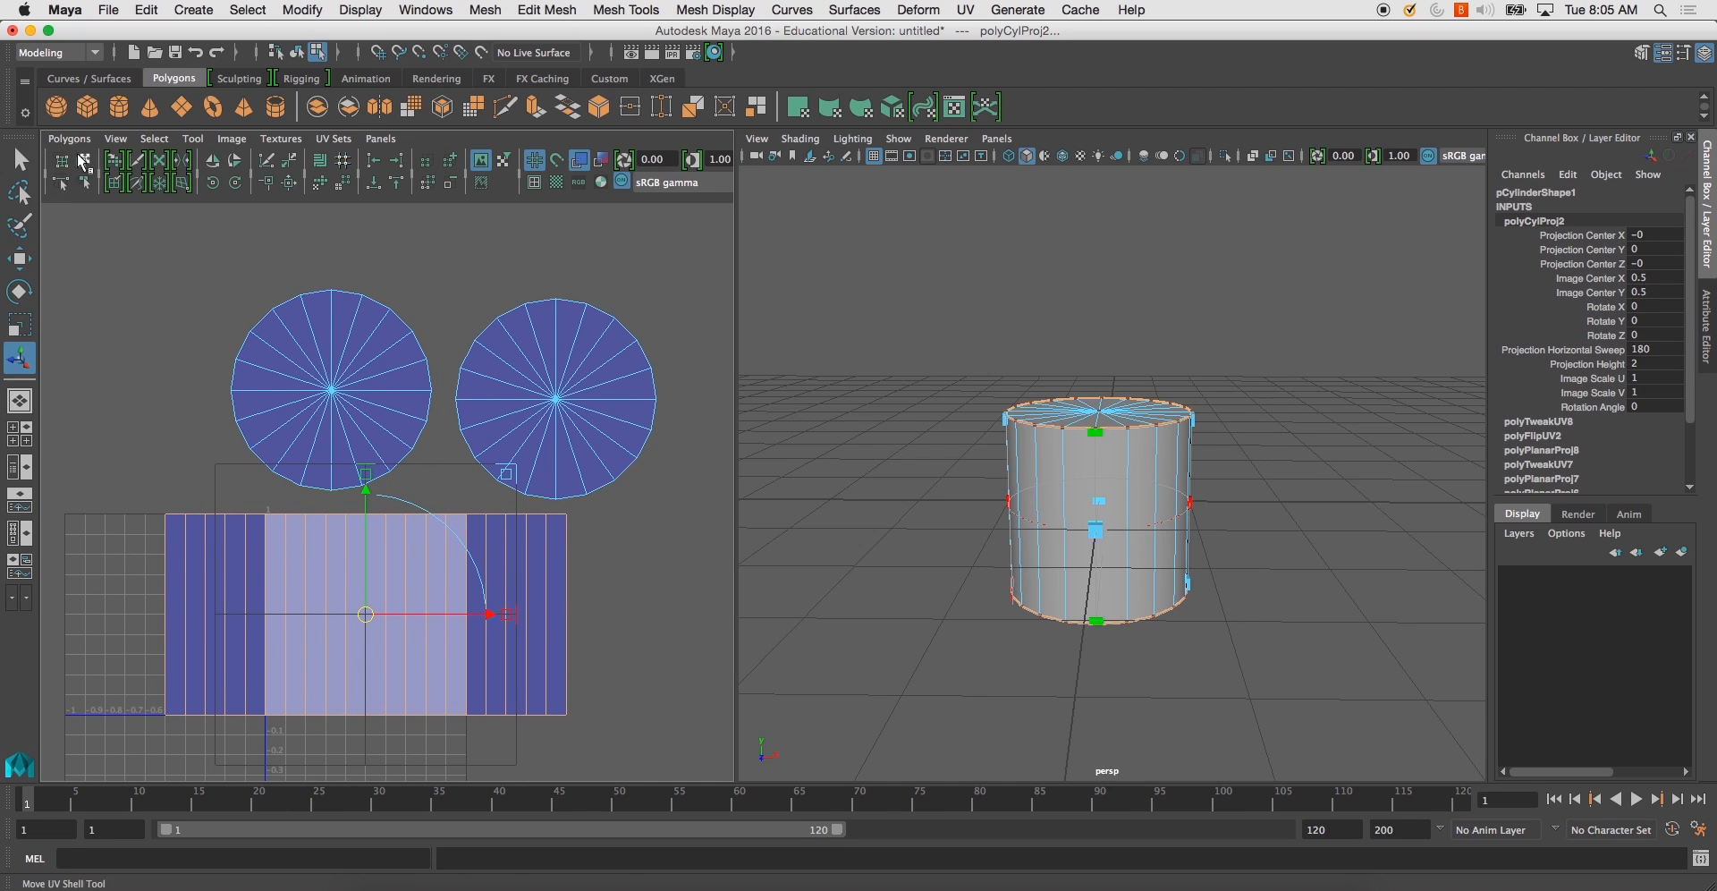
pyautogui.click(82, 163)
pyautogui.click(364, 615)
pyautogui.moveTo(364, 615); pyautogui.dragTo(439, 682)
pyautogui.keyDown('alt'); pyautogui.moveTo(446, 572); pyautogui.dragTo(442, 433, button='middle'); pyautogui.keyUp('alt')
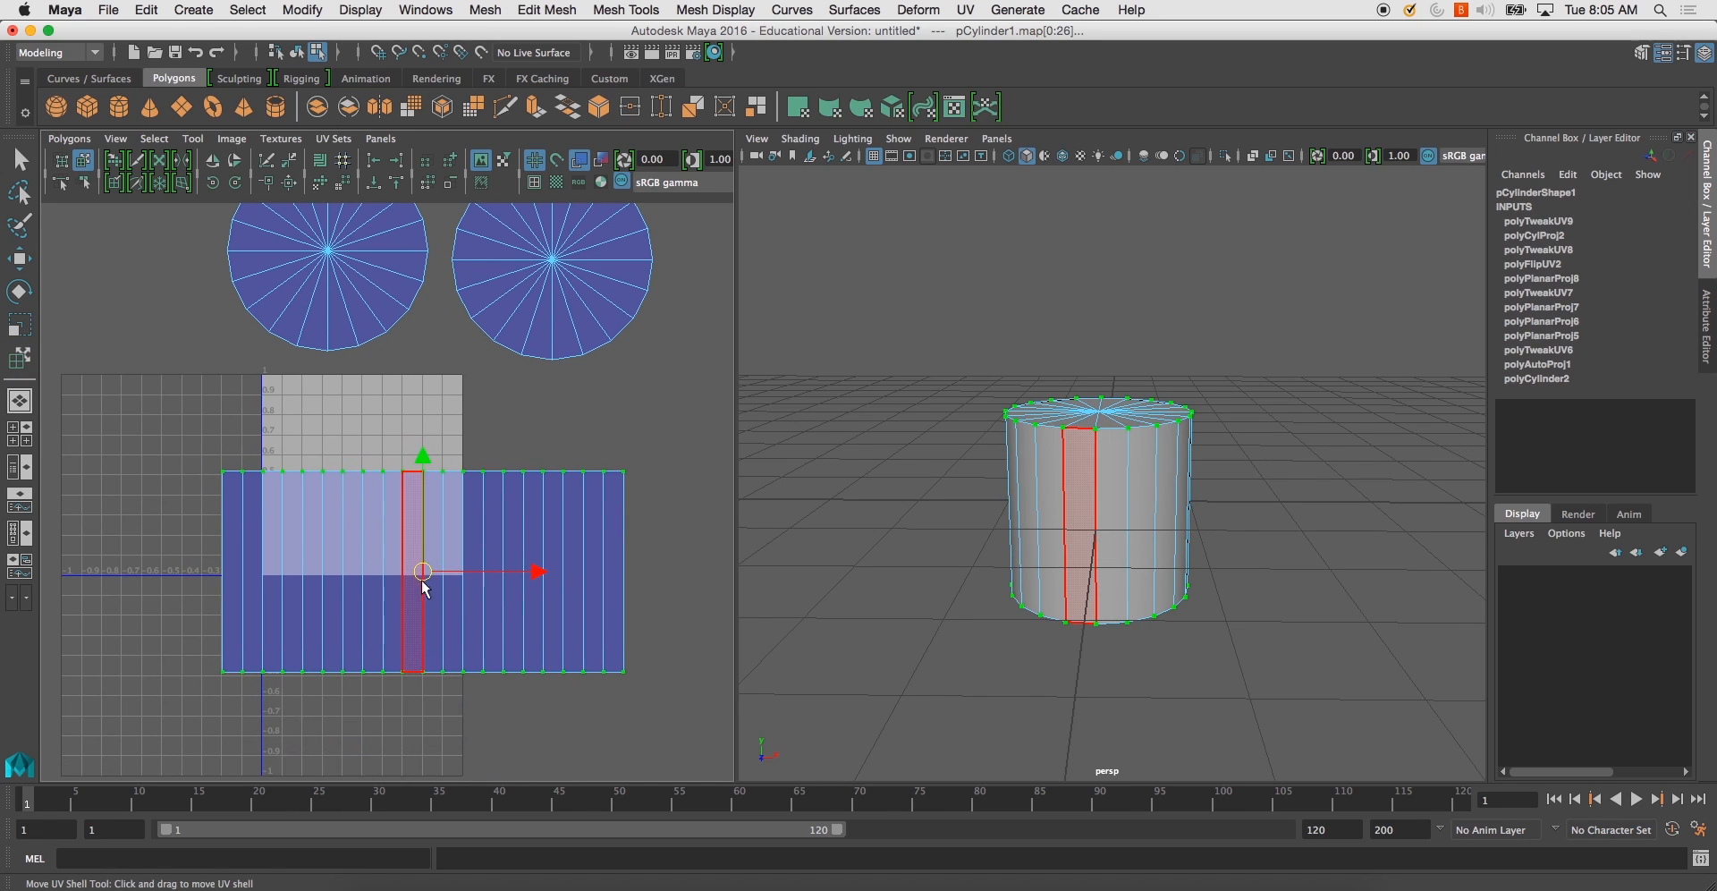
pyautogui.moveTo(419, 565); pyautogui.dragTo(414, 714)
pyautogui.keyDown('alt'); pyautogui.moveTo(460, 543); pyautogui.dragTo(455, 578, button='middle'); pyautogui.keyUp('alt')
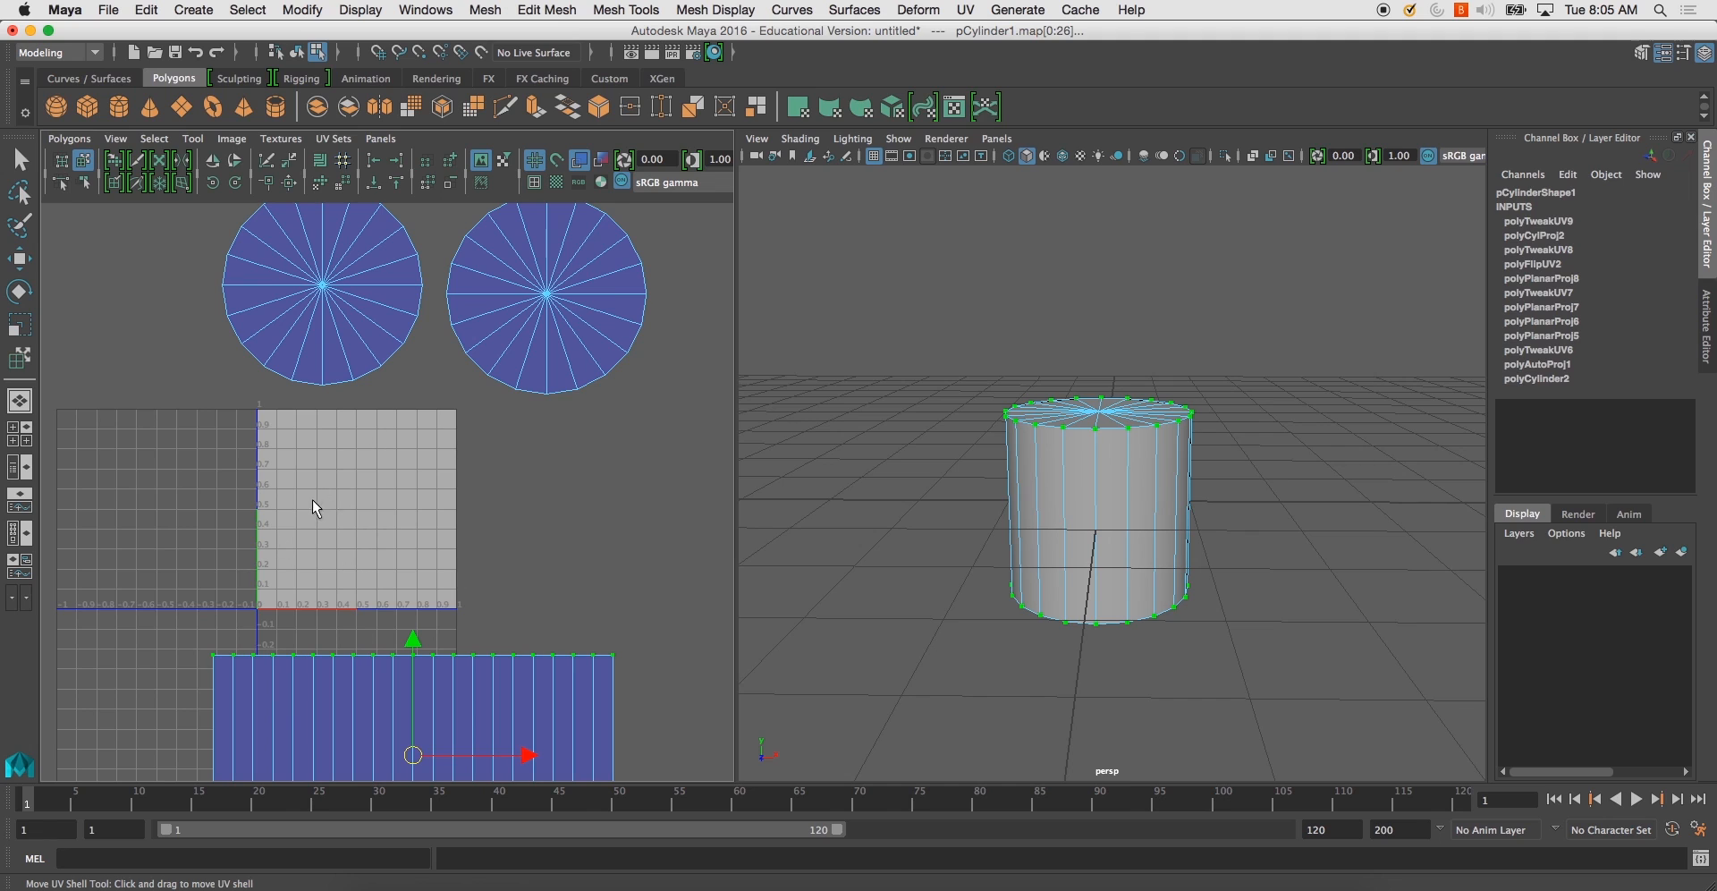
pyautogui.keyDown('alt'); pyautogui.moveTo(313, 508); pyautogui.dragTo(357, 437, button='right'); pyautogui.keyUp('alt')
pyautogui.keyDown('alt'); pyautogui.moveTo(357, 438); pyautogui.dragTo(324, 517, button='middle'); pyautogui.keyUp('alt')
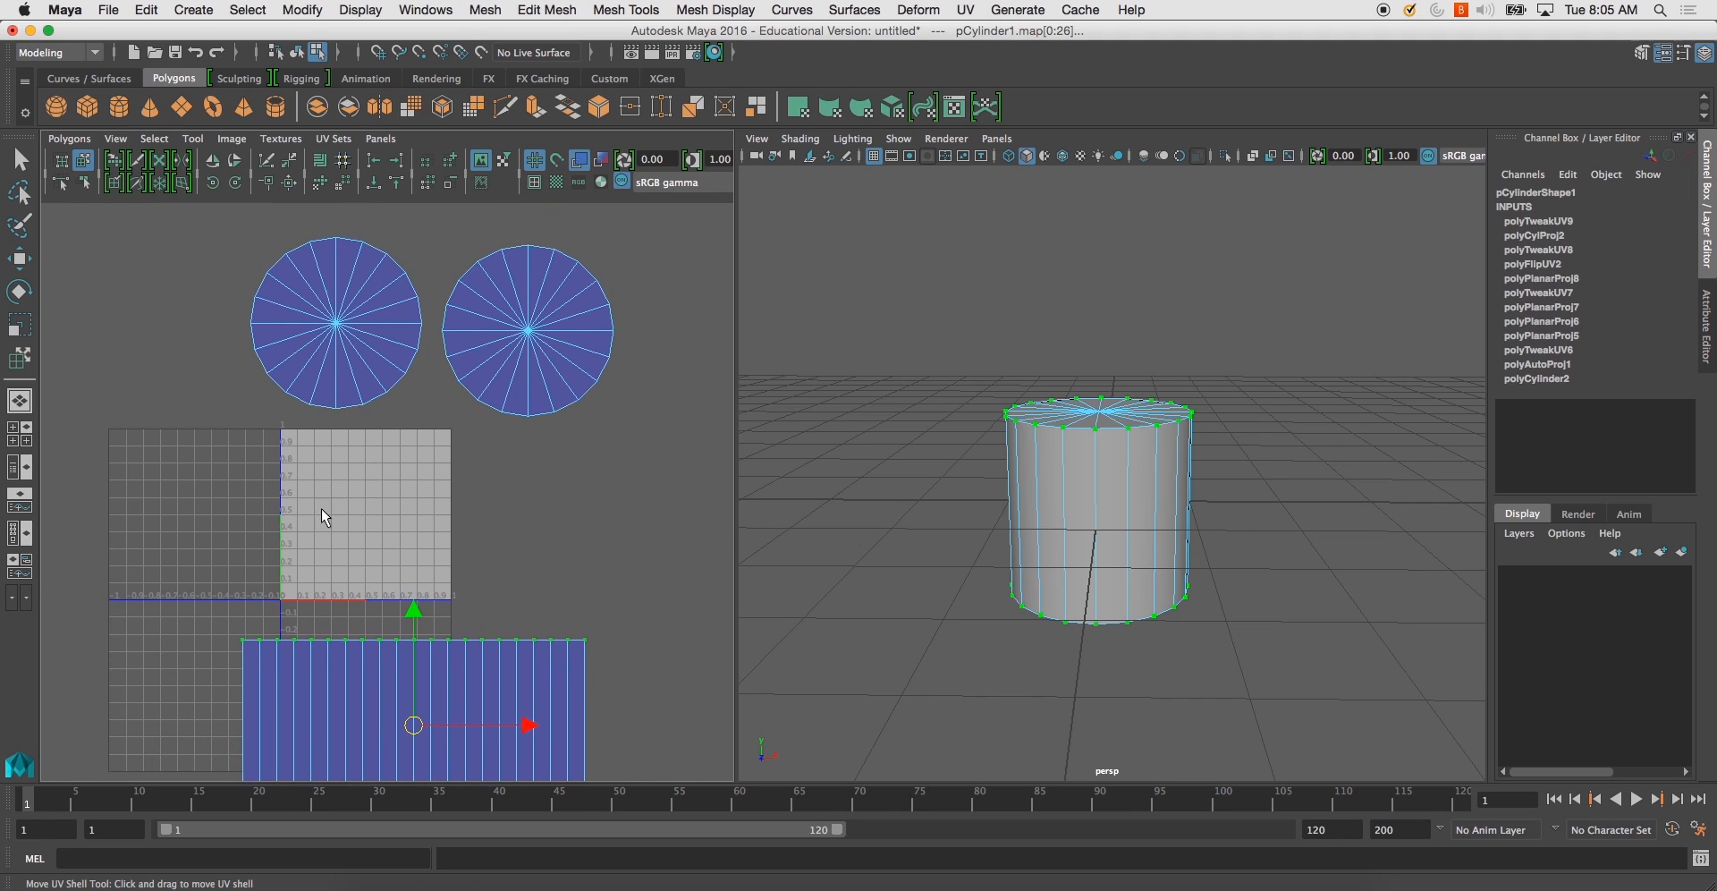
pyautogui.keyDown('alt'); pyautogui.moveTo(545, 514); pyautogui.dragTo(473, 449, button='right'); pyautogui.keyUp('alt')
# - Assign a new Lambert material to the cylinder and connect a Checker texture to its color
pyautogui.moveTo(1103, 493); pyautogui.dragTo(1170, 887, button='right')
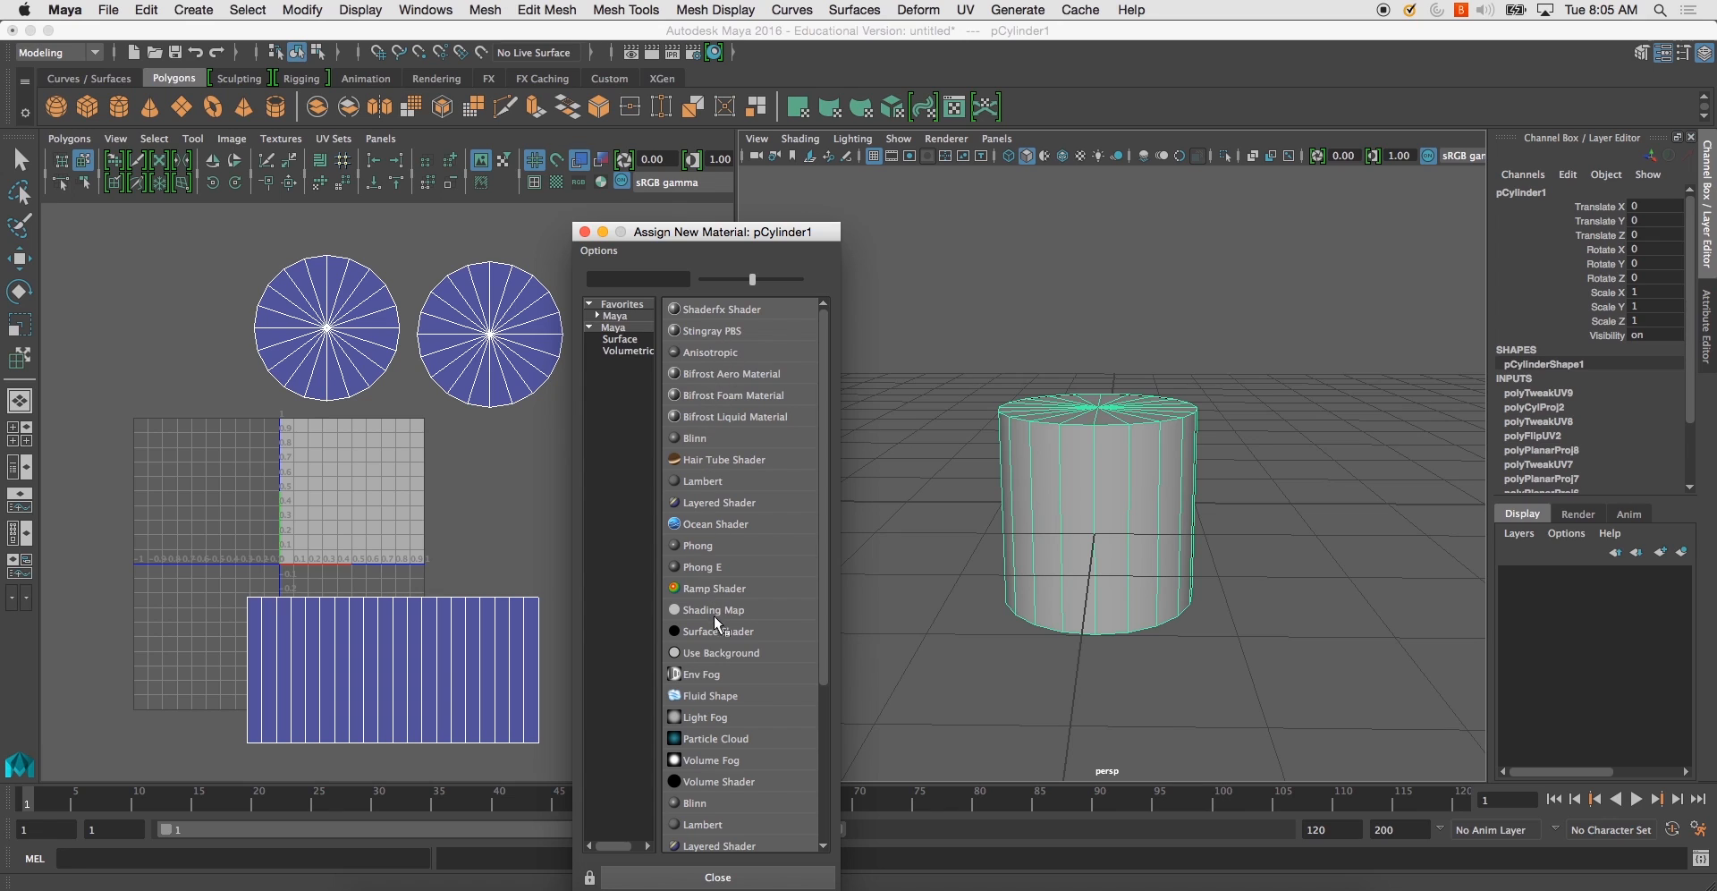
pyautogui.click(709, 824)
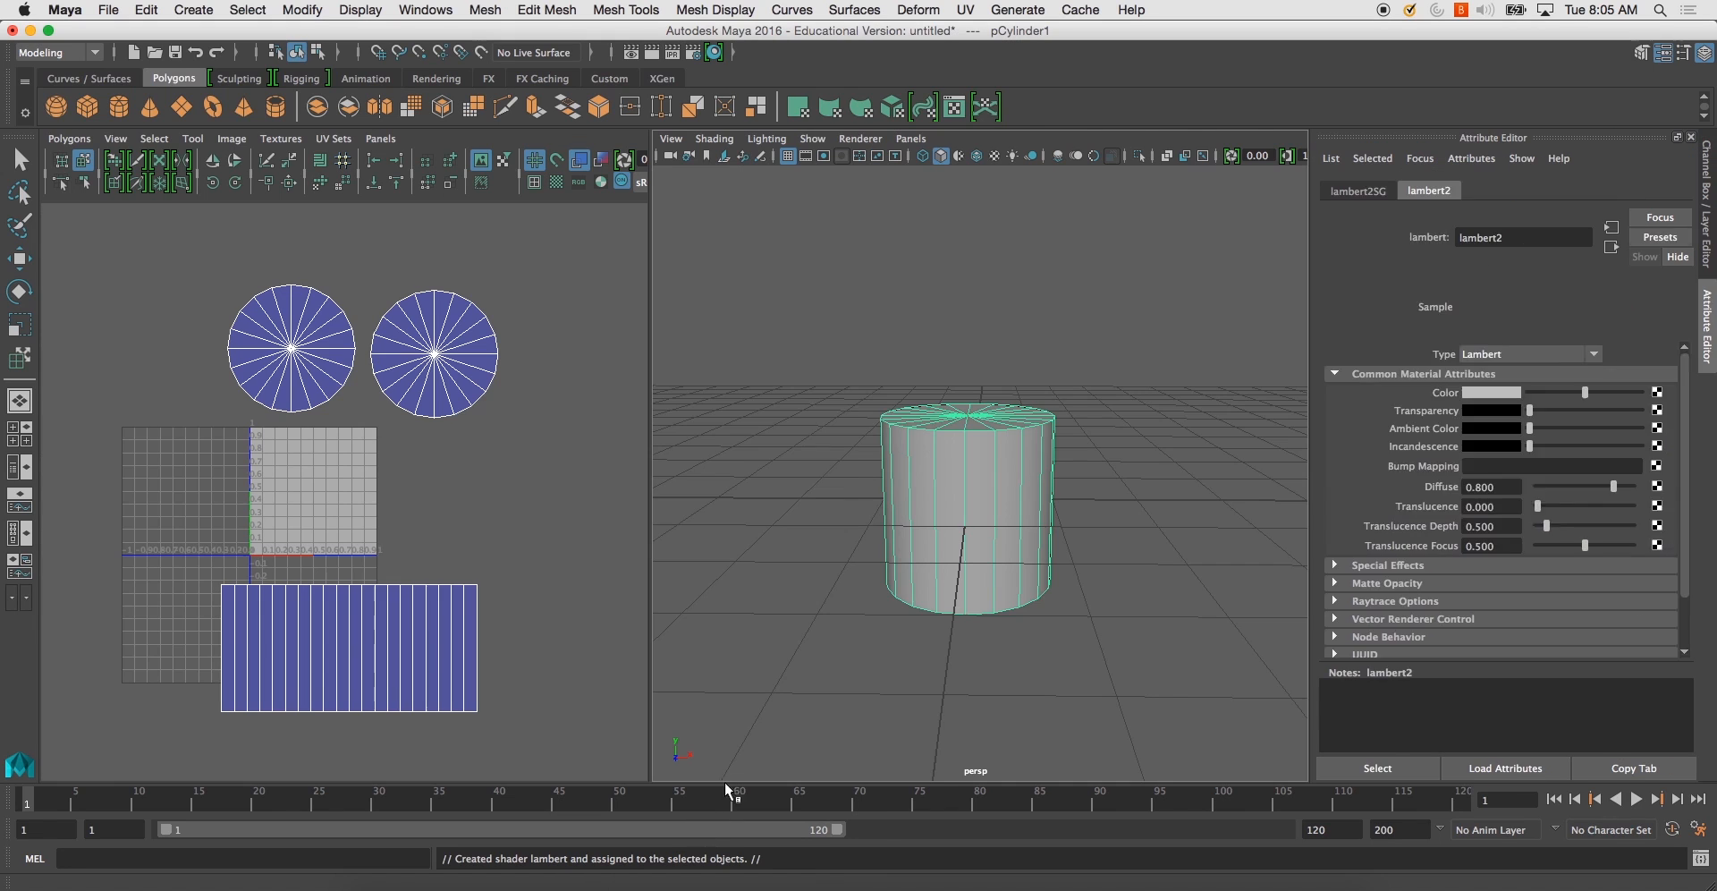
pyautogui.click(1440, 191)
pyautogui.click(1690, 195)
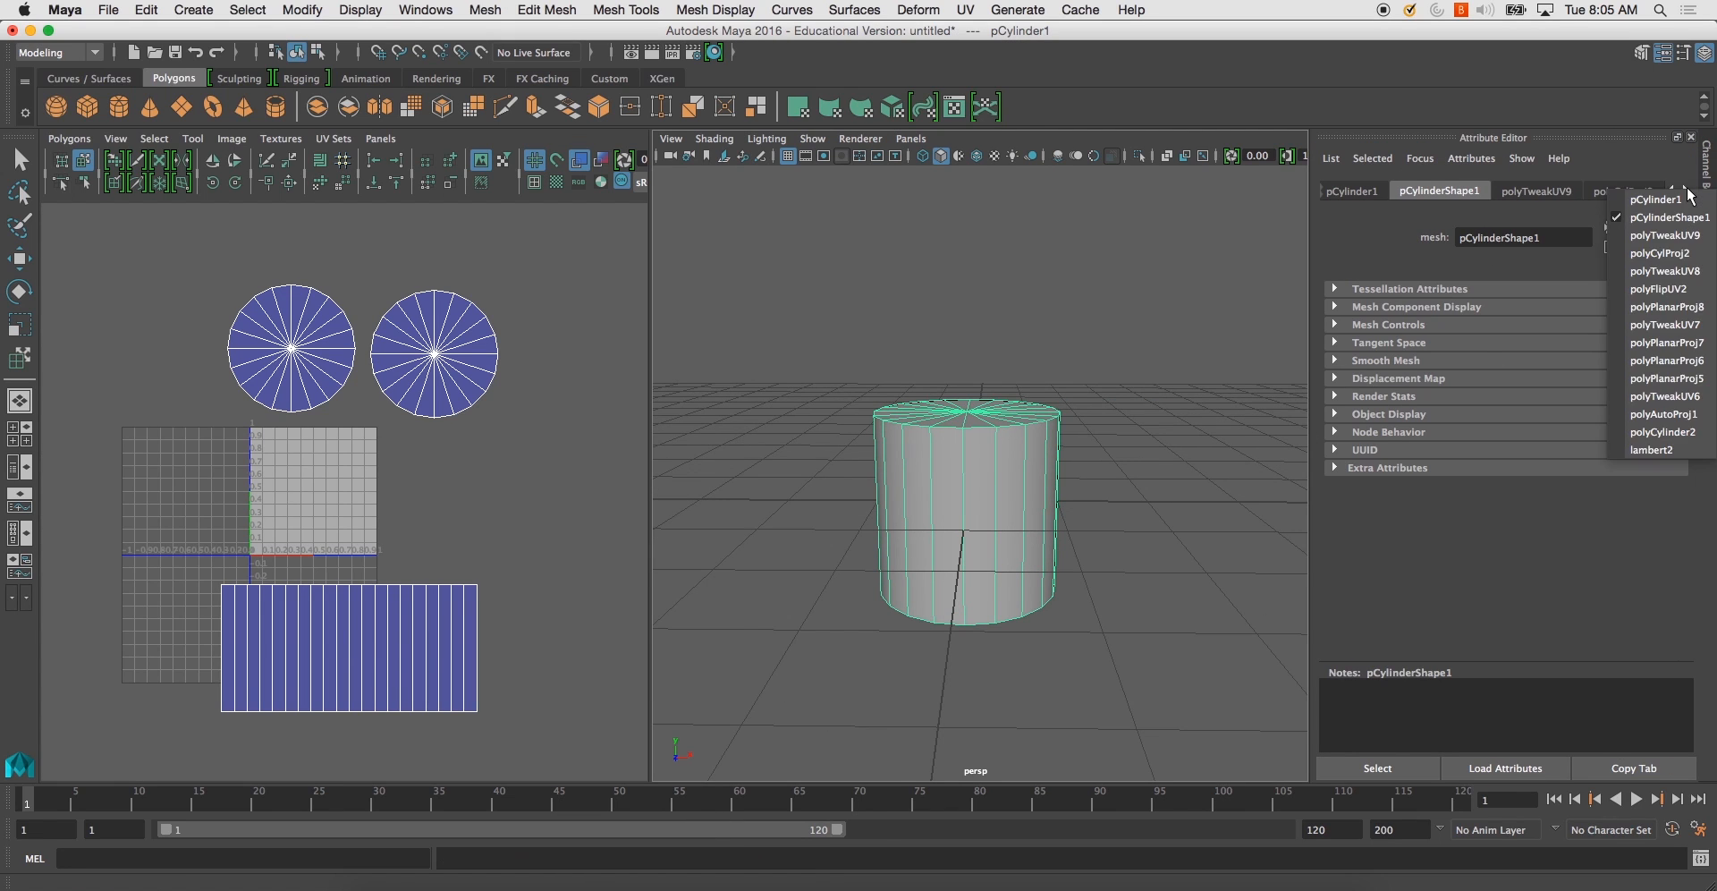
pyautogui.click(1654, 450)
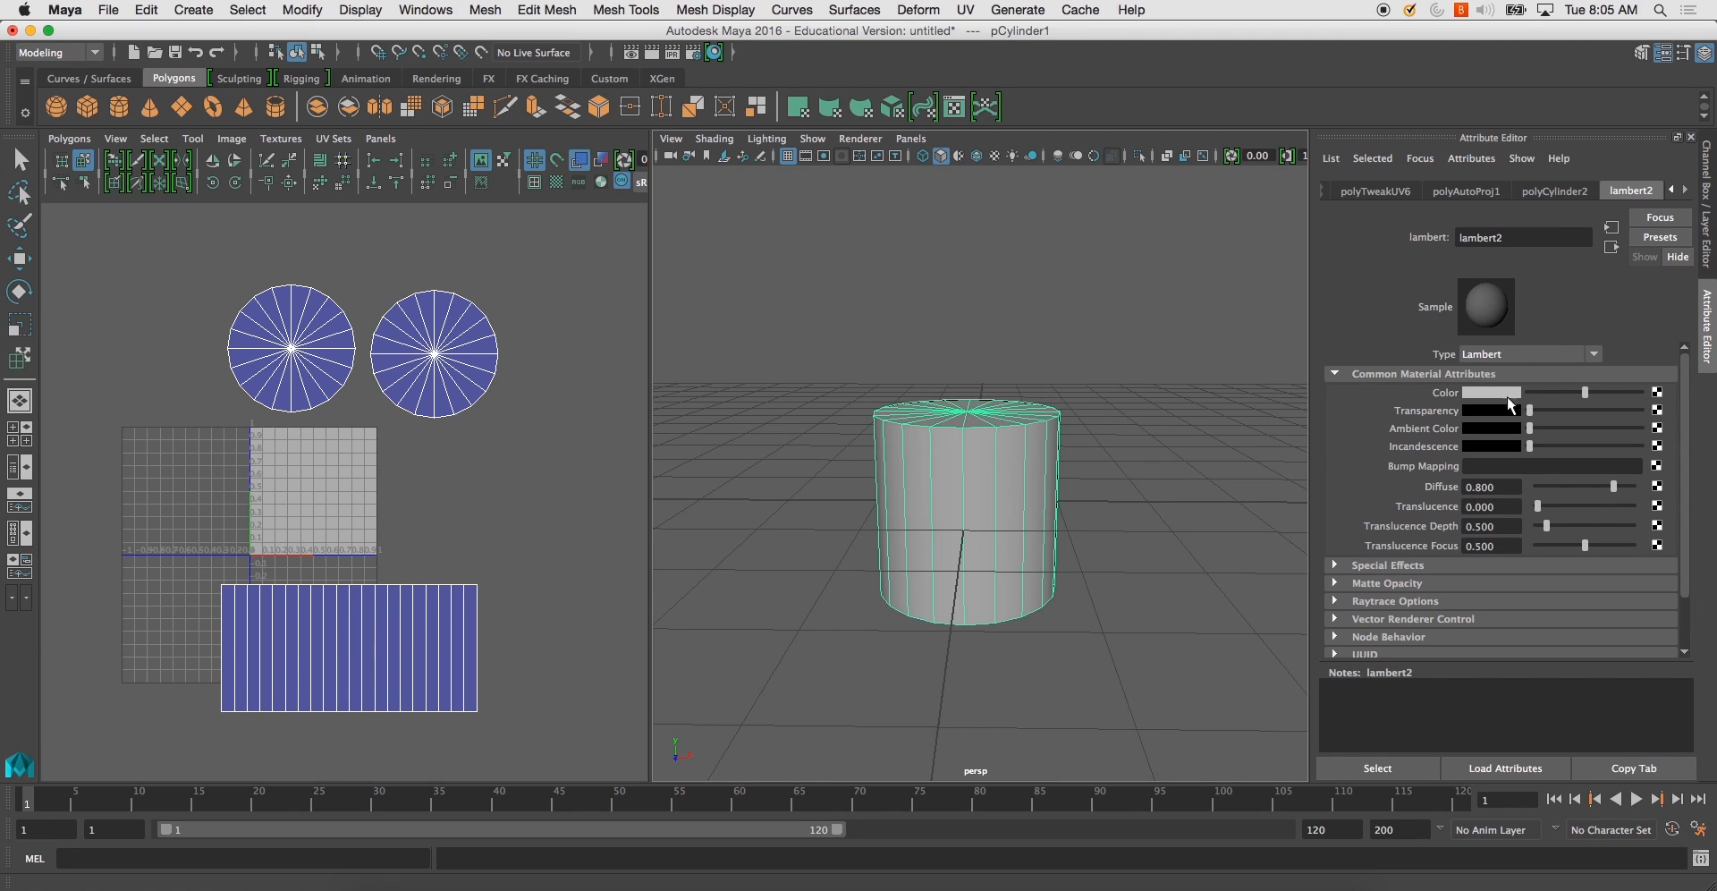
pyautogui.click(1658, 394)
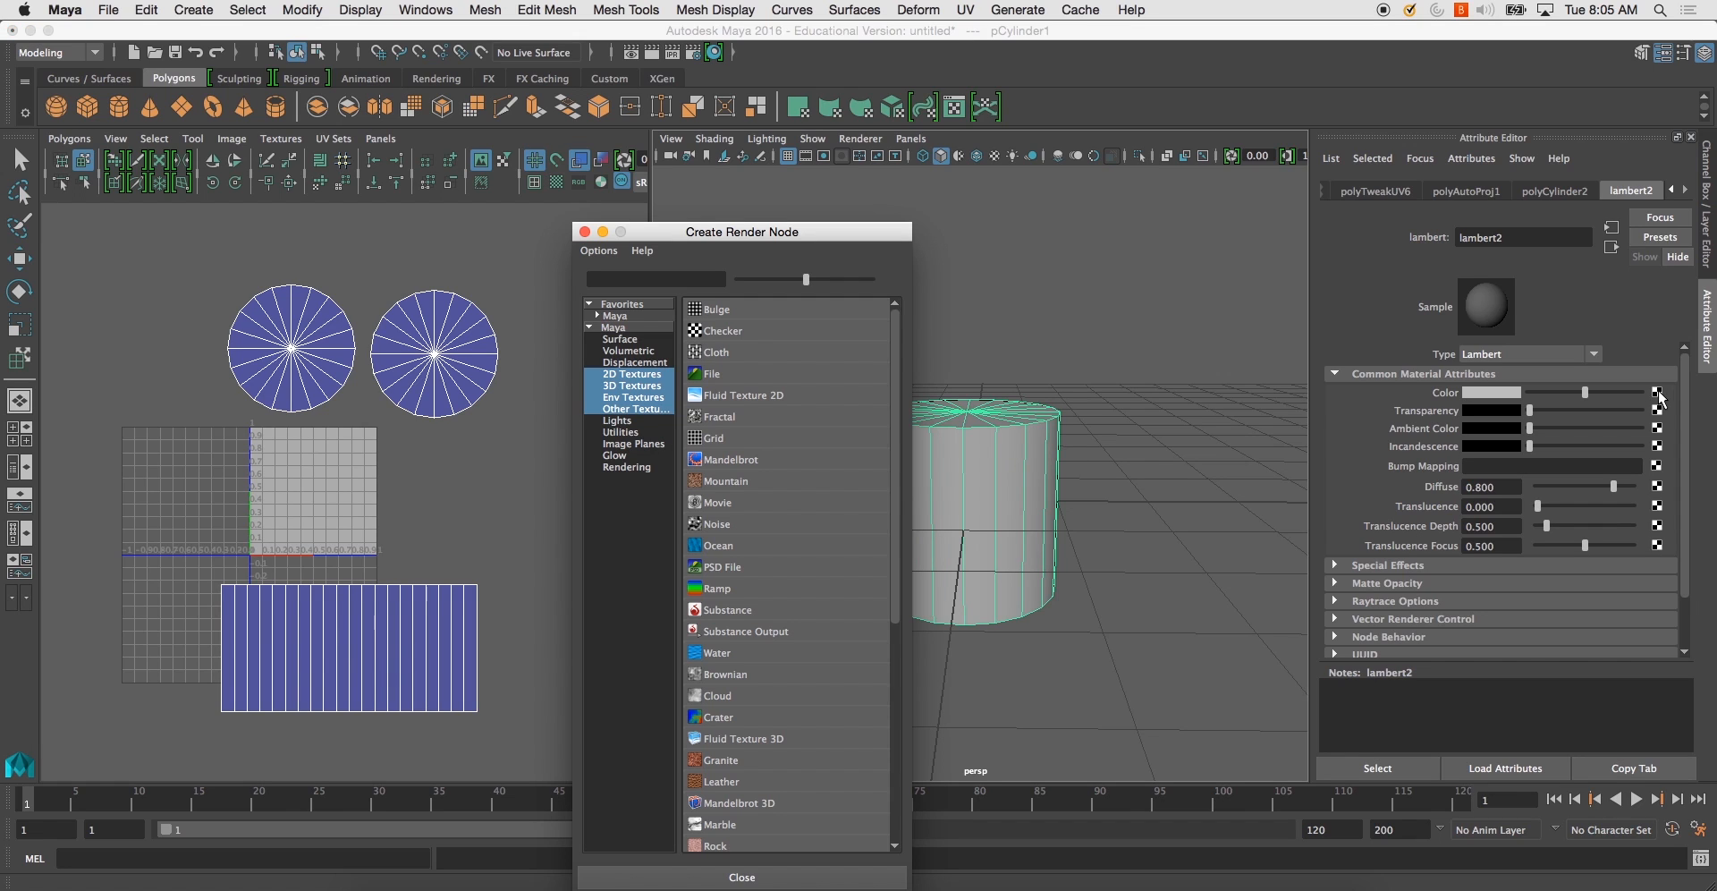
pyautogui.click(723, 331)
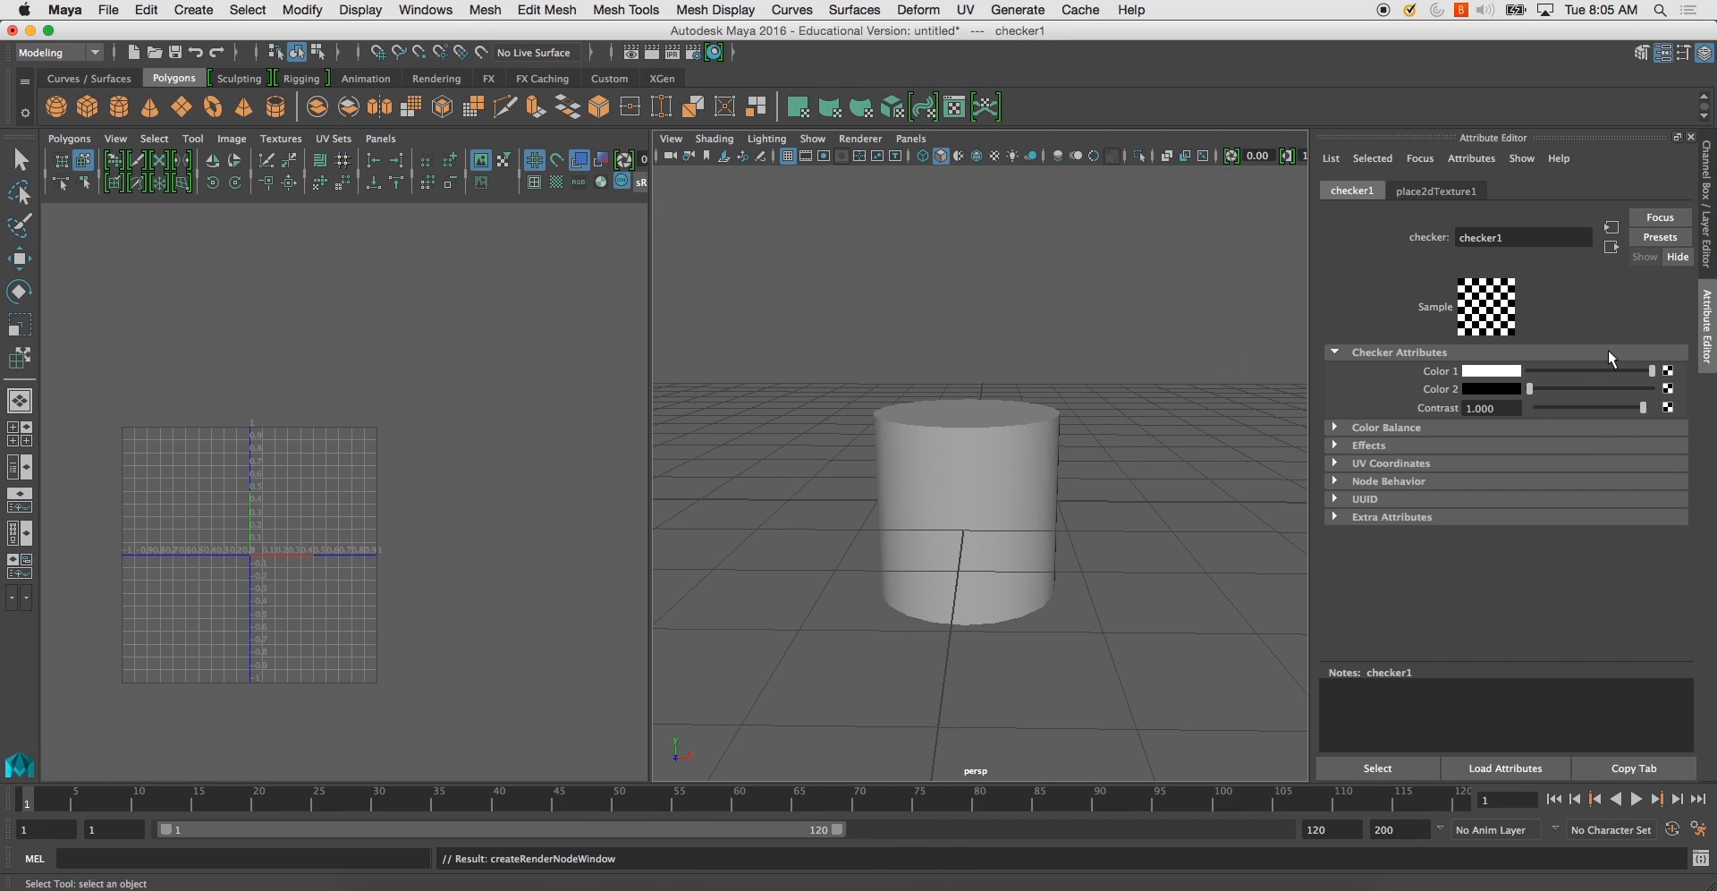
# - Turn on textured display, select the cylinder, and examine the checker pattern on its side and top cap
pyautogui.moveTo(983, 367)
pyautogui.keyDown('alt'); pyautogui.mouseDown()
pyautogui.moveTo(1008, 414)
pyautogui.moveTo(963, 345)
pyautogui.moveTo(934, 366)
pyautogui.moveTo(971, 375)
pyautogui.mouseUp(); pyautogui.keyUp('alt')
pyautogui.press('4')
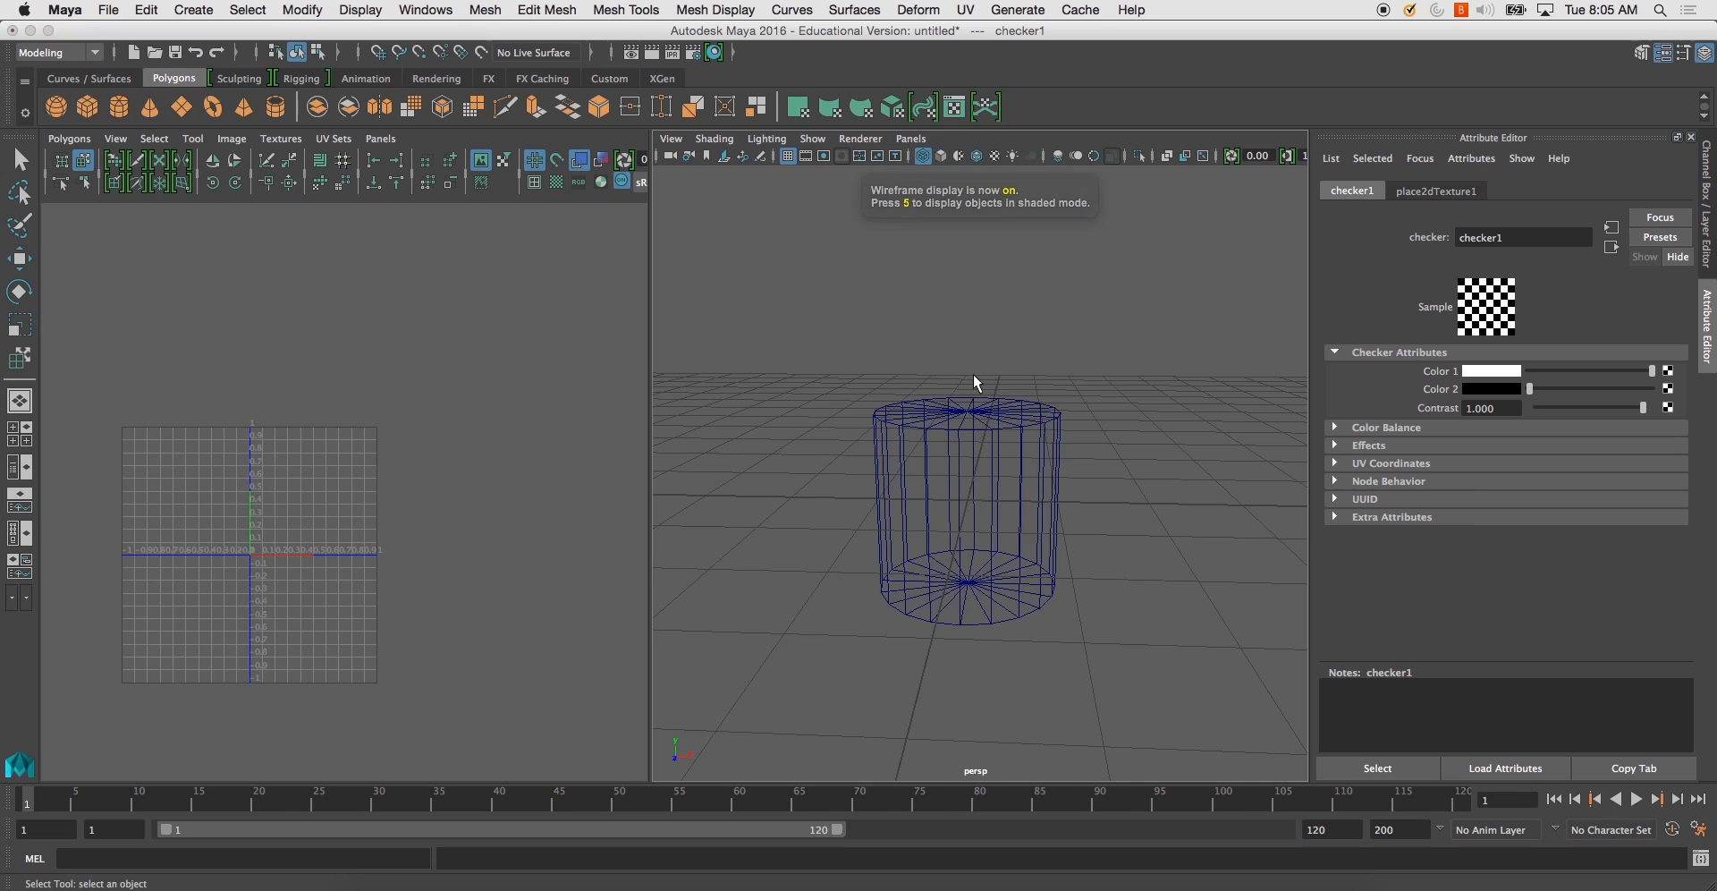
pyautogui.press('5')
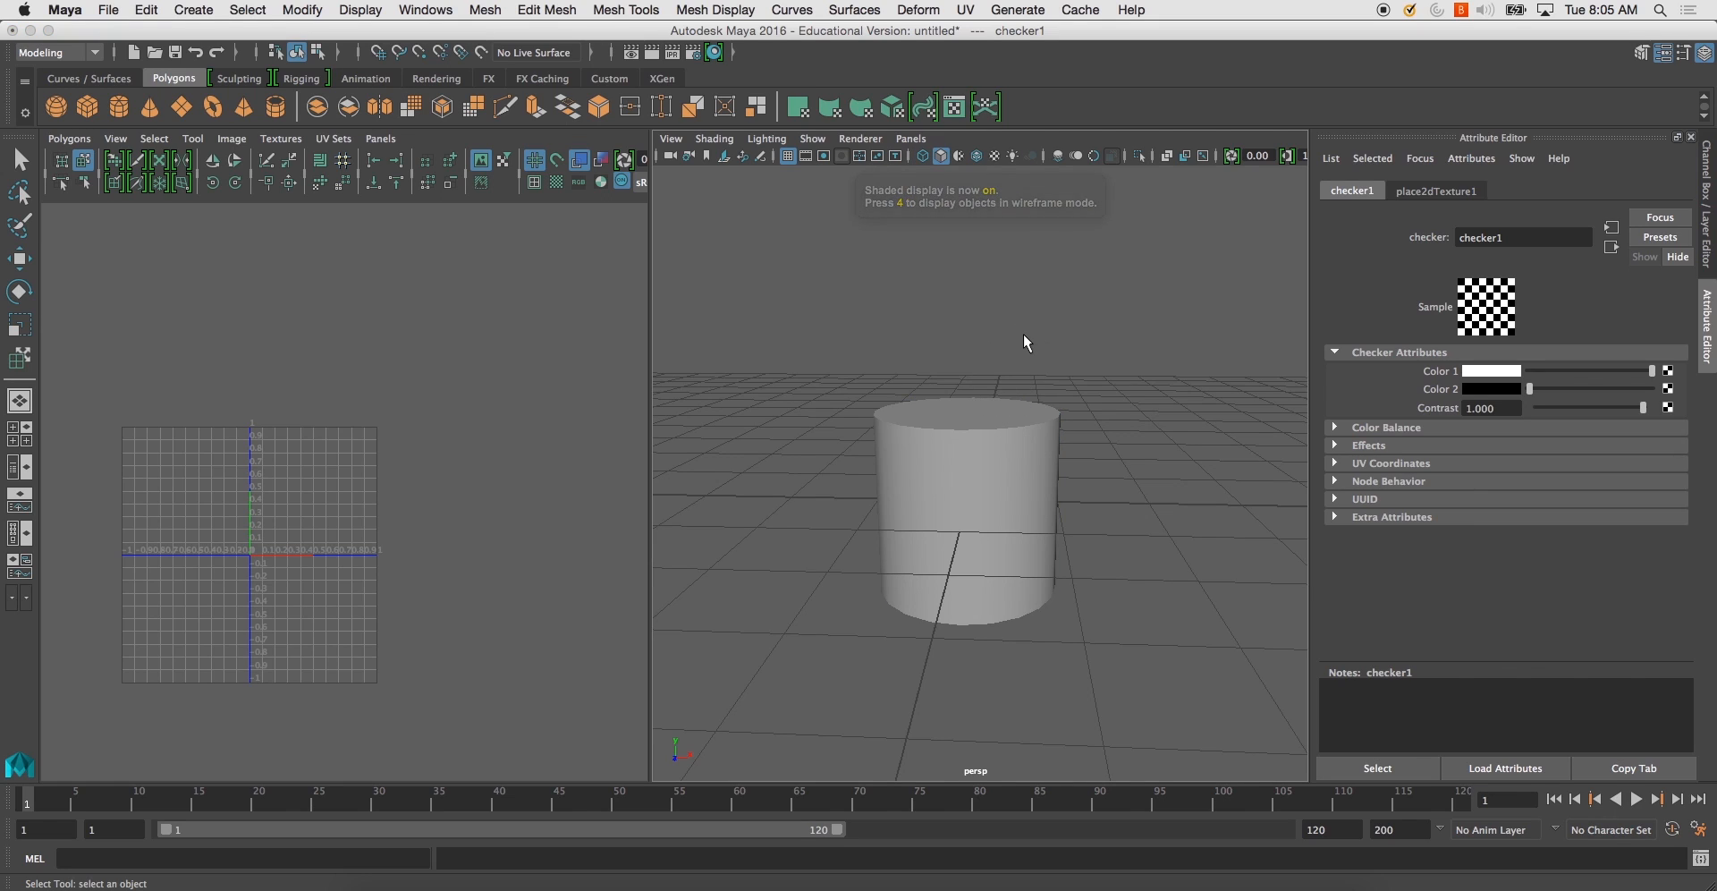
pyautogui.press('6')
pyautogui.keyDown('alt'); pyautogui.moveTo(1052, 331); pyautogui.dragTo(978, 538); pyautogui.keyUp('alt')
pyautogui.click(1023, 487)
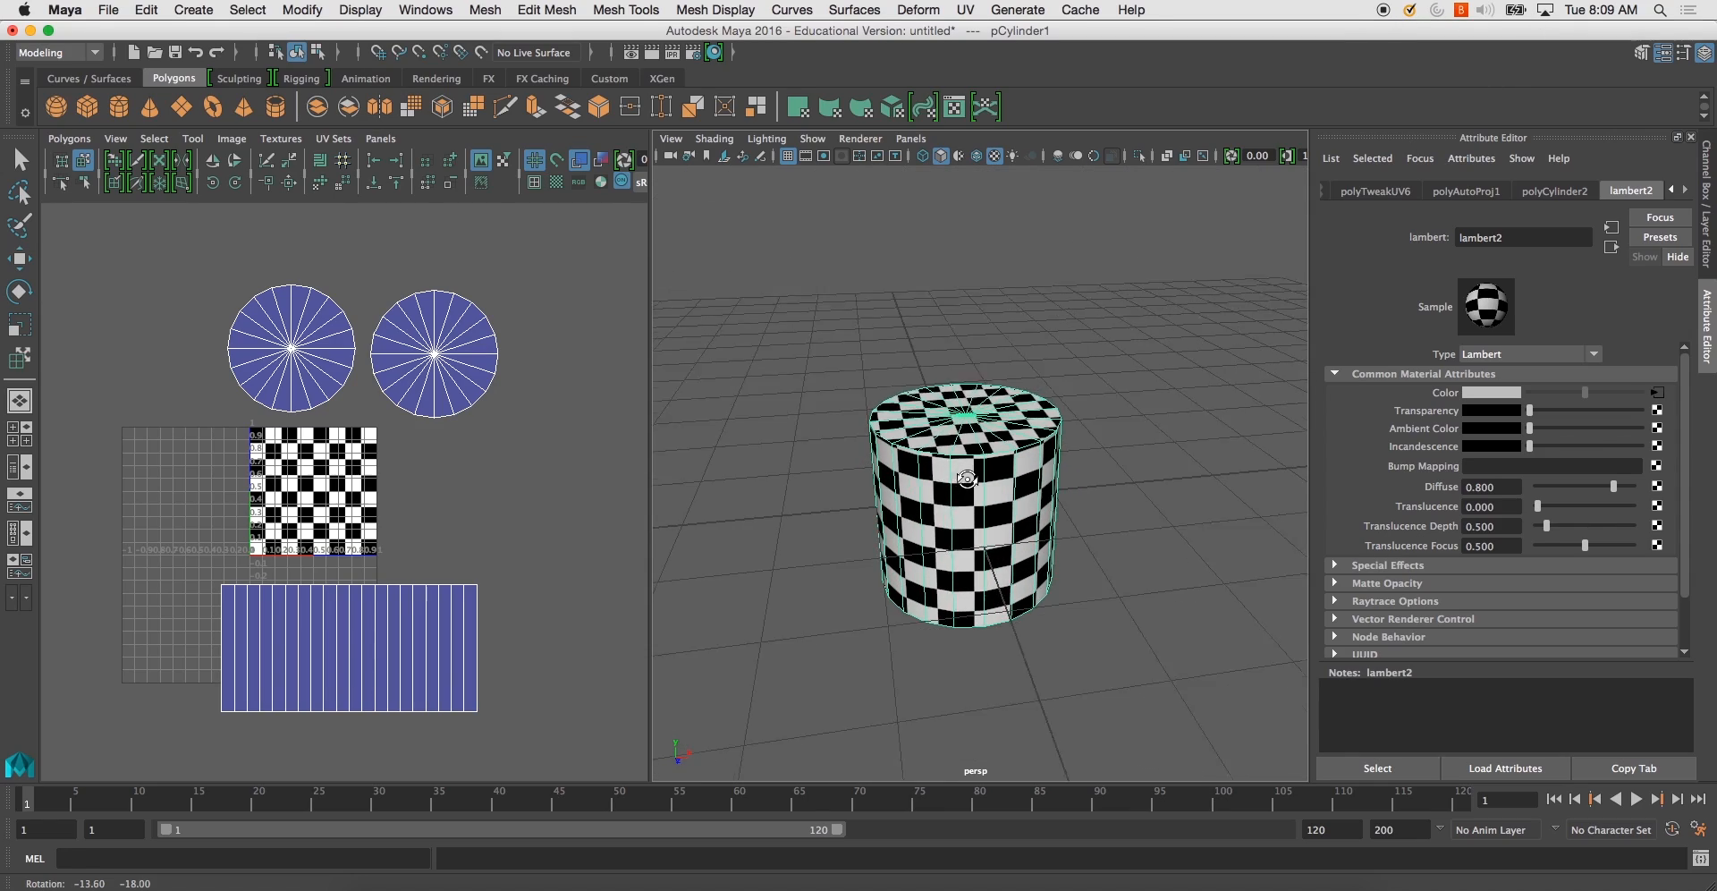
# - Select the side shell and both cap shells of the cylinder and unfold their UVs together
pyautogui.keyDown('alt'); pyautogui.moveTo(966, 501); pyautogui.dragTo(1002, 496); pyautogui.keyUp('alt')
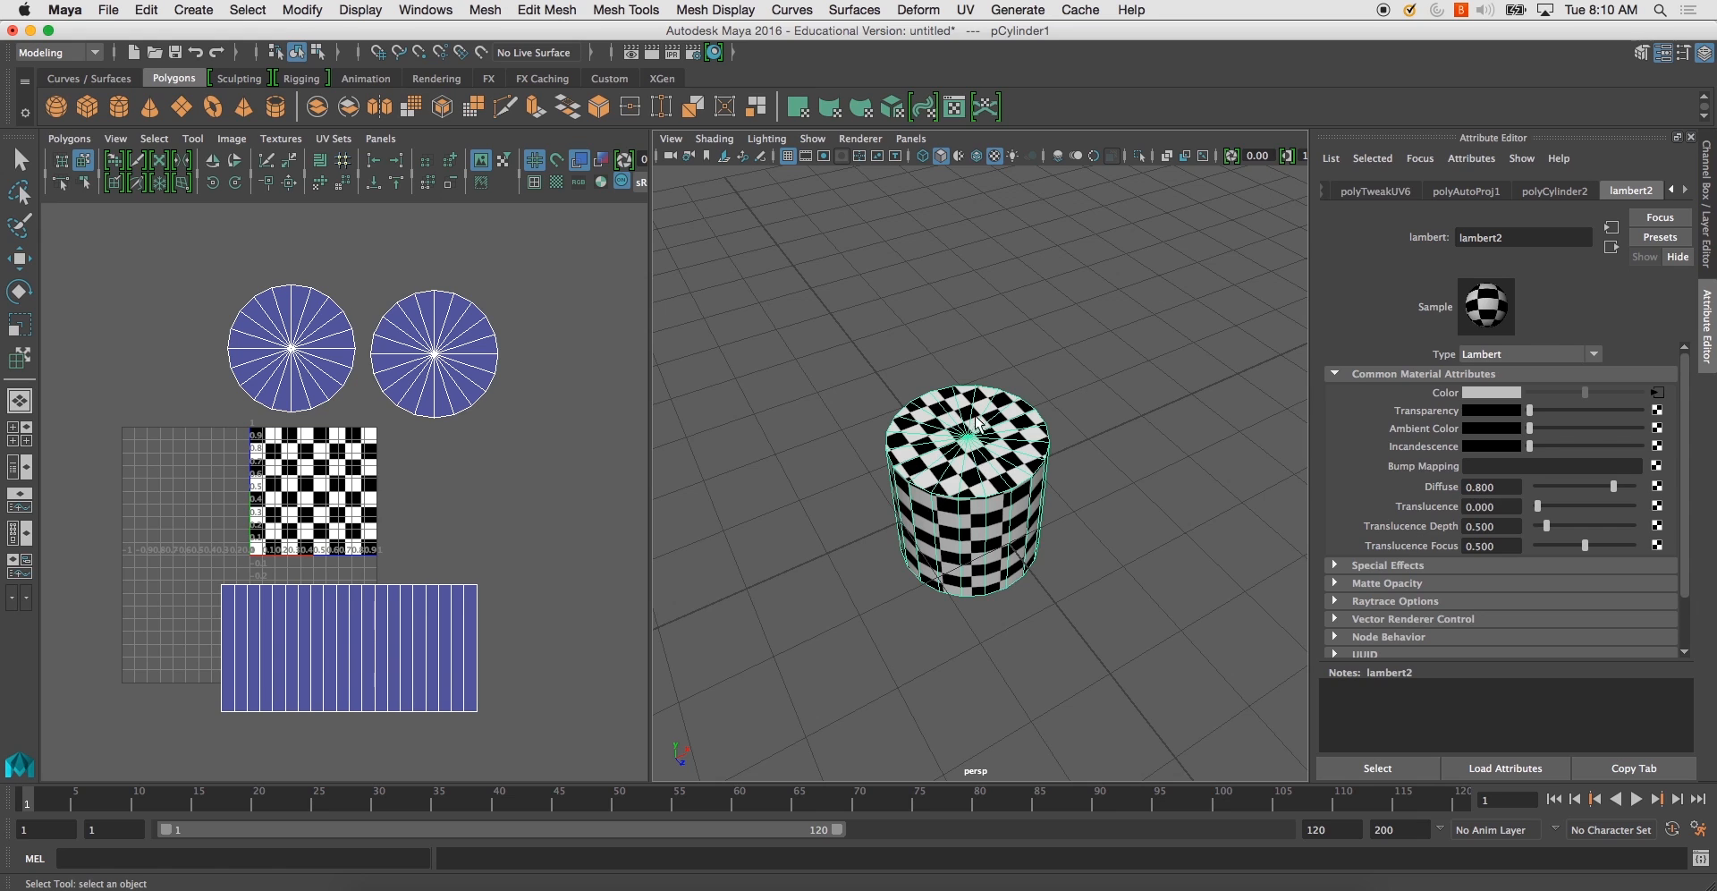
pyautogui.keyDown('alt'); pyautogui.moveTo(994, 435); pyautogui.dragTo(967, 462); pyautogui.keyUp('alt')
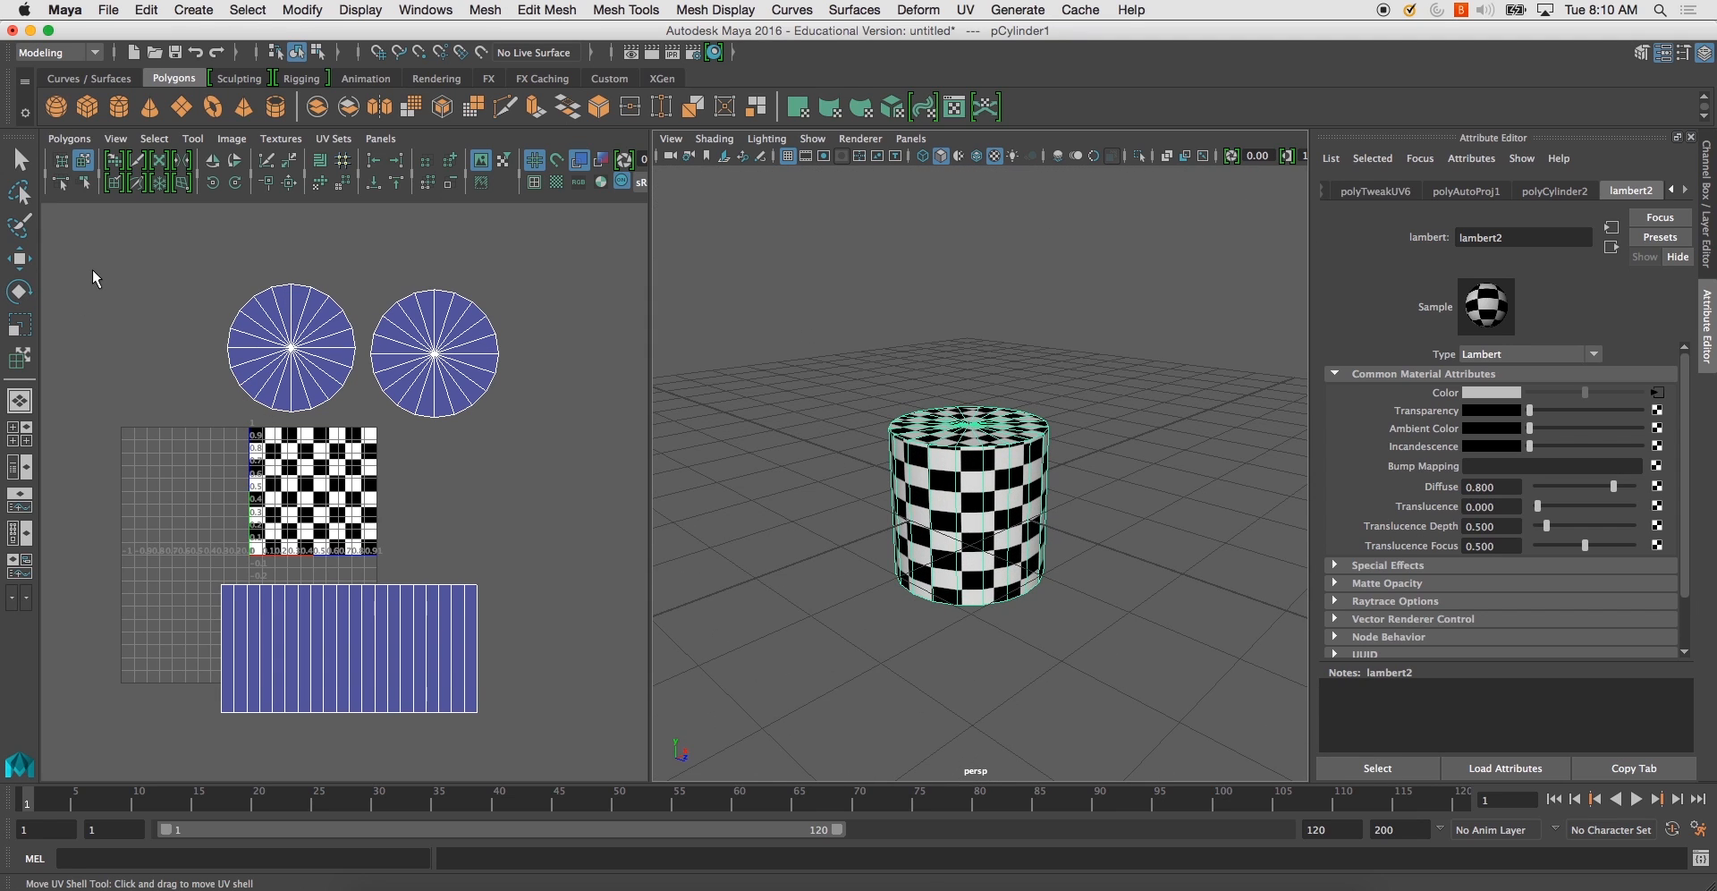
pyautogui.click(83, 183)
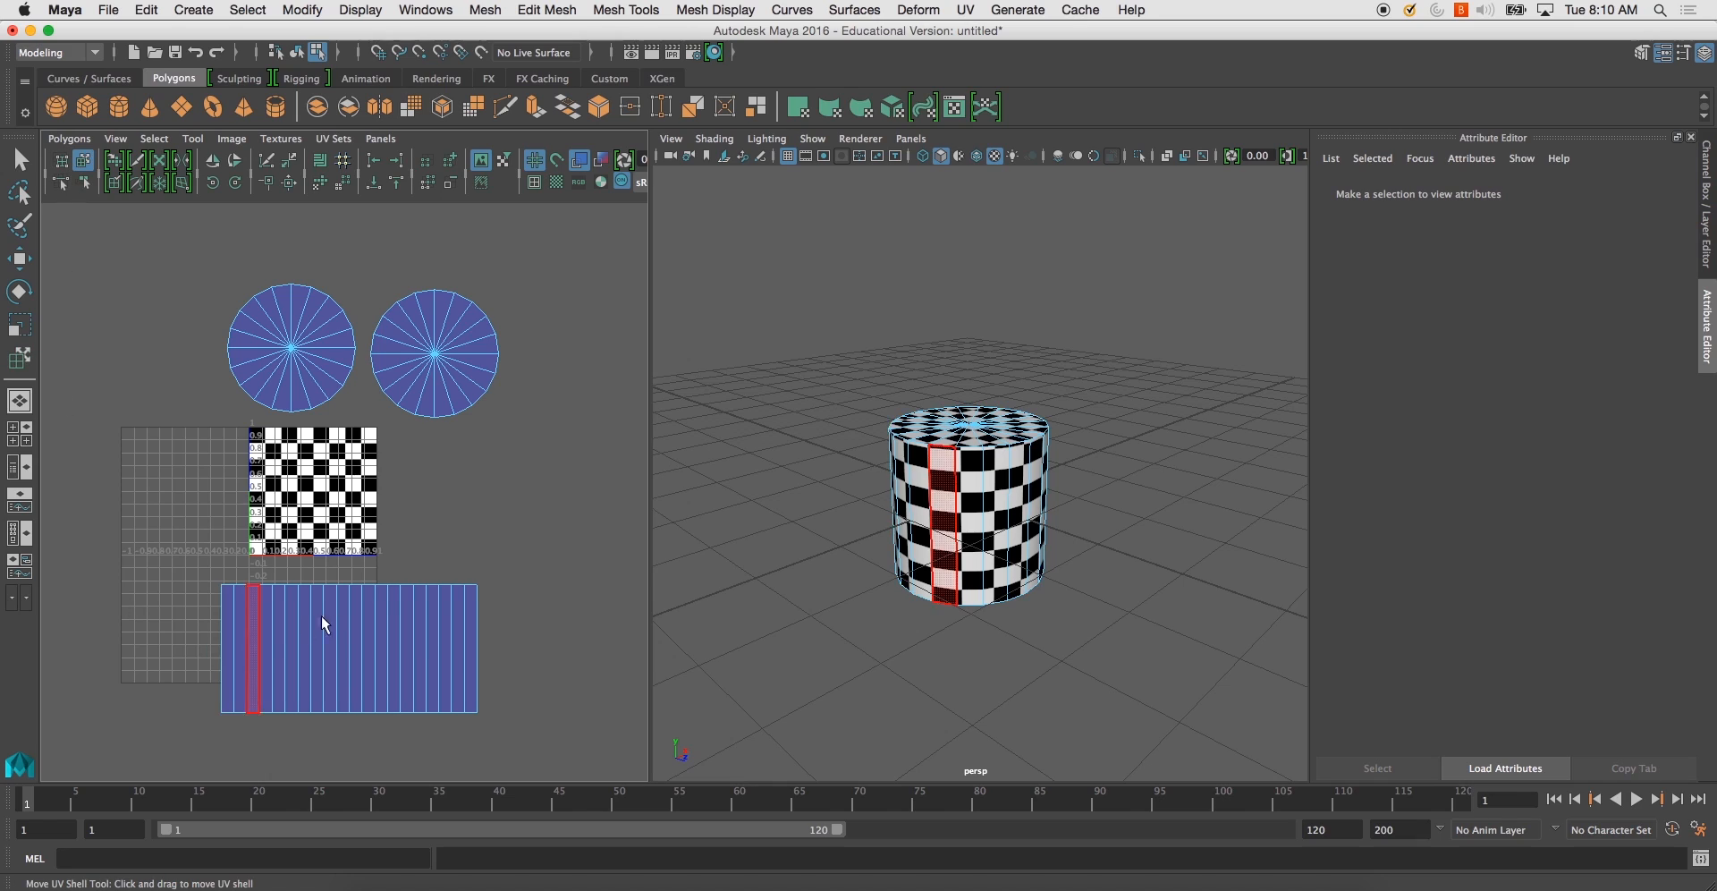
pyautogui.click(351, 614)
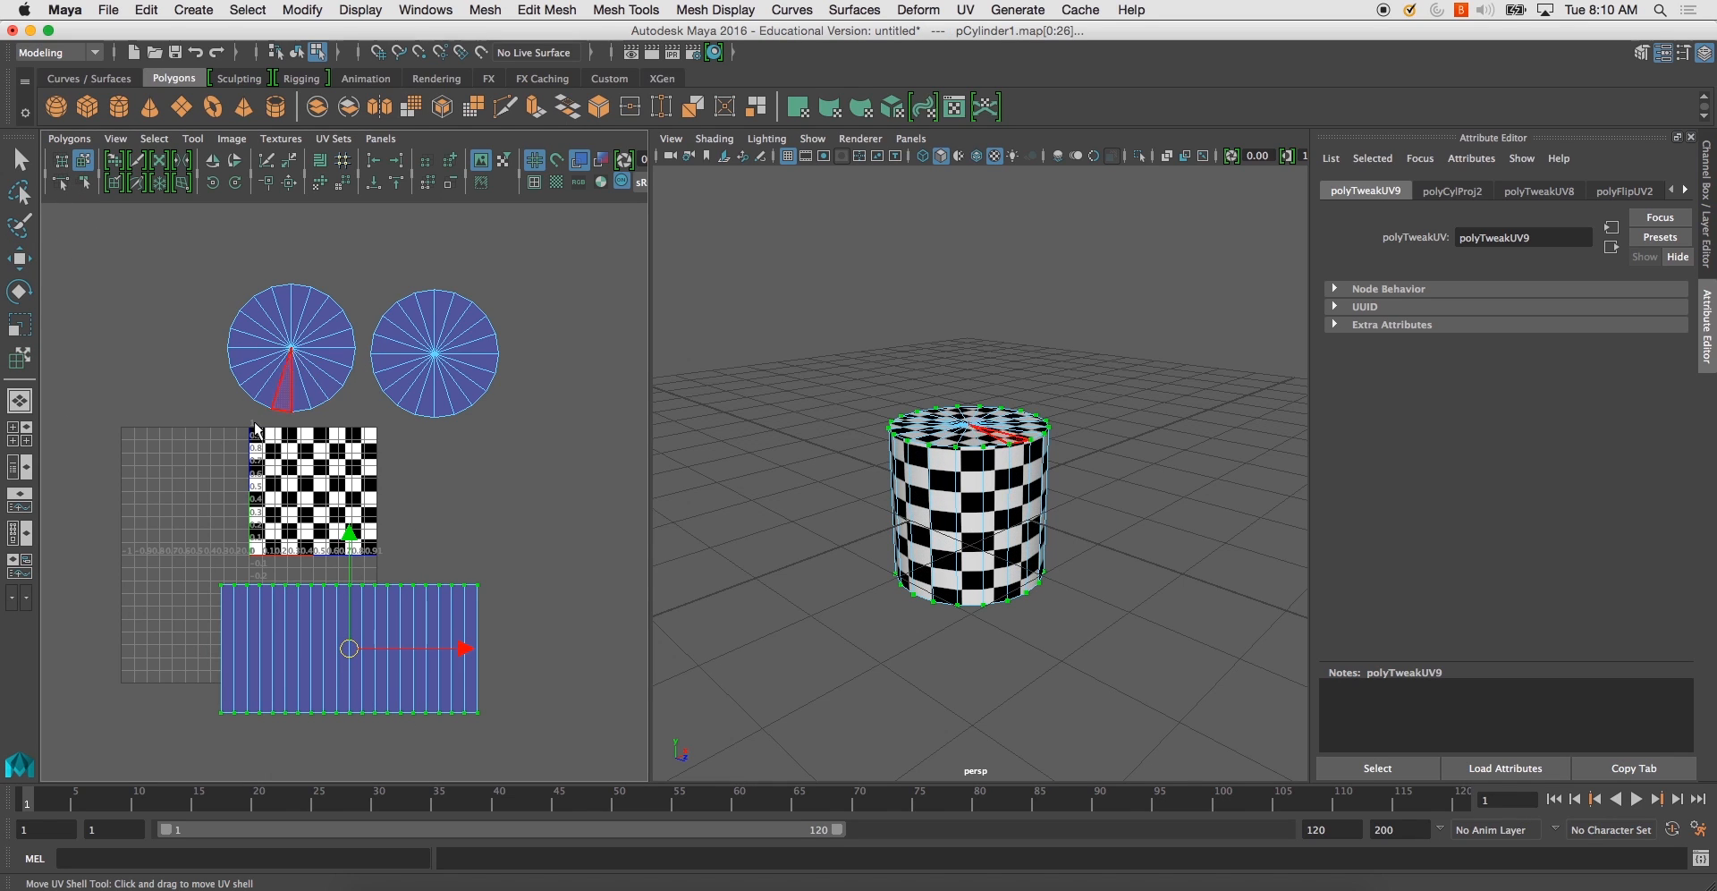
pyautogui.click(307, 378)
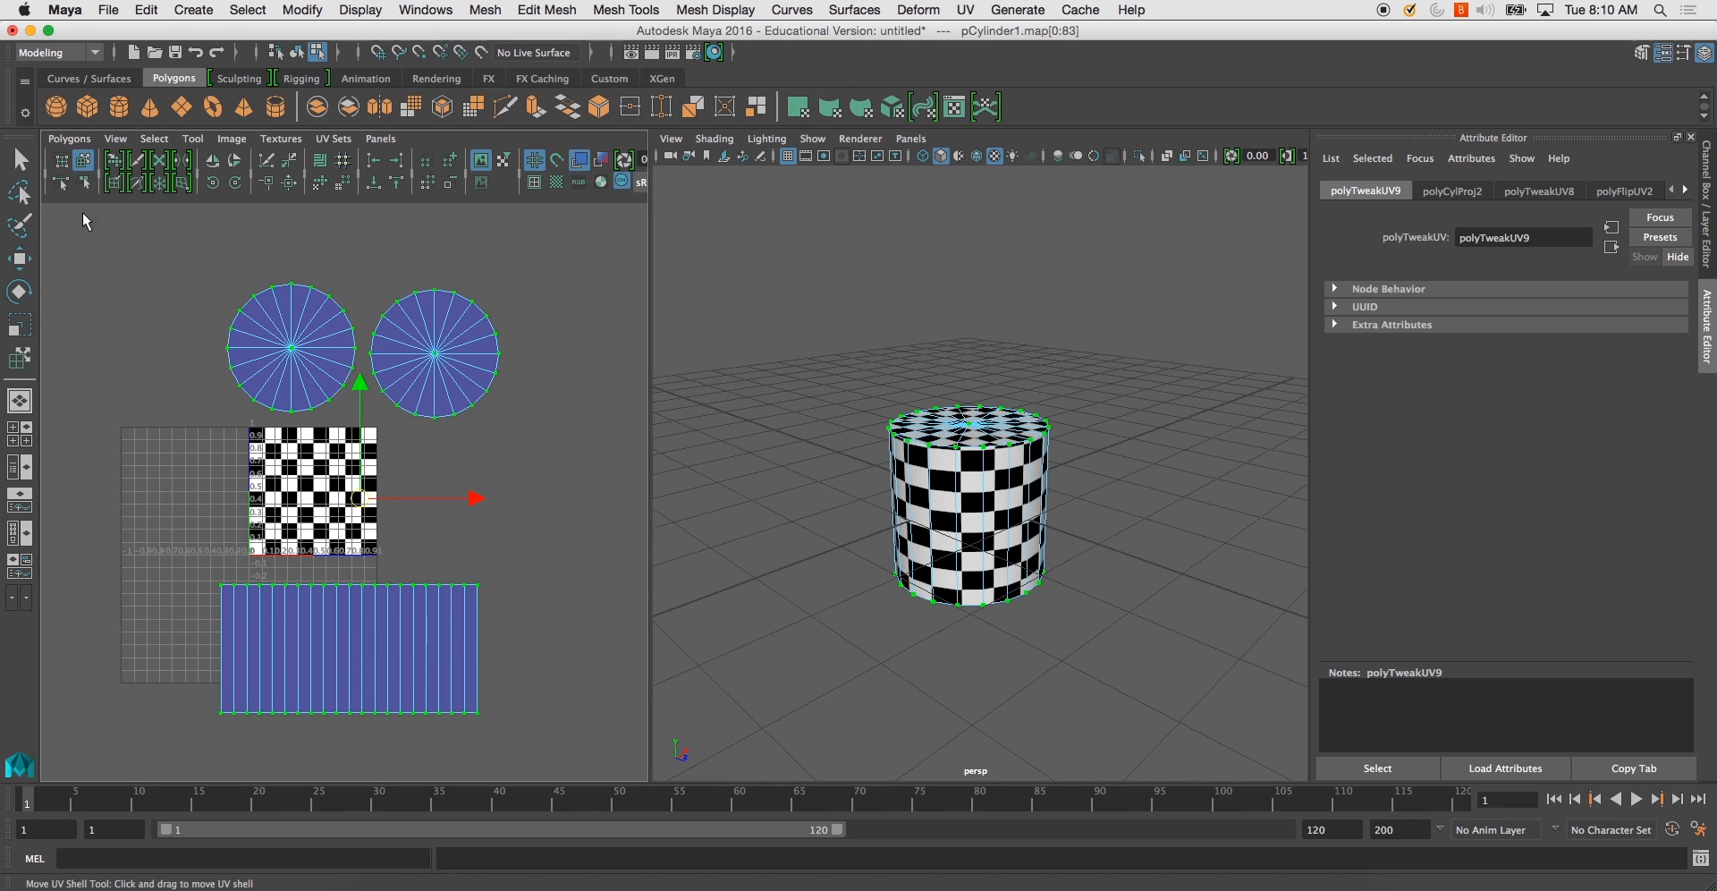
pyautogui.click(71, 139)
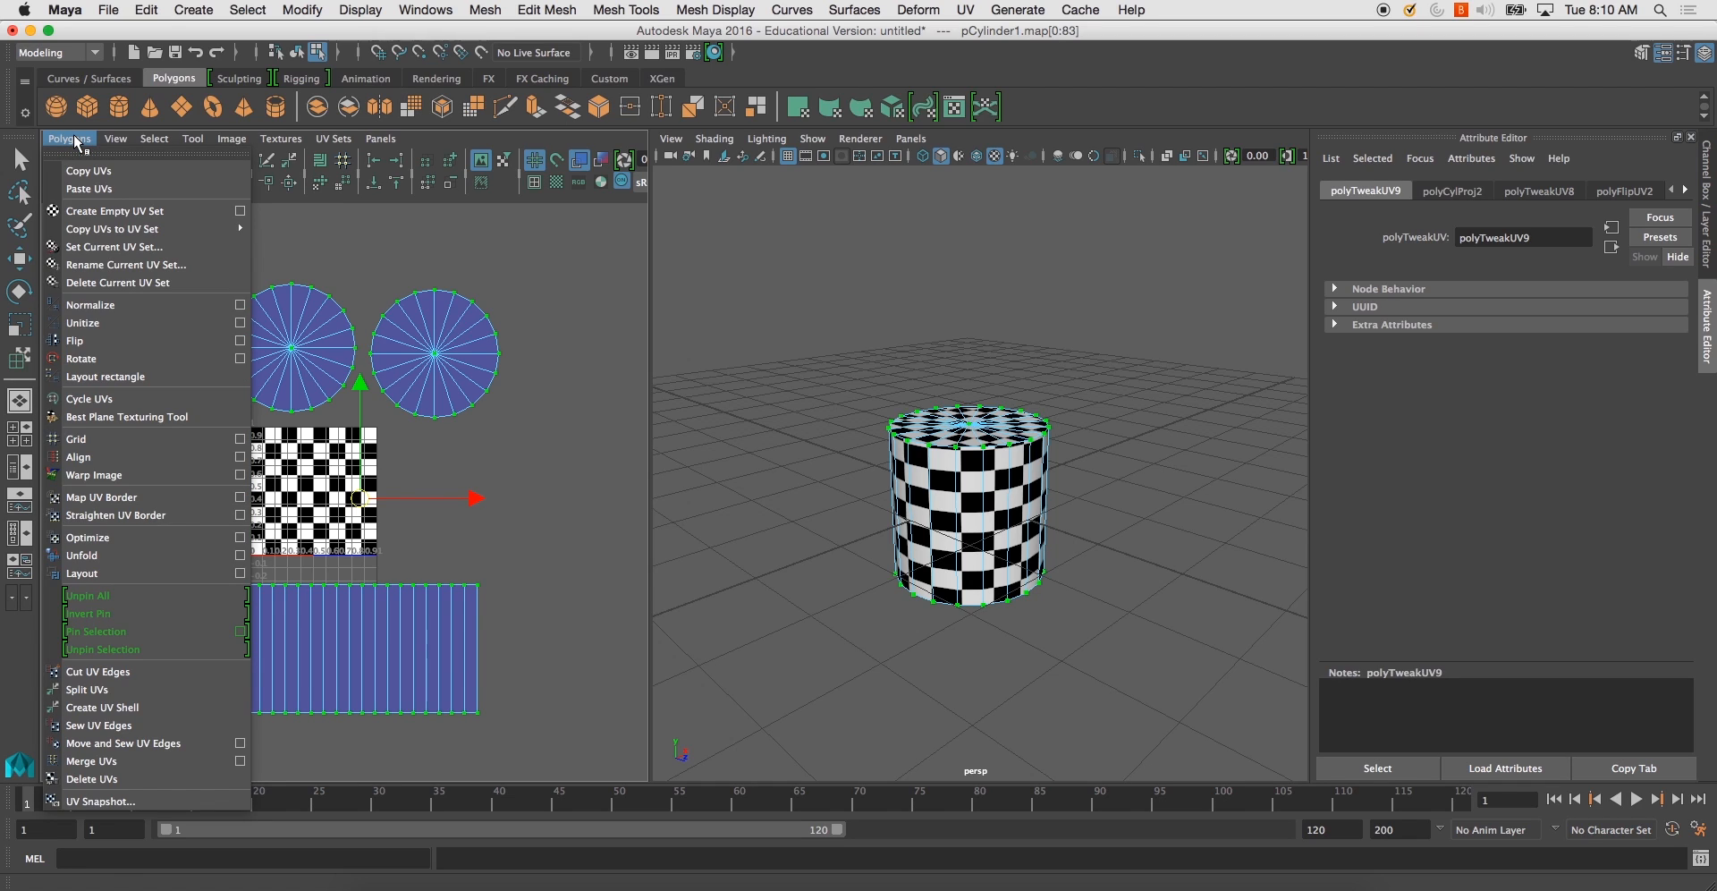
pyautogui.click(548, 374)
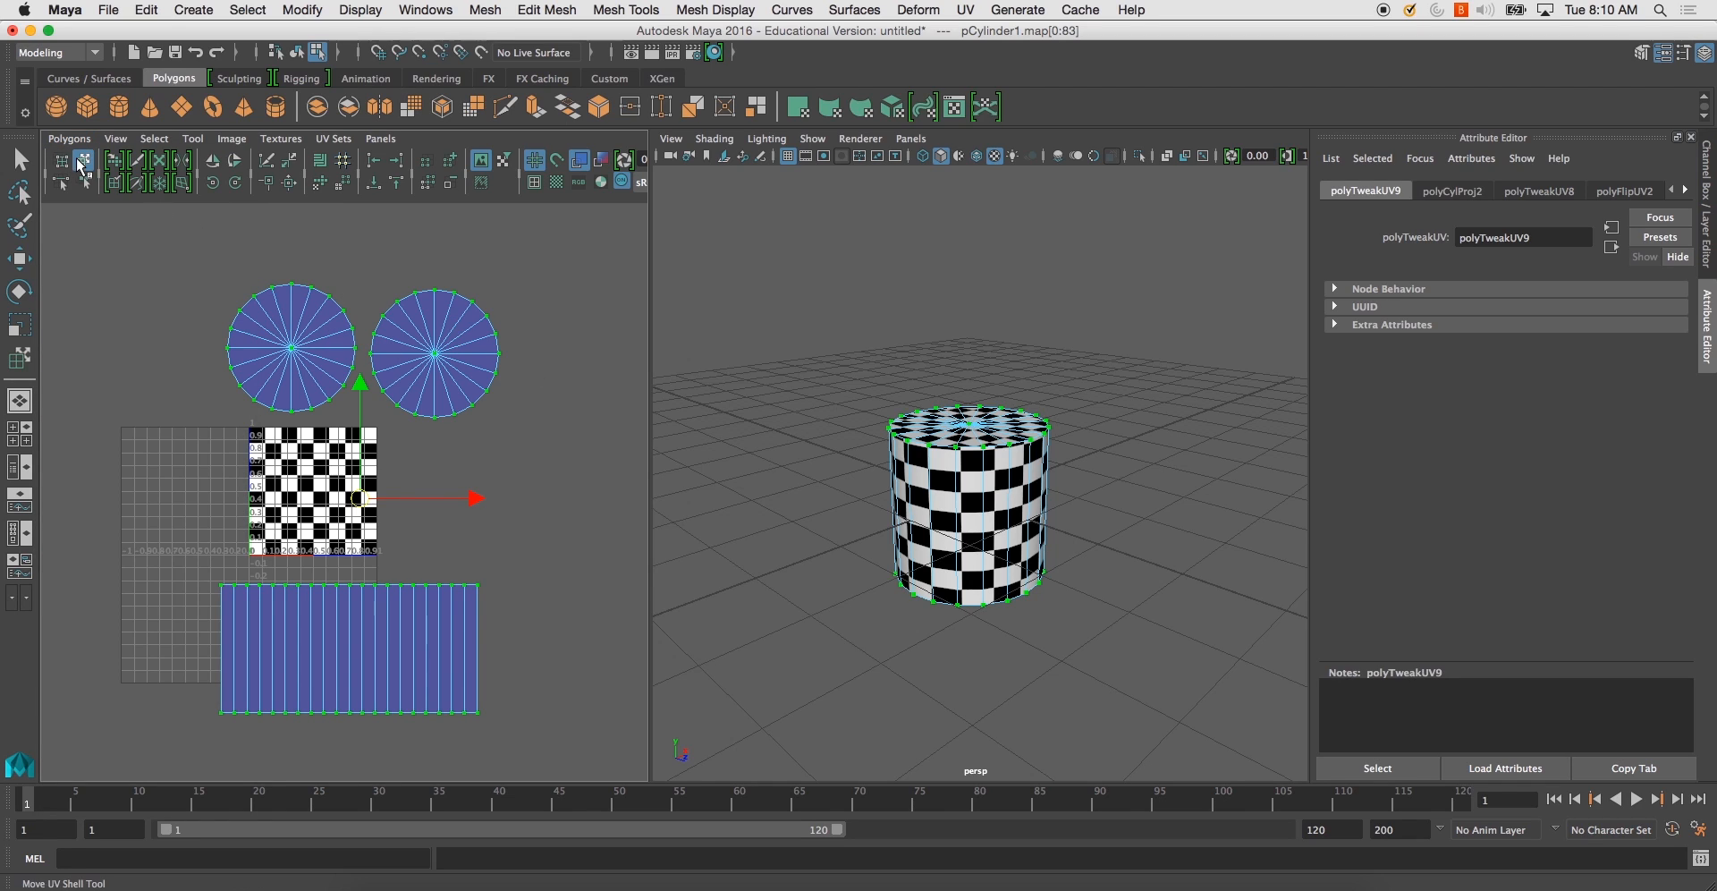
pyautogui.click(67, 139)
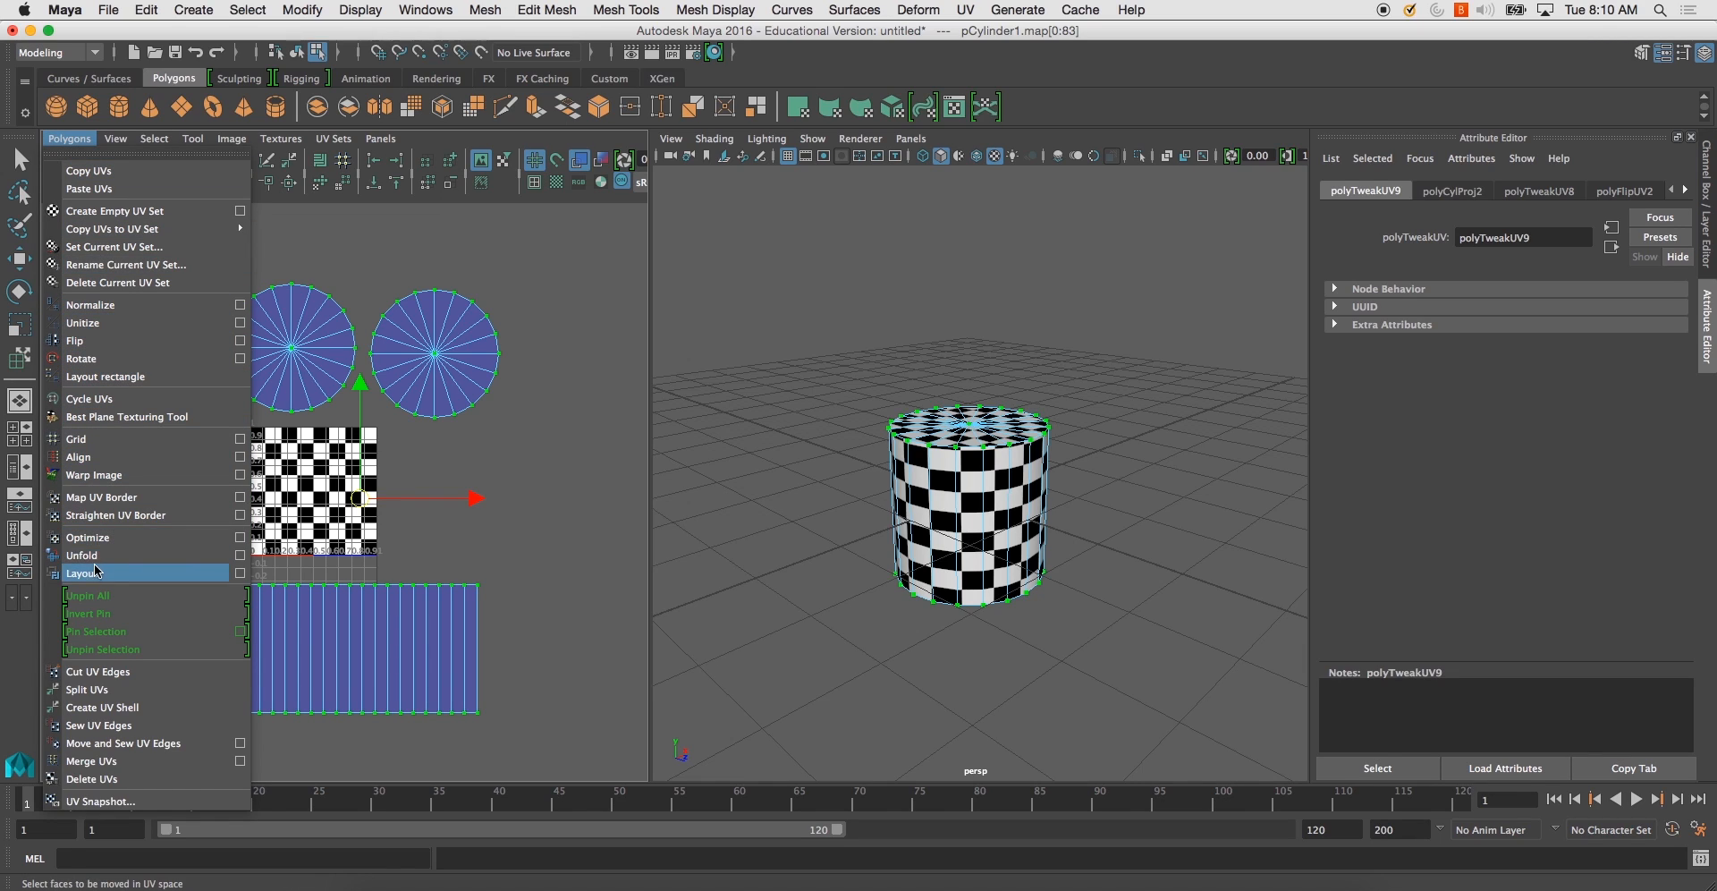
pyautogui.click(149, 557)
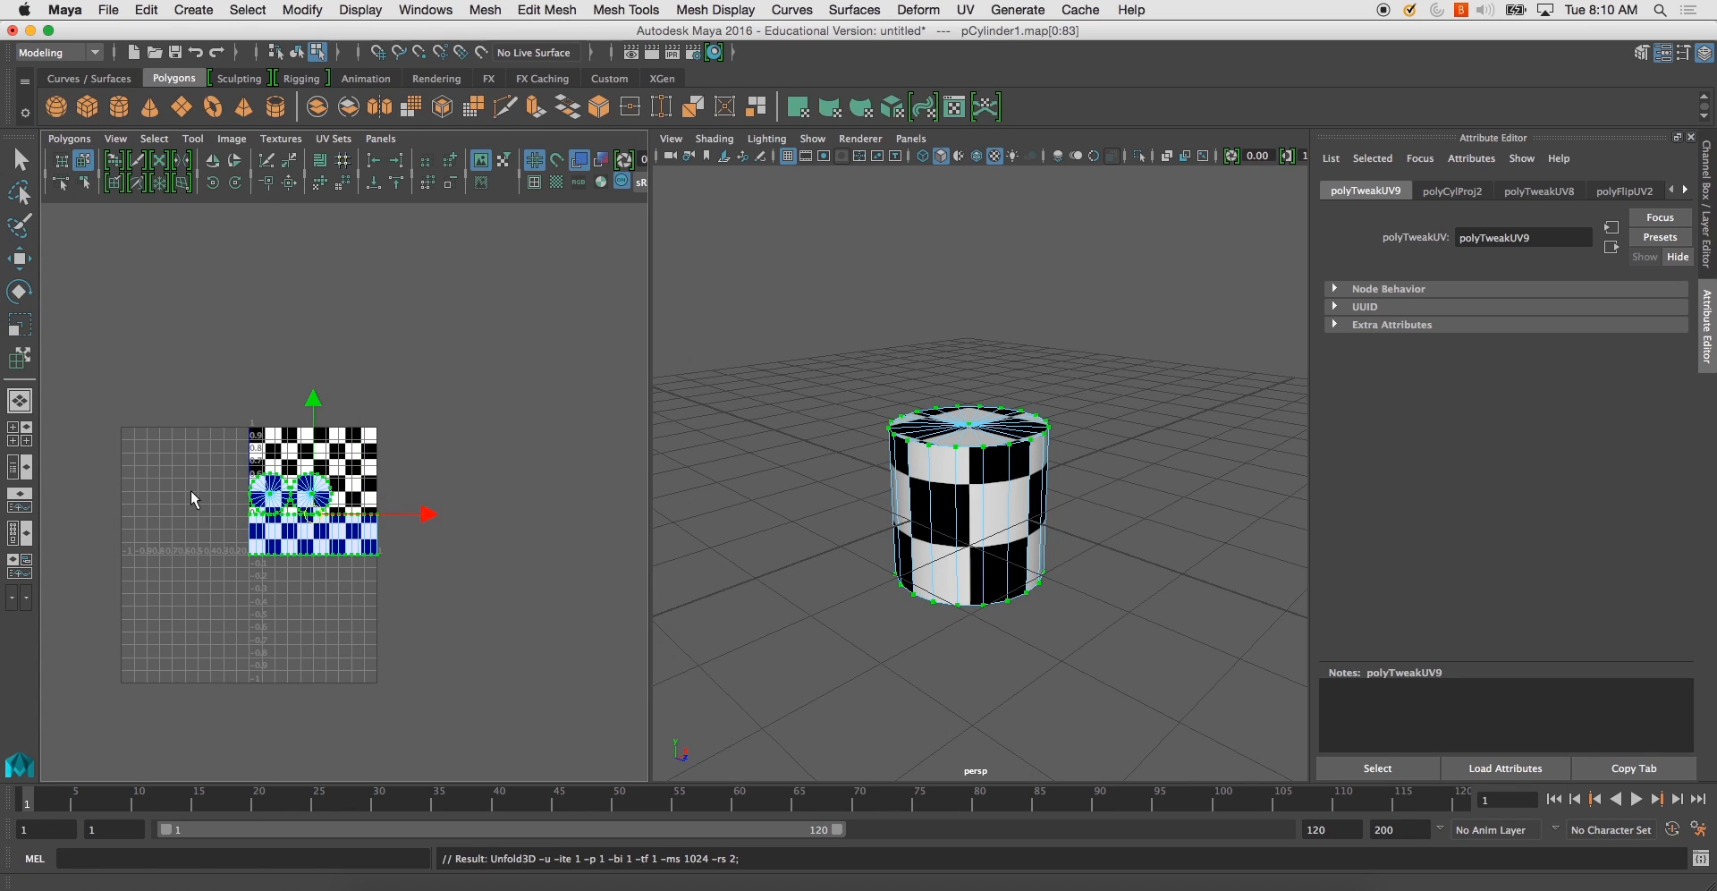
# - Enlarge all the unfolded UV shells together and rotate them so the side strip runs diagonally
pyautogui.scroll(8, 288, 428)
pyautogui.keyDown('alt'); pyautogui.moveTo(336, 583); pyautogui.dragTo(331, 635, button='middle'); pyautogui.keyUp('alt')
pyautogui.keyDown('alt'); pyautogui.moveTo(955, 542); pyautogui.dragTo(832, 506); pyautogui.keyUp('alt')
pyautogui.keyDown('alt'); pyautogui.moveTo(988, 505); pyautogui.dragTo(982, 555); pyautogui.keyUp('alt')
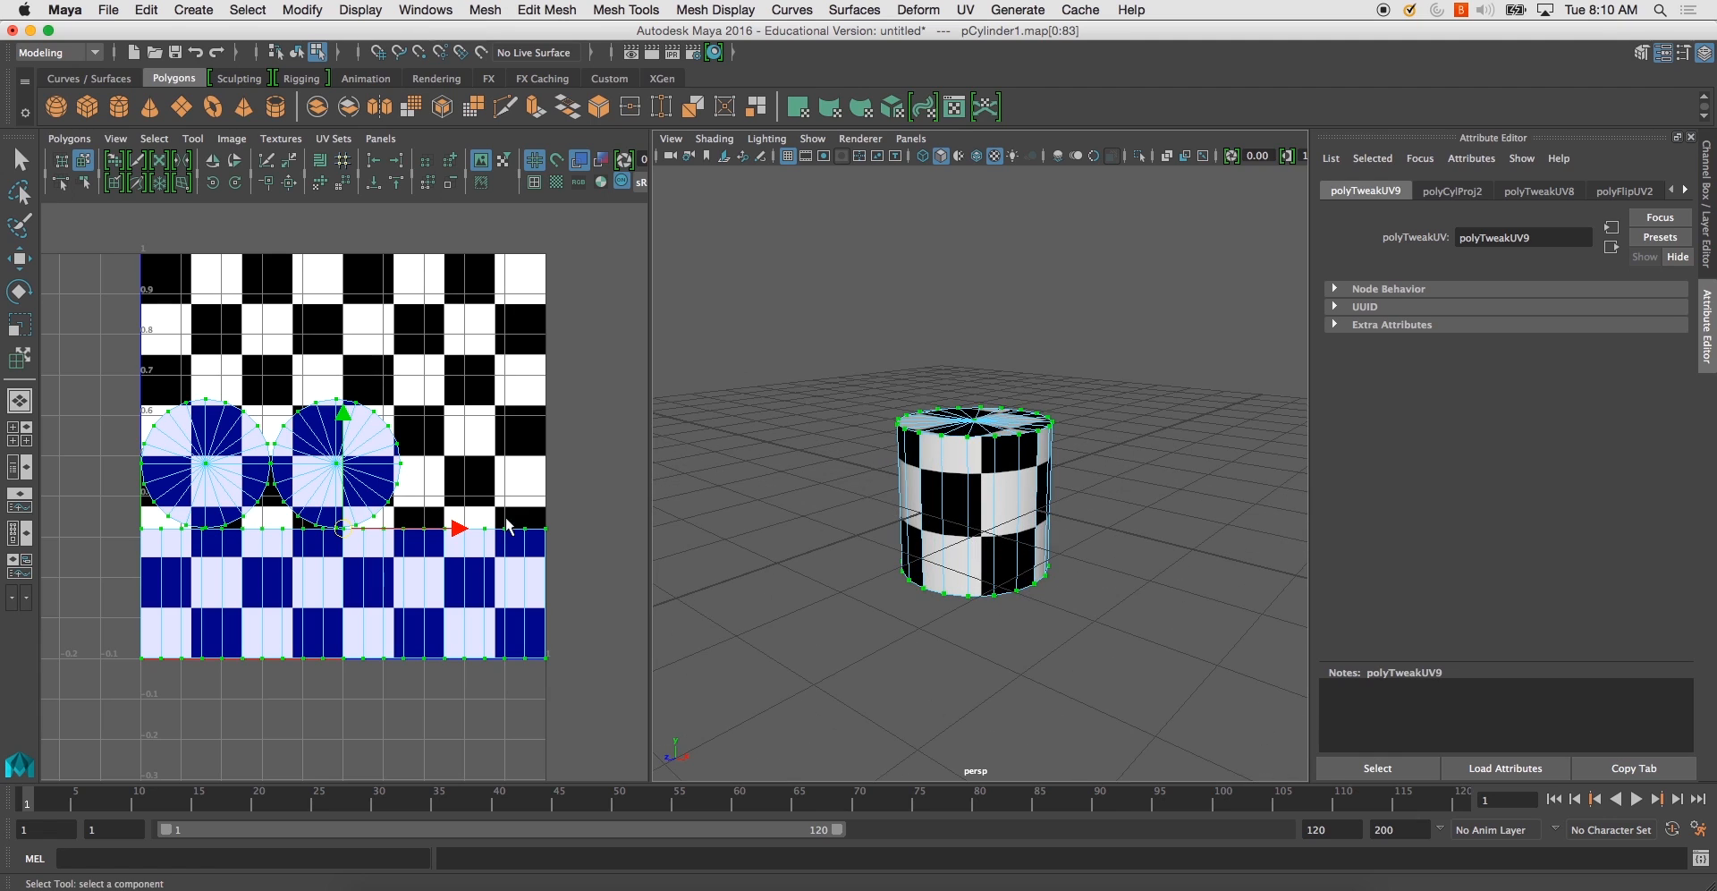
pyautogui.keyDown('alt'); pyautogui.moveTo(399, 575); pyautogui.dragTo(347, 478, button='right'); pyautogui.keyUp('alt')
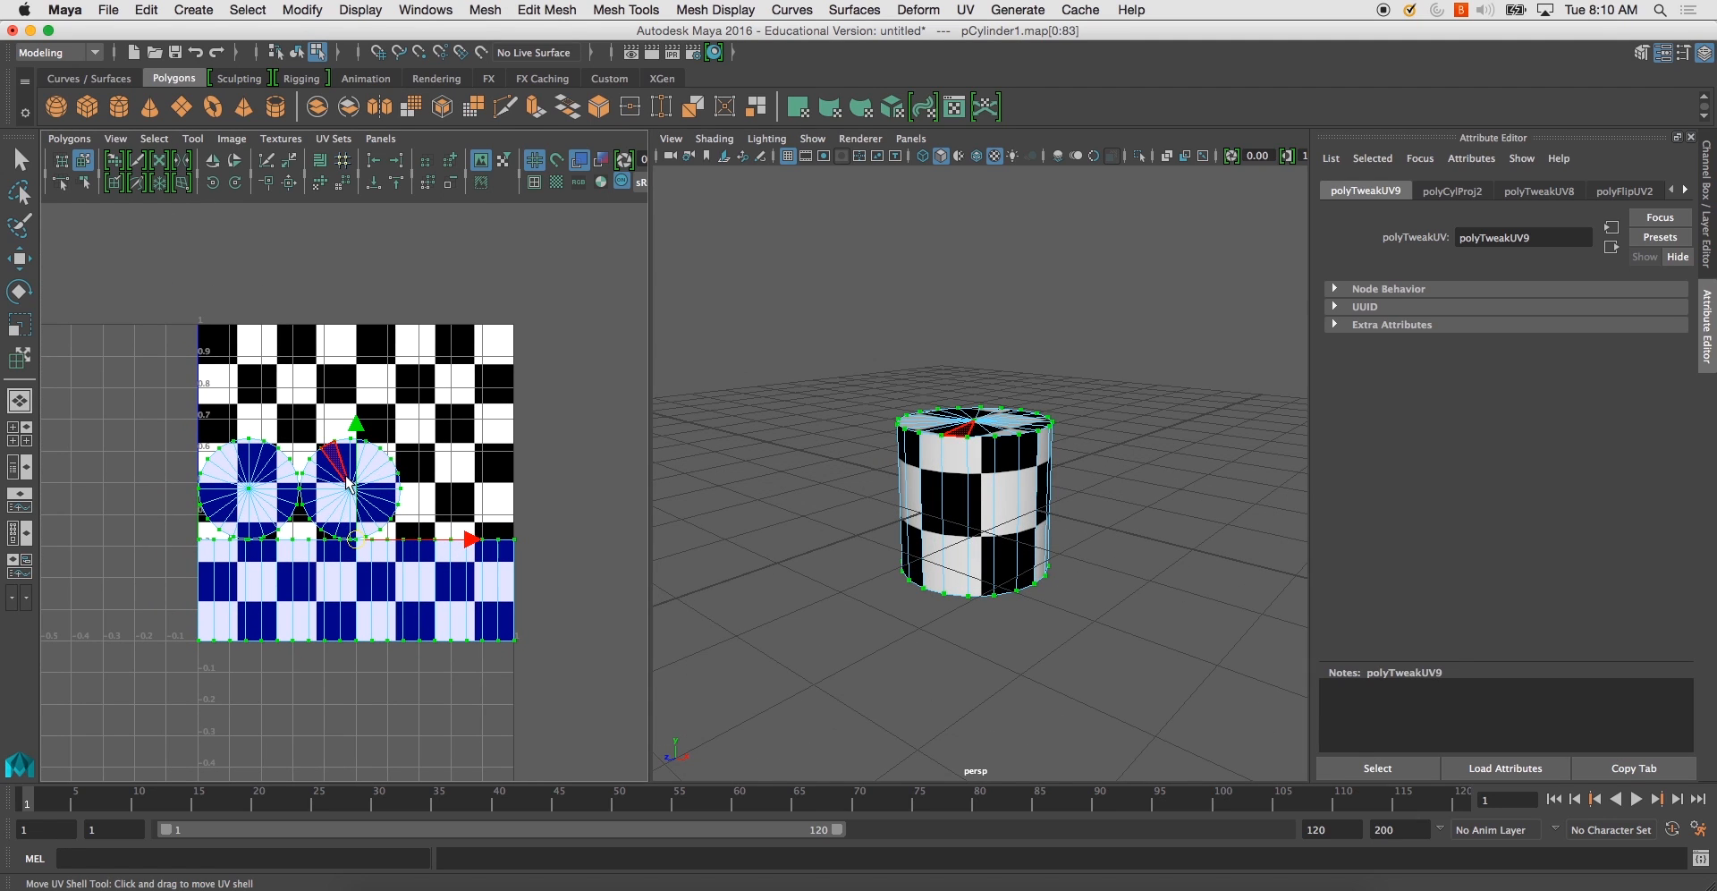
pyautogui.press('r')
pyautogui.moveTo(358, 547); pyautogui.dragTo(467, 539)
pyautogui.press('e')
pyautogui.moveTo(421, 460); pyautogui.dragTo(400, 541)
# - Move the rotated shells onto the 0–1 UV square and adjust their rotation and scale to fit the diagonal strip
pyautogui.press('w')
pyautogui.moveTo(376, 596); pyautogui.dragTo(334, 488)
pyautogui.press('r')
pyautogui.press('w')
pyautogui.press('e')
pyautogui.moveTo(363, 381); pyautogui.dragTo(354, 379)
pyautogui.press('r')
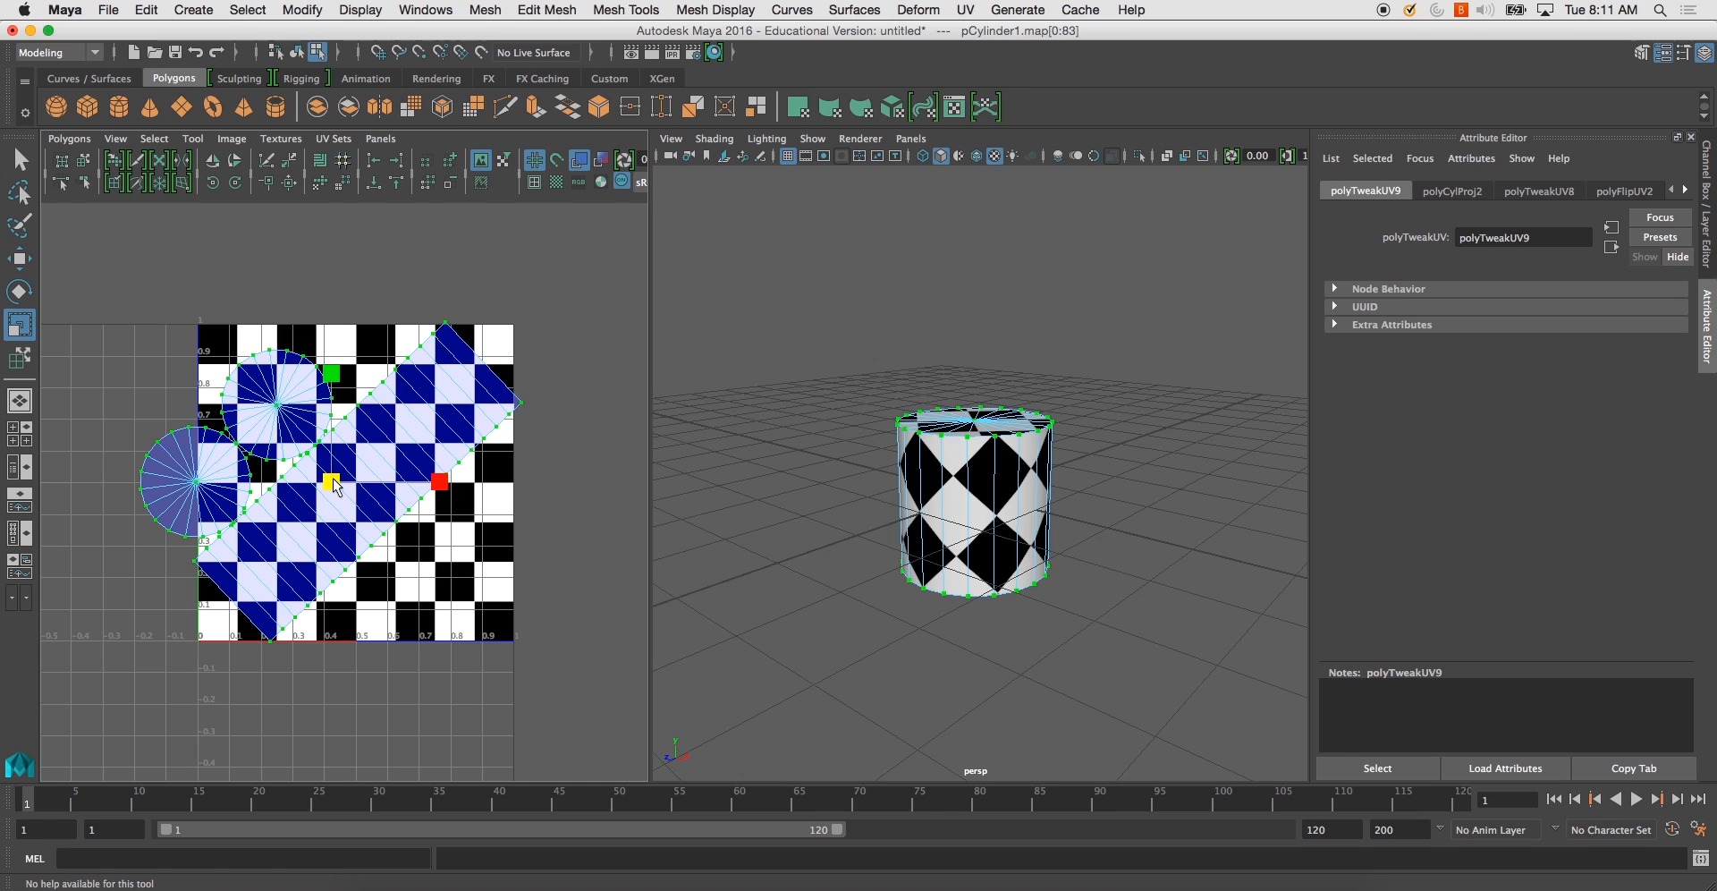
pyautogui.moveTo(337, 486); pyautogui.dragTo(327, 486)
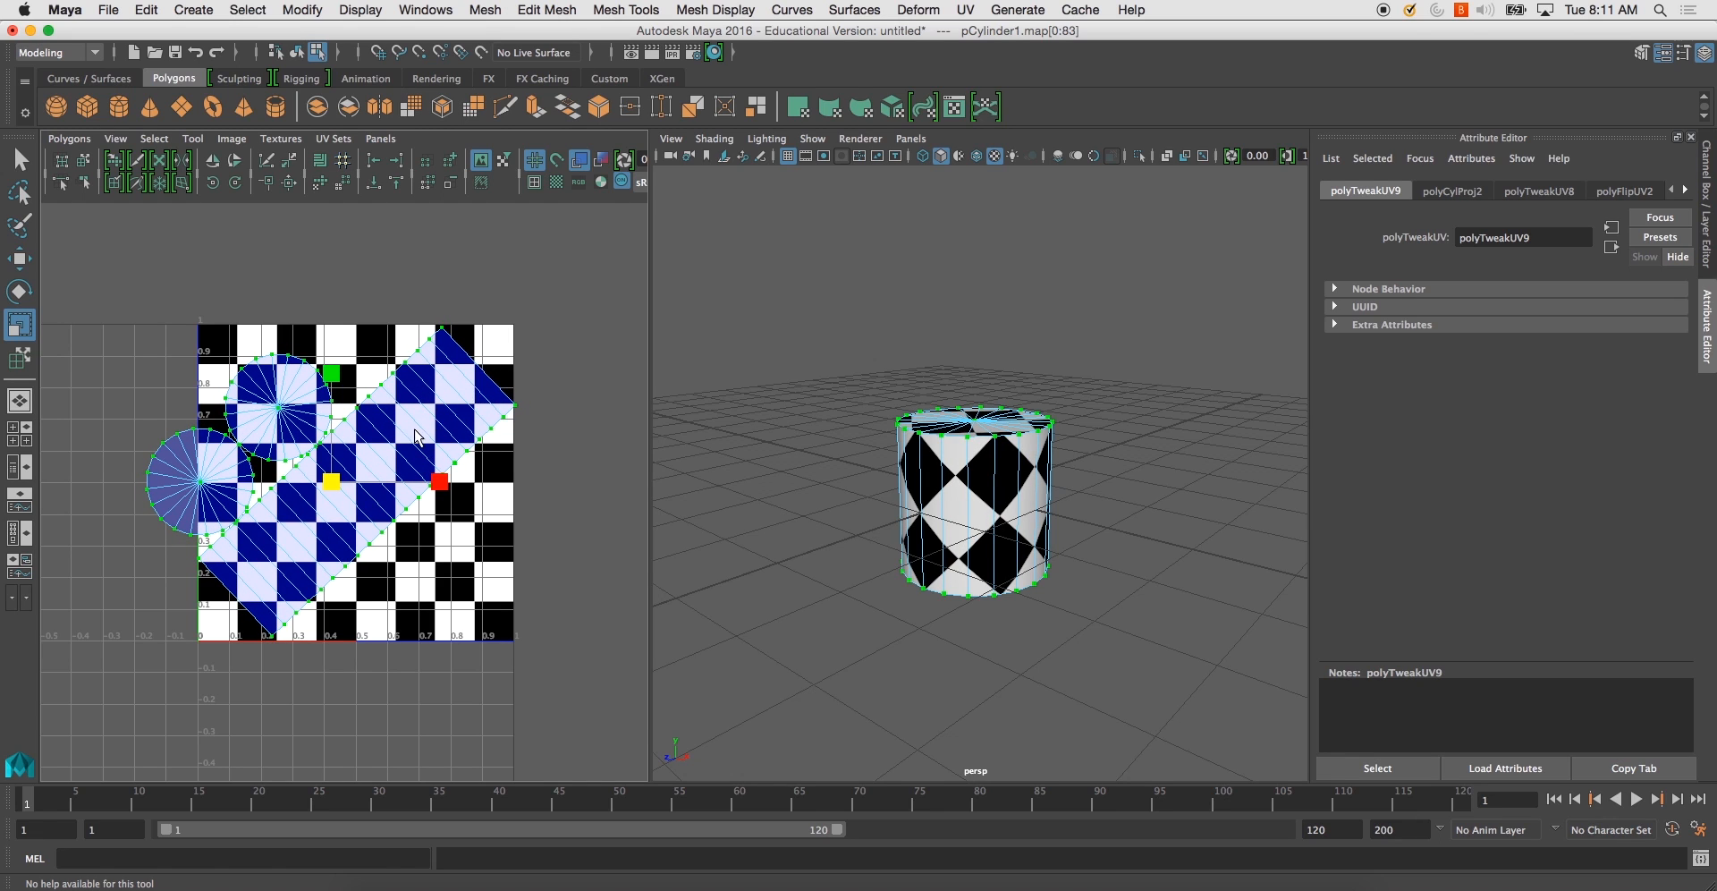
# - Fine-tune the position, rotation and scale of all shells so the diagonal strip stays just inside the 0–1 square
pyautogui.keyDown('alt'); pyautogui.moveTo(298, 473); pyautogui.dragTo(389, 559, button='right'); pyautogui.keyUp('alt')
pyautogui.keyDown('alt'); pyautogui.moveTo(388, 559); pyautogui.dragTo(340, 564, button='middle'); pyautogui.keyUp('alt')
pyautogui.press('w')
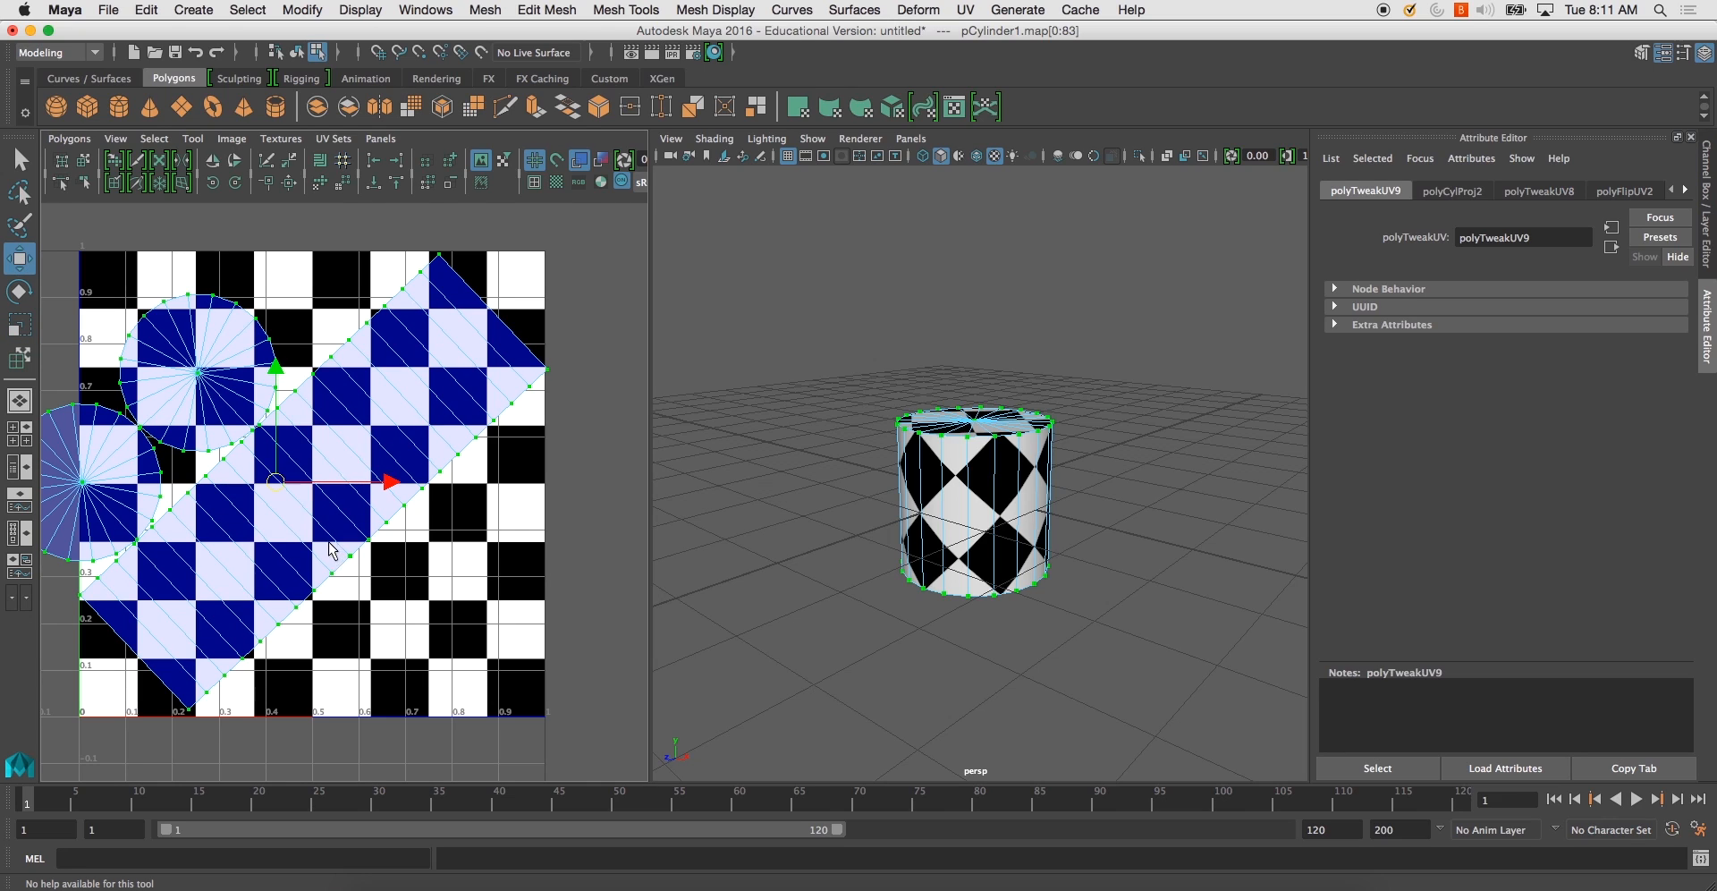
pyautogui.moveTo(275, 479); pyautogui.dragTo(279, 485)
pyautogui.press('r')
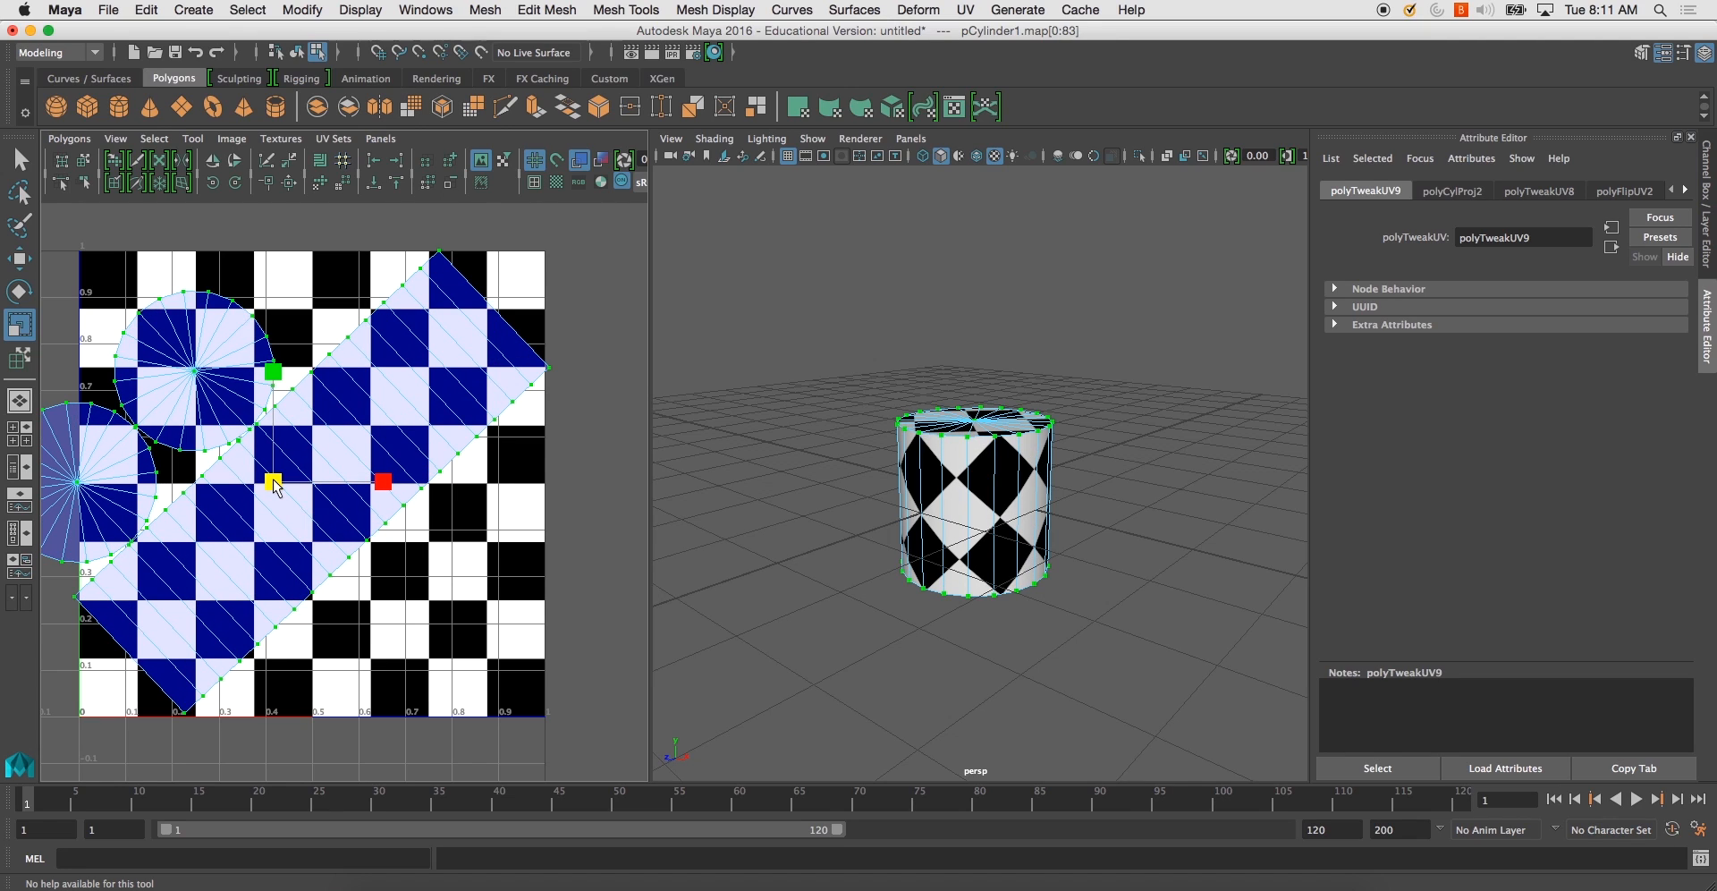
pyautogui.press('e')
pyautogui.moveTo(315, 384); pyautogui.dragTo(313, 383)
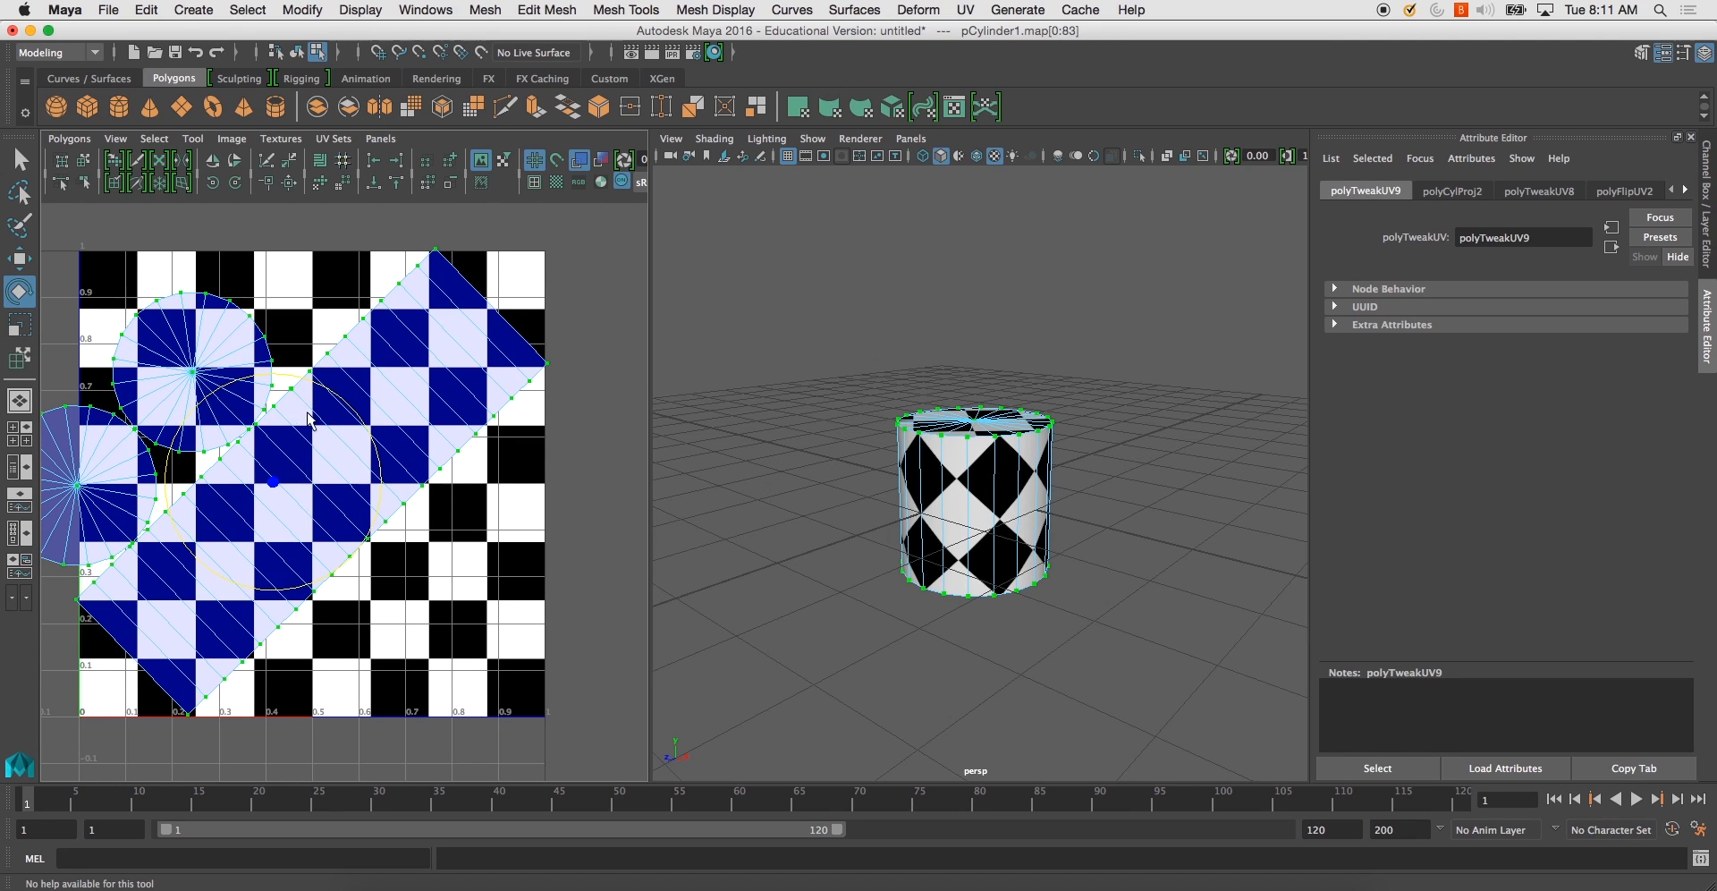
pyautogui.press('r')
pyautogui.scroll(1, 279, 487)
pyautogui.moveTo(273, 487); pyautogui.dragTo(274, 483)
pyautogui.press('w')
pyautogui.scroll(1, 193, 314)
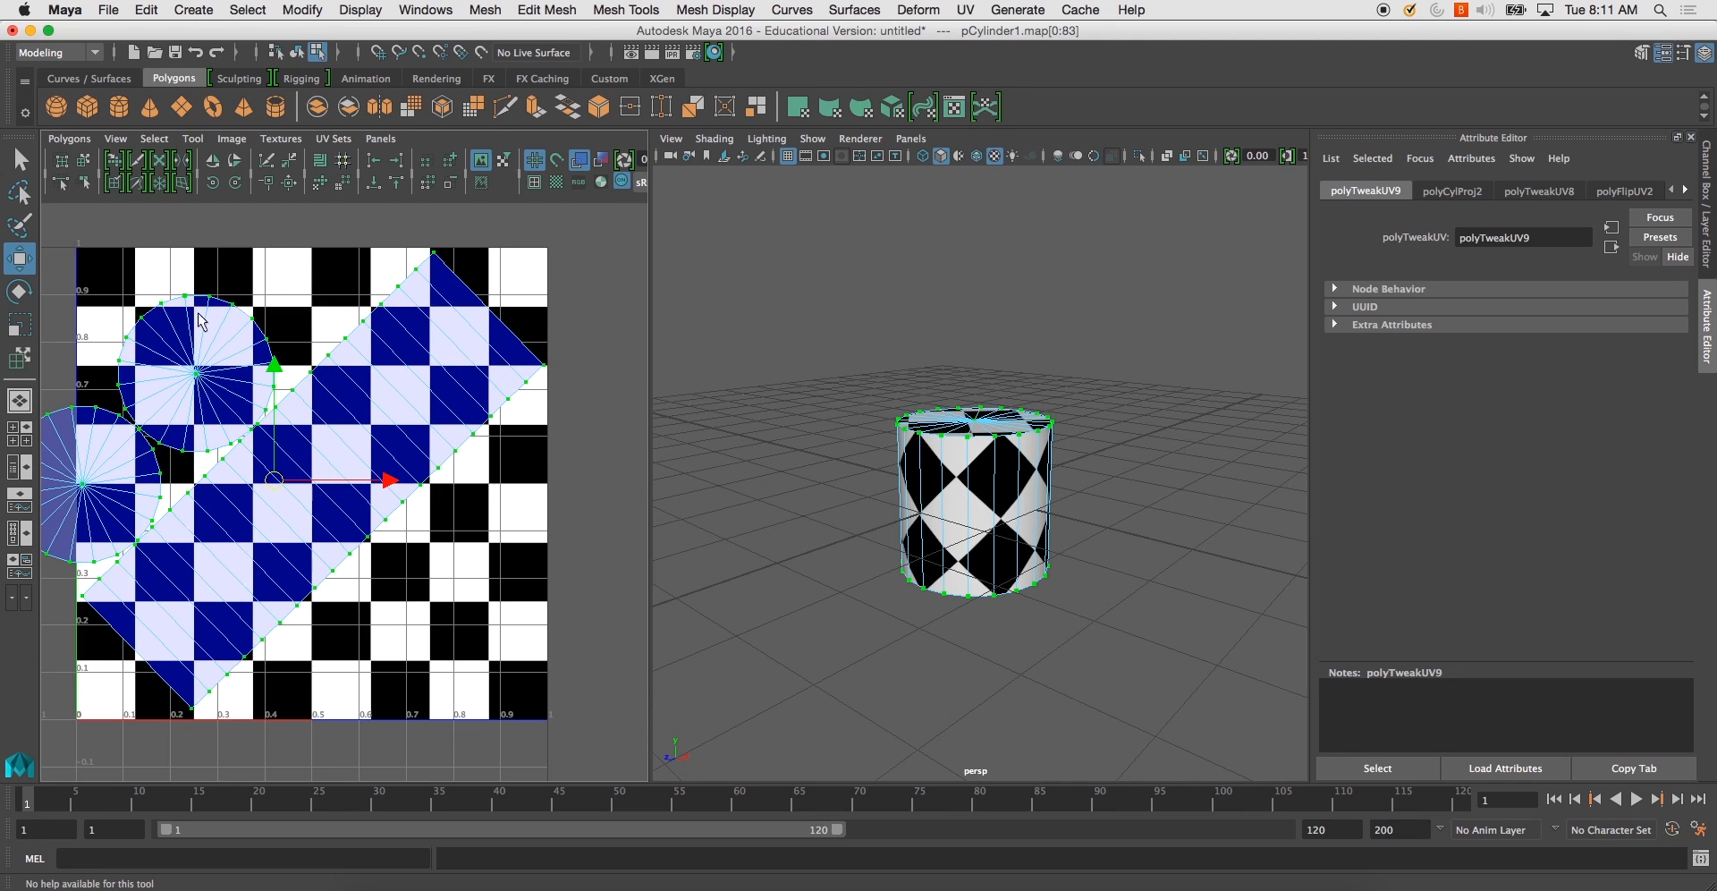
# - Move one cap shell into the free upper-left area of the 0–1 square and the other into the lower-right area
pyautogui.keyDown('alt'); pyautogui.moveTo(367, 535); pyautogui.dragTo(448, 517, button='middle'); pyautogui.keyUp('alt')
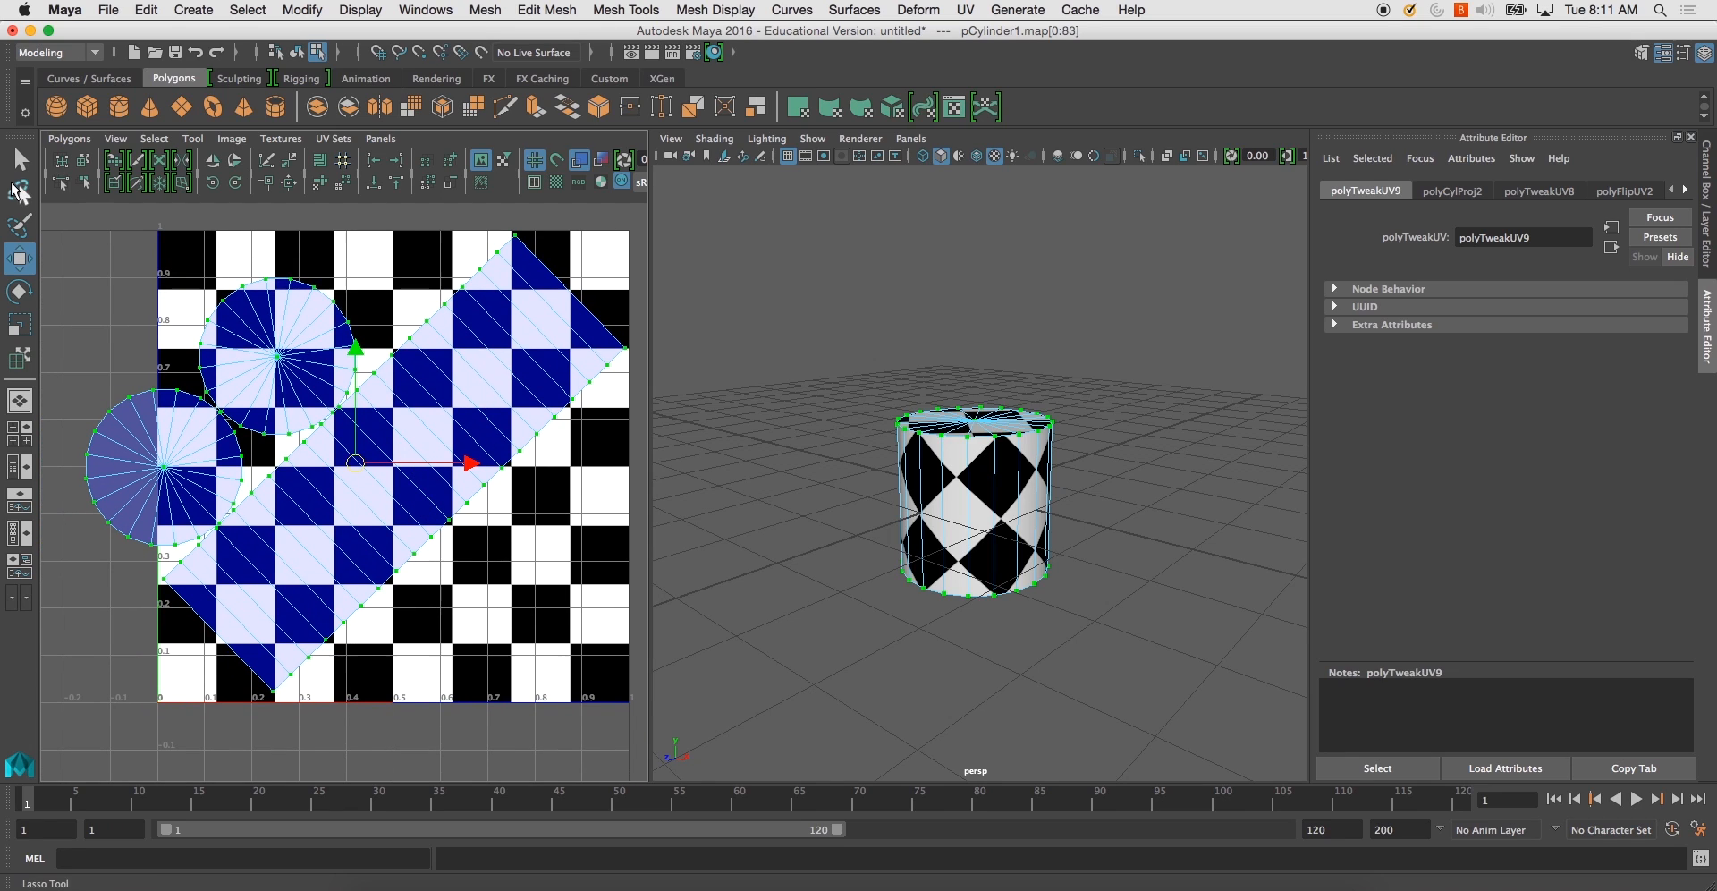
pyautogui.click(90, 161)
pyautogui.click(280, 357)
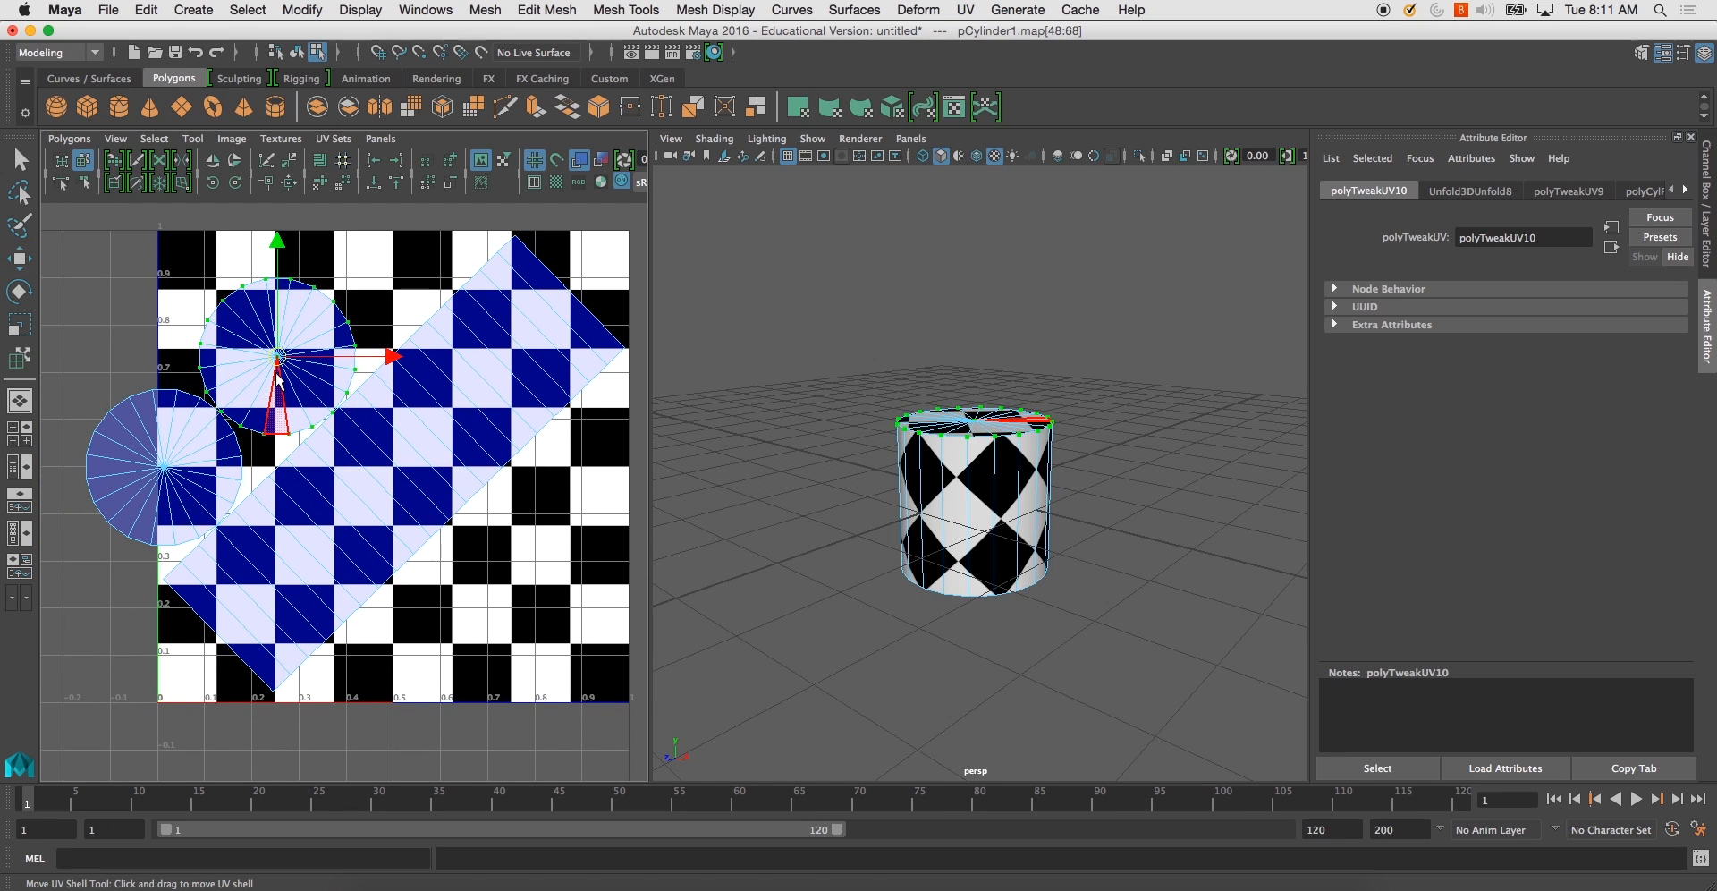
pyautogui.moveTo(280, 356); pyautogui.dragTo(264, 327)
pyautogui.click(185, 430)
pyautogui.moveTo(169, 478); pyautogui.dragTo(525, 615)
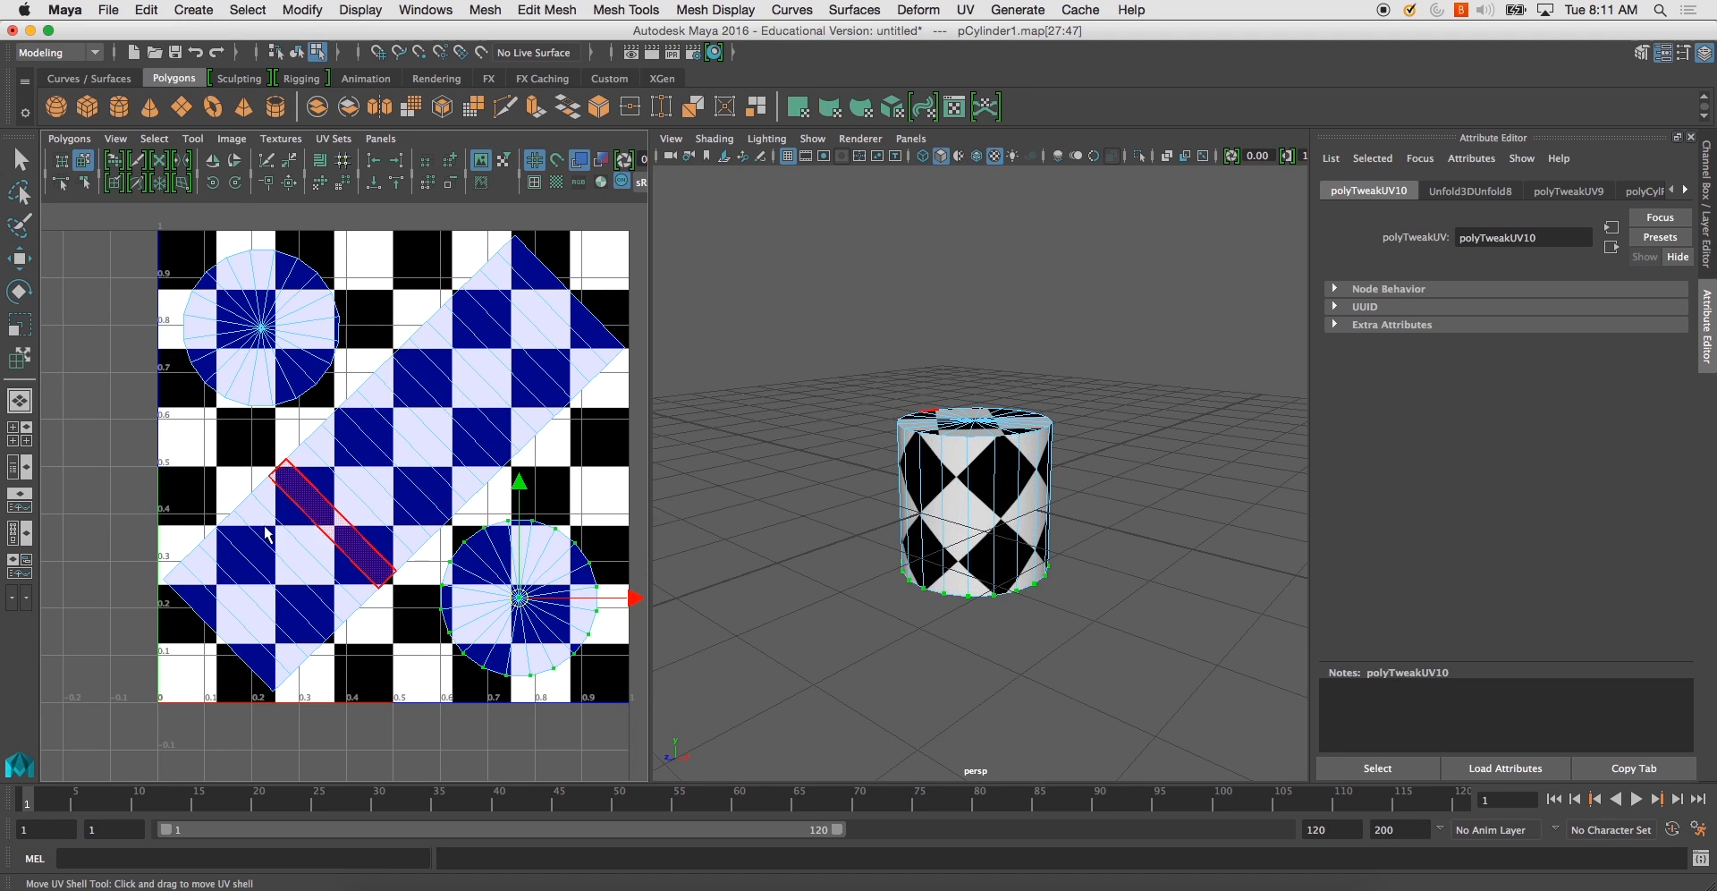
# - Return to object mode, select the cylinder, and examine the checker pattern and the arranged UV layout
pyautogui.keyDown('alt'); pyautogui.moveTo(748, 511); pyautogui.dragTo(990, 589); pyautogui.keyUp('alt')
pyautogui.keyDown('alt'); pyautogui.moveTo(997, 528); pyautogui.dragTo(994, 450); pyautogui.keyUp('alt')
pyautogui.moveTo(998, 451); pyautogui.dragTo(1088, 426, button='right')
pyautogui.click(993, 456)
pyautogui.keyDown('alt'); pyautogui.moveTo(993, 456); pyautogui.dragTo(898, 487); pyautogui.keyUp('alt')
pyautogui.keyDown('alt'); pyautogui.moveTo(898, 488); pyautogui.dragTo(948, 487, button='right'); pyautogui.keyUp('alt')
pyautogui.keyDown('alt'); pyautogui.moveTo(948, 488); pyautogui.dragTo(930, 451); pyautogui.keyUp('alt')
pyautogui.keyDown('alt'); pyautogui.moveTo(406, 427); pyautogui.dragTo(334, 398, button='middle'); pyautogui.keyUp('alt')
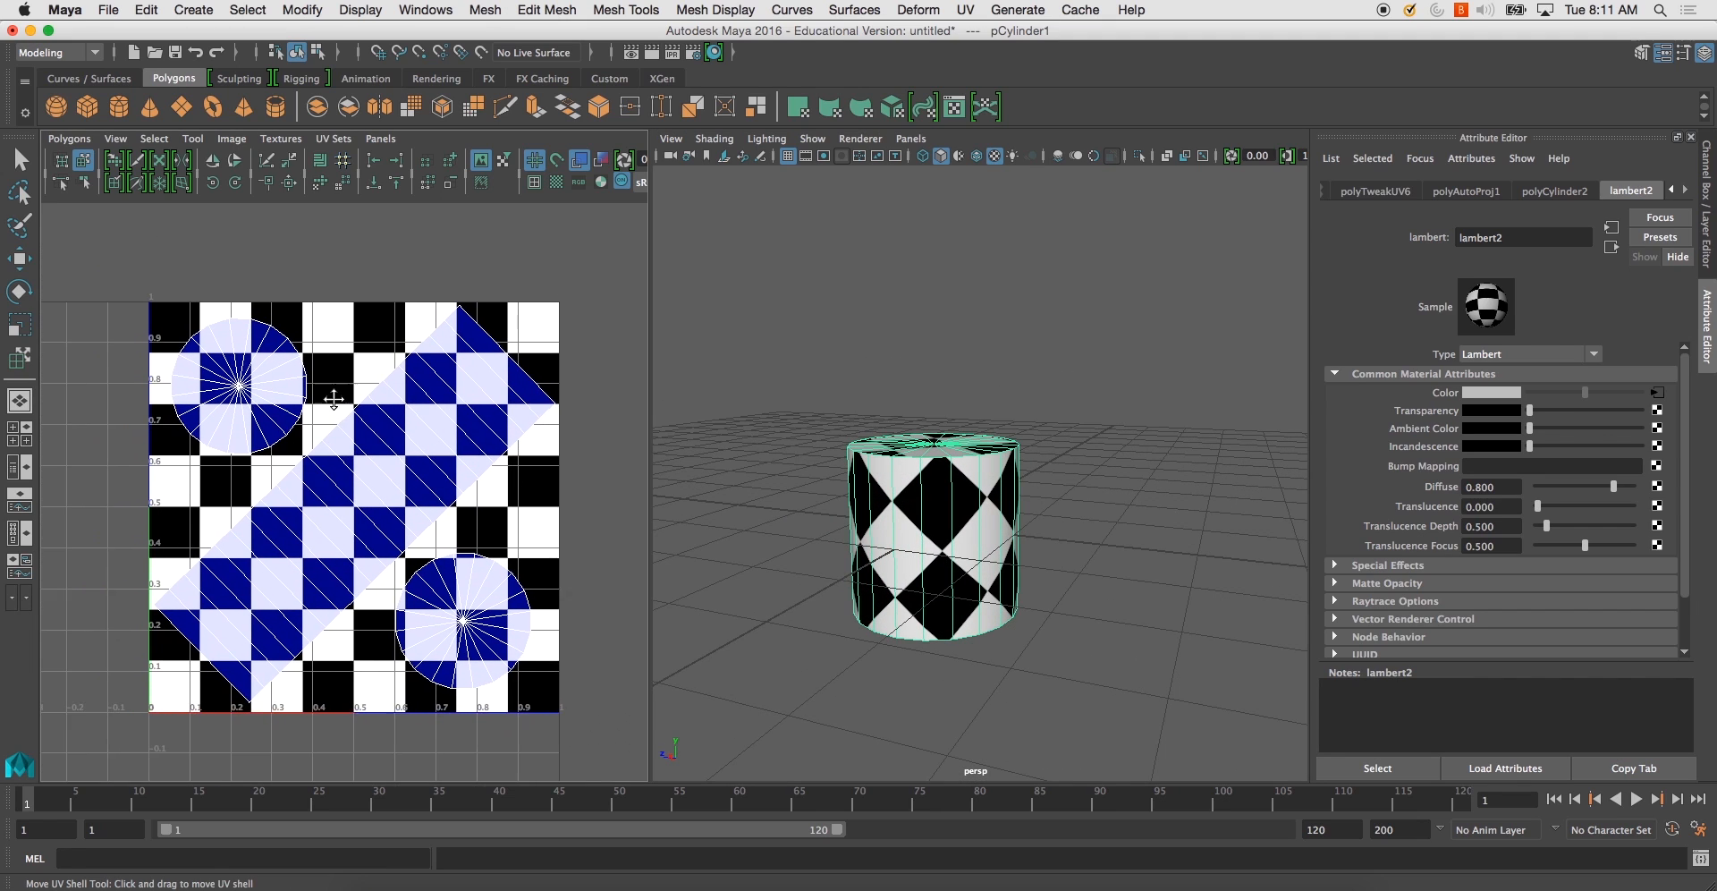
pyautogui.keyDown('alt'); pyautogui.moveTo(333, 399); pyautogui.dragTo(295, 356, button='right'); pyautogui.keyUp('alt')
pyautogui.keyDown('alt'); pyautogui.moveTo(295, 356); pyautogui.dragTo(338, 358, button='middle'); pyautogui.keyUp('alt')
pyautogui.moveTo(178, 269); pyautogui.dragTo(620, 696)
pyautogui.click(1003, 530)
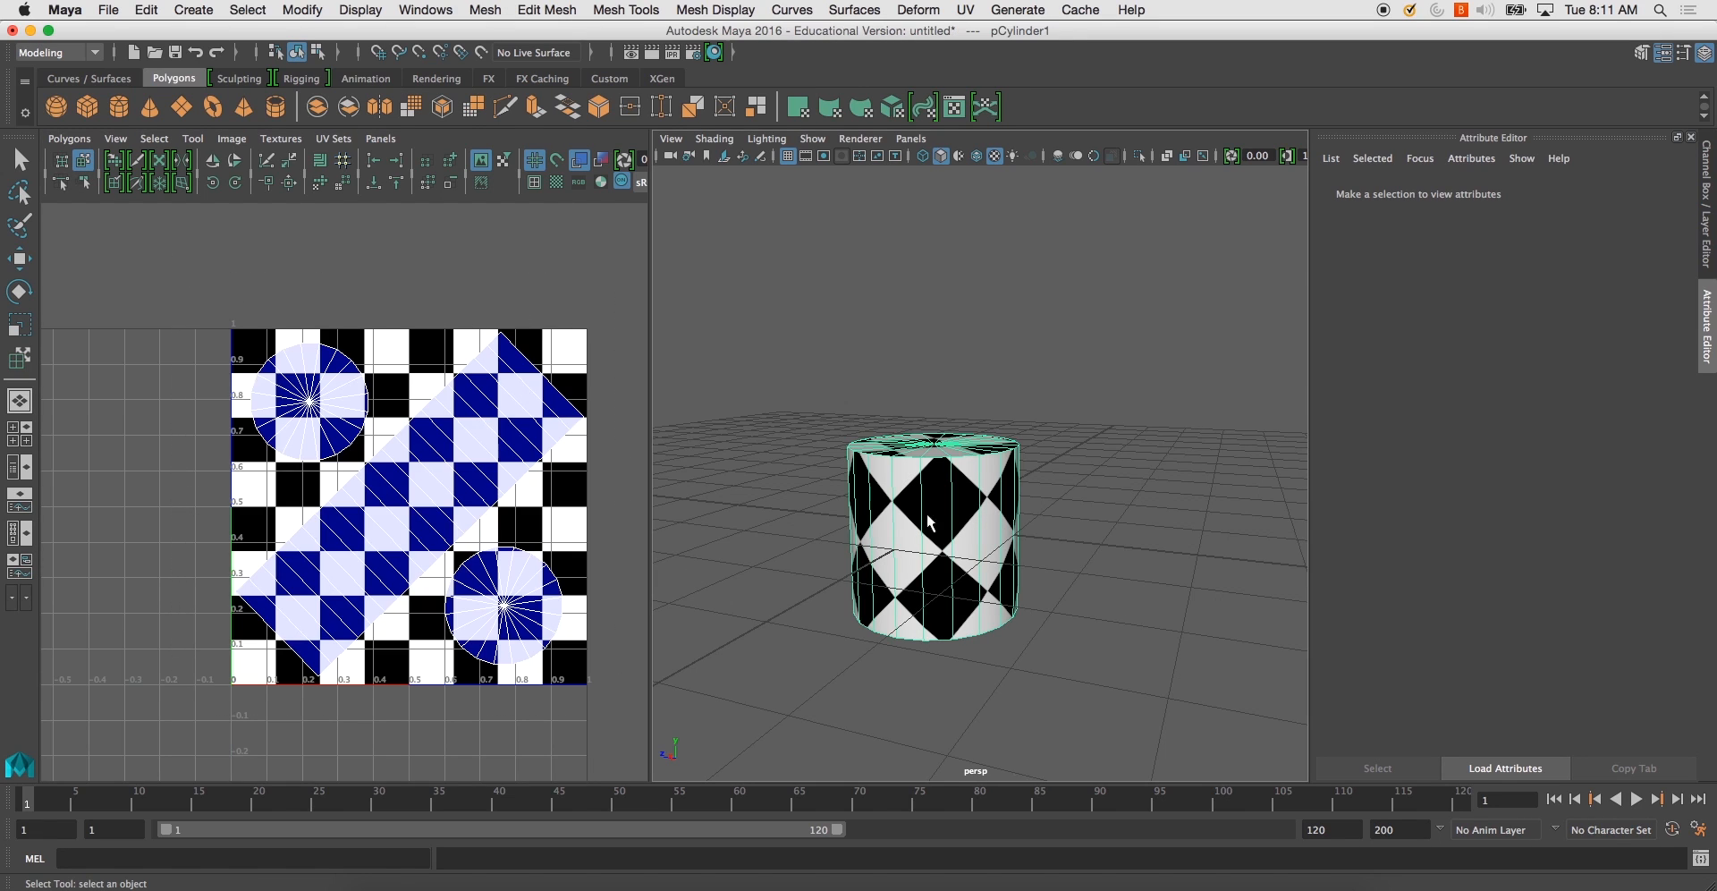
# - Select all UVs of the arranged shells and open the UV Snapshot settings
pyautogui.click(83, 182)
pyautogui.click(84, 161)
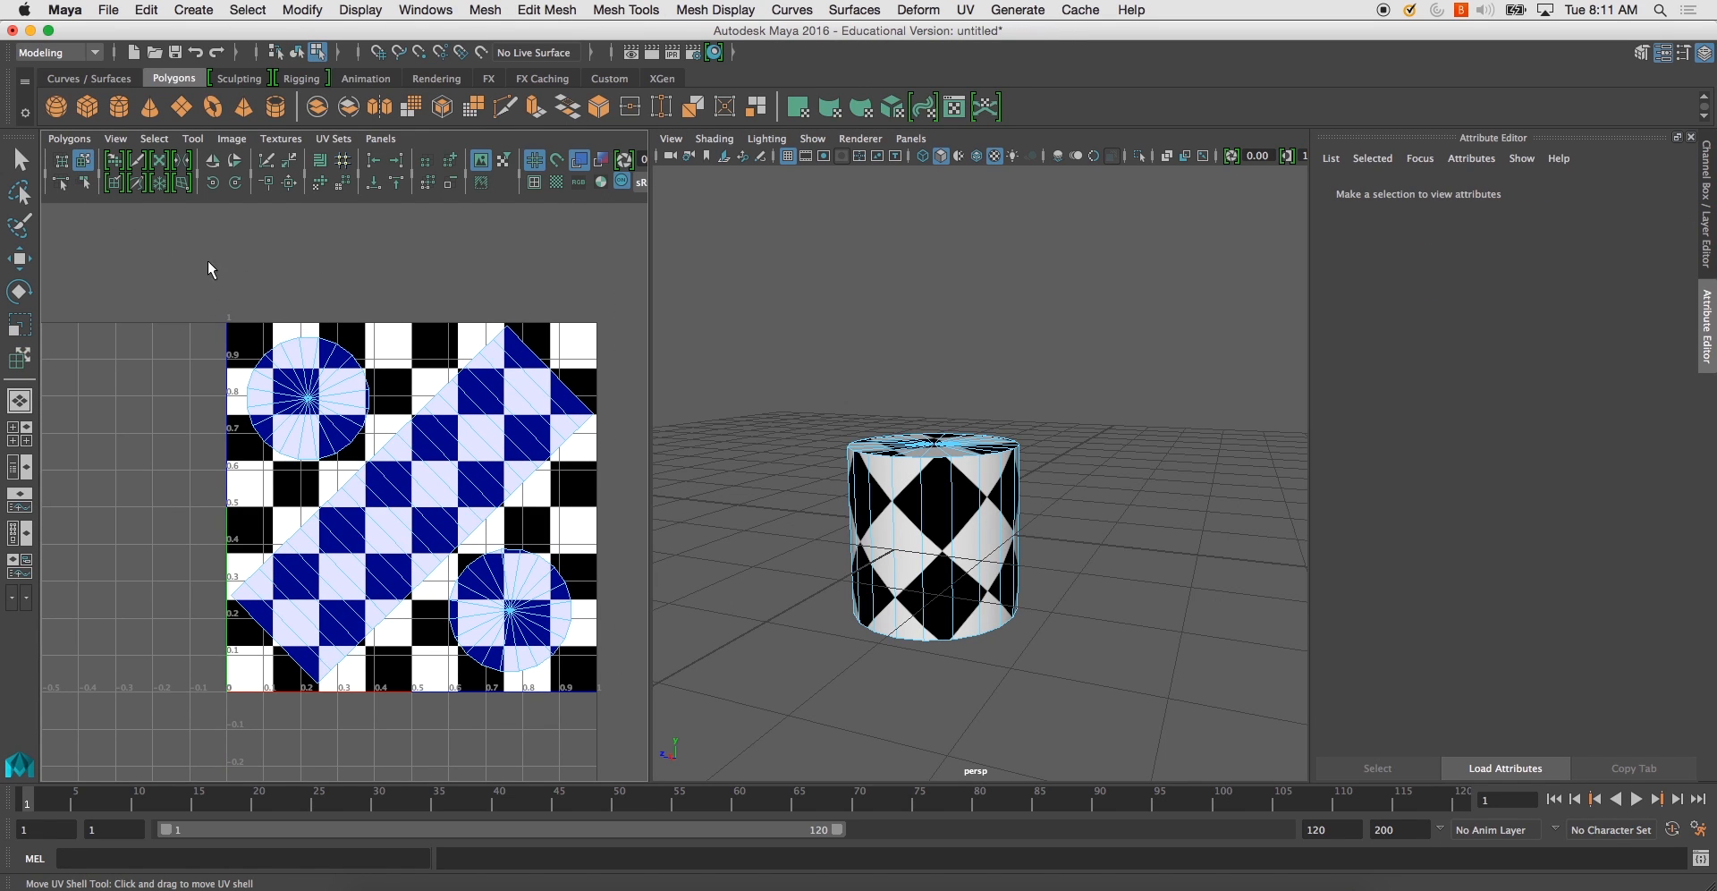
pyautogui.keyDown('alt'); pyautogui.moveTo(211, 260); pyautogui.dragTo(136, 251, button='middle'); pyautogui.keyUp('alt')
pyautogui.moveTo(105, 285); pyautogui.dragTo(597, 729)
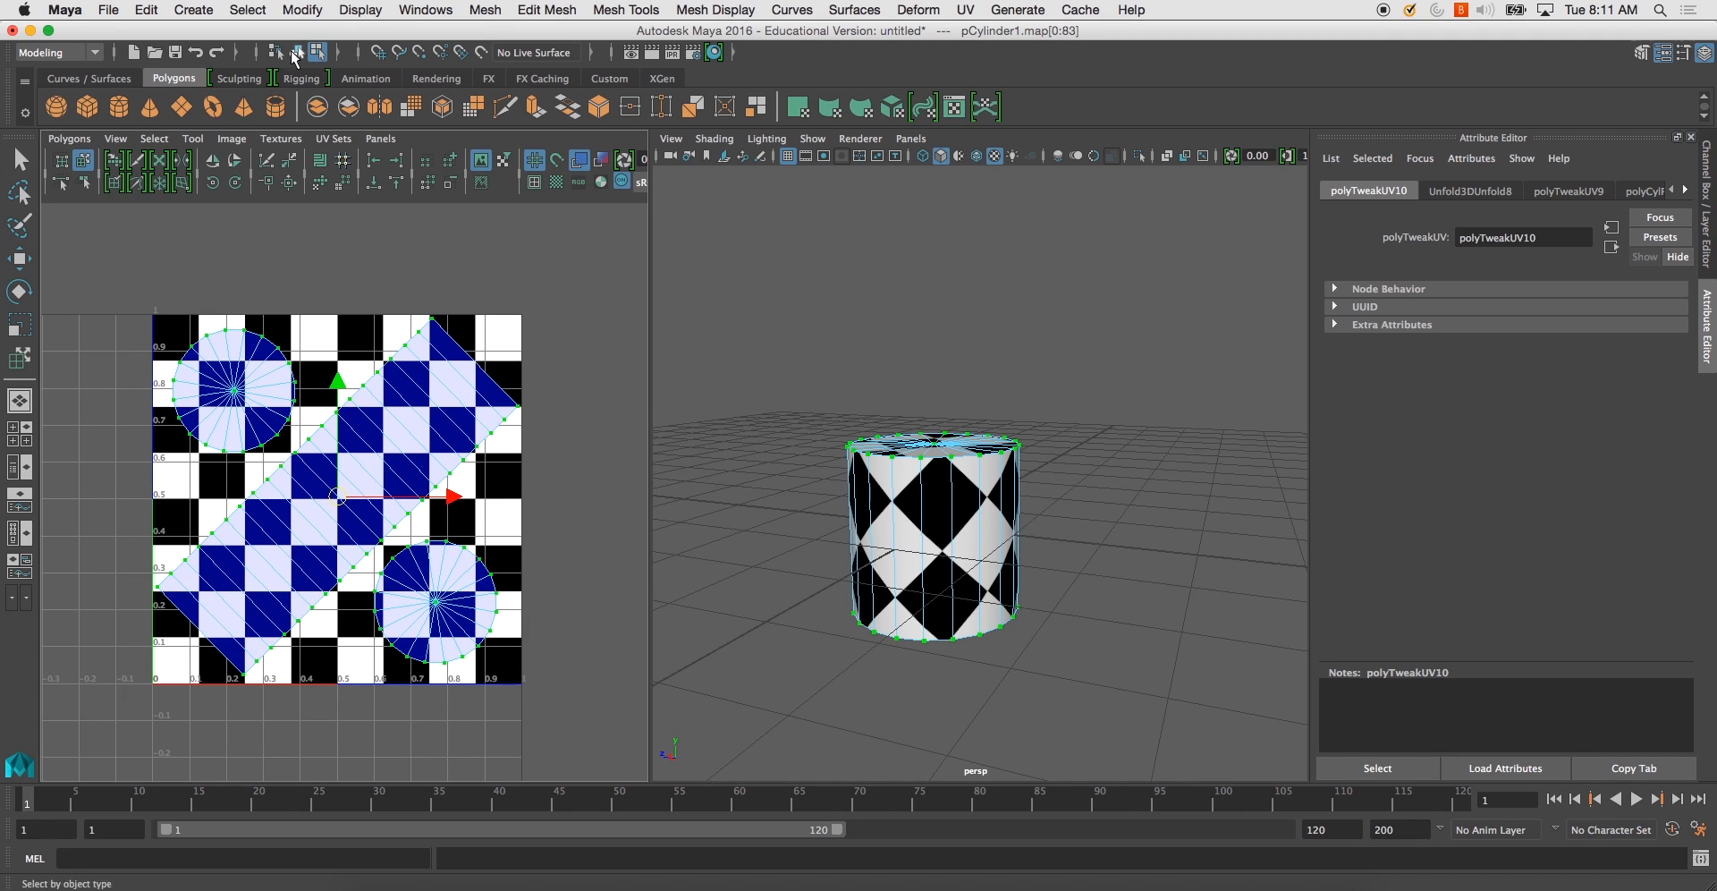
pyautogui.click(69, 138)
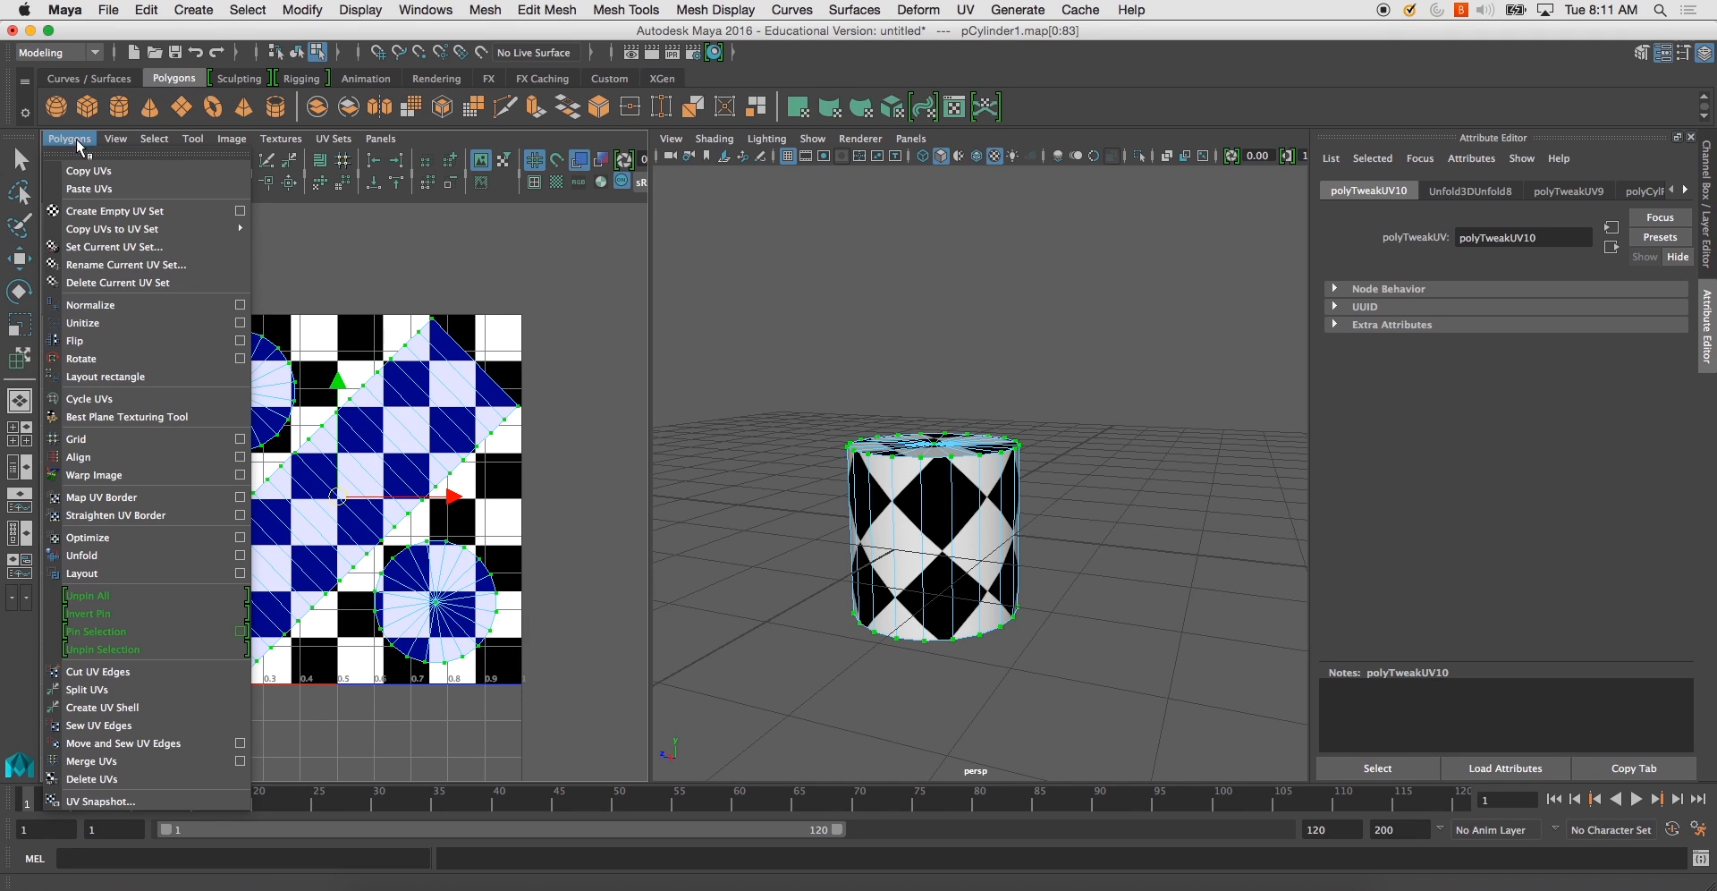
pyautogui.click(85, 800)
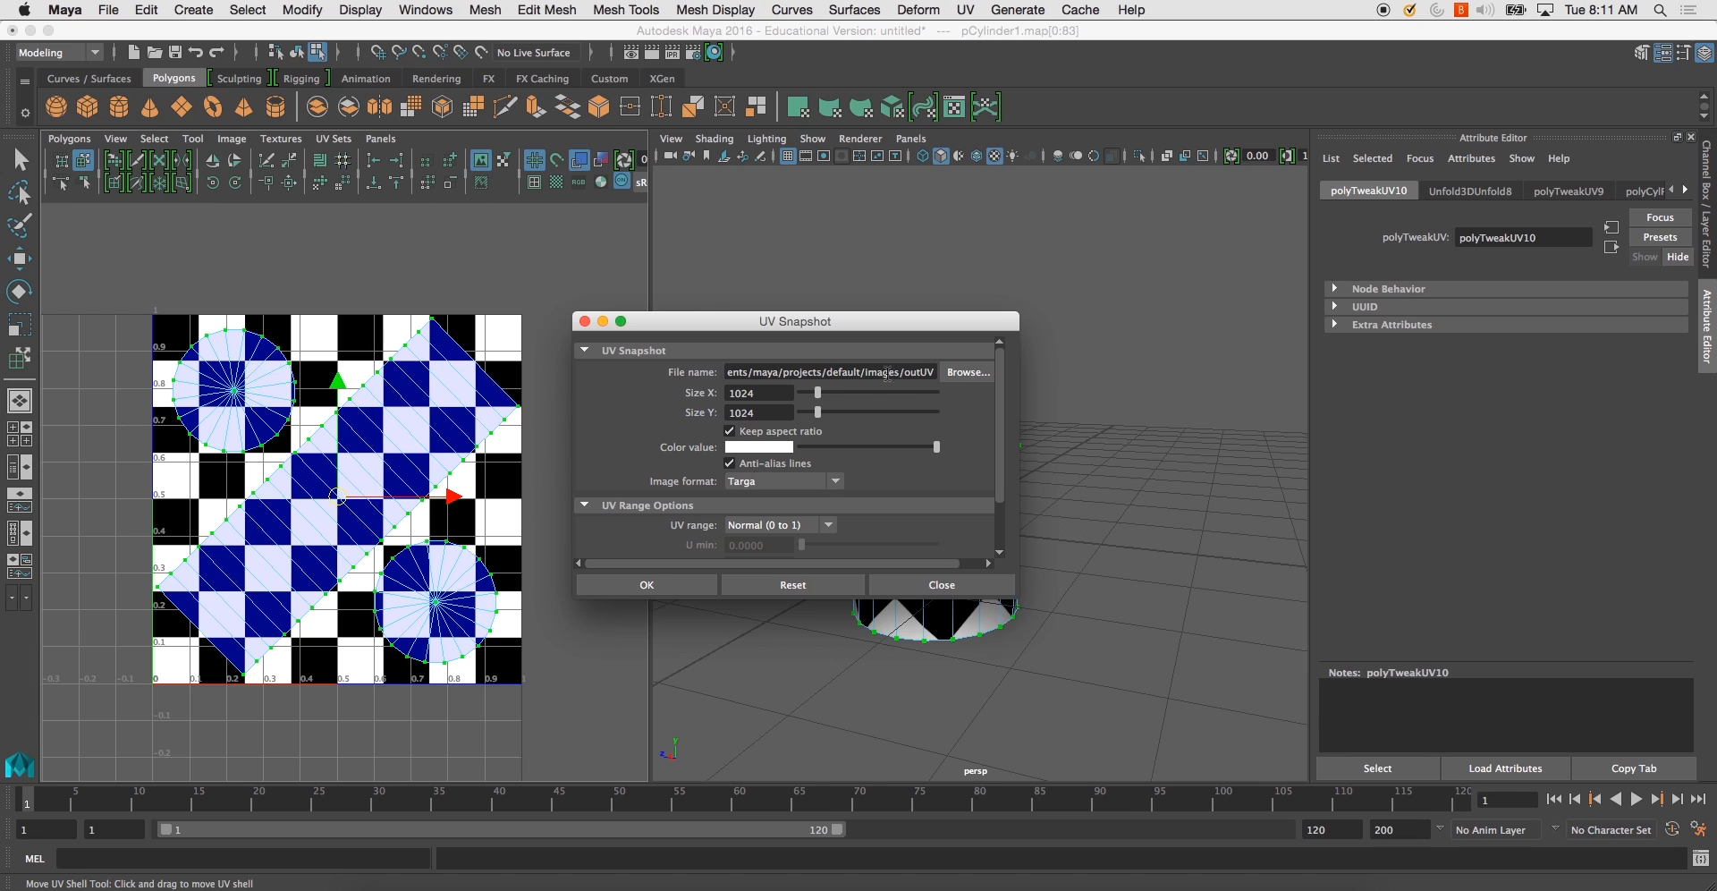
# - Choose the Desktop folder 3D Modeling & Animation/3D Modeling & Animation 1/Labs/Lab 10 as the snapshot's save location
pyautogui.click(951, 367)
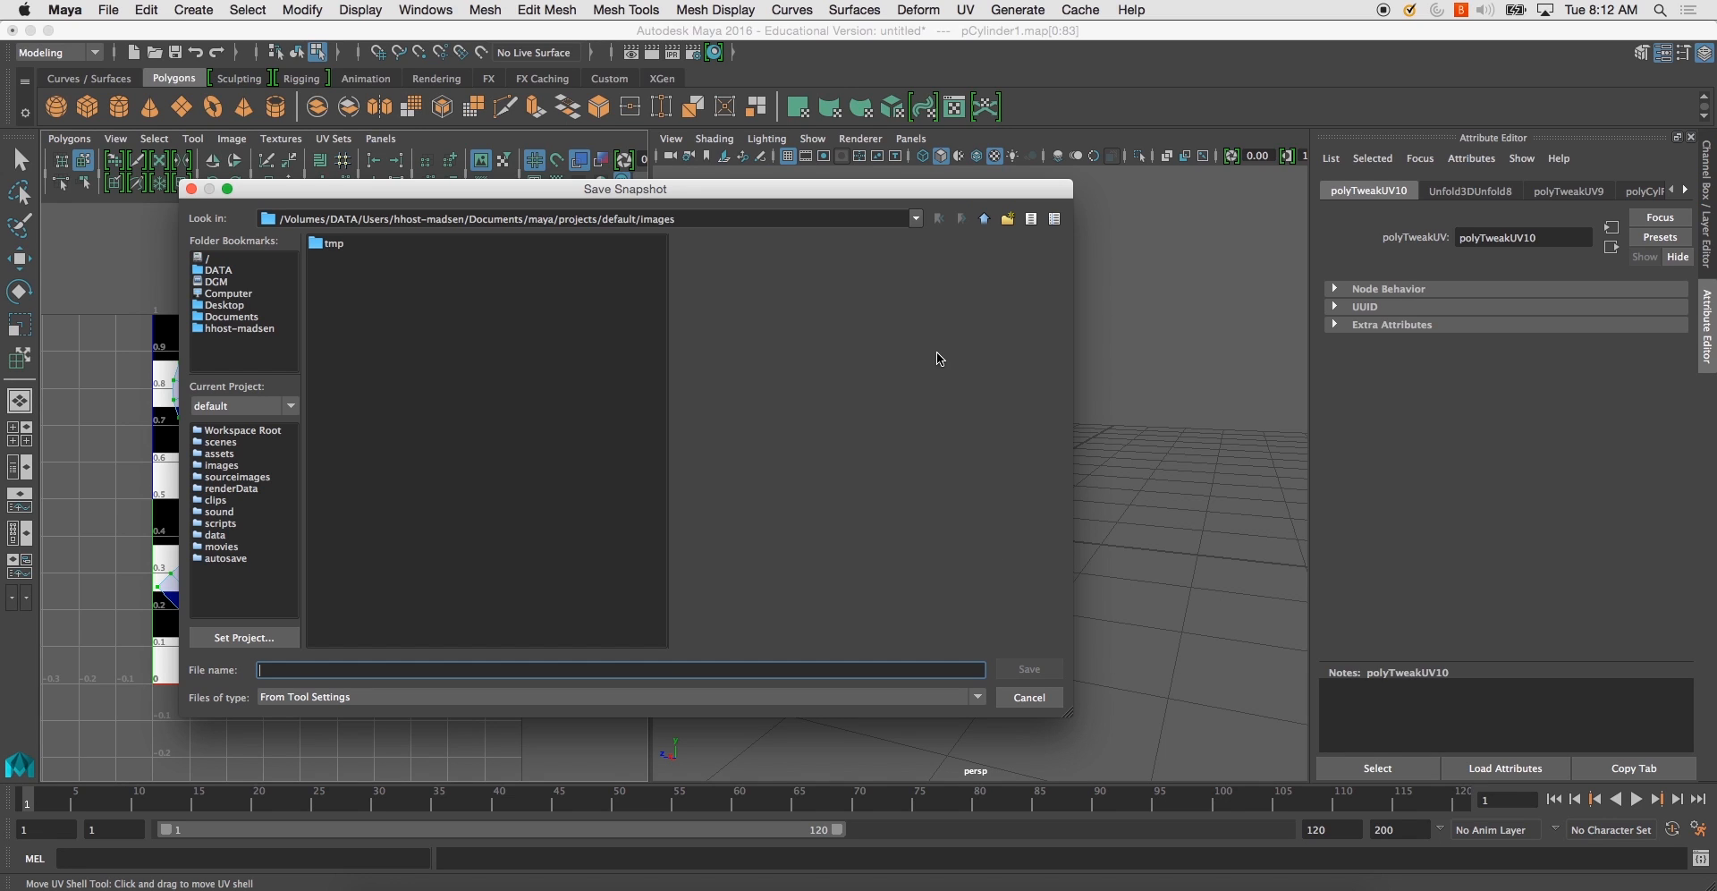
pyautogui.click(226, 304)
pyautogui.click(386, 258)
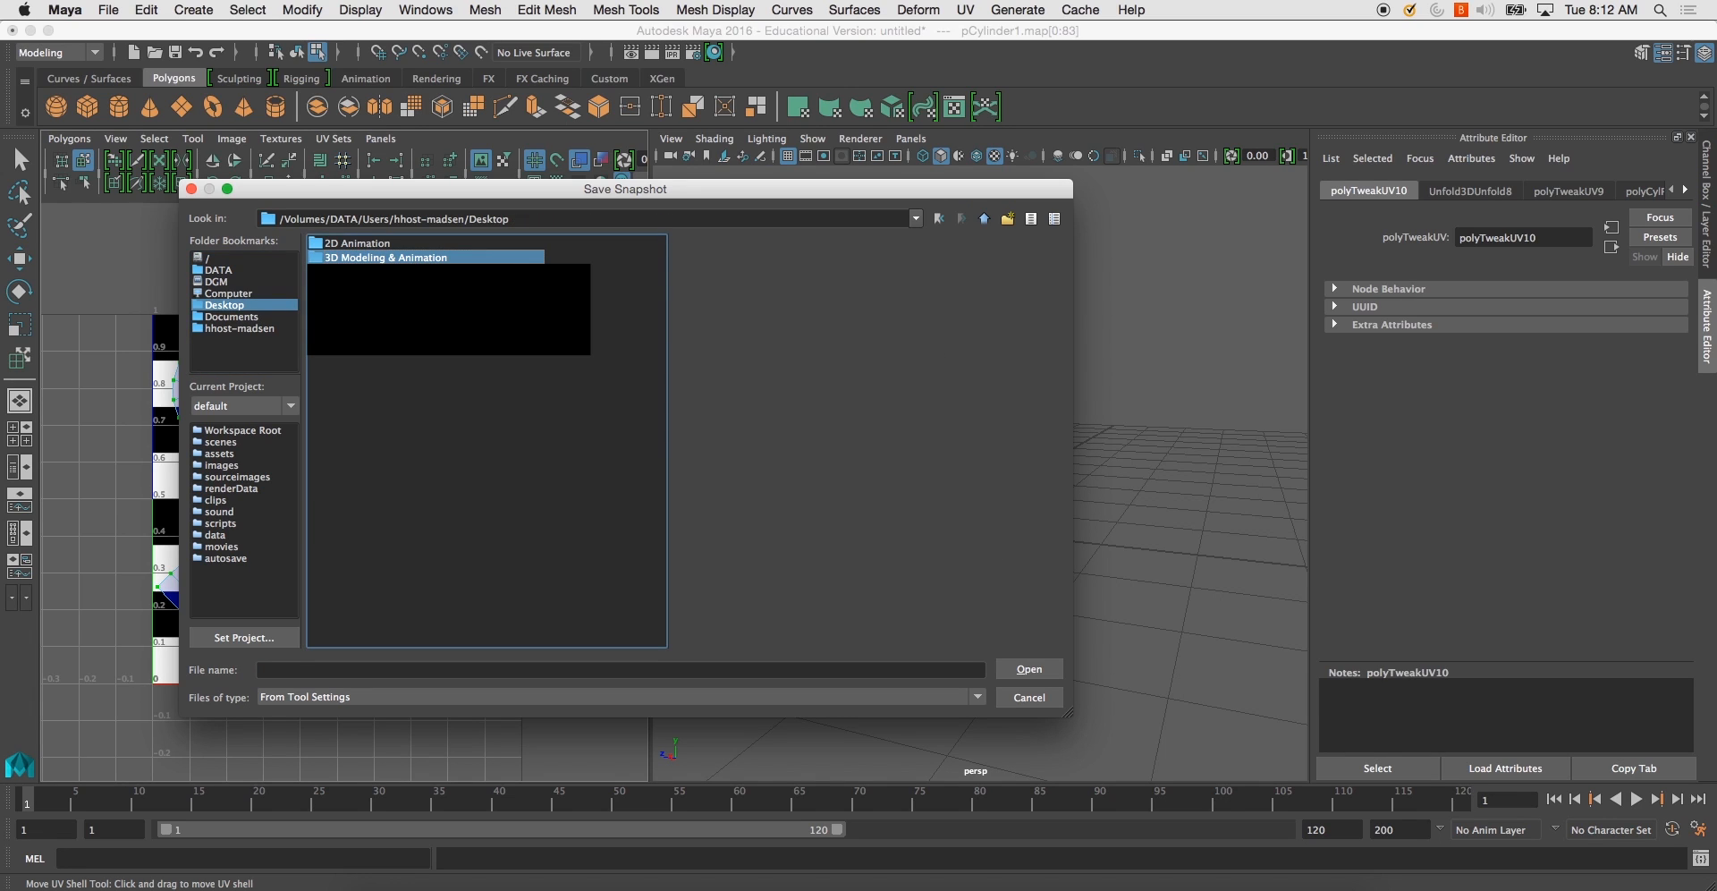
pyautogui.doubleClick(405, 258)
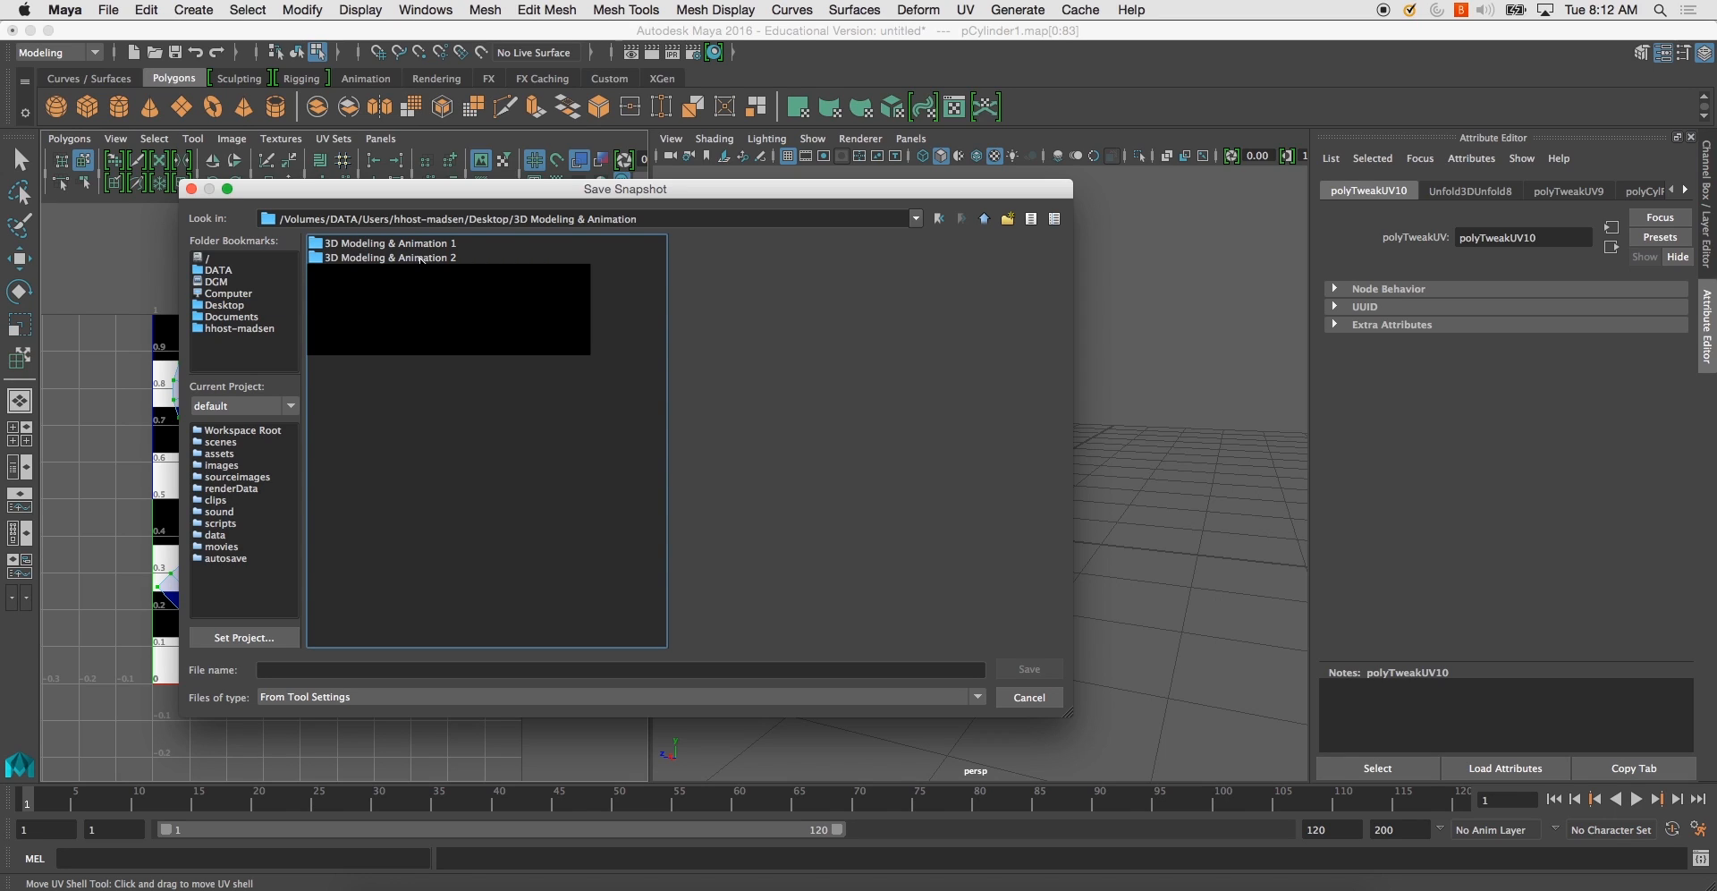
pyautogui.click(421, 260)
pyautogui.doubleClick(438, 243)
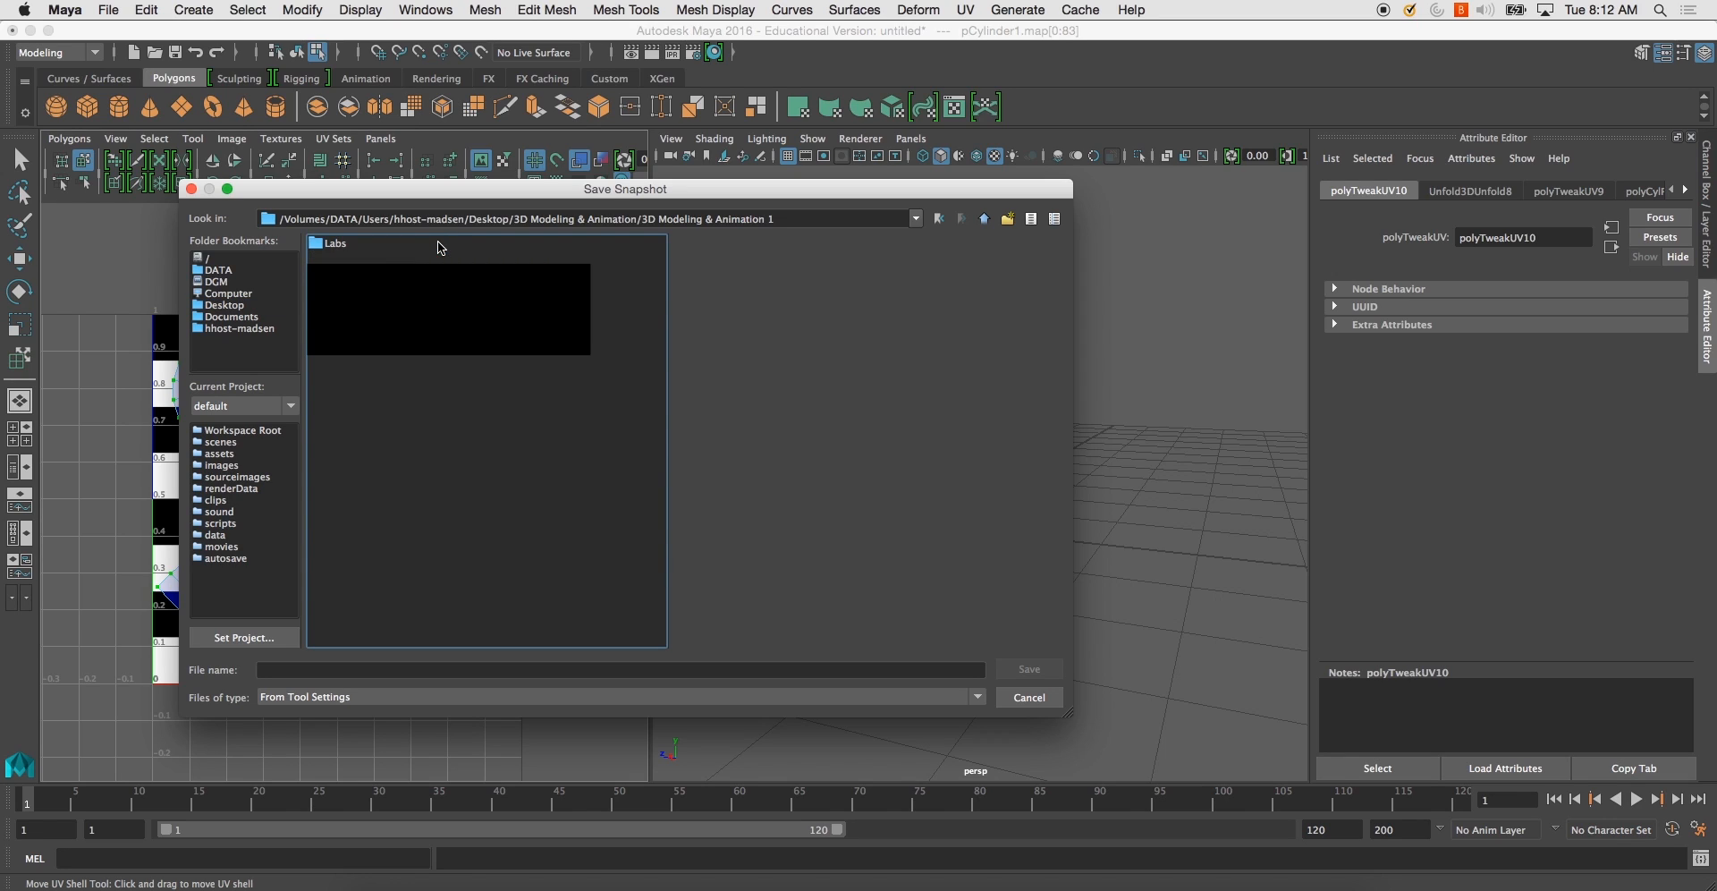
pyautogui.doubleClick(337, 246)
pyautogui.doubleClick(344, 372)
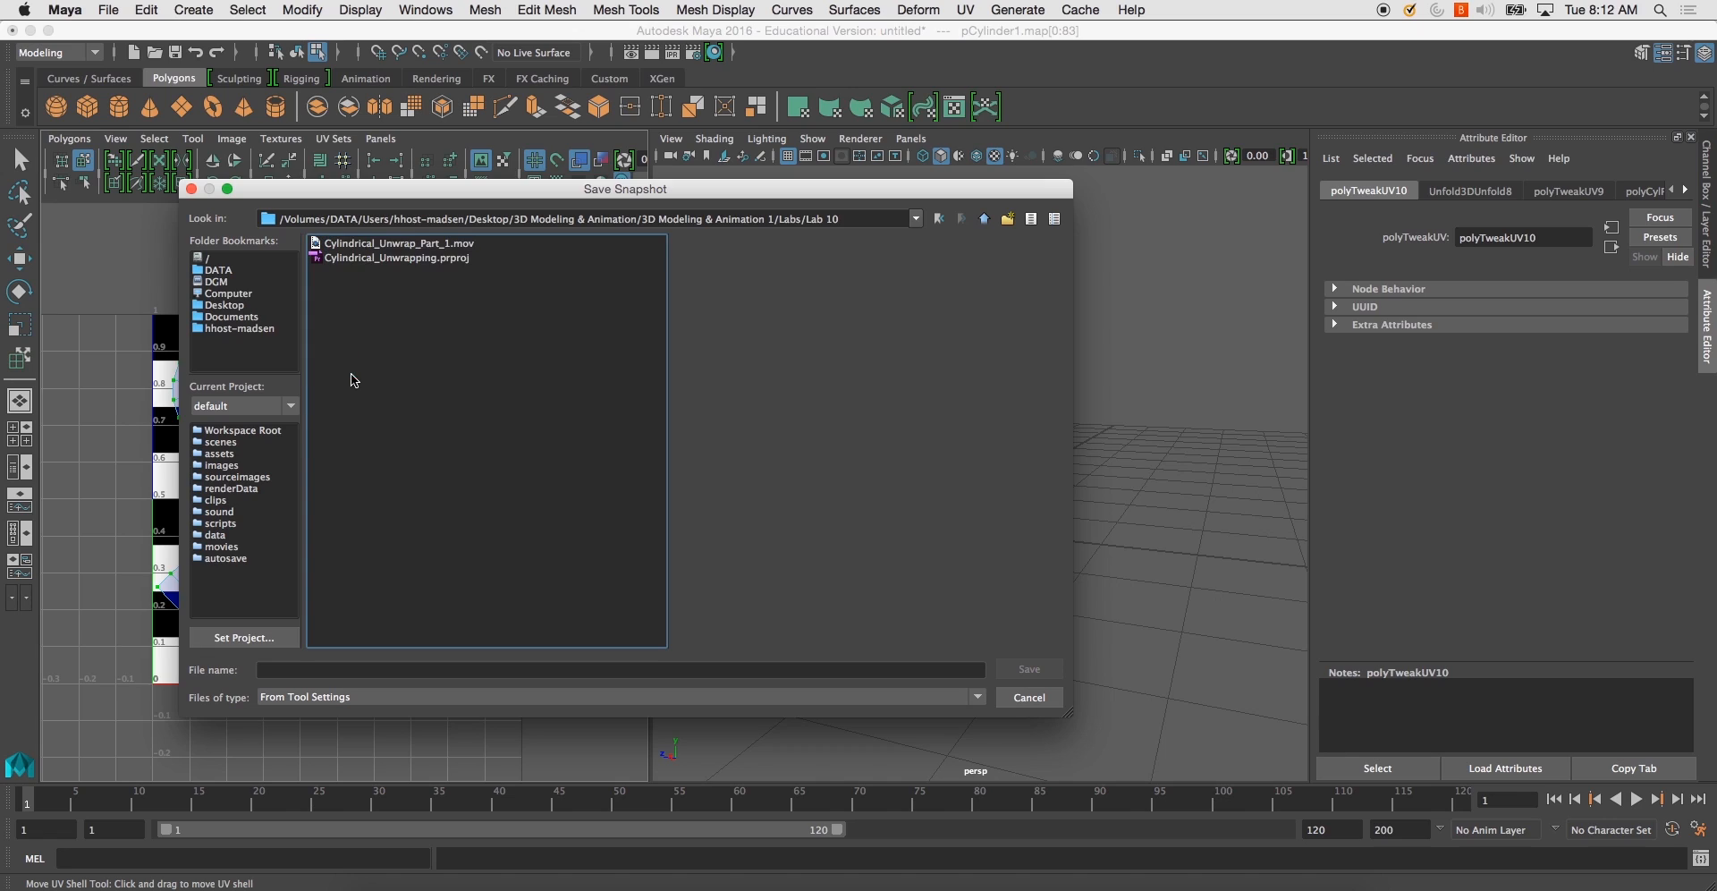
# - Name the UV snapshot file UV_Cylinder
pyautogui.click(533, 669)
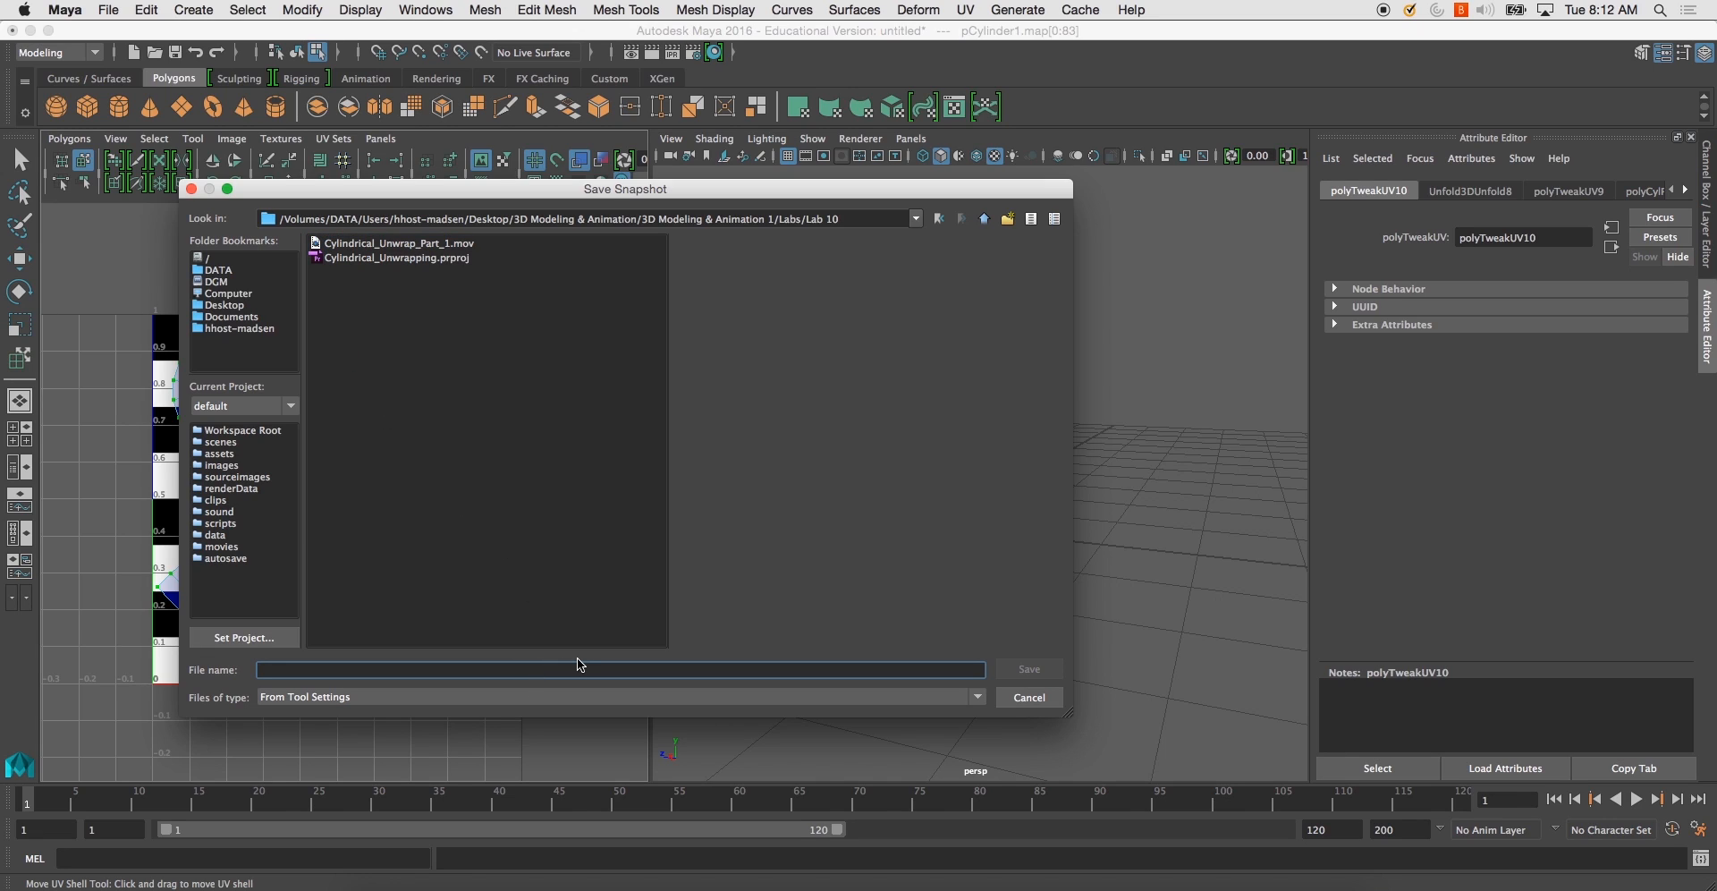
pyautogui.write('U')
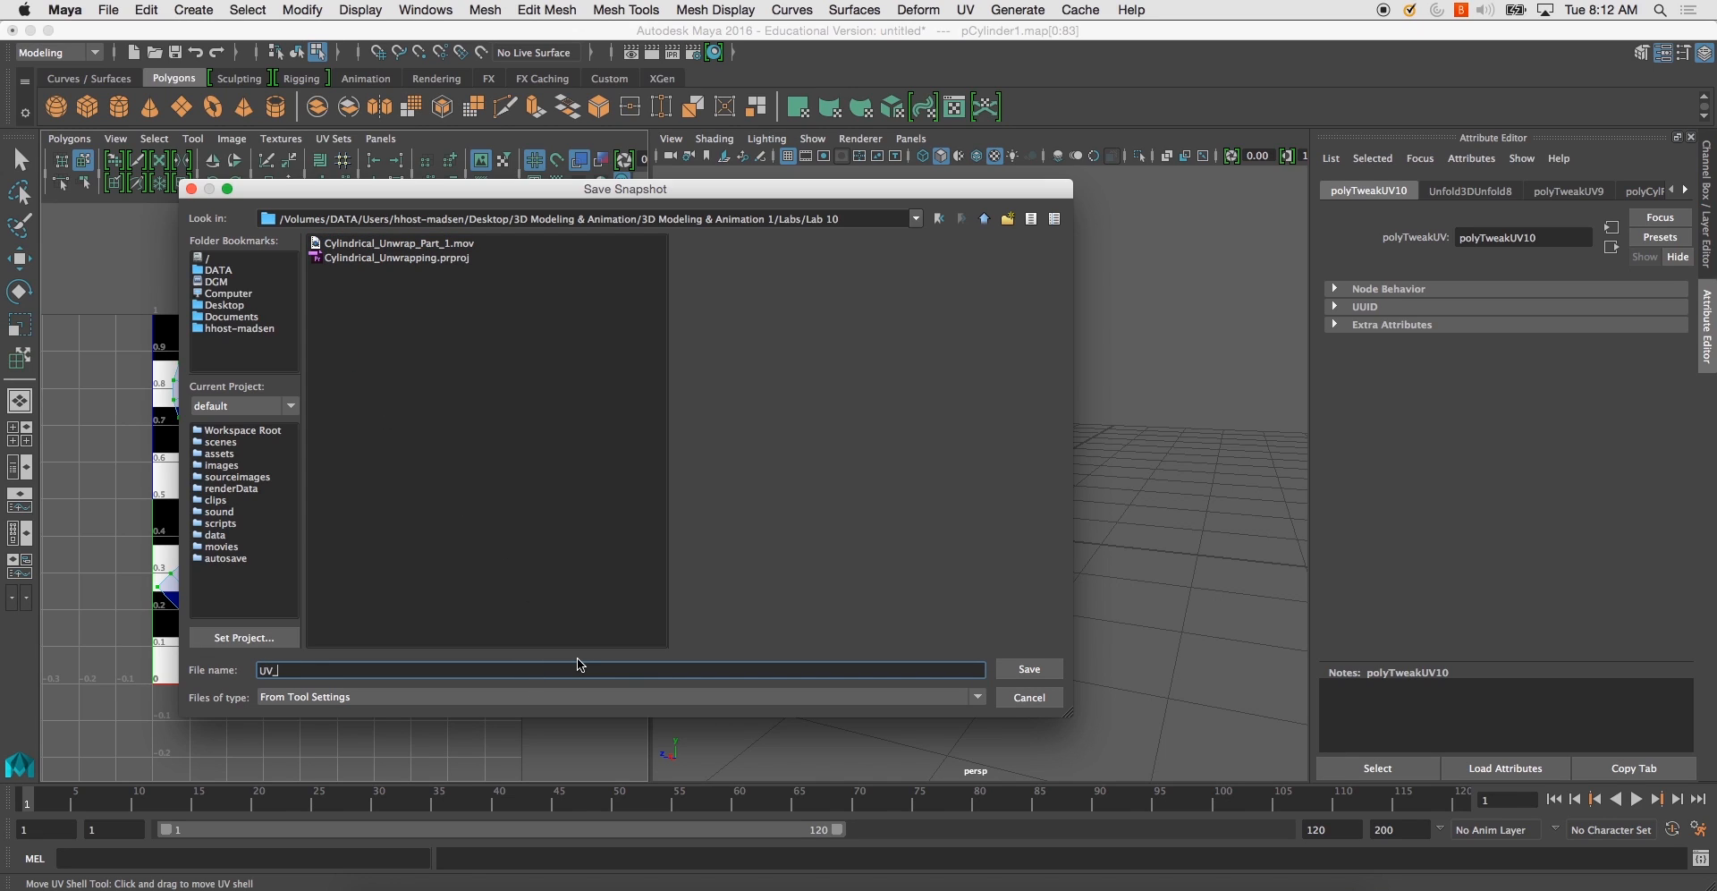
pyautogui.write('V_')
pyautogui.press('BackSpace')
pyautogui.press('BackSpace')
pyautogui.press('BackSpace')
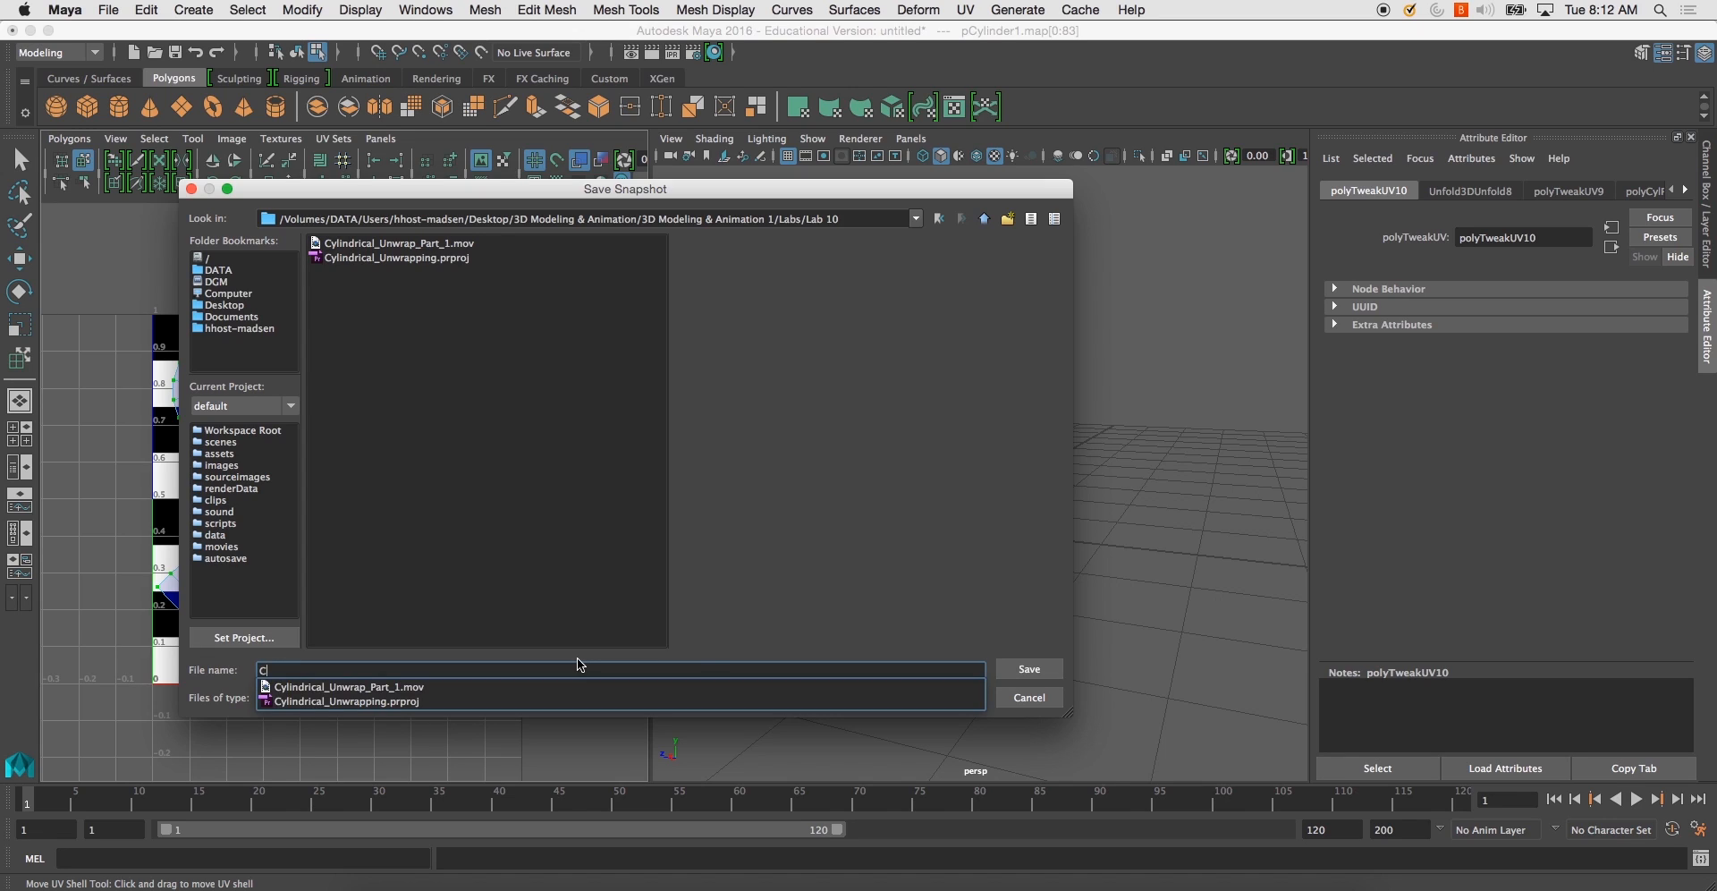
pyautogui.write('UV_Cylinder')
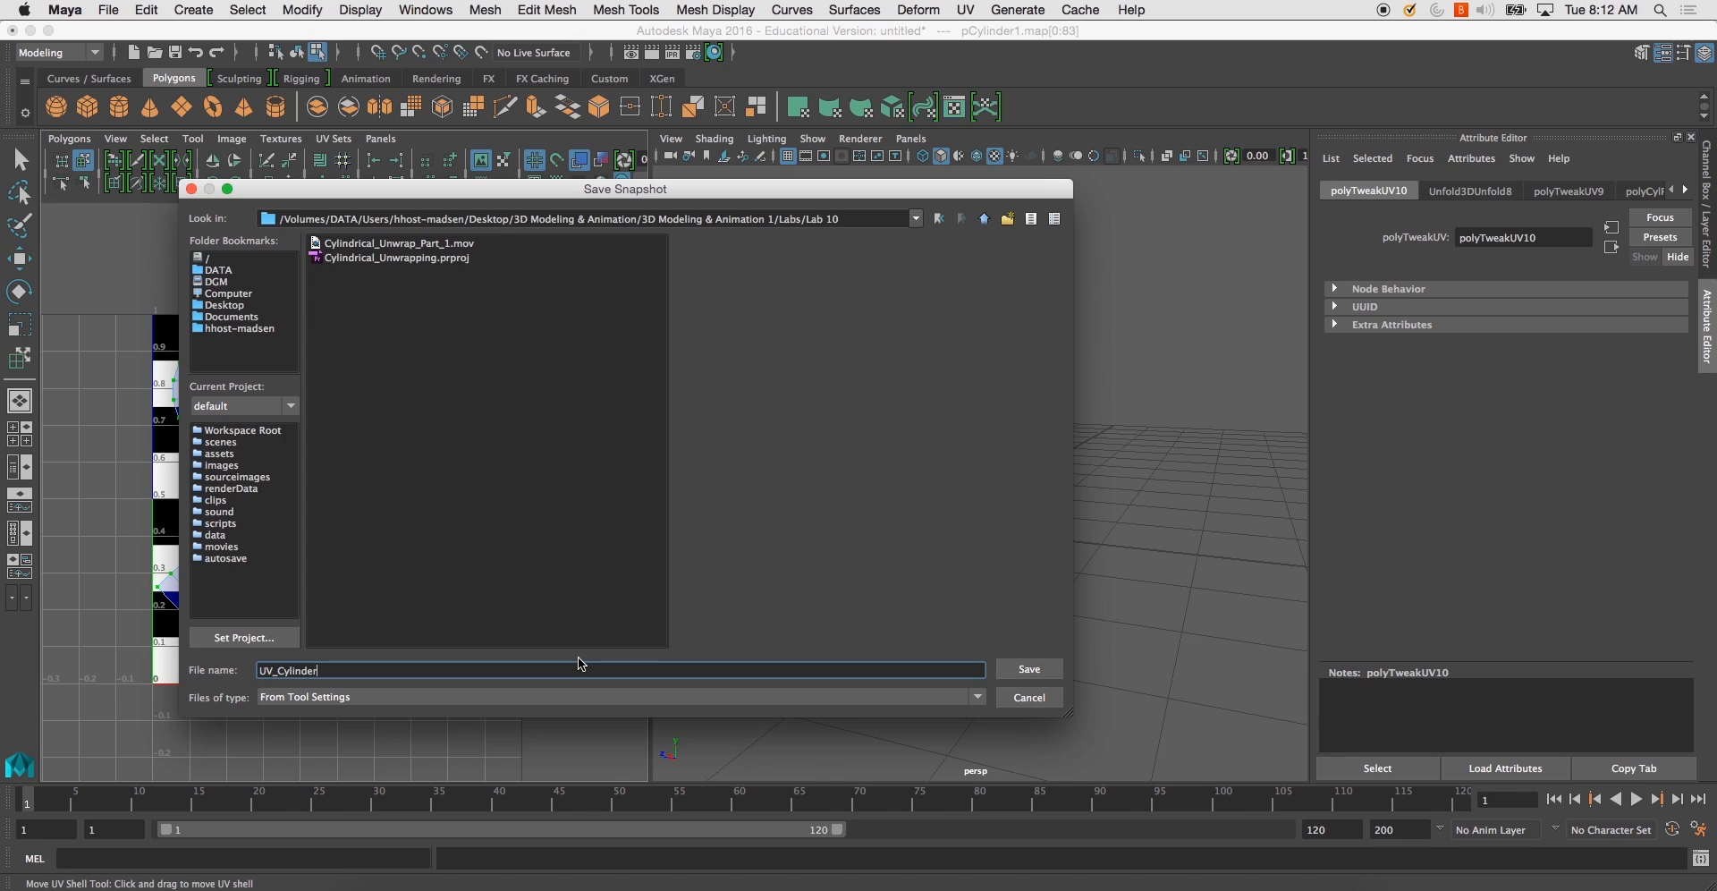
# - Add the .tga extension to the snapshot's file name, save the name, and keep Targa as the image format
pyautogui.write('.tga')
pyautogui.click(1013, 672)
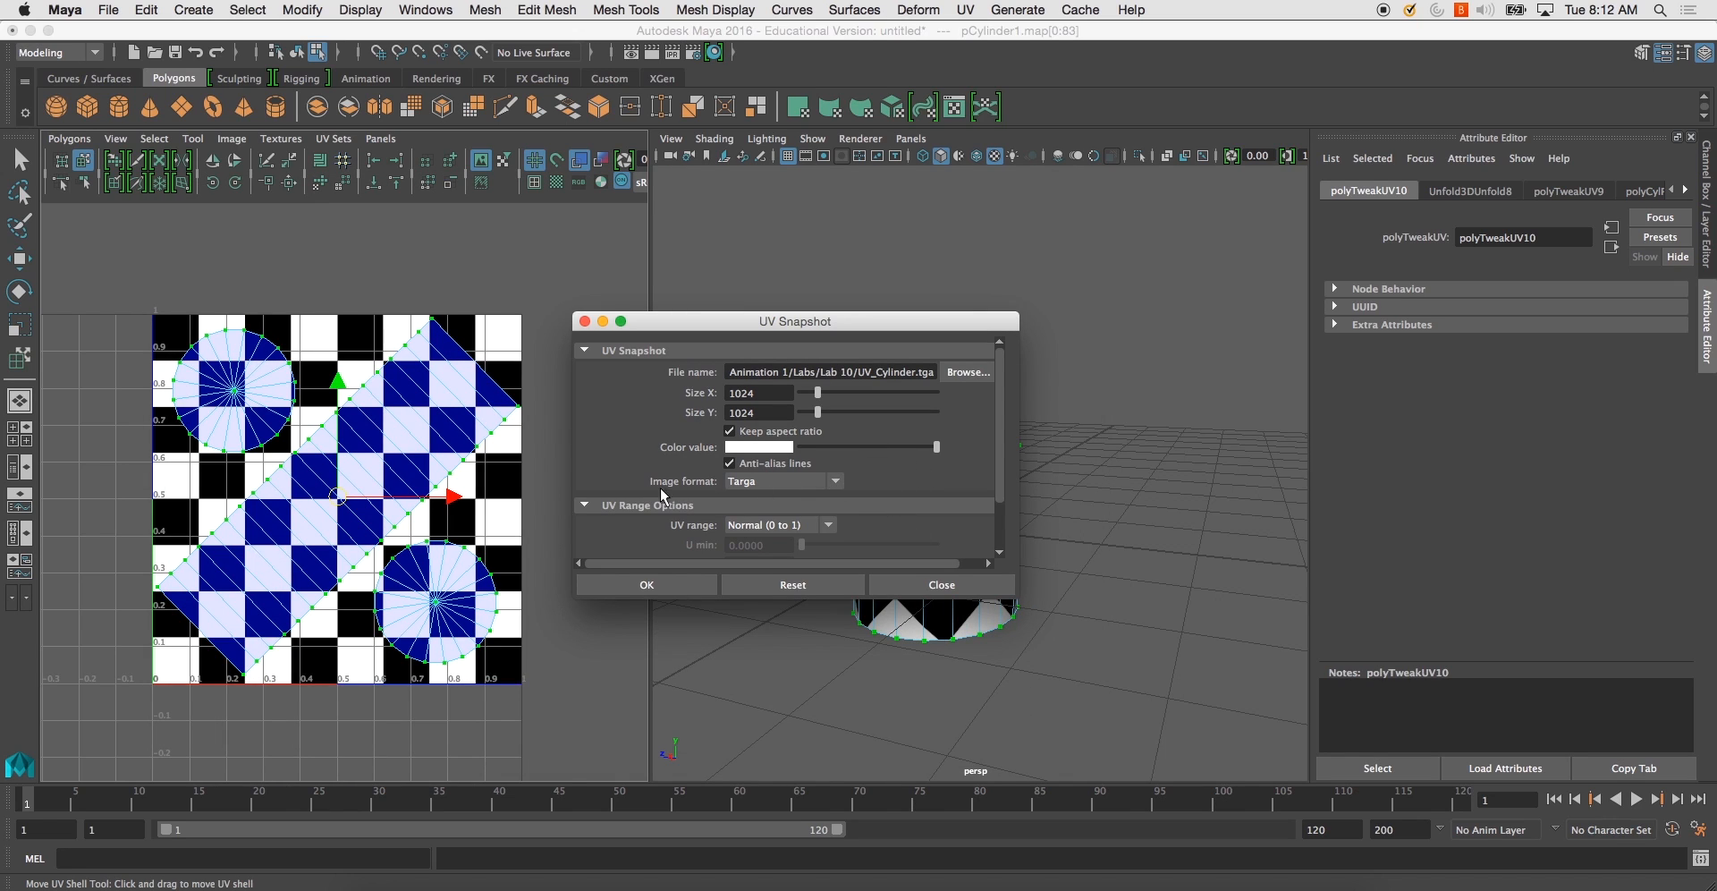
pyautogui.click(745, 487)
pyautogui.click(769, 486)
pyautogui.click(792, 485)
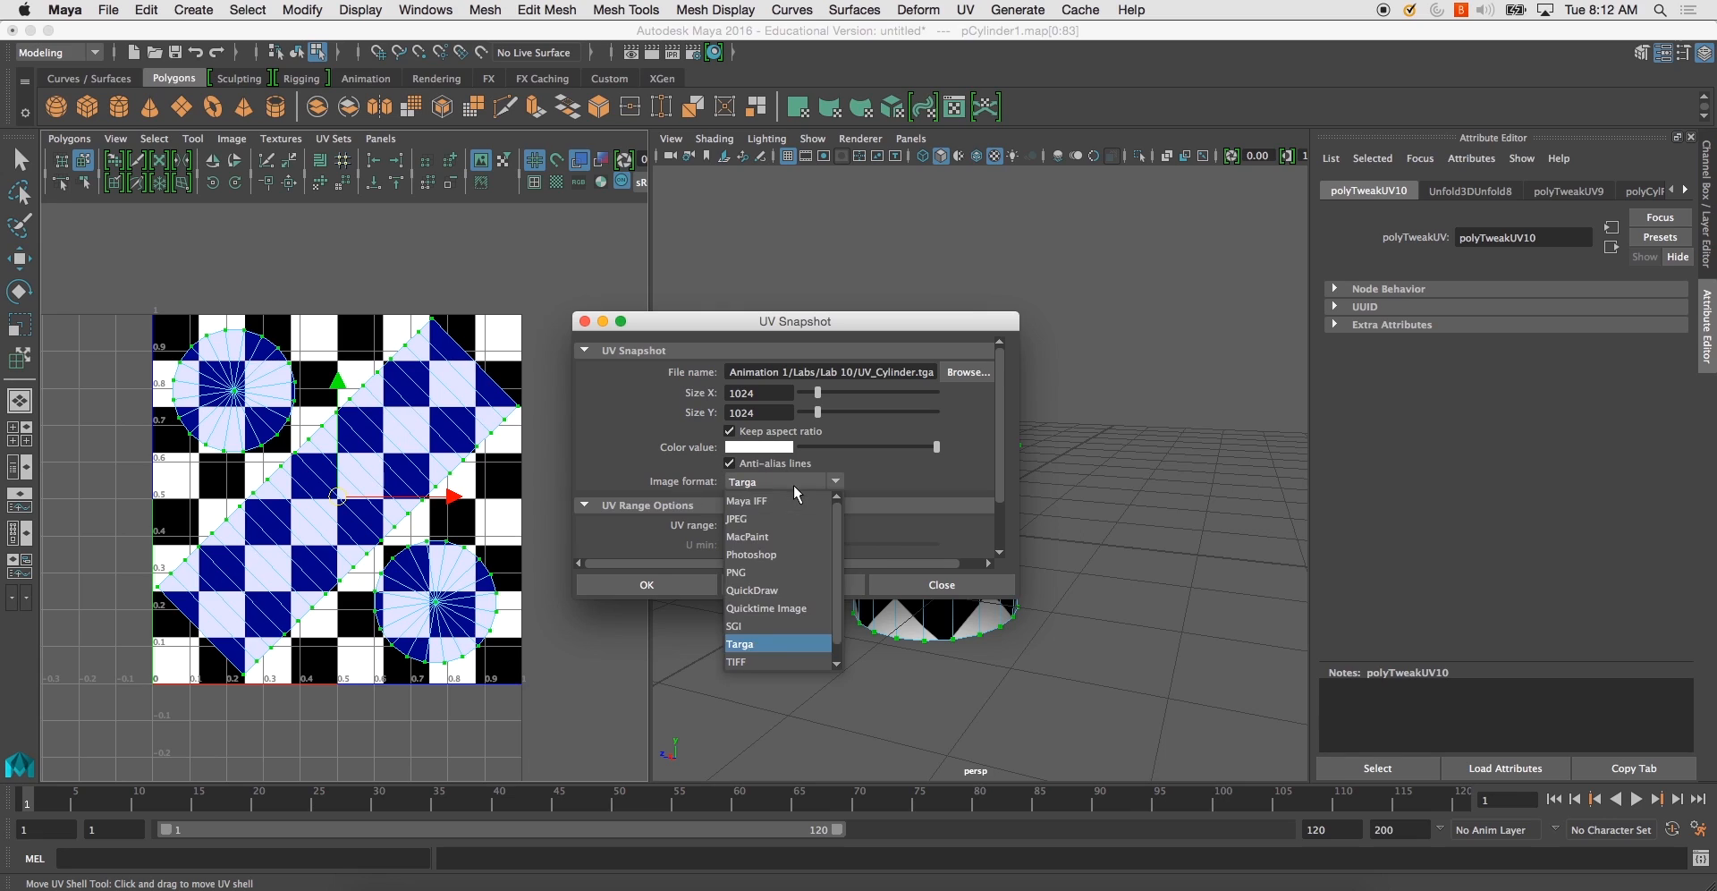
pyautogui.click(809, 644)
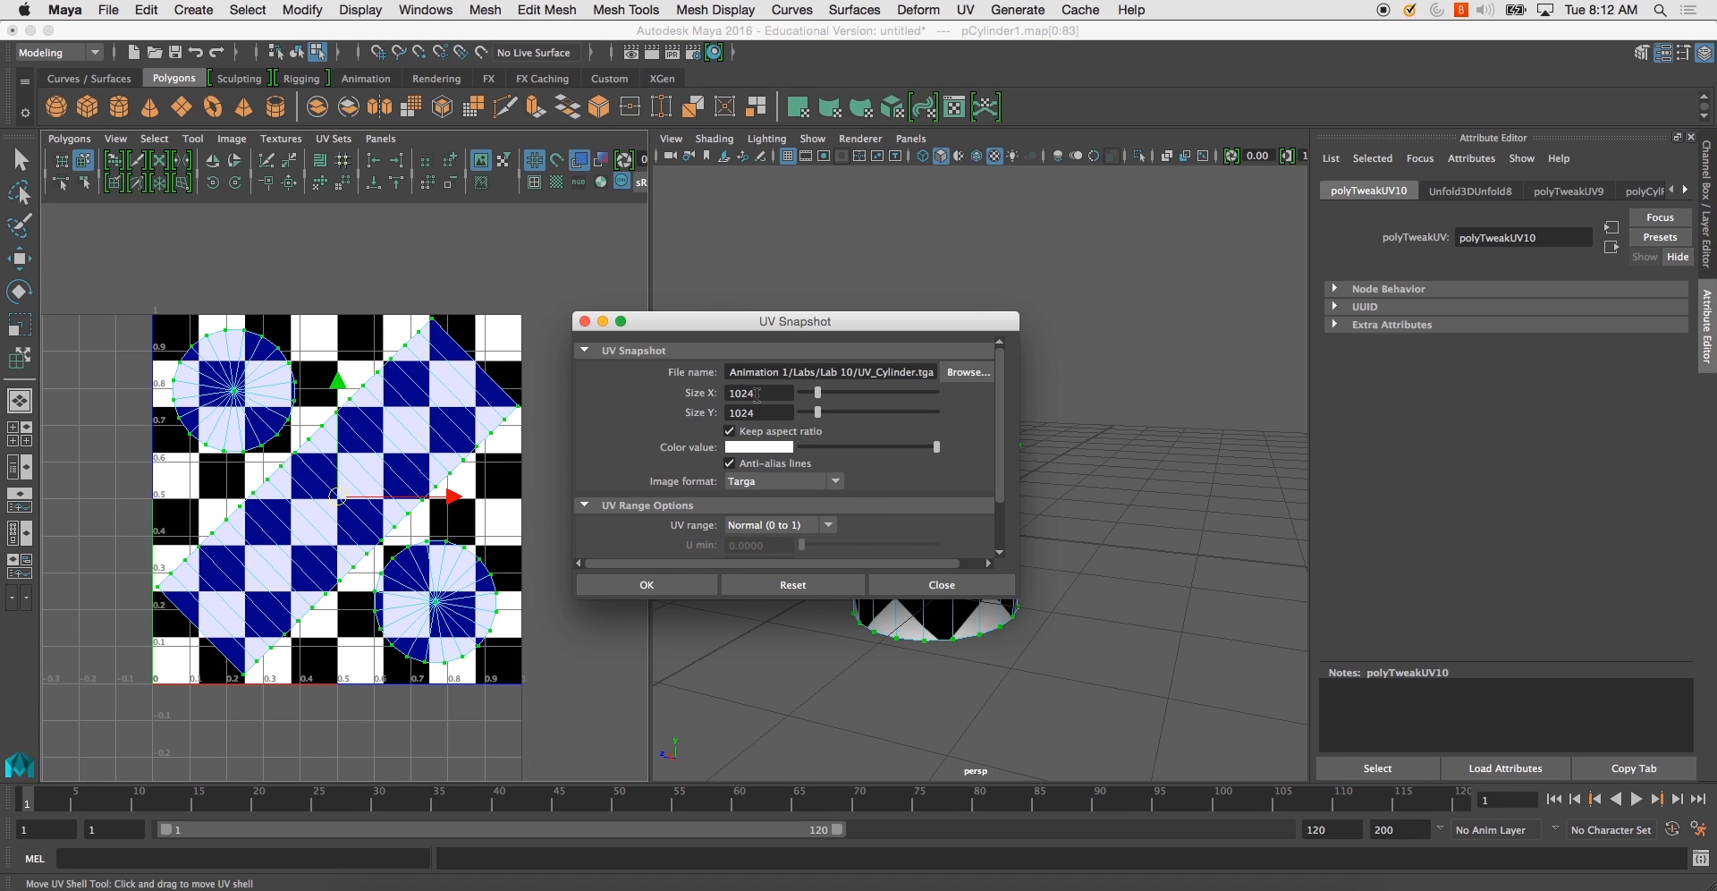
# - Export the UV snapshot at 1024 by 1024 with the Normal (0 to 1) UV range
pyautogui.moveTo(760, 393); pyautogui.dragTo(698, 393)
pyautogui.scroll(-3, 993, 483)
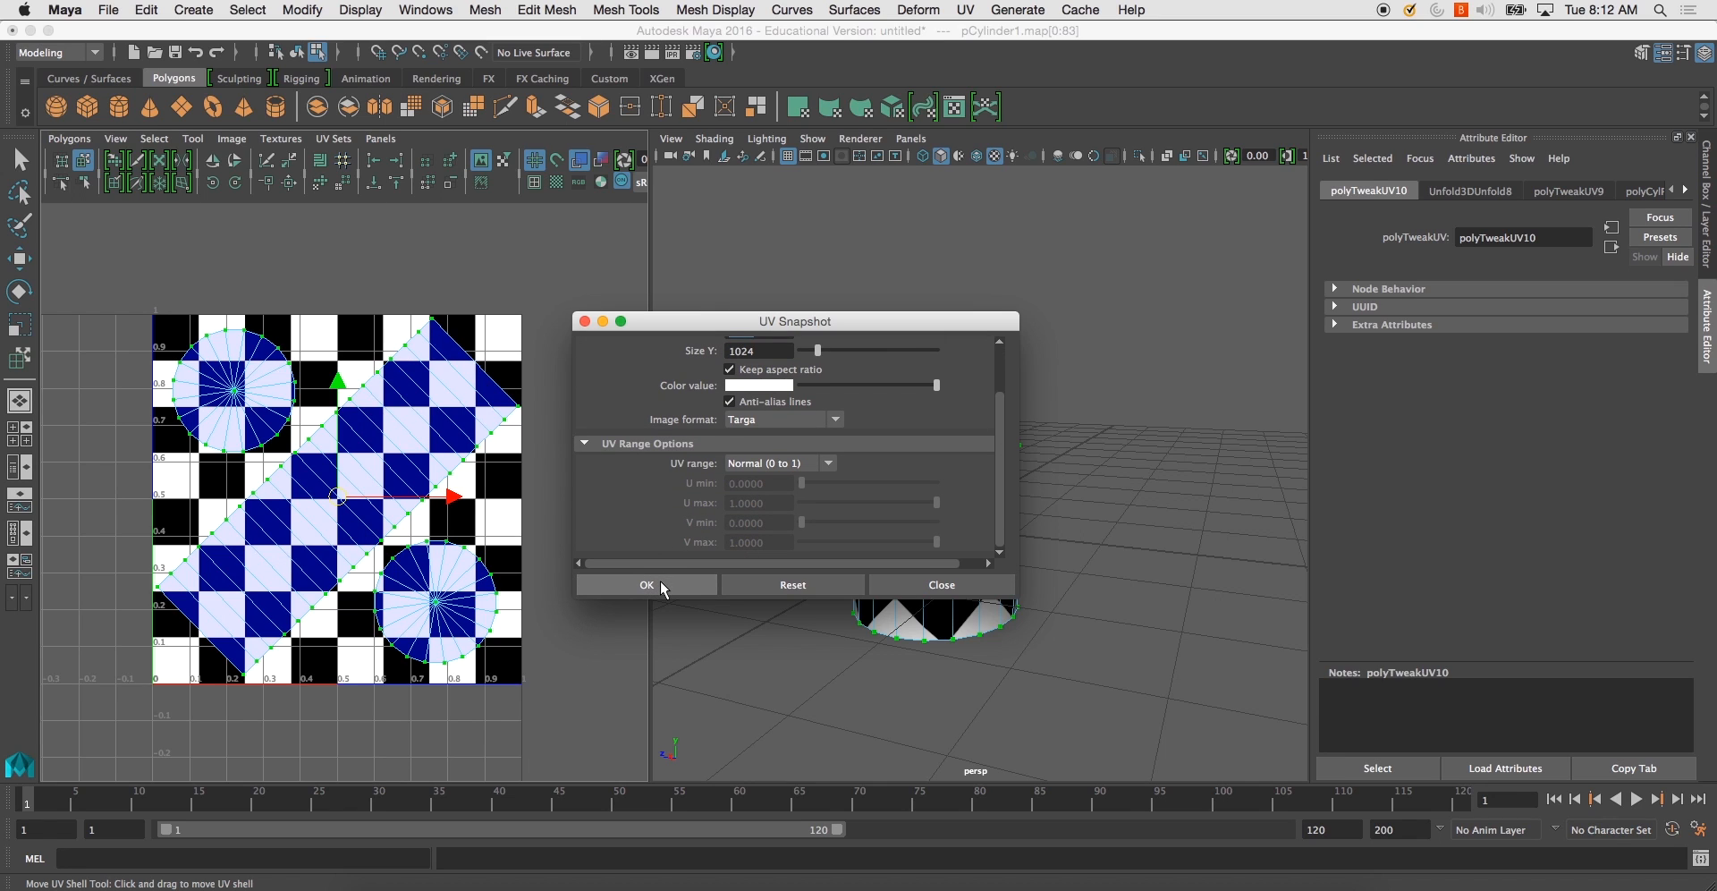
pyautogui.click(647, 585)
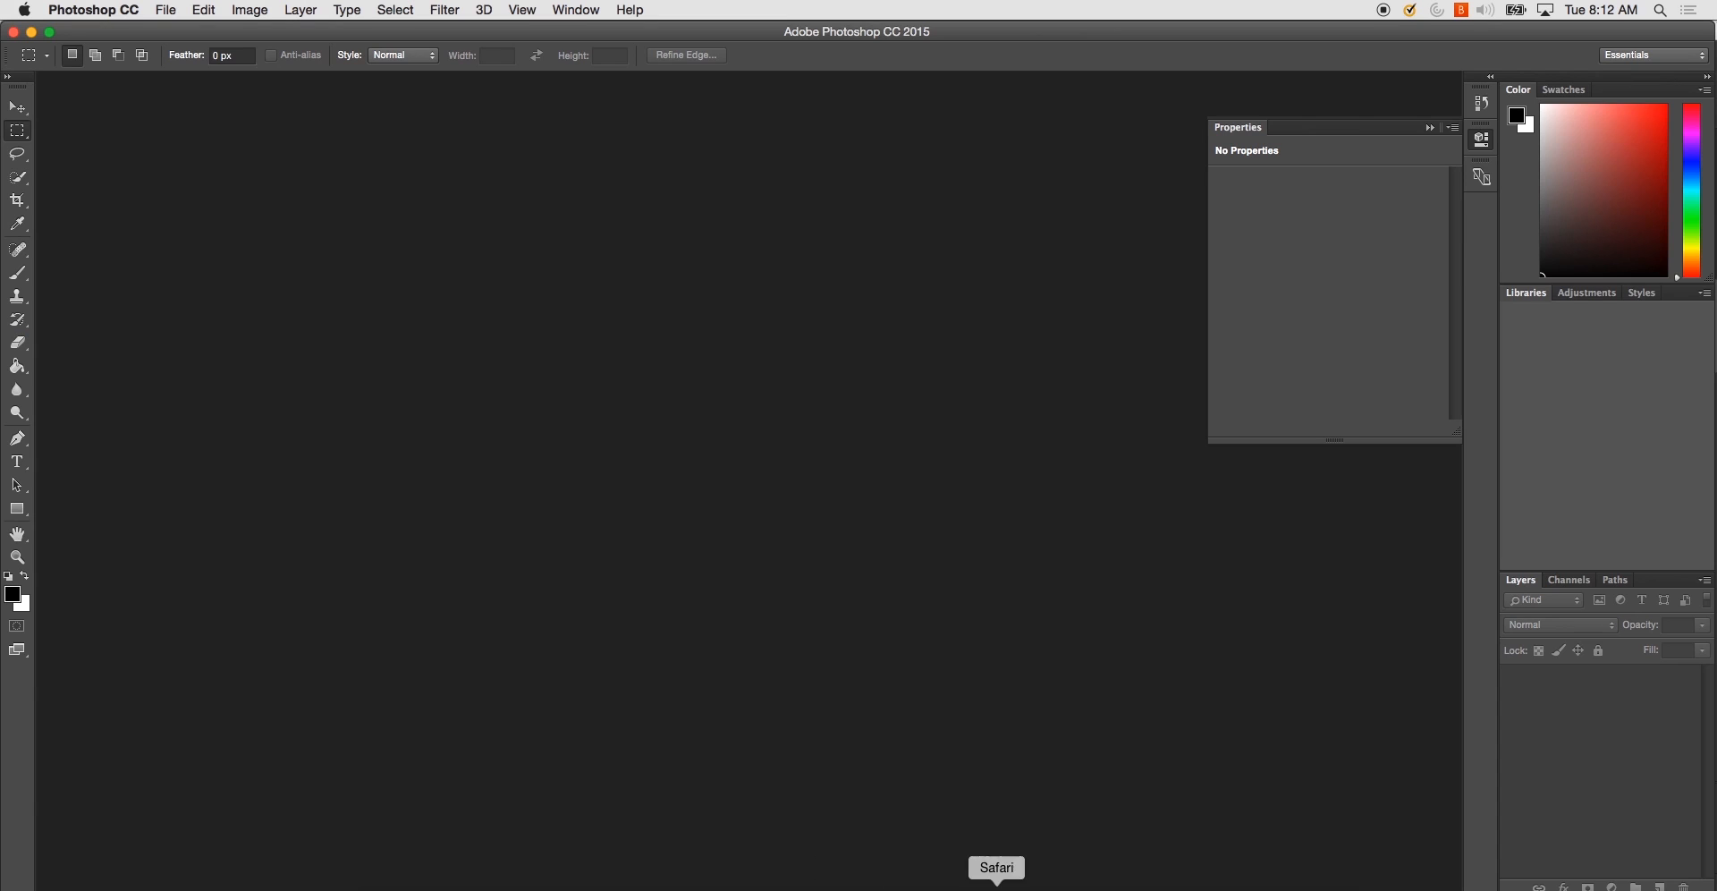
# - Switch to Photoshop and open UV_Cylinder.tga from the Desktop folder 3D Modeling & Animation/3D Modeling & Animation 1/Labs/Lab 10
pyautogui.click(177, 13)
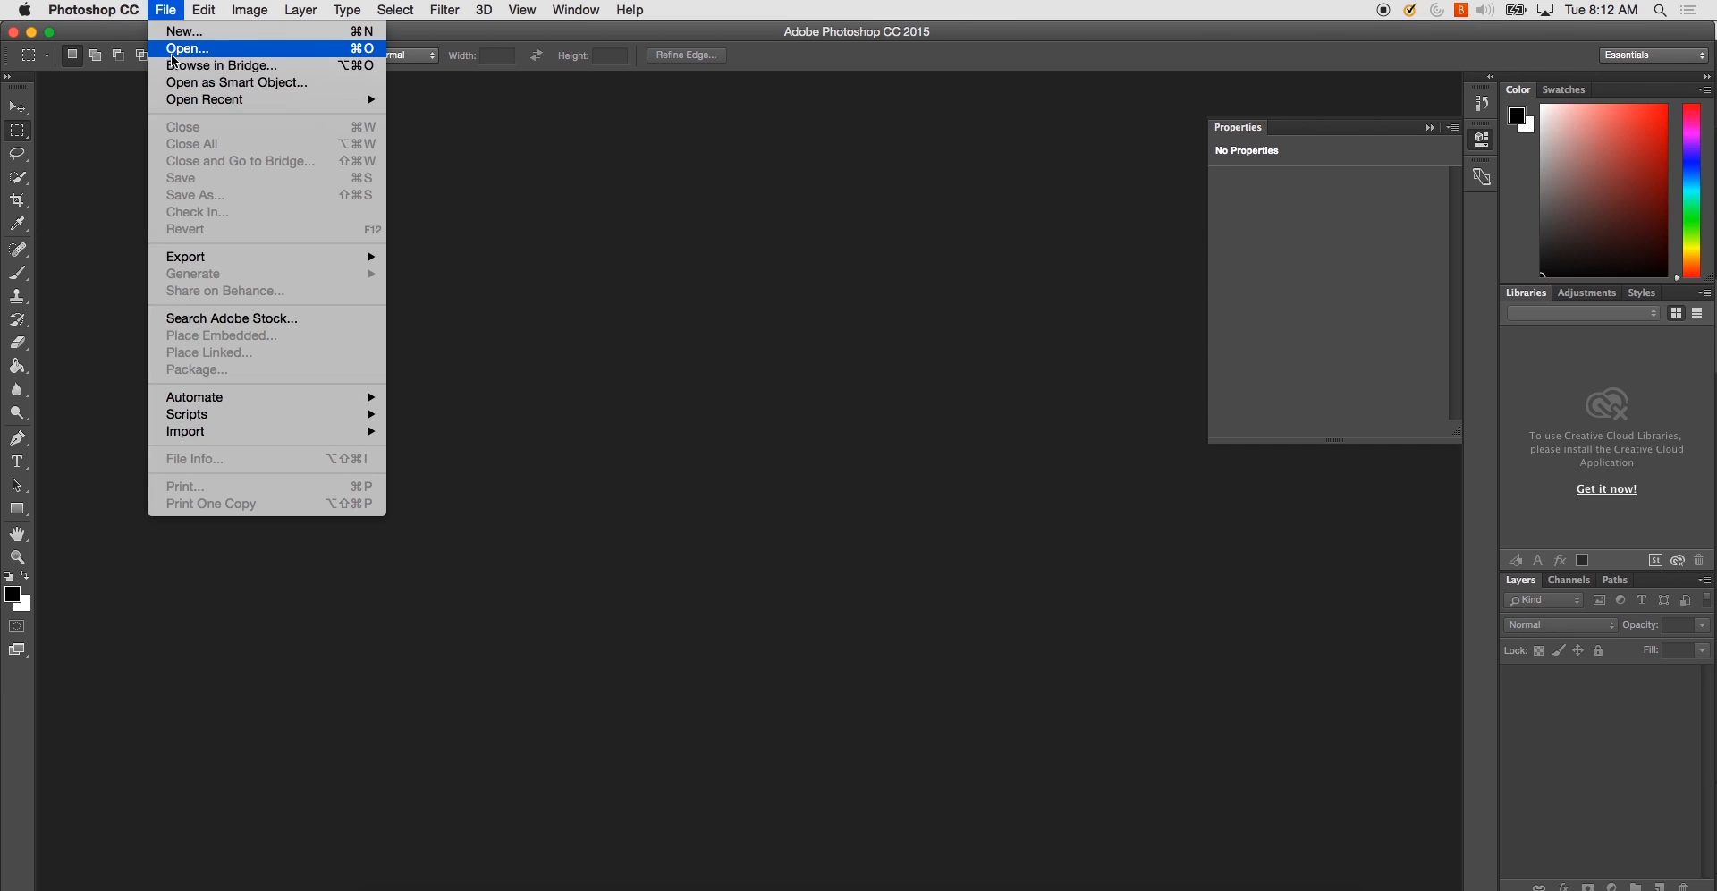
pyautogui.click(184, 45)
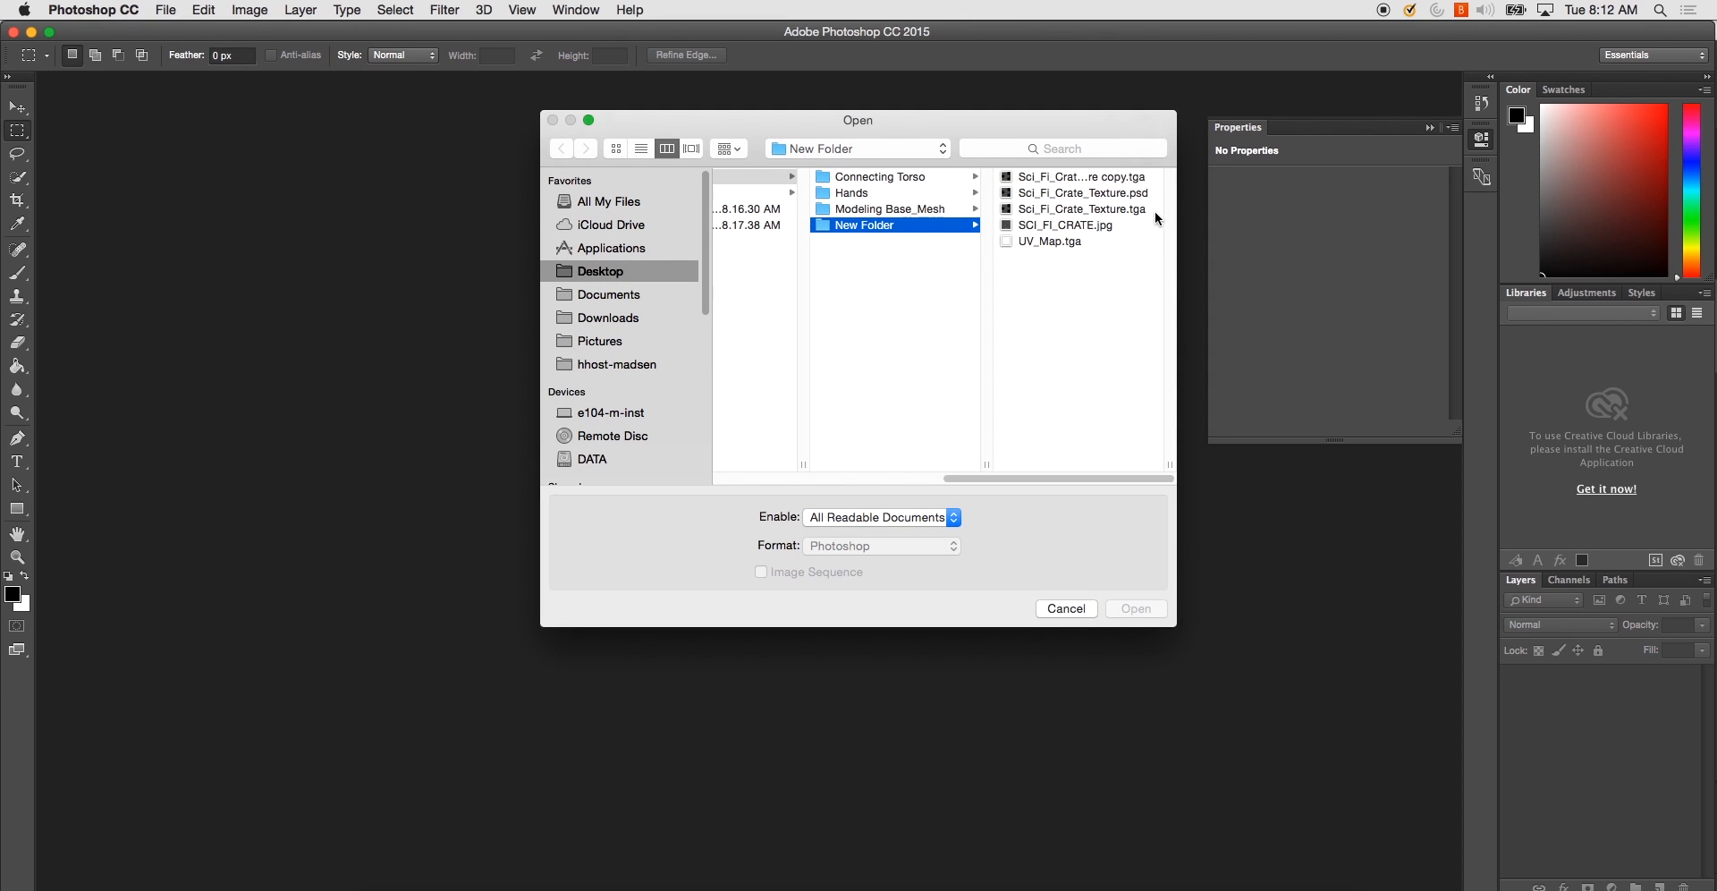
pyautogui.click(620, 272)
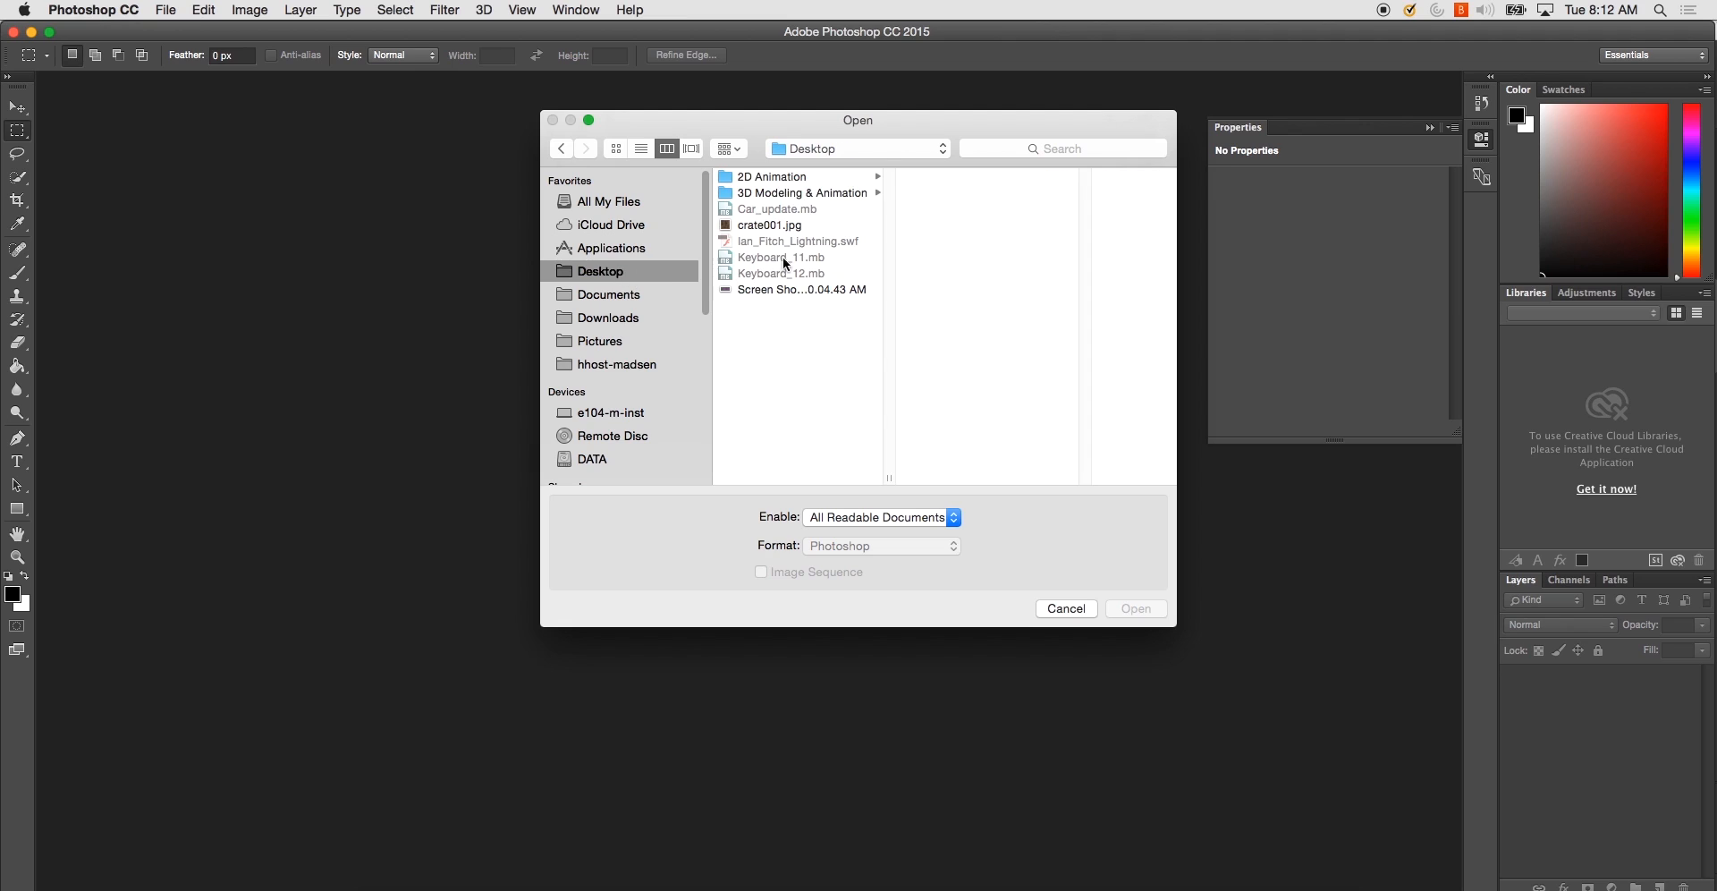
pyautogui.click(787, 193)
pyautogui.click(967, 179)
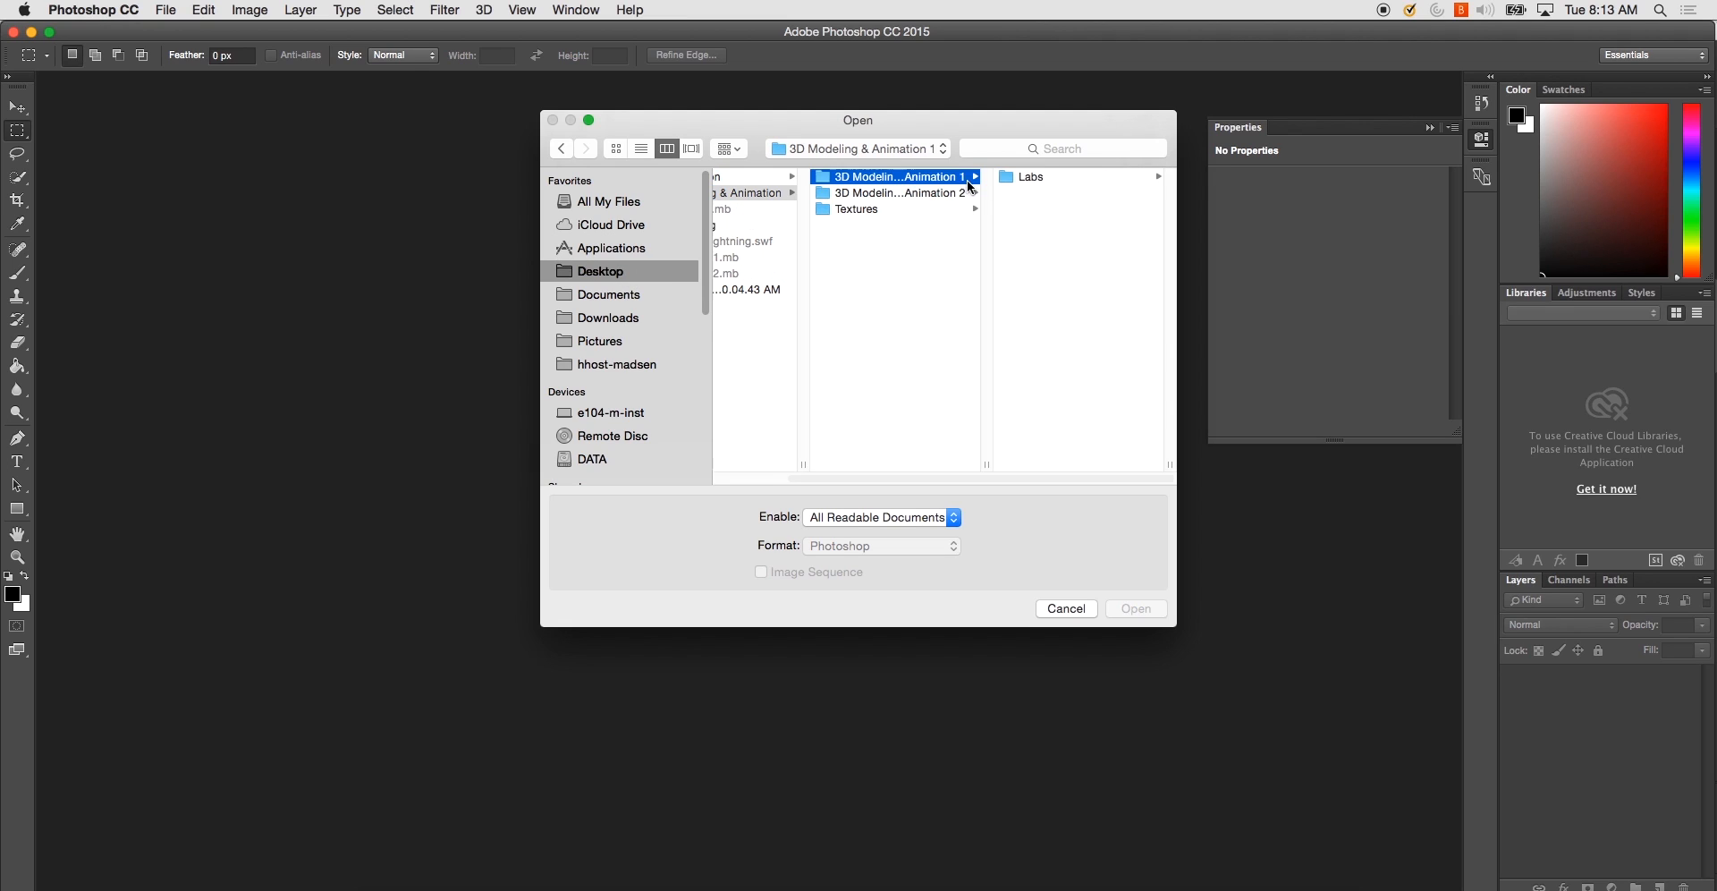
pyautogui.click(1027, 180)
pyautogui.click(1033, 322)
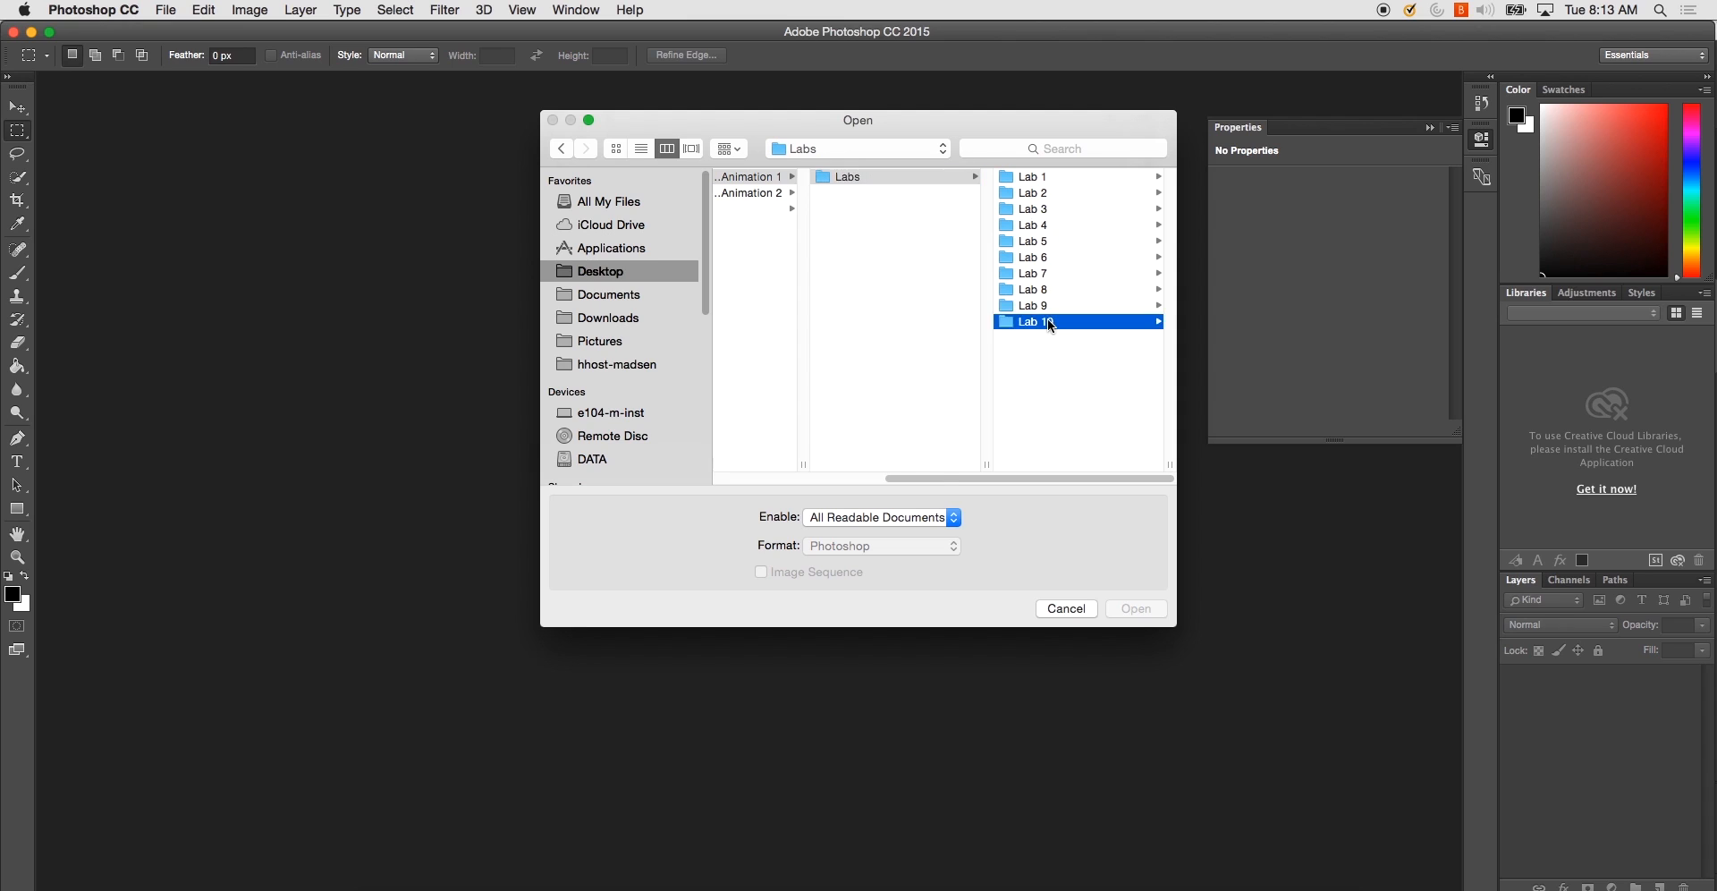
pyautogui.click(1069, 211)
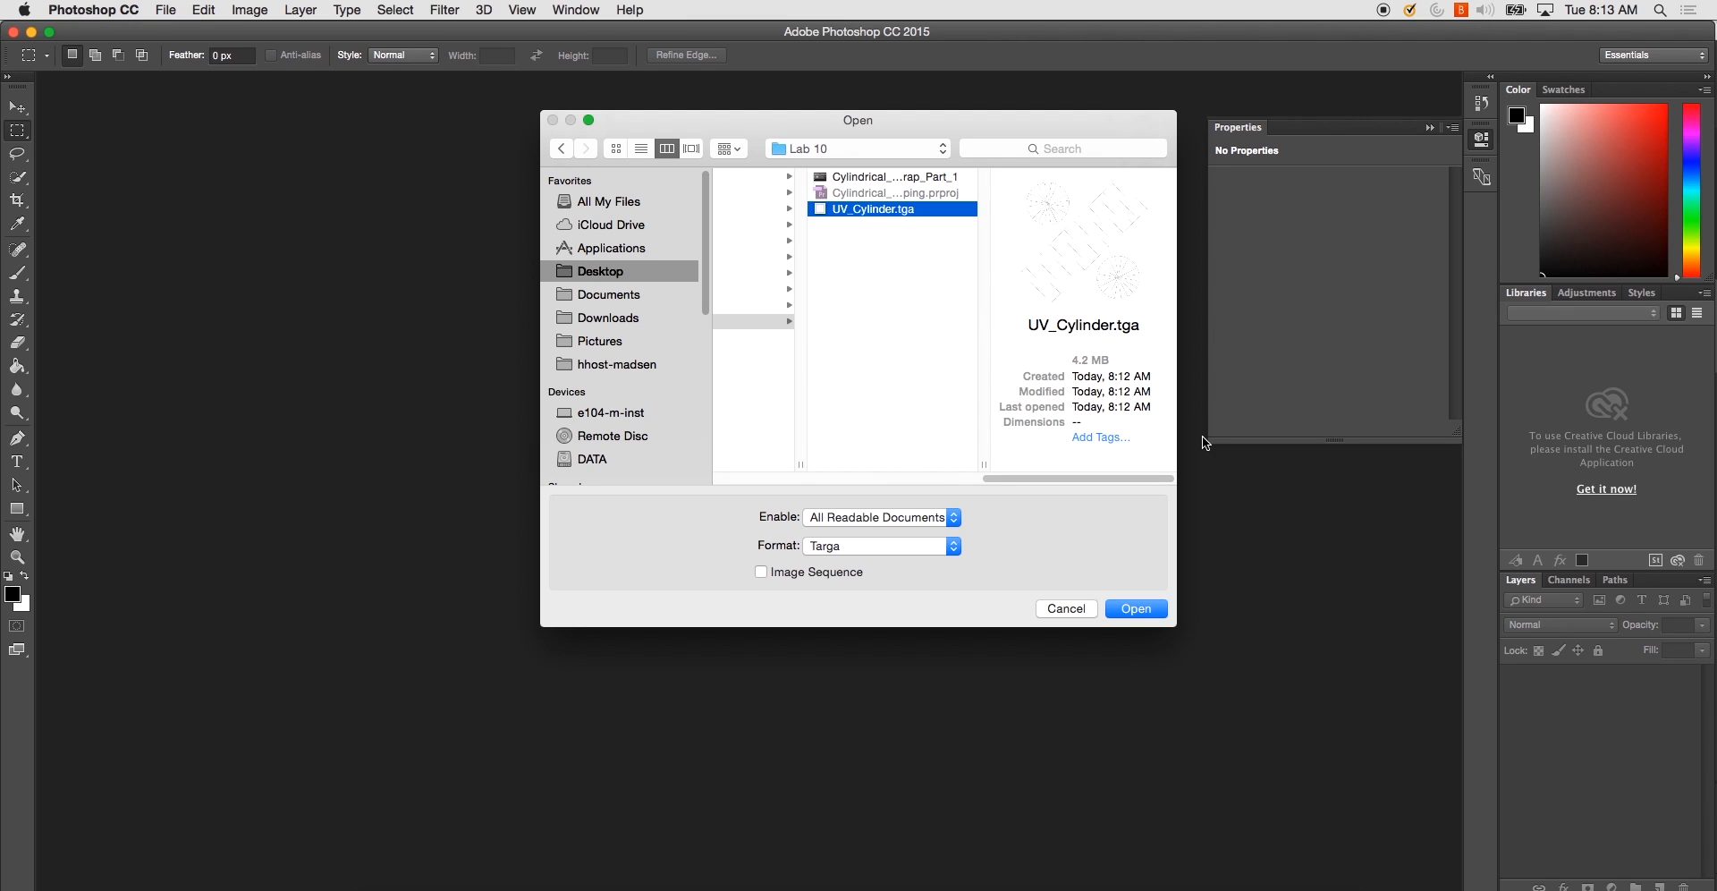
pyautogui.click(1135, 608)
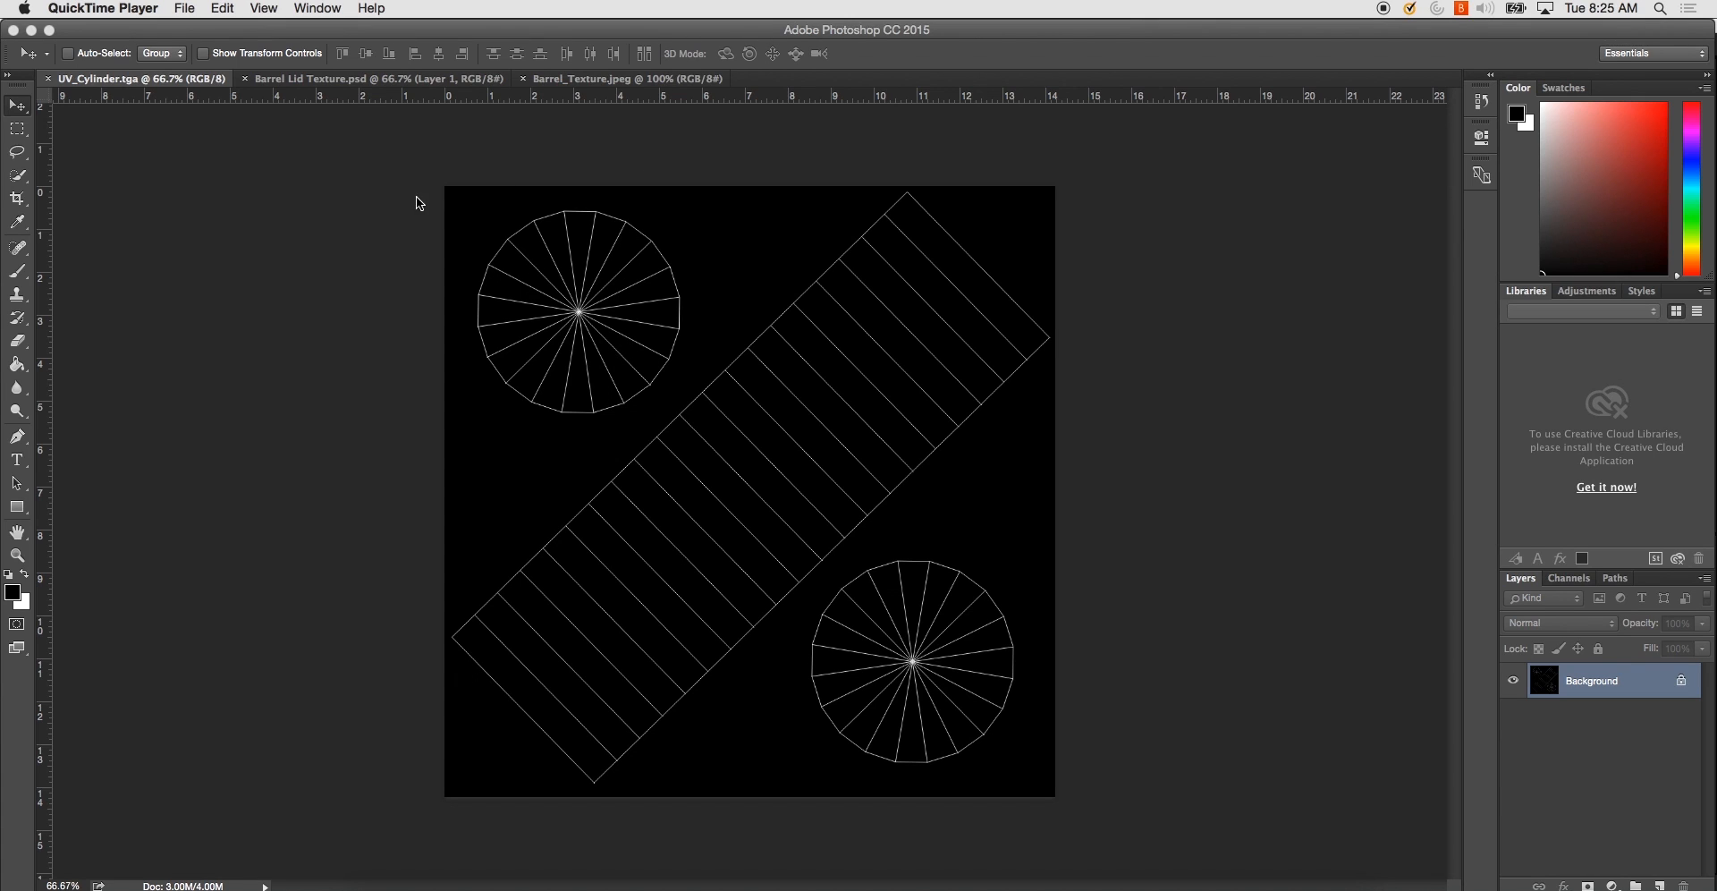
# - Copy the whole lid image from Barrel Lid Texture.psd and paste it into UV_Cylinder.tga
pyautogui.click(441, 83)
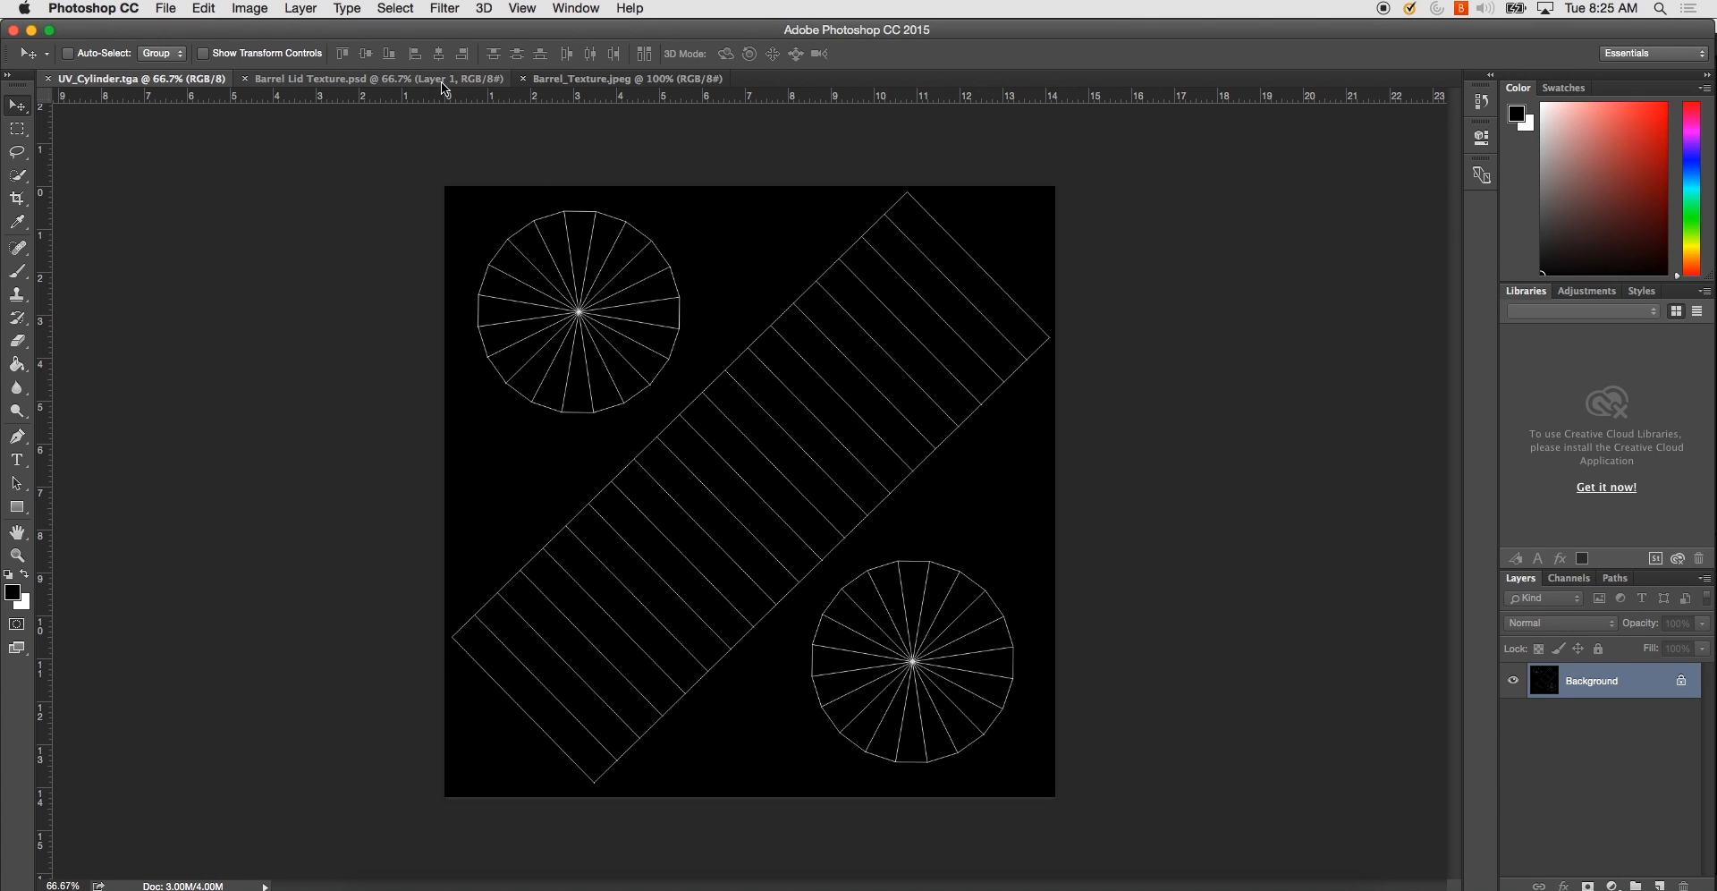
pyautogui.click(442, 82)
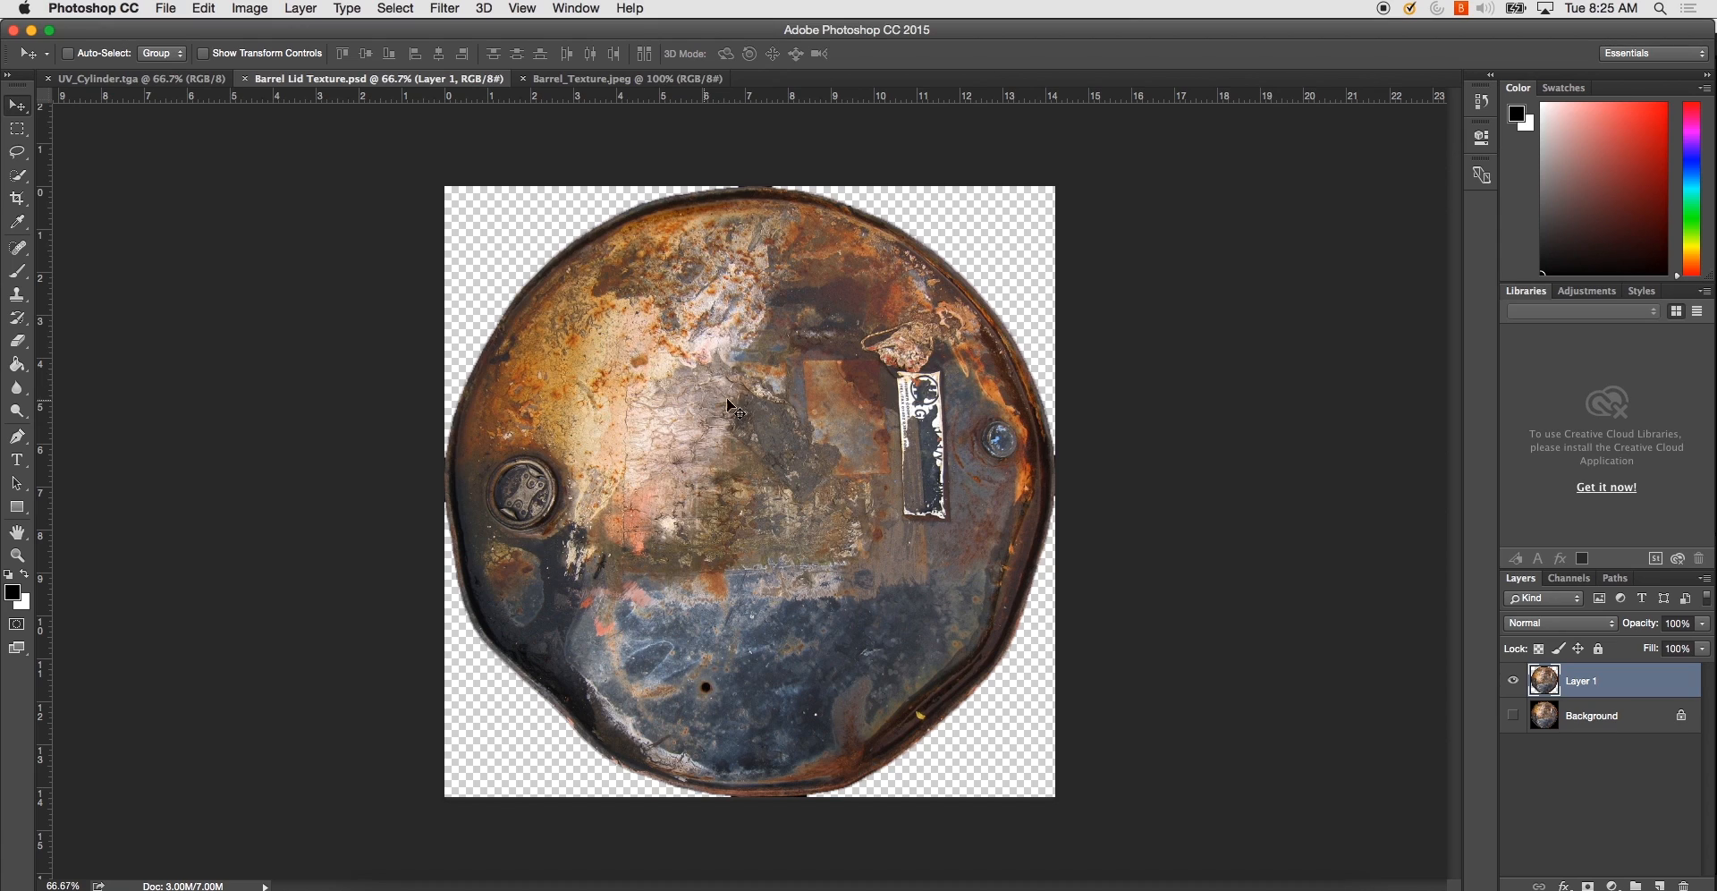
pyautogui.press('super')
pyautogui.press('super+a')
pyautogui.press('super+c')
pyautogui.click(125, 80)
pyautogui.press('super+v')
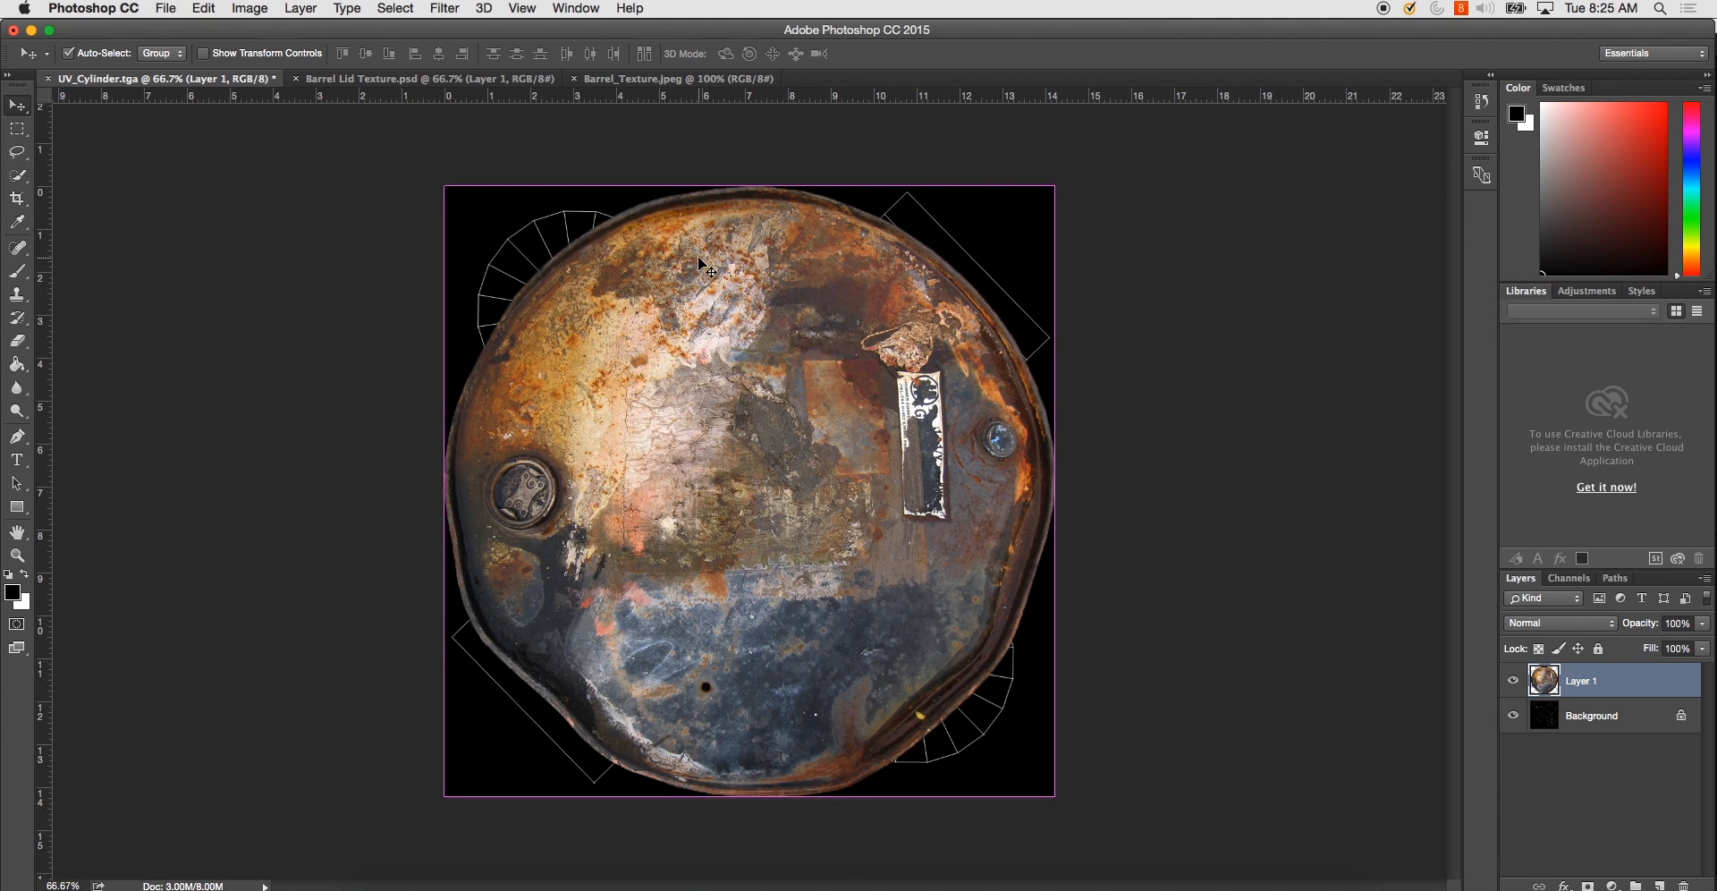
# - Scale the pasted lid proportionally to about 35.6% and place it over the upper-left circular UV shell
pyautogui.press('super+t')
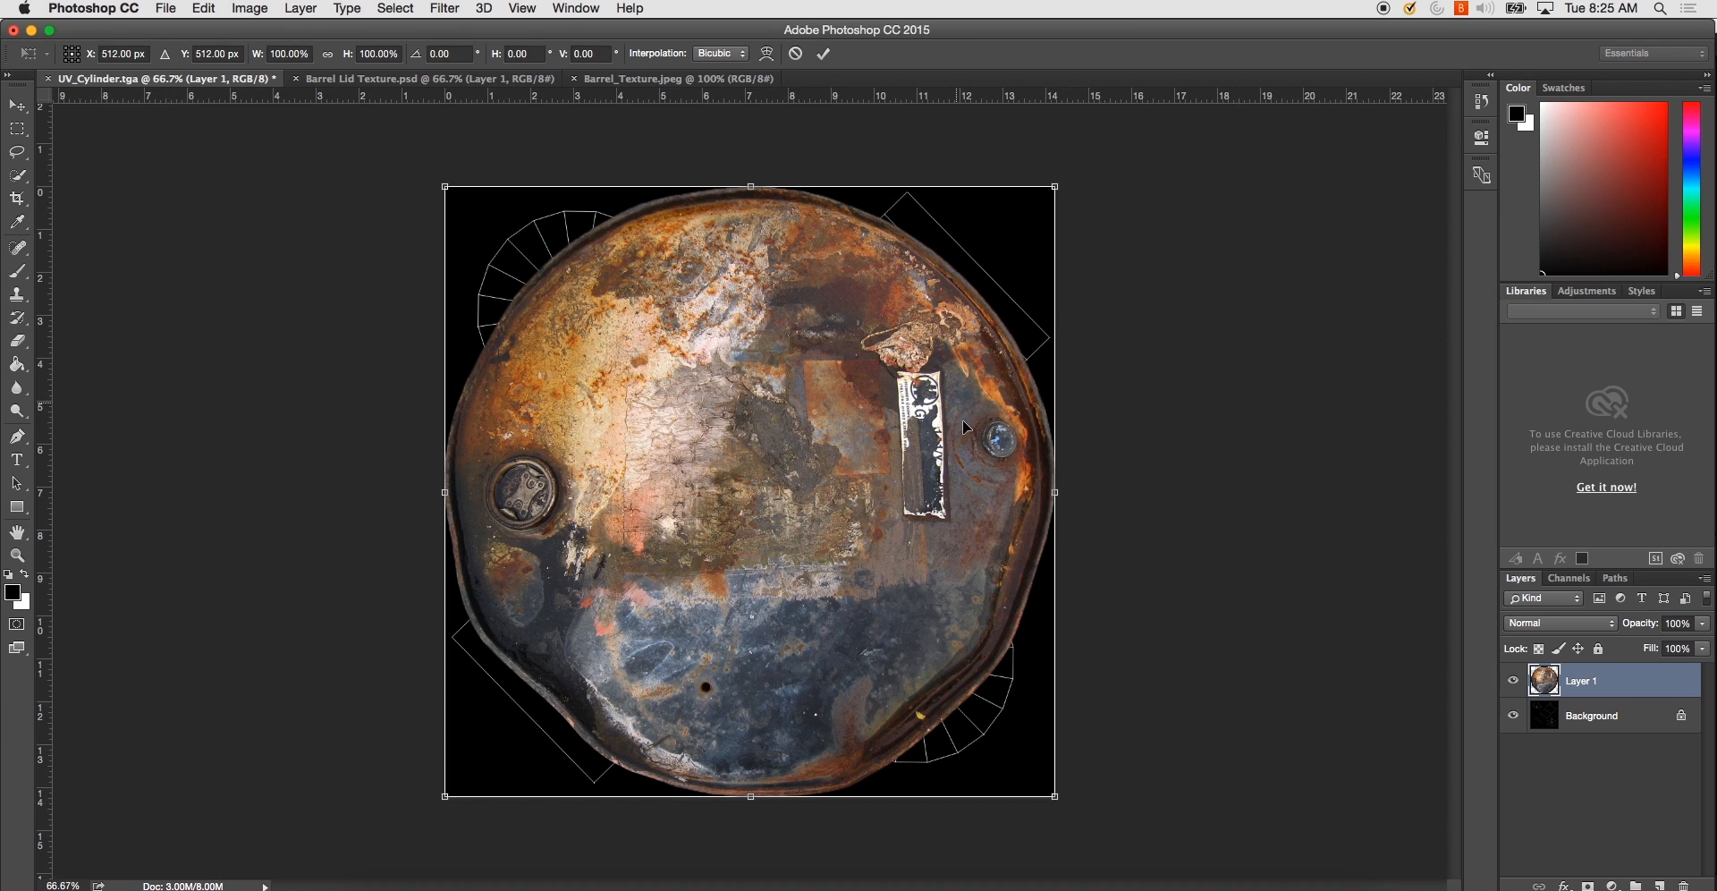
pyautogui.keyDown('shift'); pyautogui.moveTo(1056, 797); pyautogui.dragTo(612, 462); pyautogui.keyUp('shift')
pyautogui.moveTo(560, 350); pyautogui.dragTo(579, 359)
pyautogui.press('super+equal')
pyautogui.press('super+equal')
pyautogui.press('super+equal')
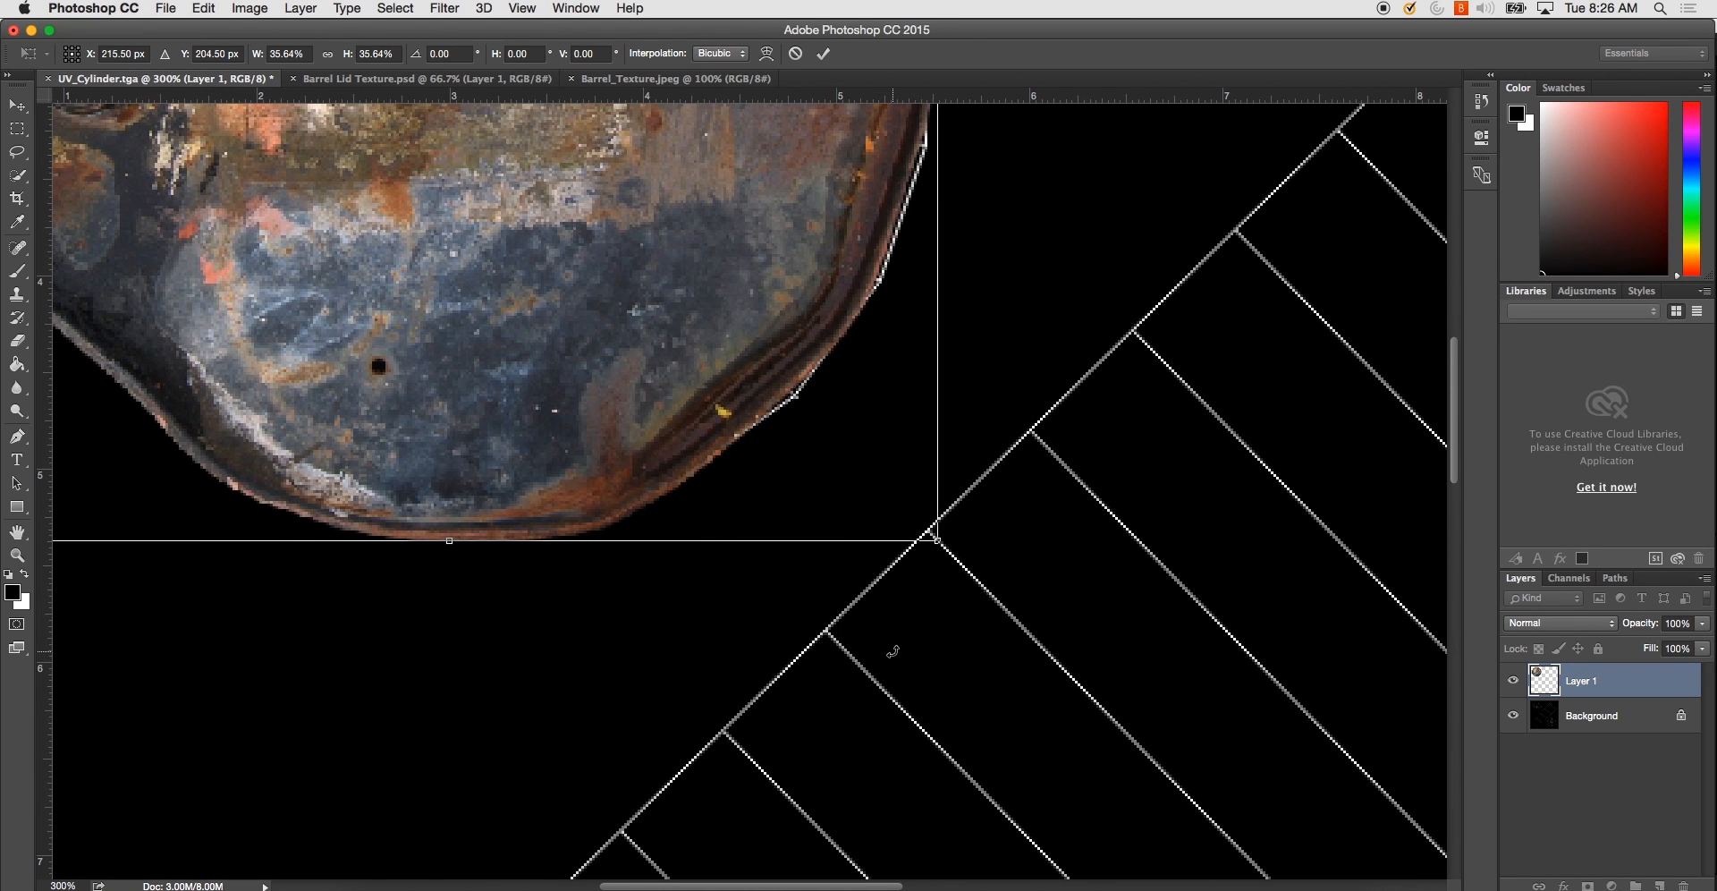
pyautogui.press('super+minus')
pyautogui.moveTo(908, 653); pyautogui.dragTo(736, 526)
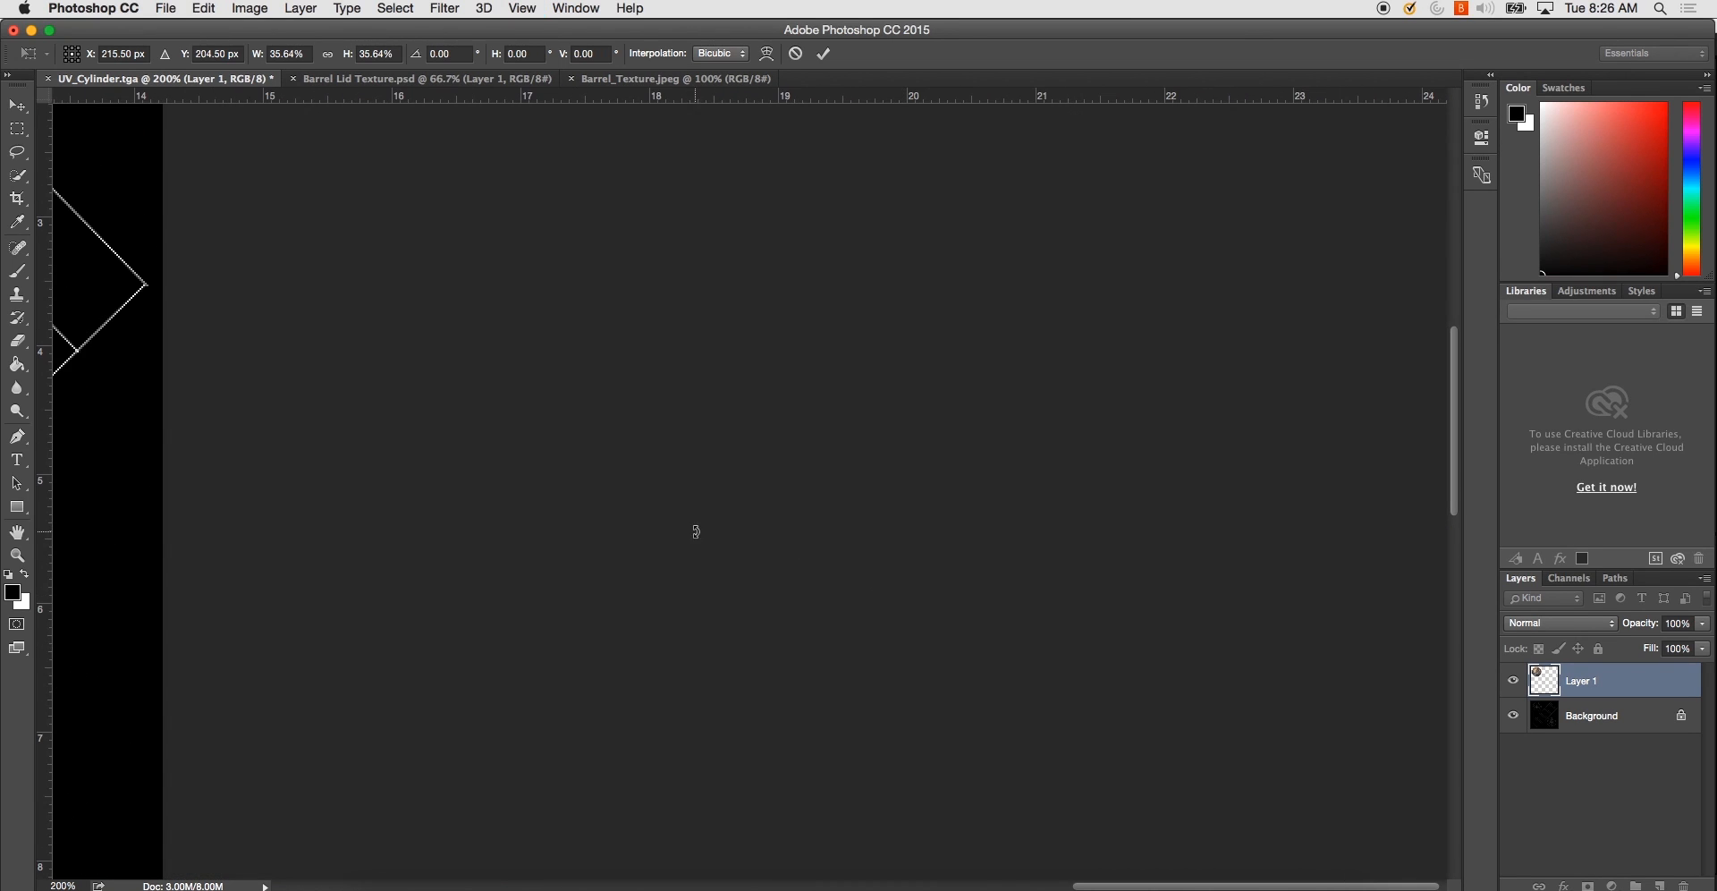
pyautogui.moveTo(610, 505); pyautogui.dragTo(1257, 663)
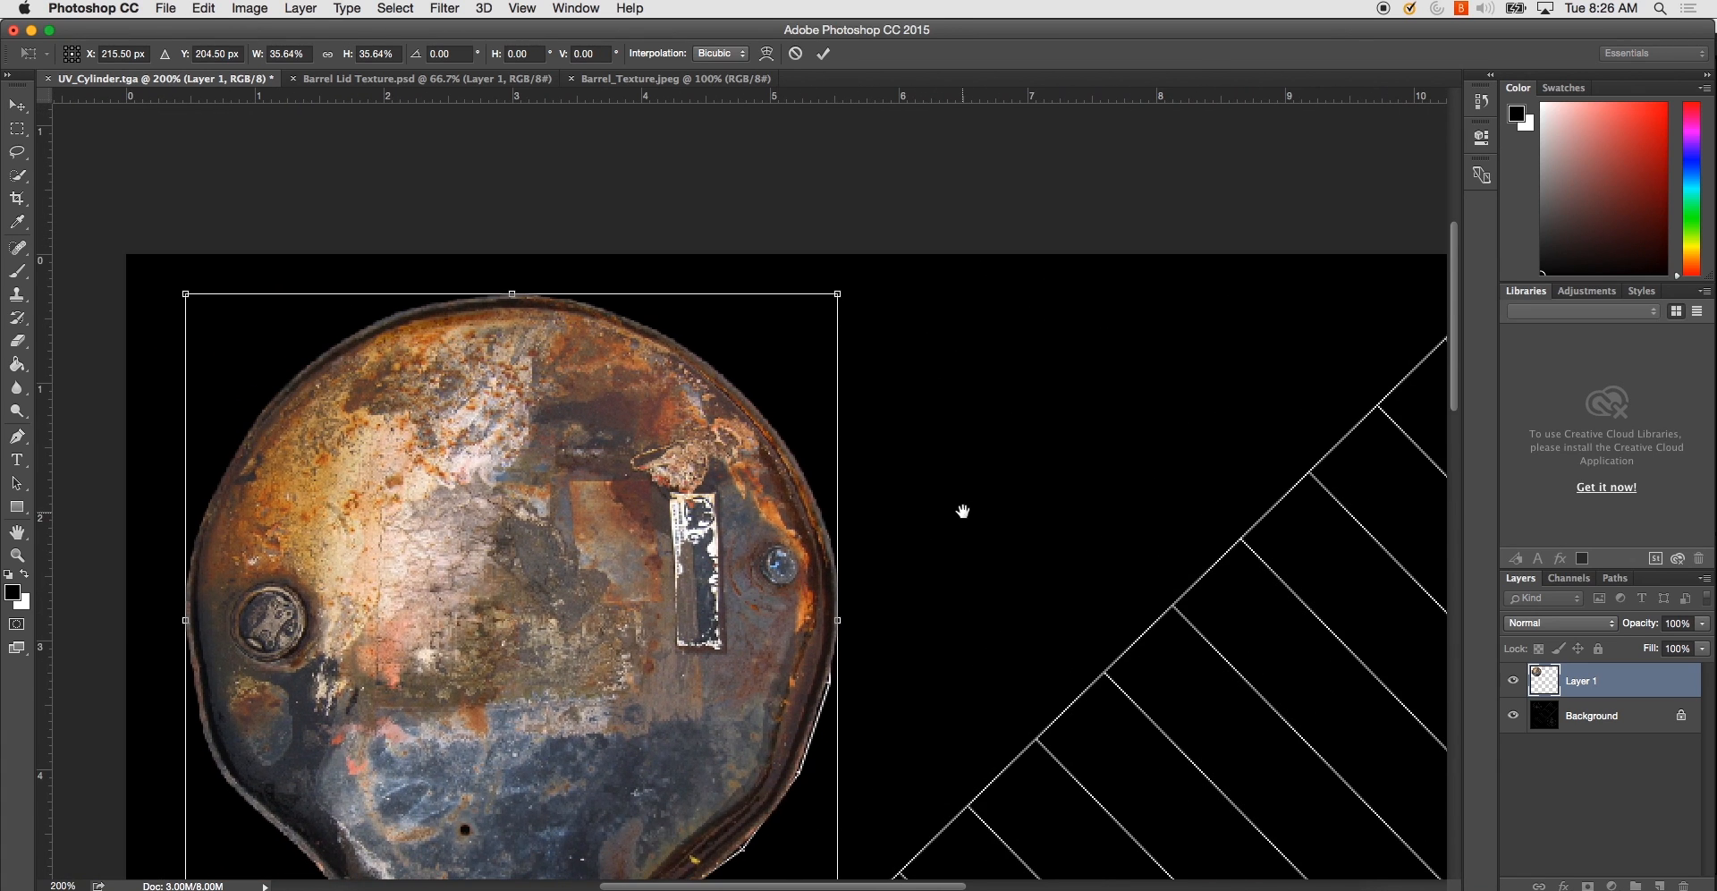
pyautogui.moveTo(962, 511); pyautogui.dragTo(1009, 475)
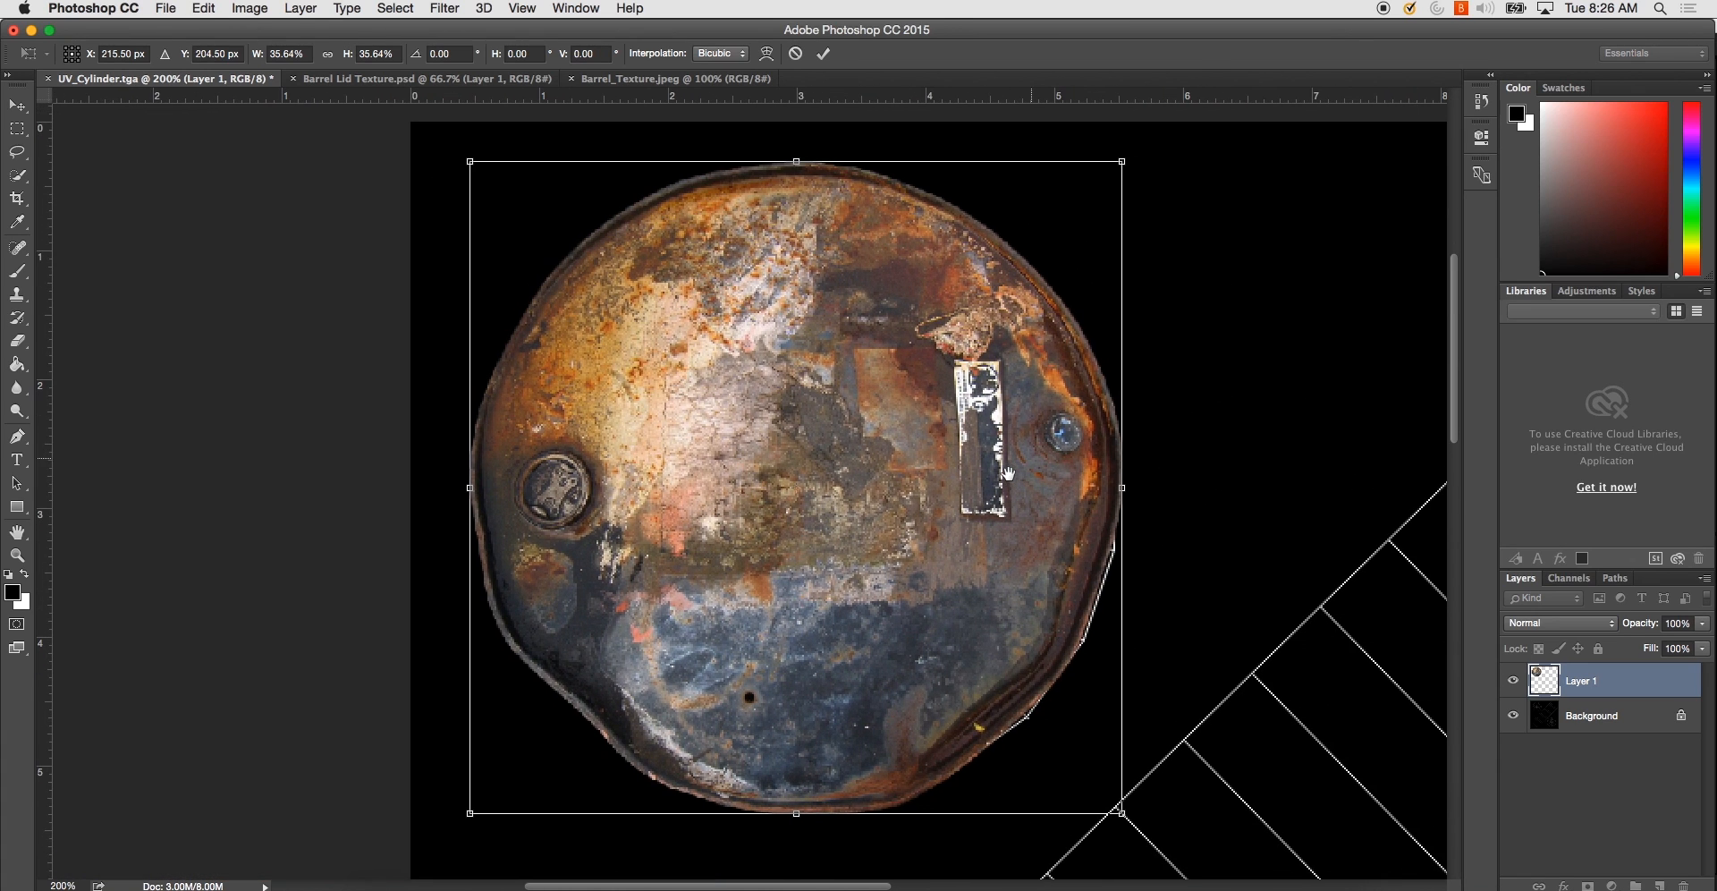
# - Set the lid layer's opacity to 50% and refine its scale to about 33.8% to match the circular shell, applying the transform
pyautogui.click(1677, 623)
pyautogui.write('50')
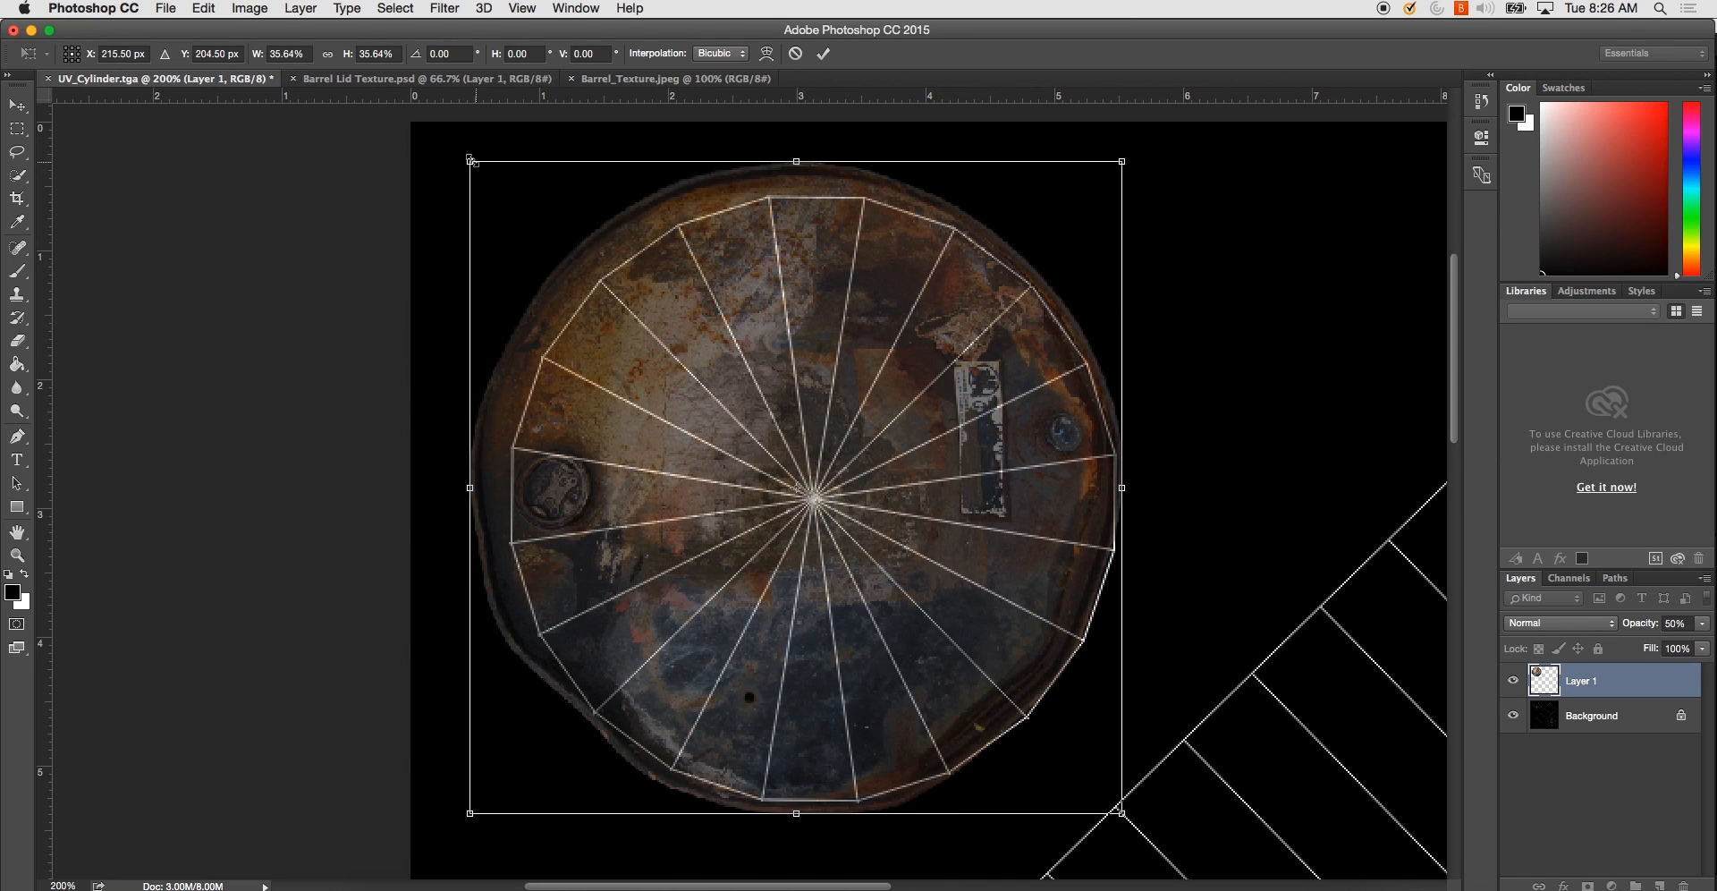
pyautogui.keyDown('shift'); pyautogui.moveTo(471, 162); pyautogui.dragTo(500, 191); pyautogui.keyUp('shift')
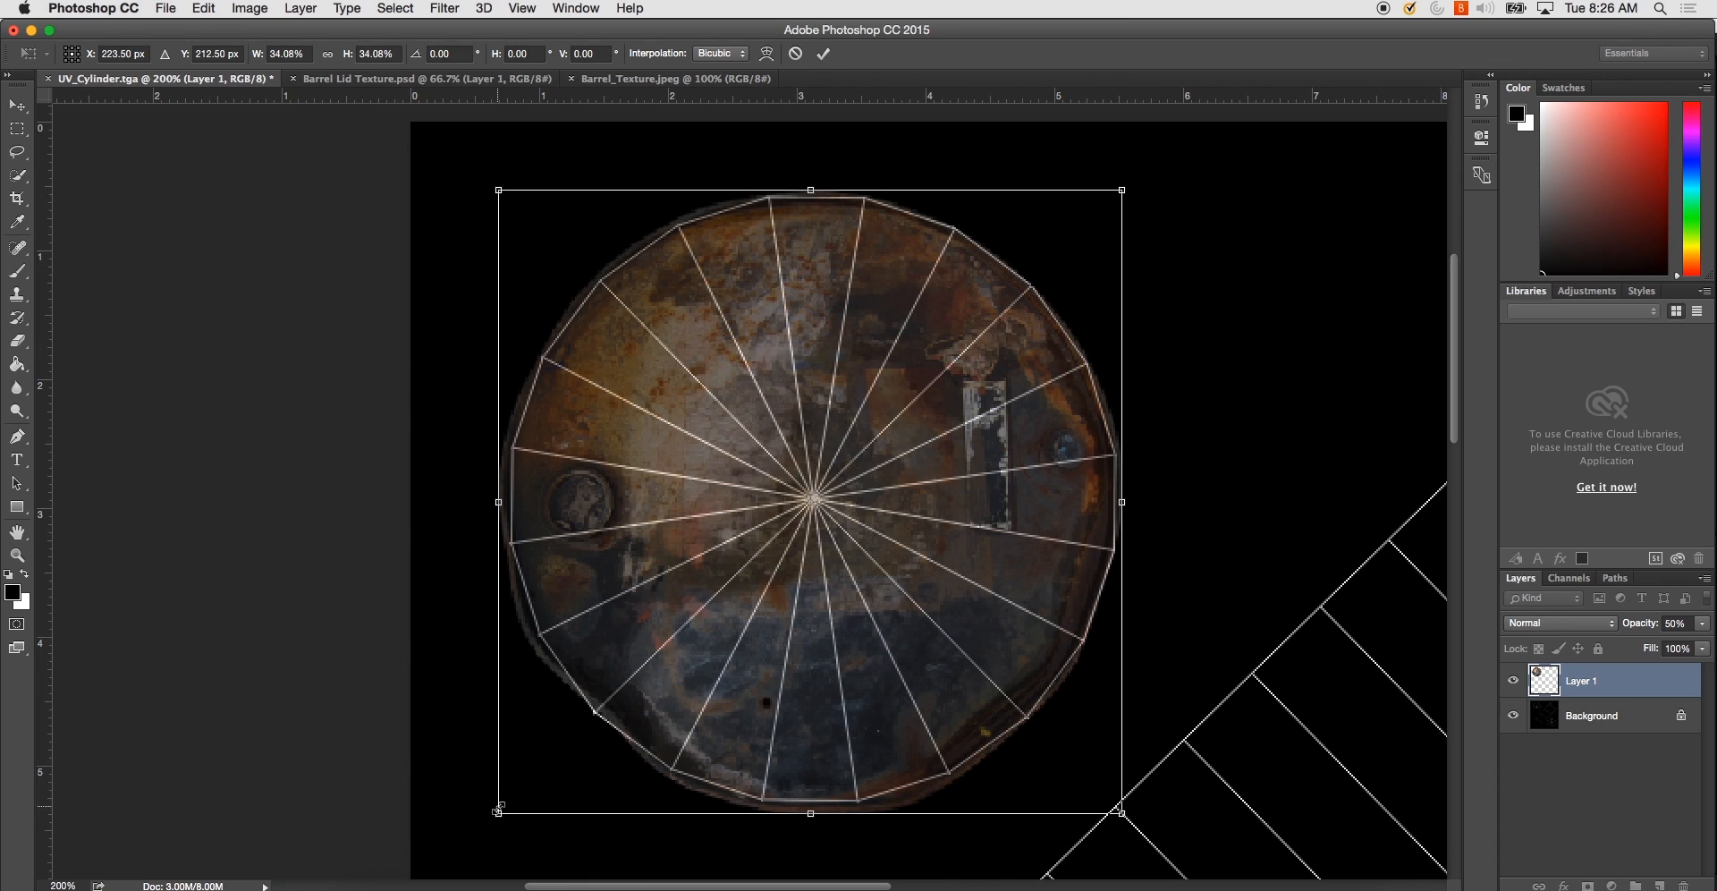
pyautogui.keyDown('shift'); pyautogui.moveTo(498, 814); pyautogui.dragTo(500, 811); pyautogui.keyUp('shift')
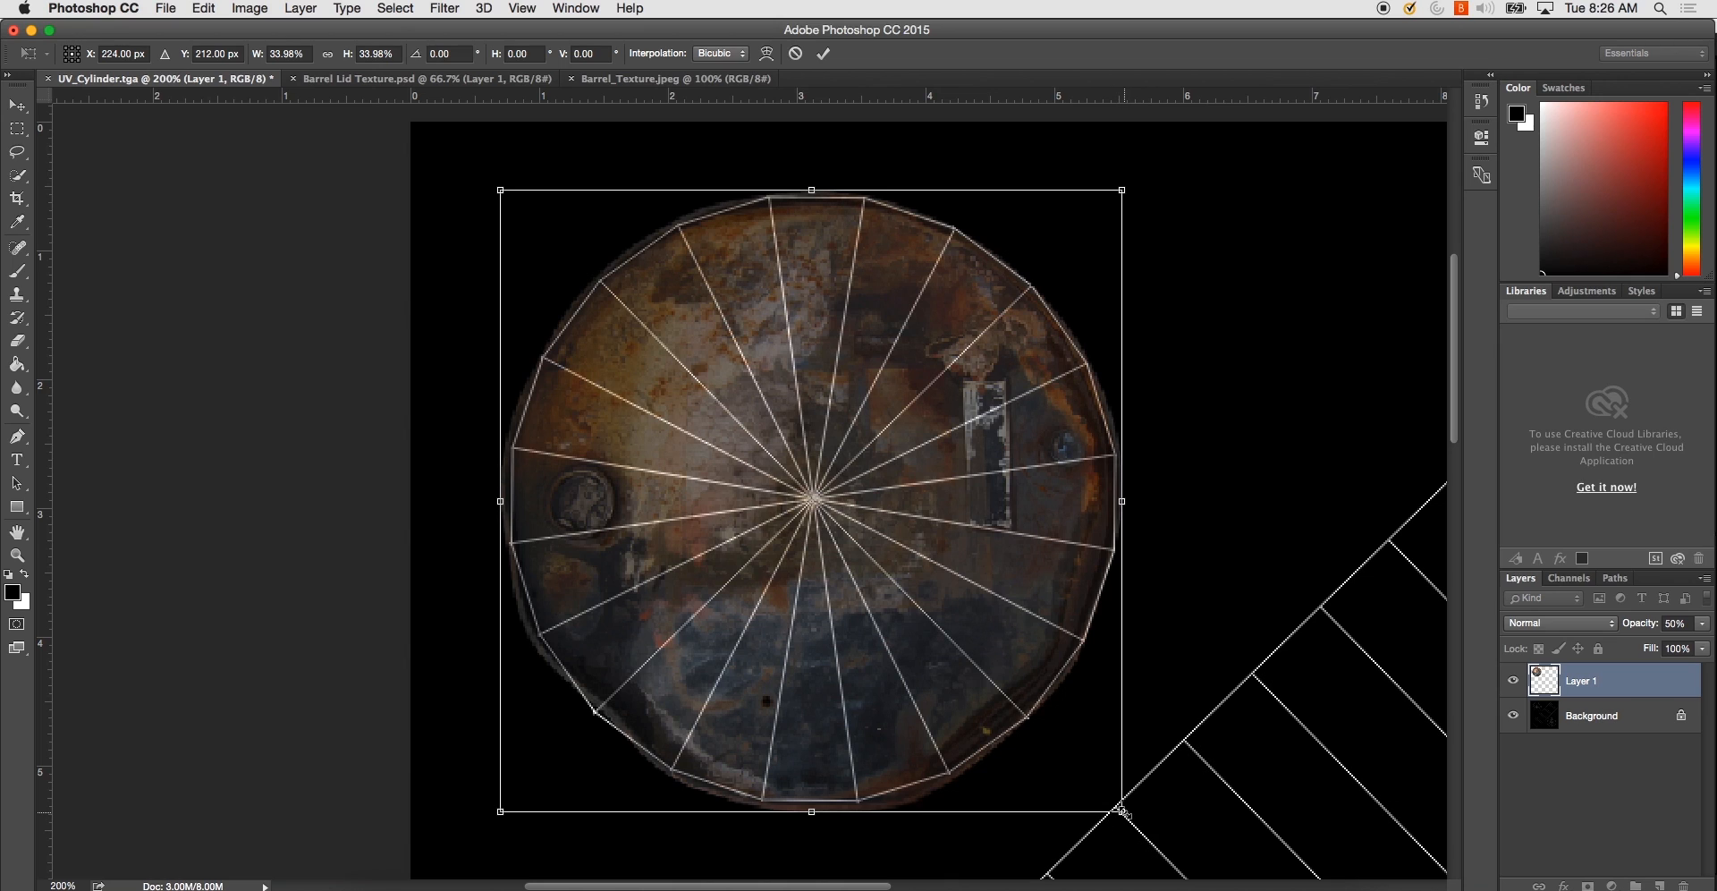
pyautogui.keyDown('shift'); pyautogui.moveTo(1122, 812); pyautogui.dragTo(1119, 814); pyautogui.keyUp('shift')
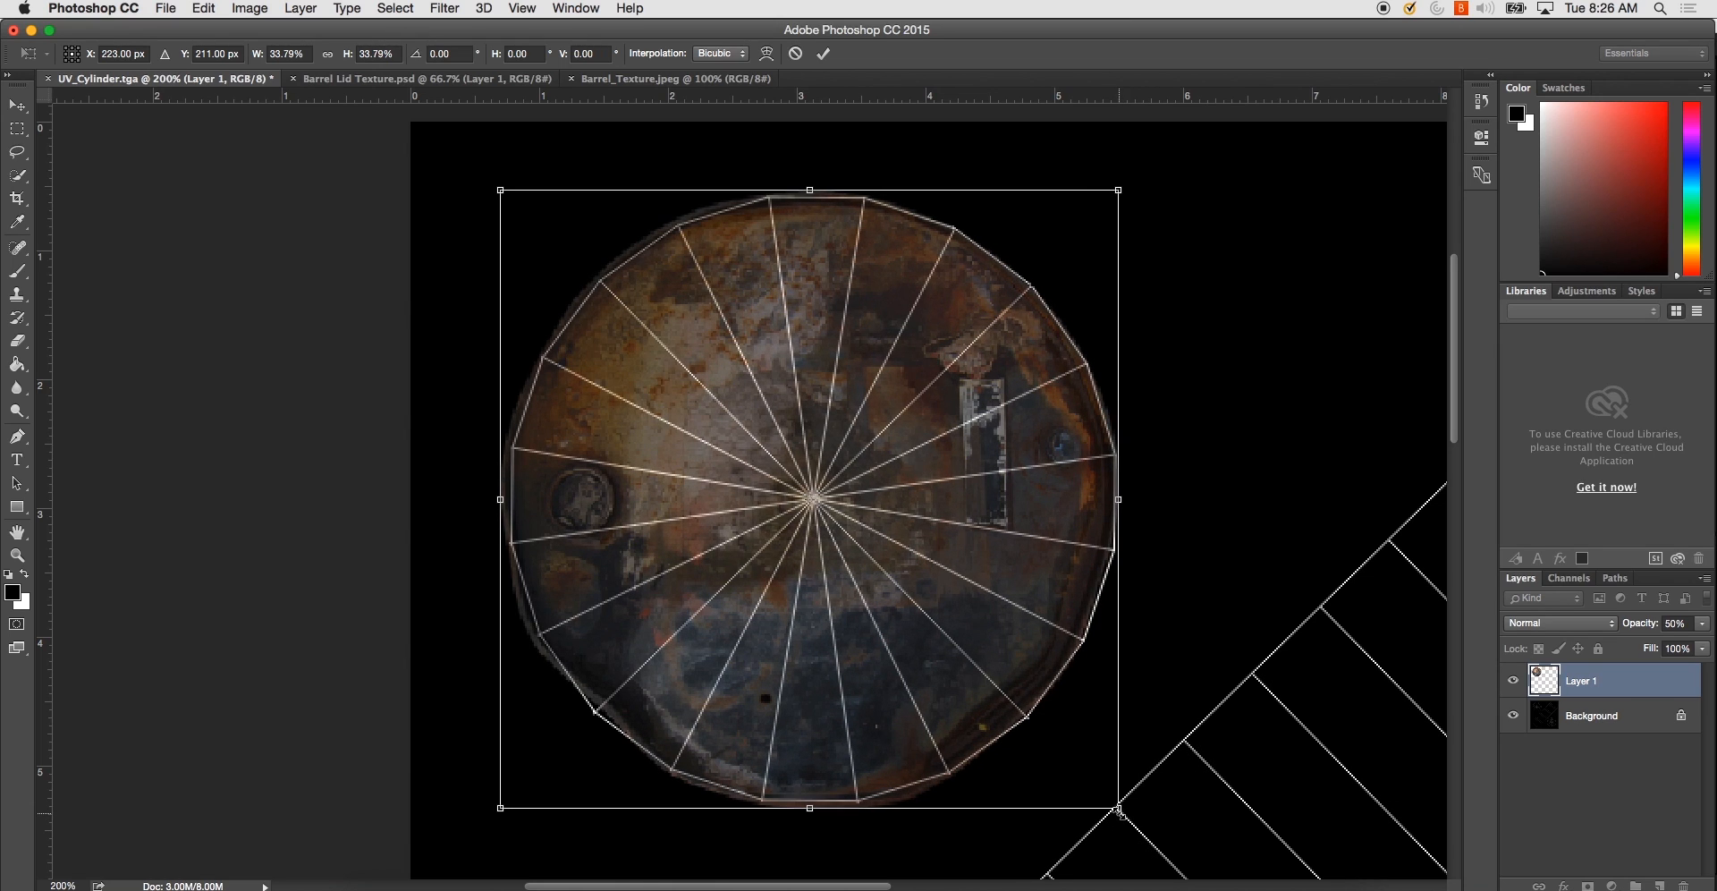
pyautogui.press('Return')
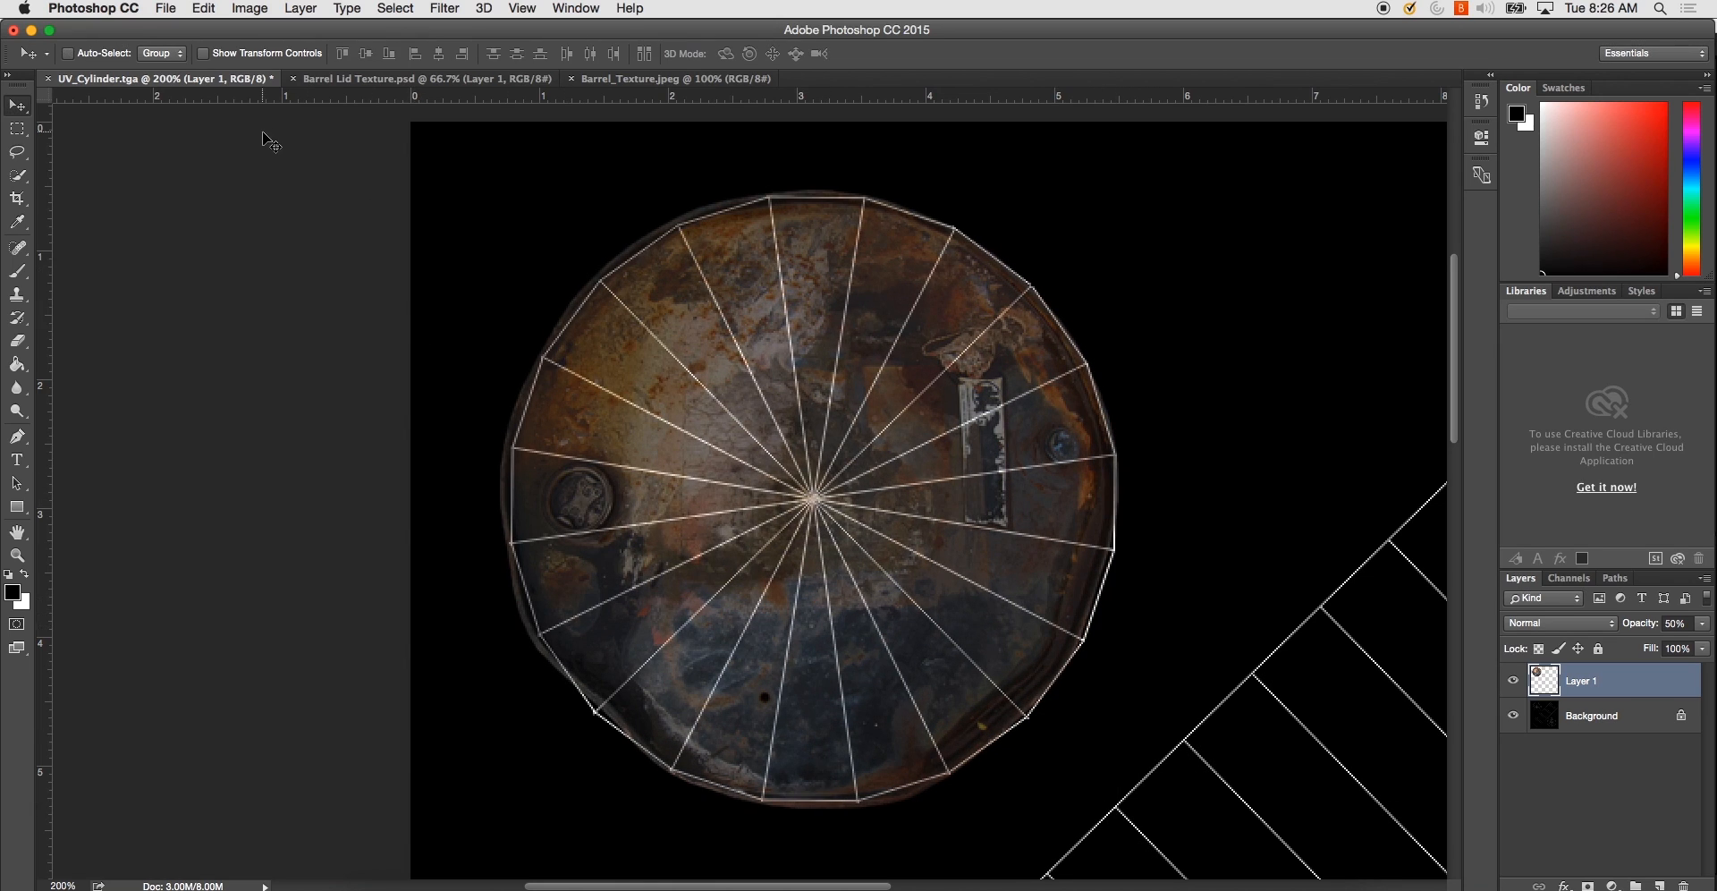
# - Warp the lid so its left edge and lower-left corner follow the circular shell's outline
pyautogui.click(166, 9)
pyautogui.click(169, 9)
pyautogui.click(203, 8)
pyautogui.moveTo(288, 399)
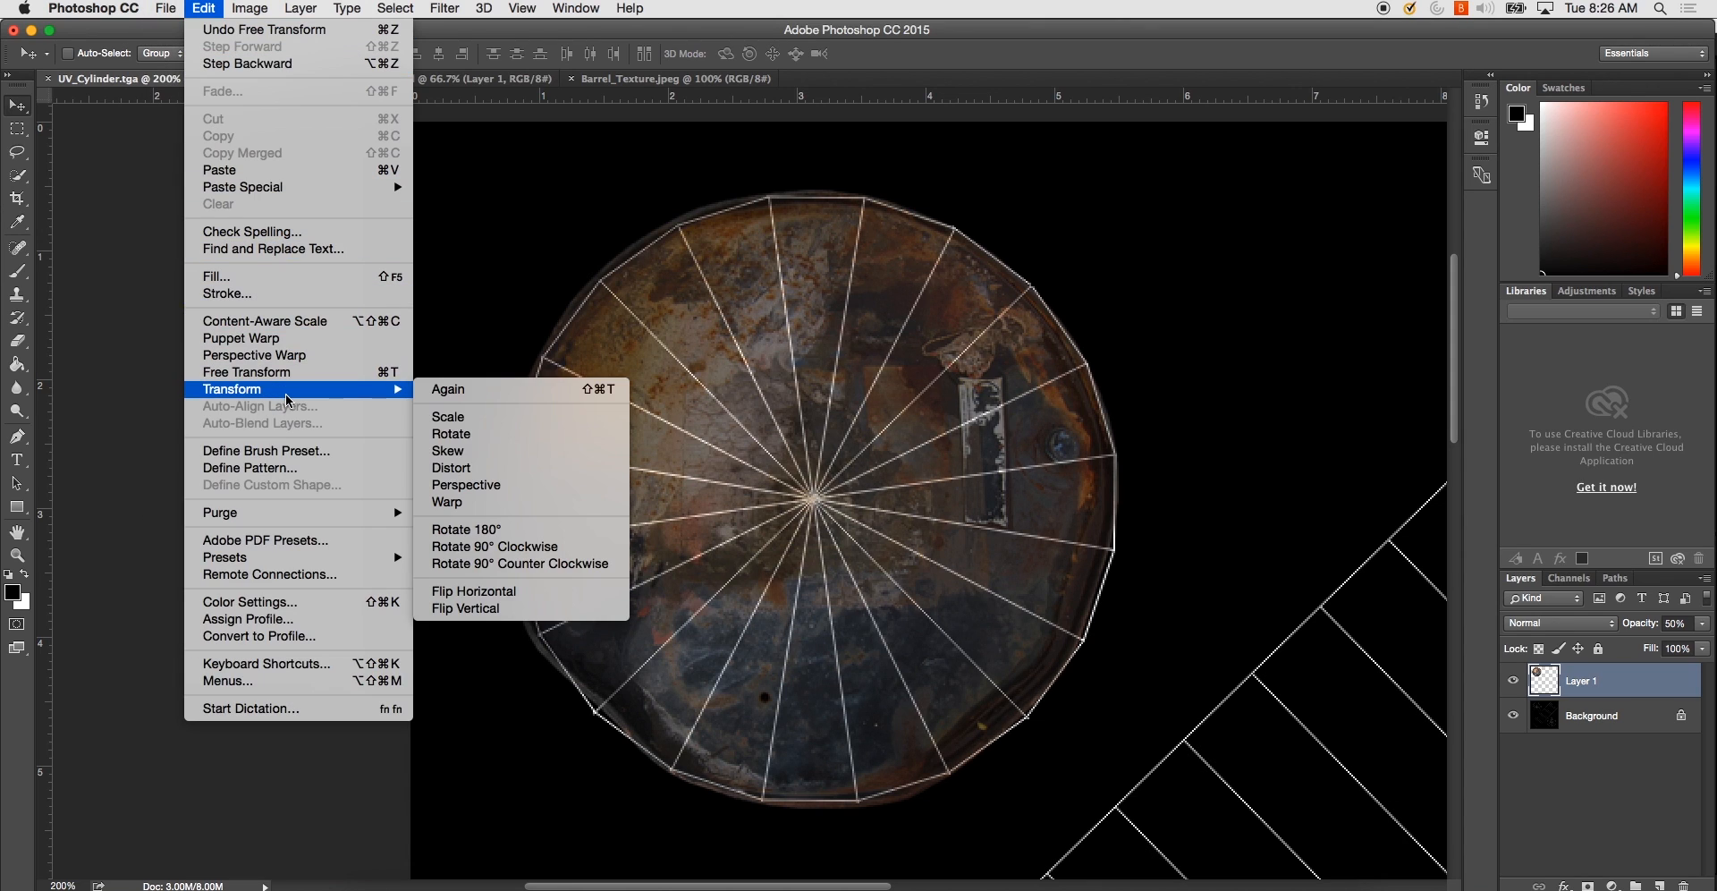
pyautogui.click(512, 502)
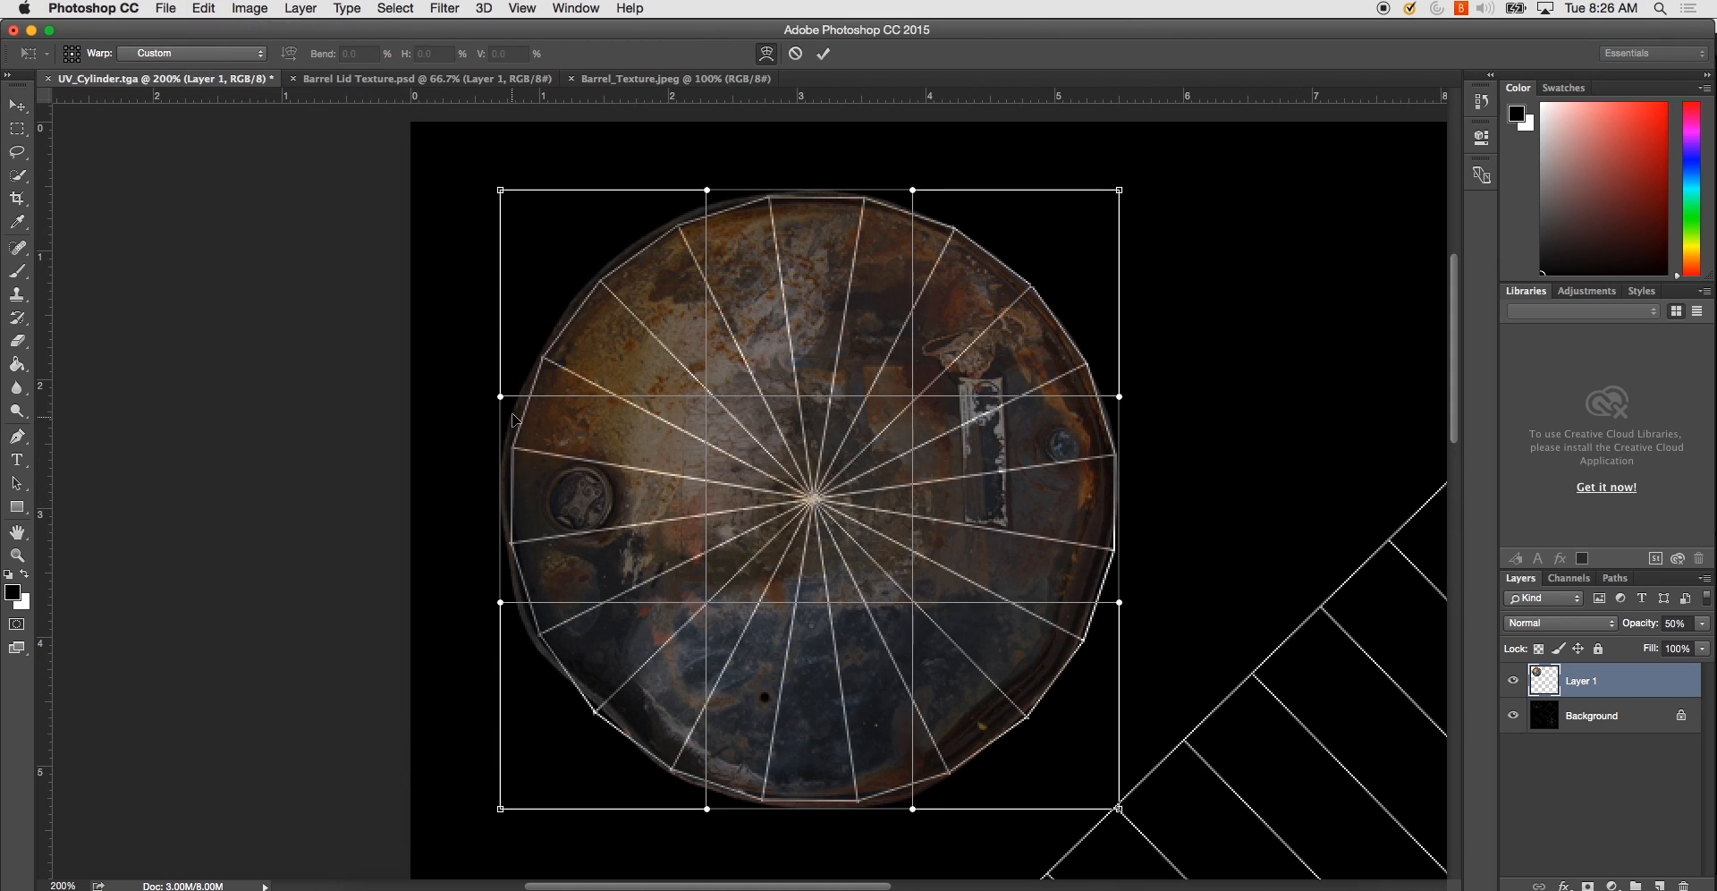
pyautogui.moveTo(502, 401); pyautogui.dragTo(507, 402)
pyautogui.moveTo(514, 400); pyautogui.dragTo(518, 399)
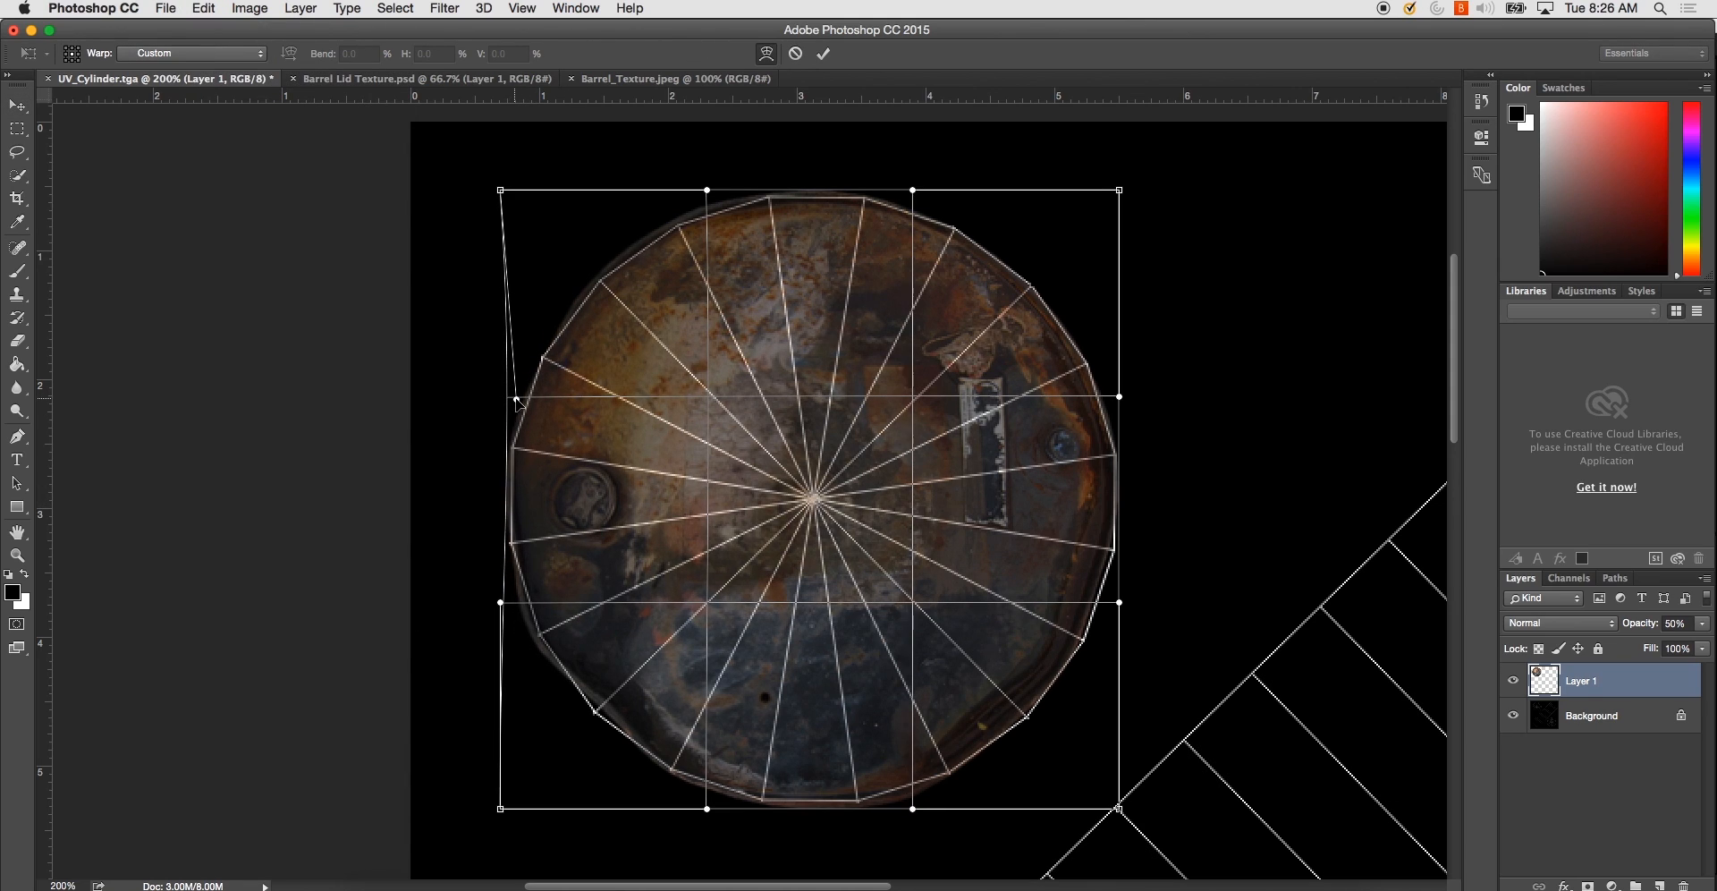
pyautogui.moveTo(501, 602); pyautogui.dragTo(514, 601)
pyautogui.moveTo(501, 812); pyautogui.dragTo(485, 826)
pyautogui.moveTo(515, 602); pyautogui.dragTo(534, 595)
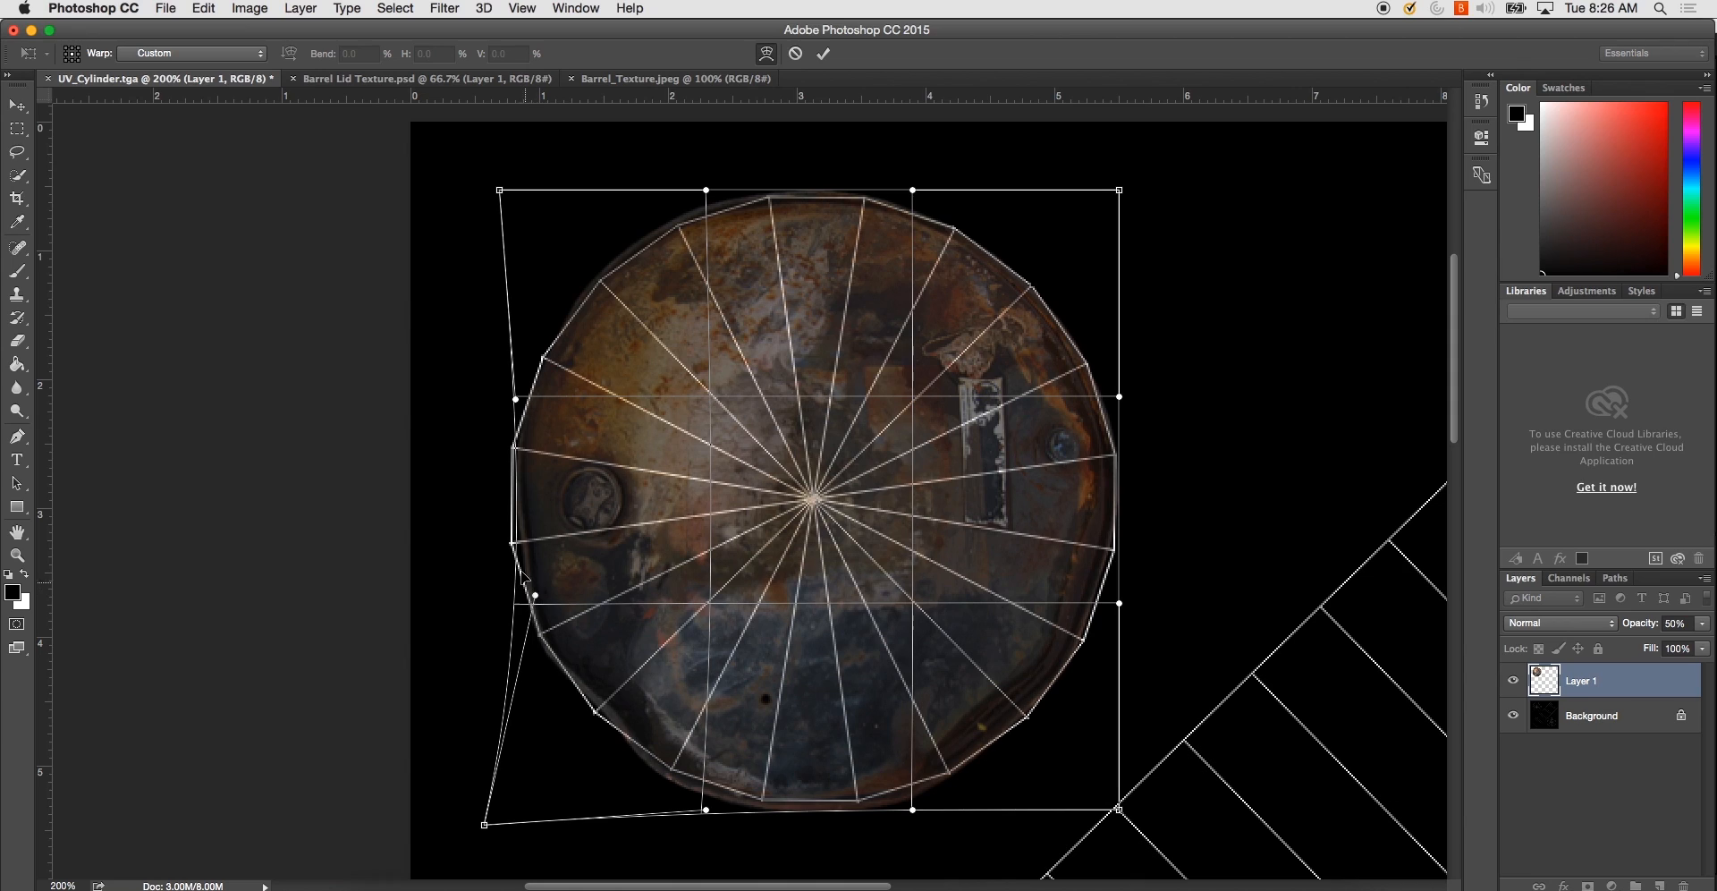
pyautogui.moveTo(520, 526); pyautogui.dragTo(510, 526)
# - Adjust the warp along the lid's top, right and bottom edges and fine-tune its lower-left edge to fit the shell
pyautogui.moveTo(706, 191); pyautogui.dragTo(707, 198)
pyautogui.moveTo(914, 191); pyautogui.dragTo(920, 186)
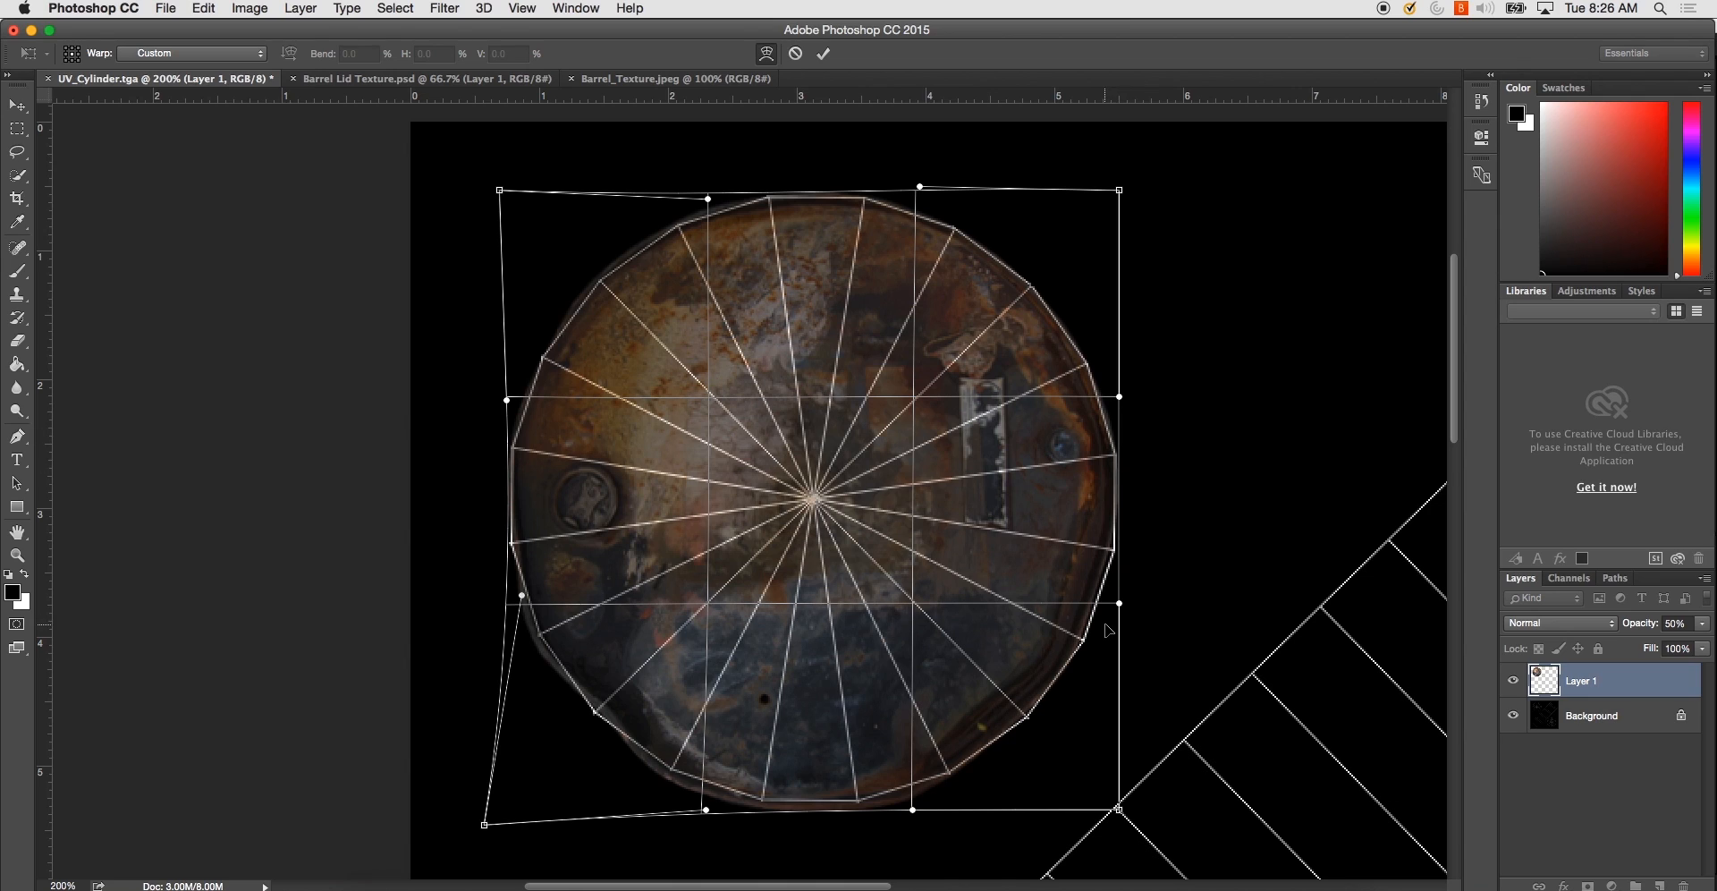
pyautogui.moveTo(1122, 605); pyautogui.dragTo(1127, 609)
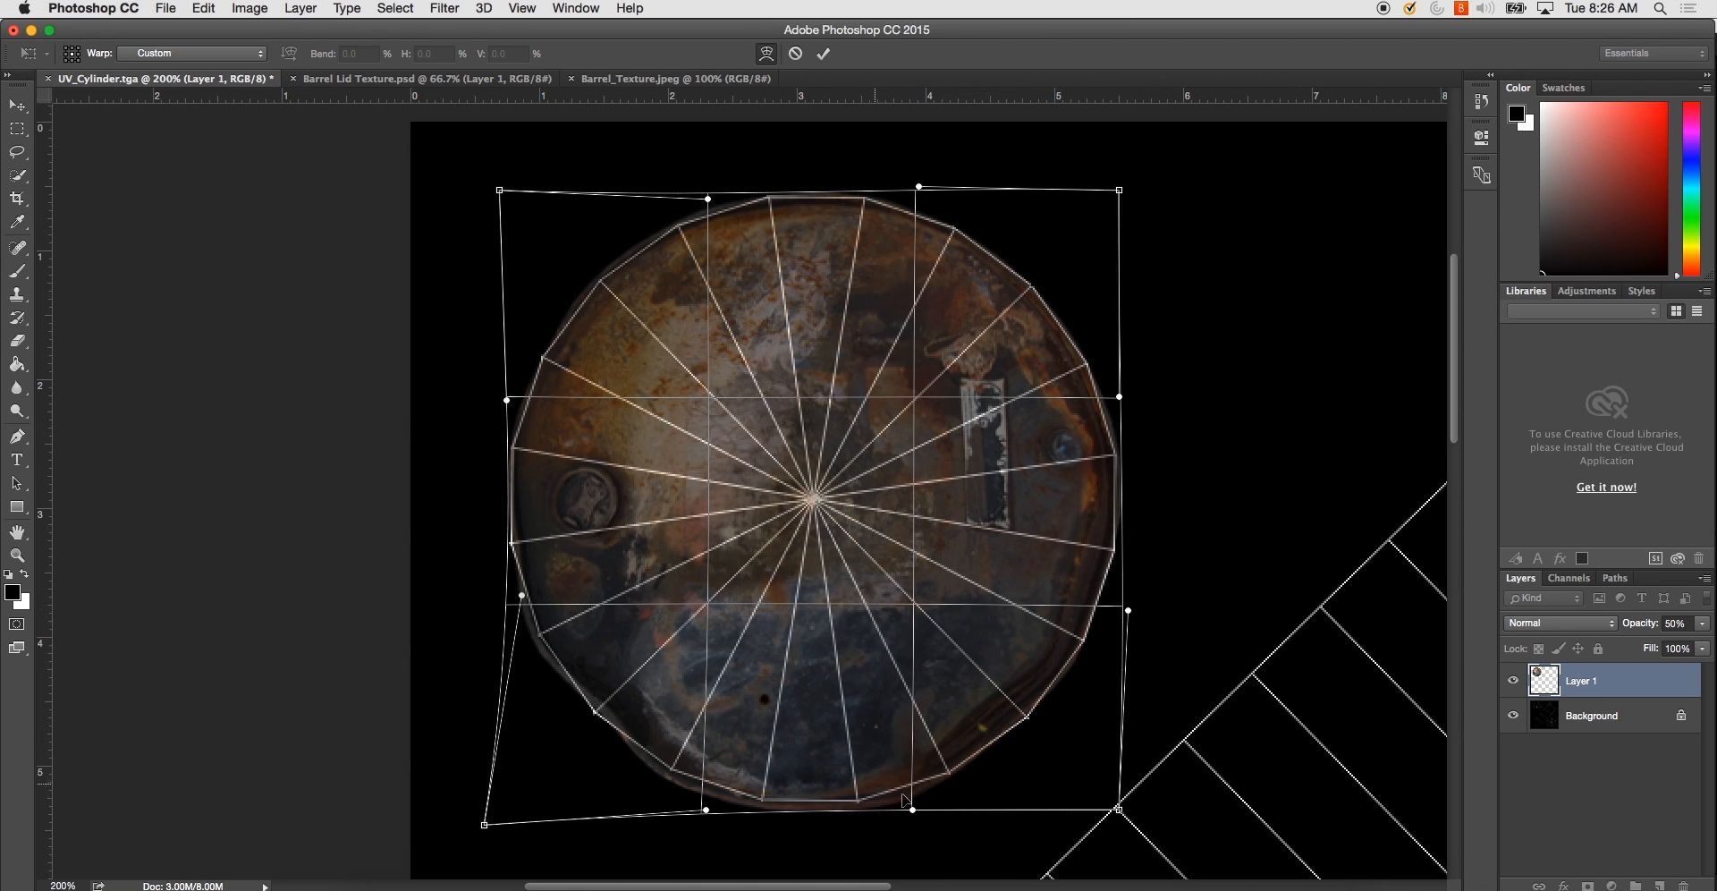
pyautogui.moveTo(912, 813); pyautogui.dragTo(914, 805)
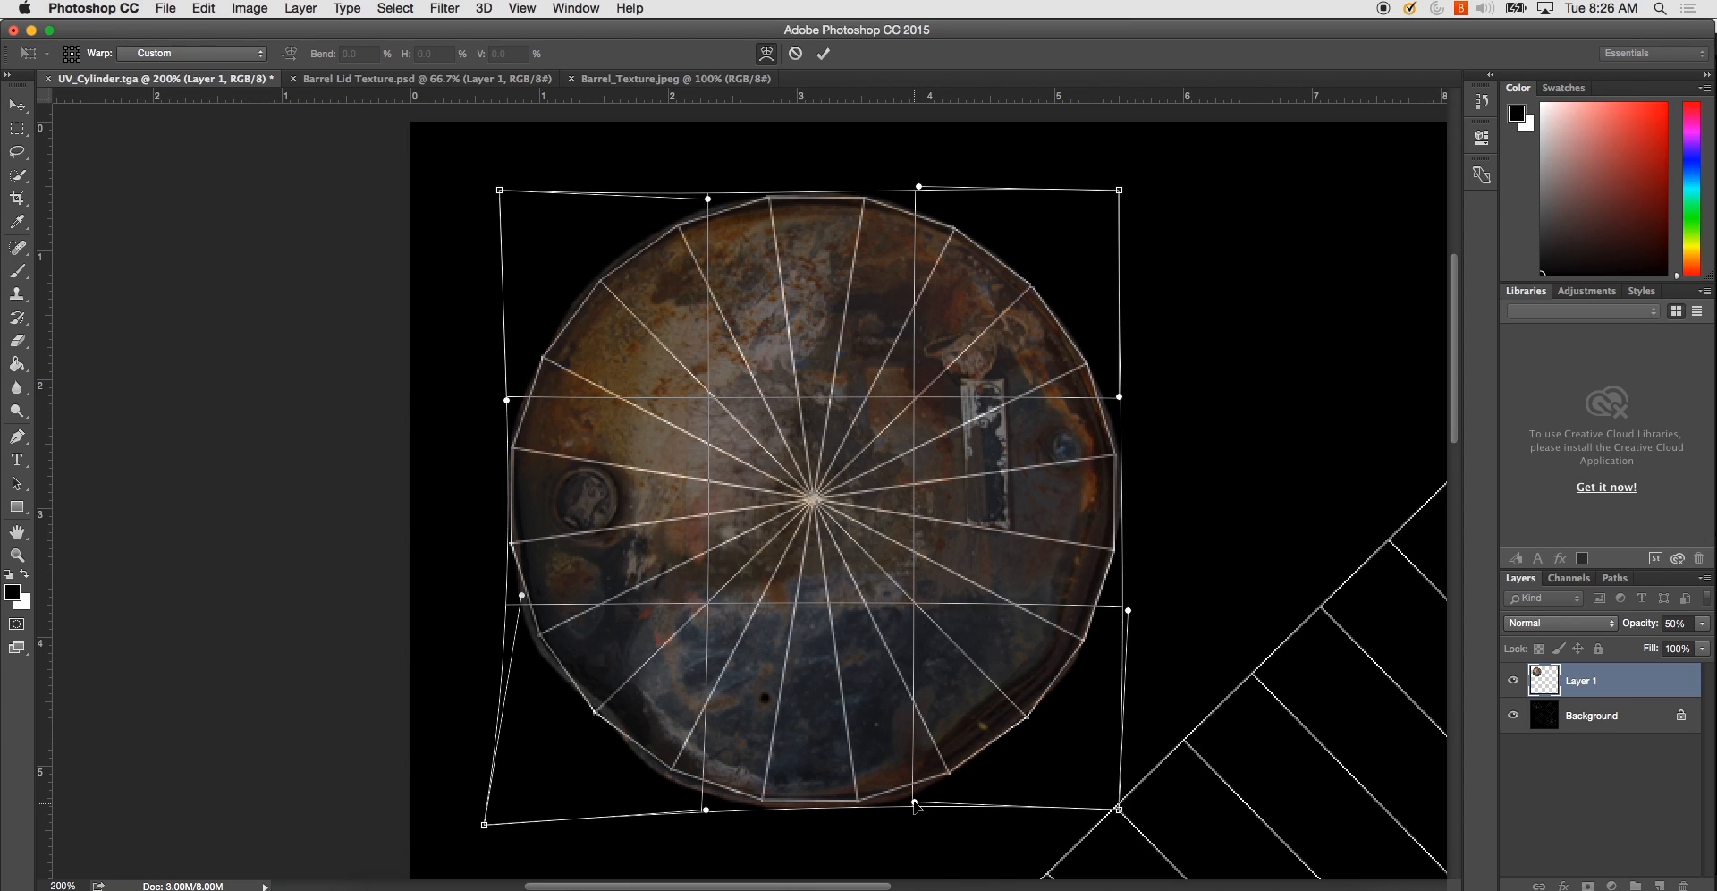
pyautogui.moveTo(703, 810); pyautogui.dragTo(699, 794)
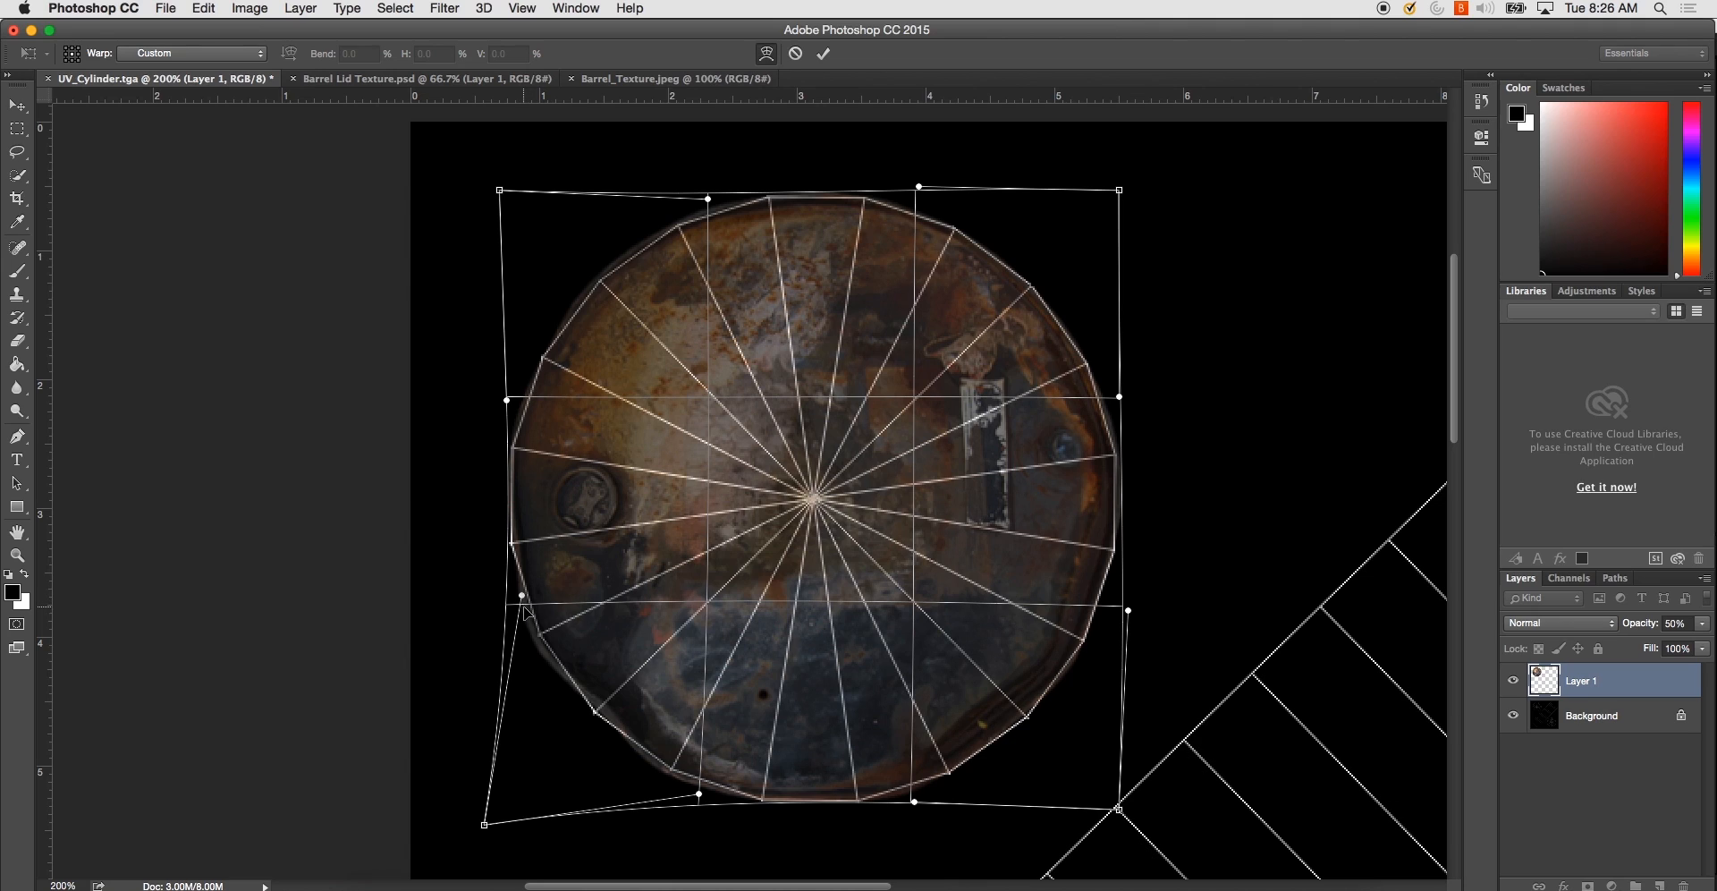
pyautogui.moveTo(526, 598); pyautogui.dragTo(530, 601)
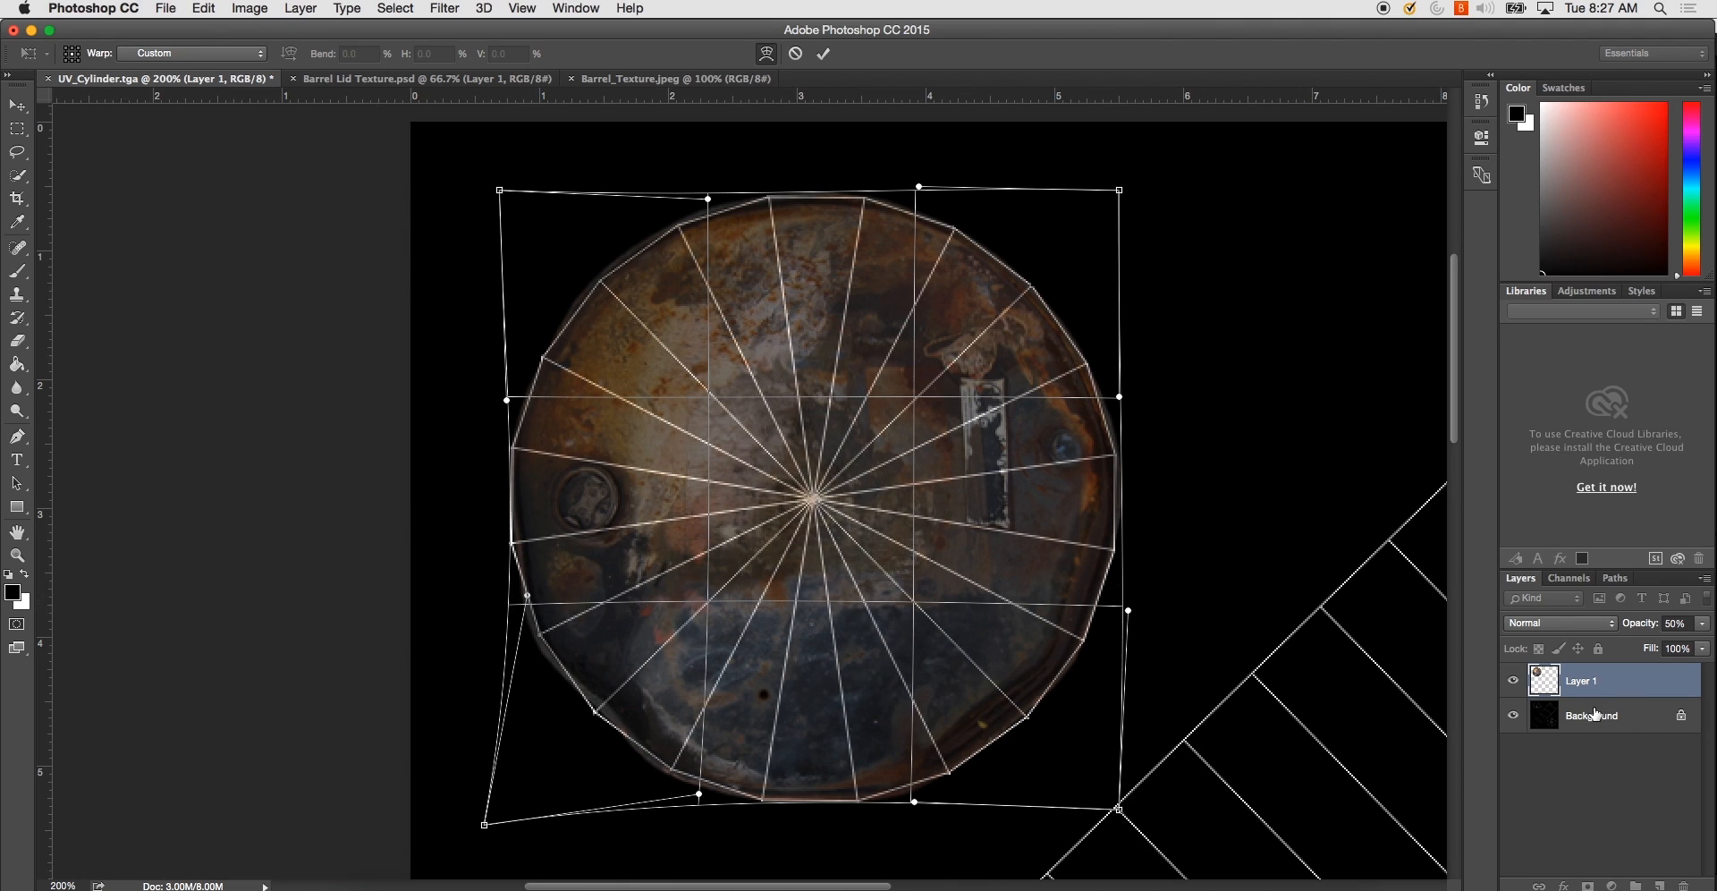
# - Apply the warp and set the lid layer's opacity to 100%
pyautogui.press('Return')
pyautogui.click(1675, 624)
pyautogui.write('100')
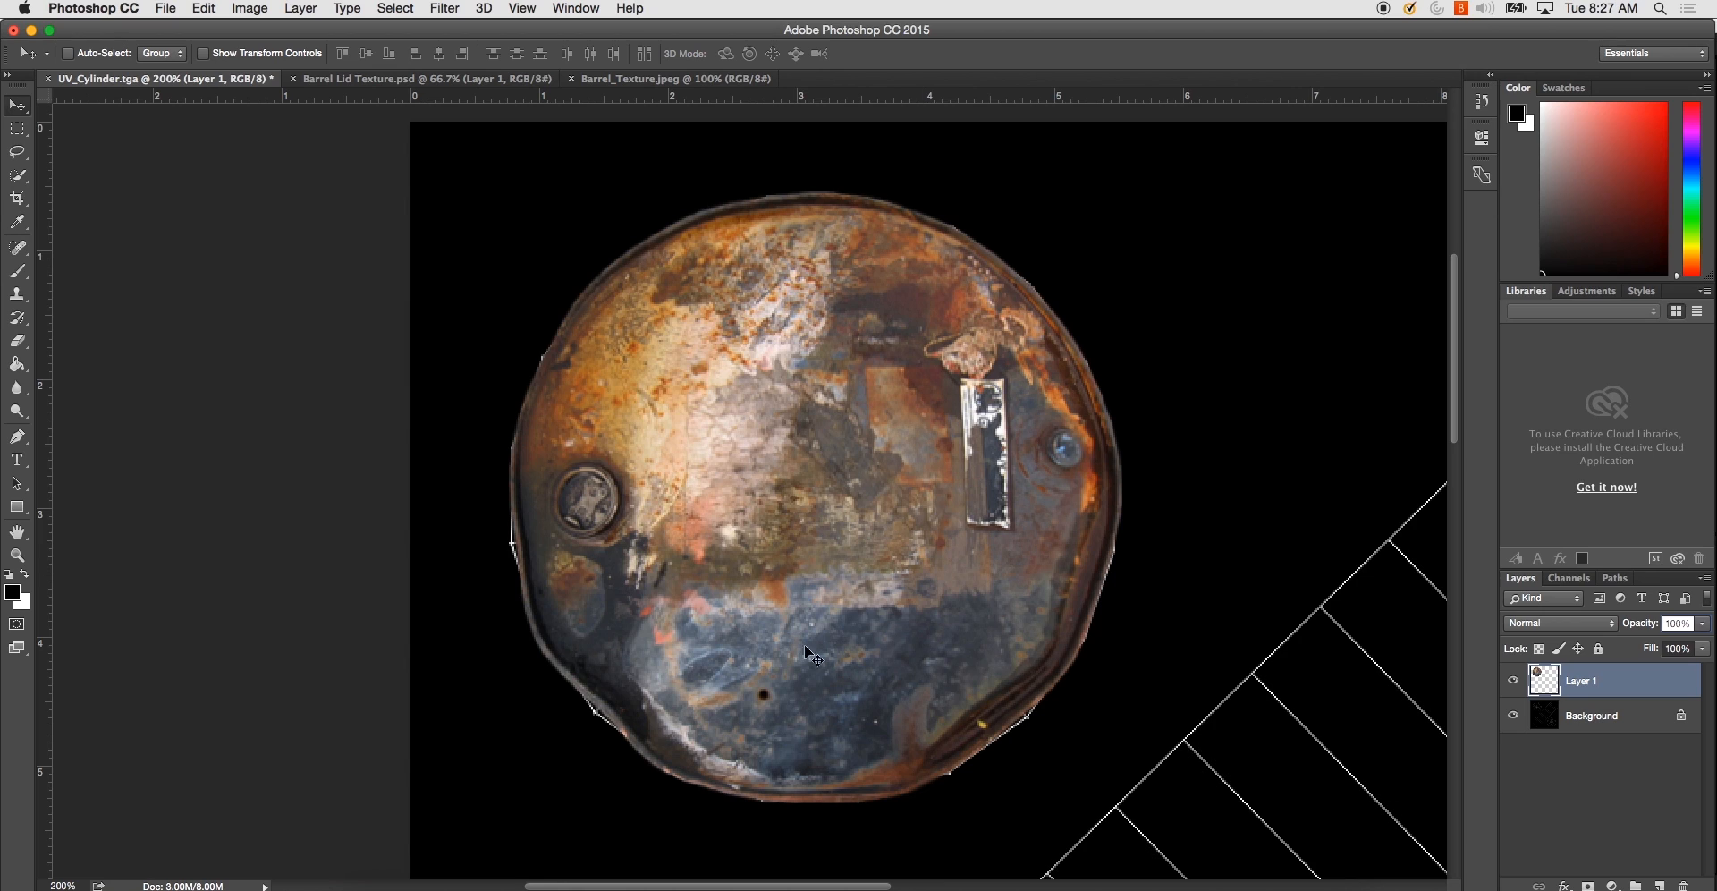
# - Warp the lid layer again, pulling its left edge and lower-left corner slightly outward to cover the circular shell's outline
pyautogui.scroll(-3, 729, 565)
pyautogui.scroll(1, 759, 550)
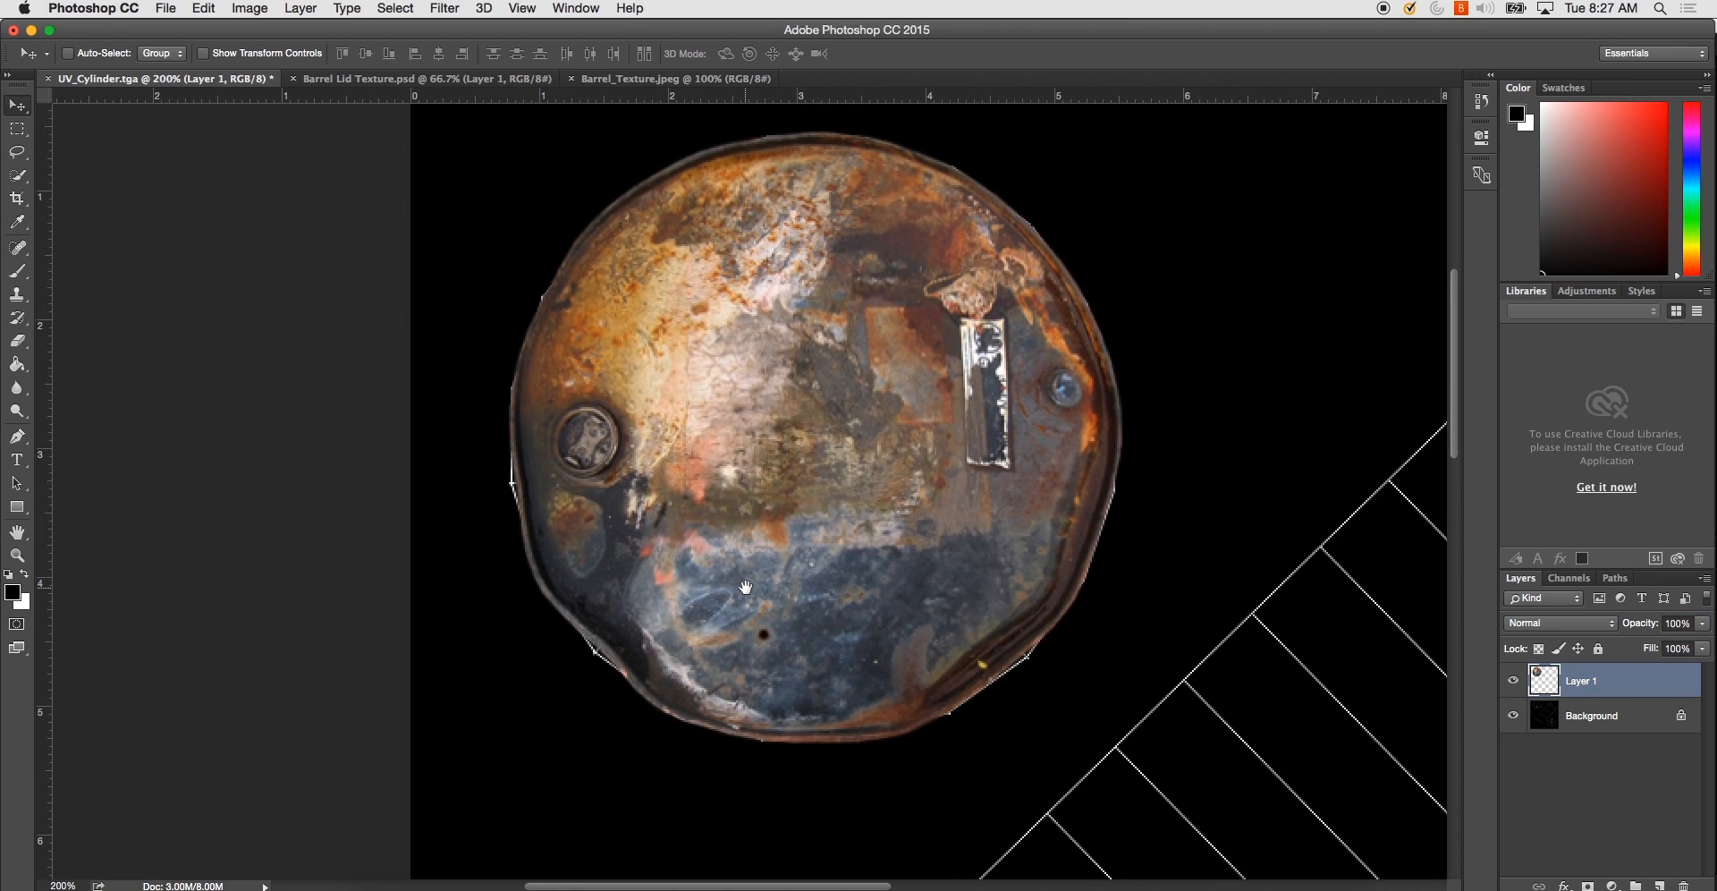
pyautogui.click(204, 8)
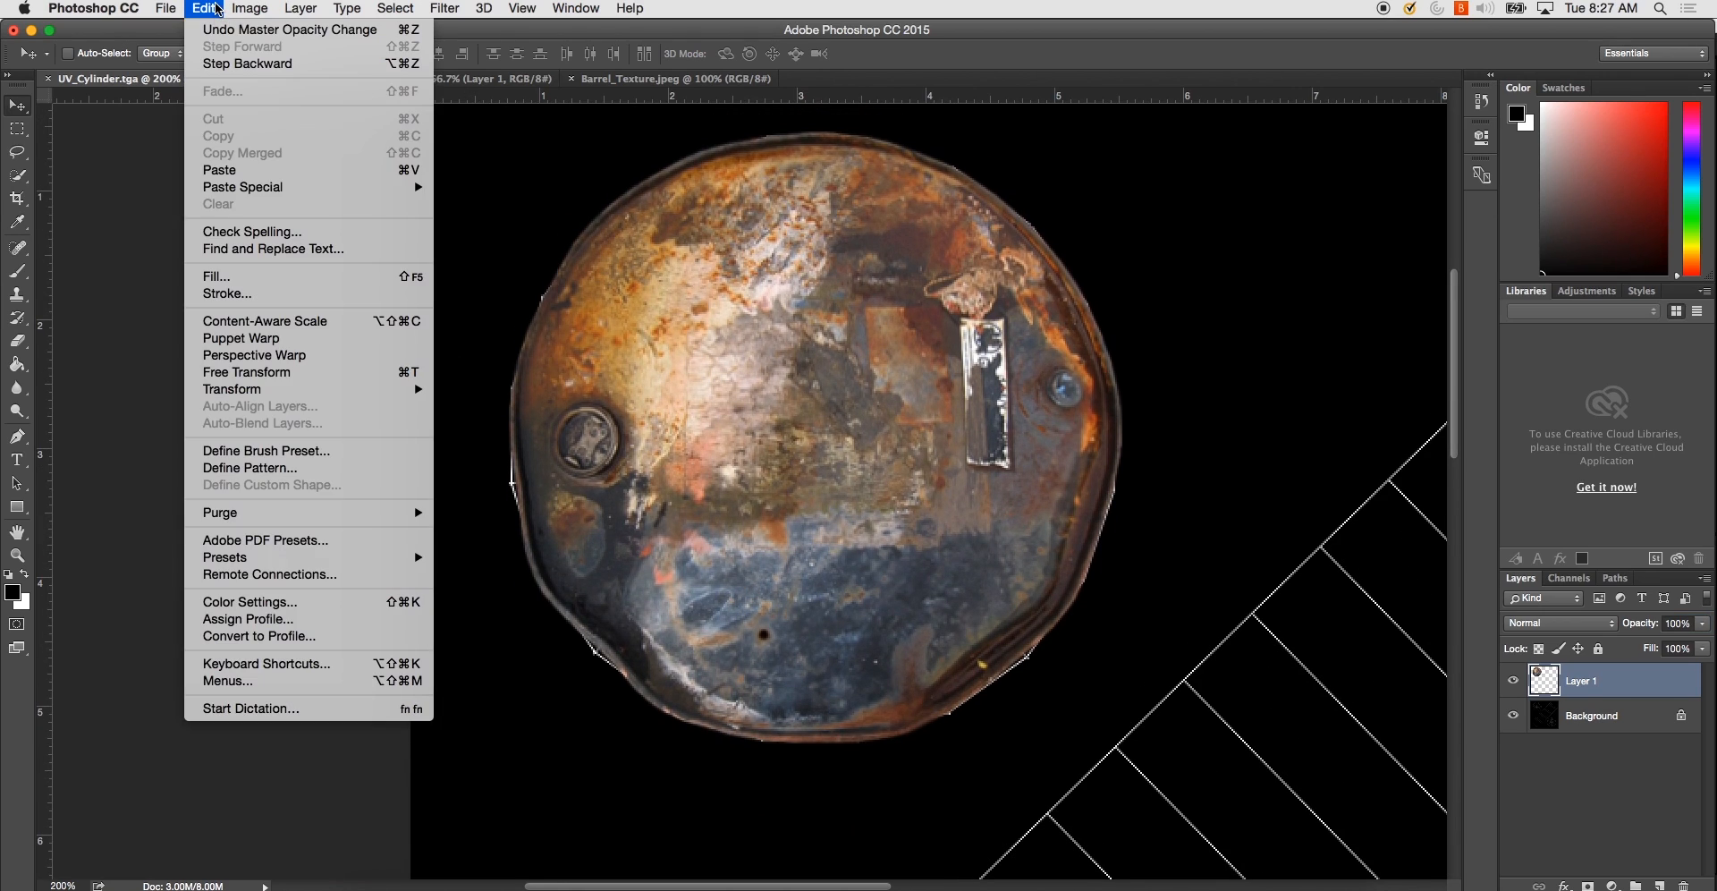
pyautogui.moveTo(348, 390)
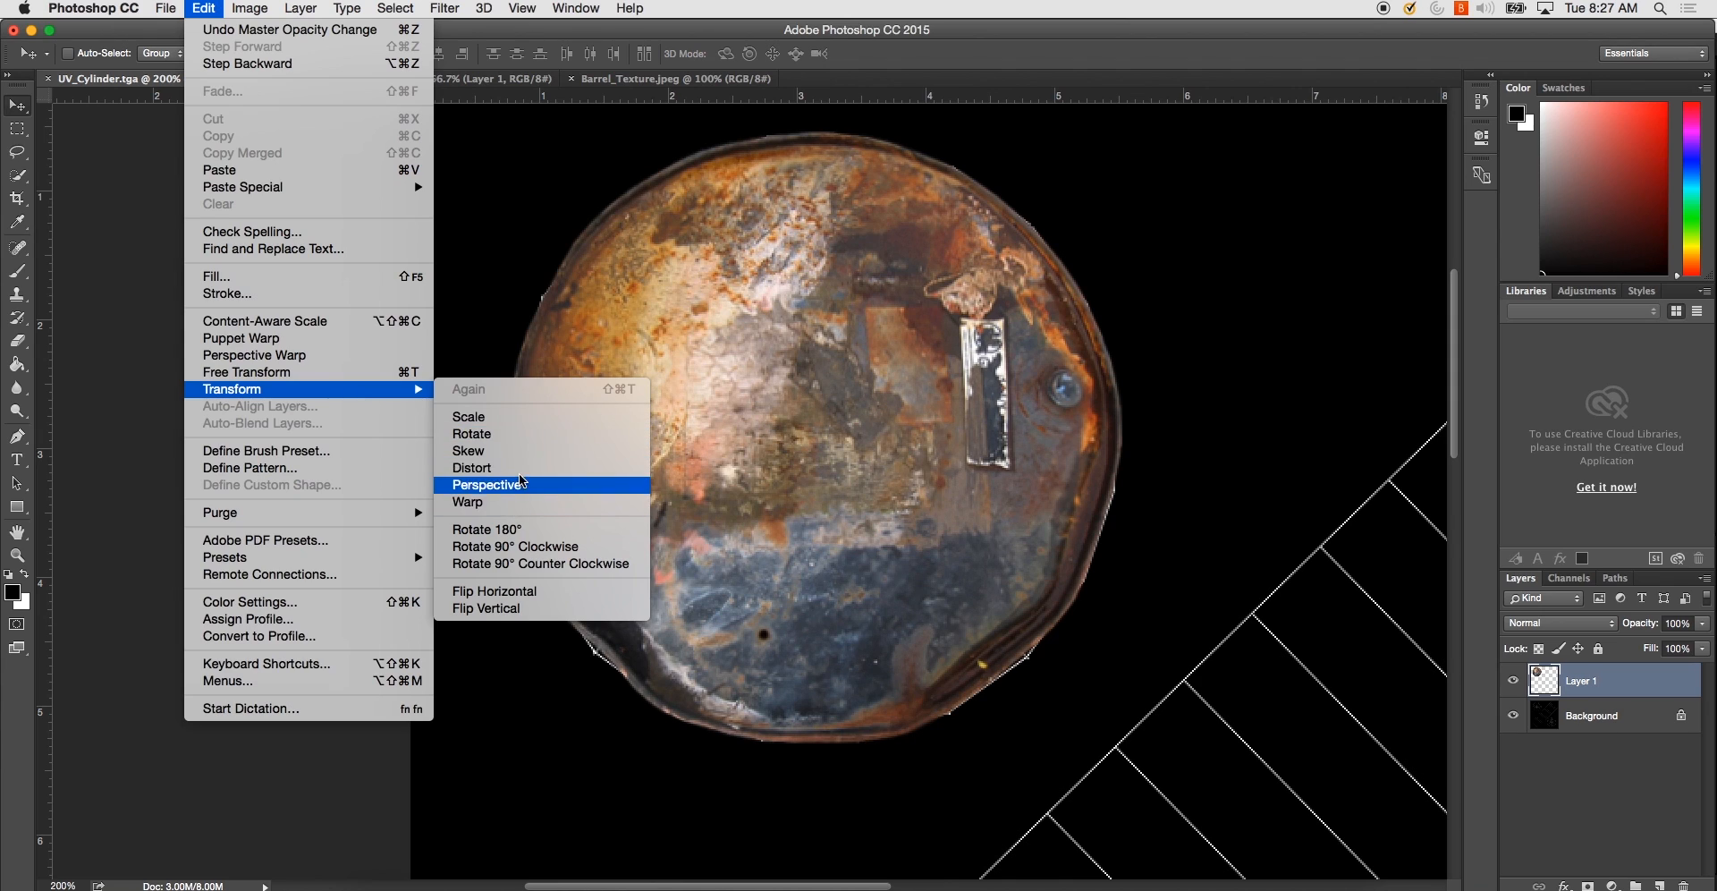
pyautogui.click(520, 509)
pyautogui.click(211, 8)
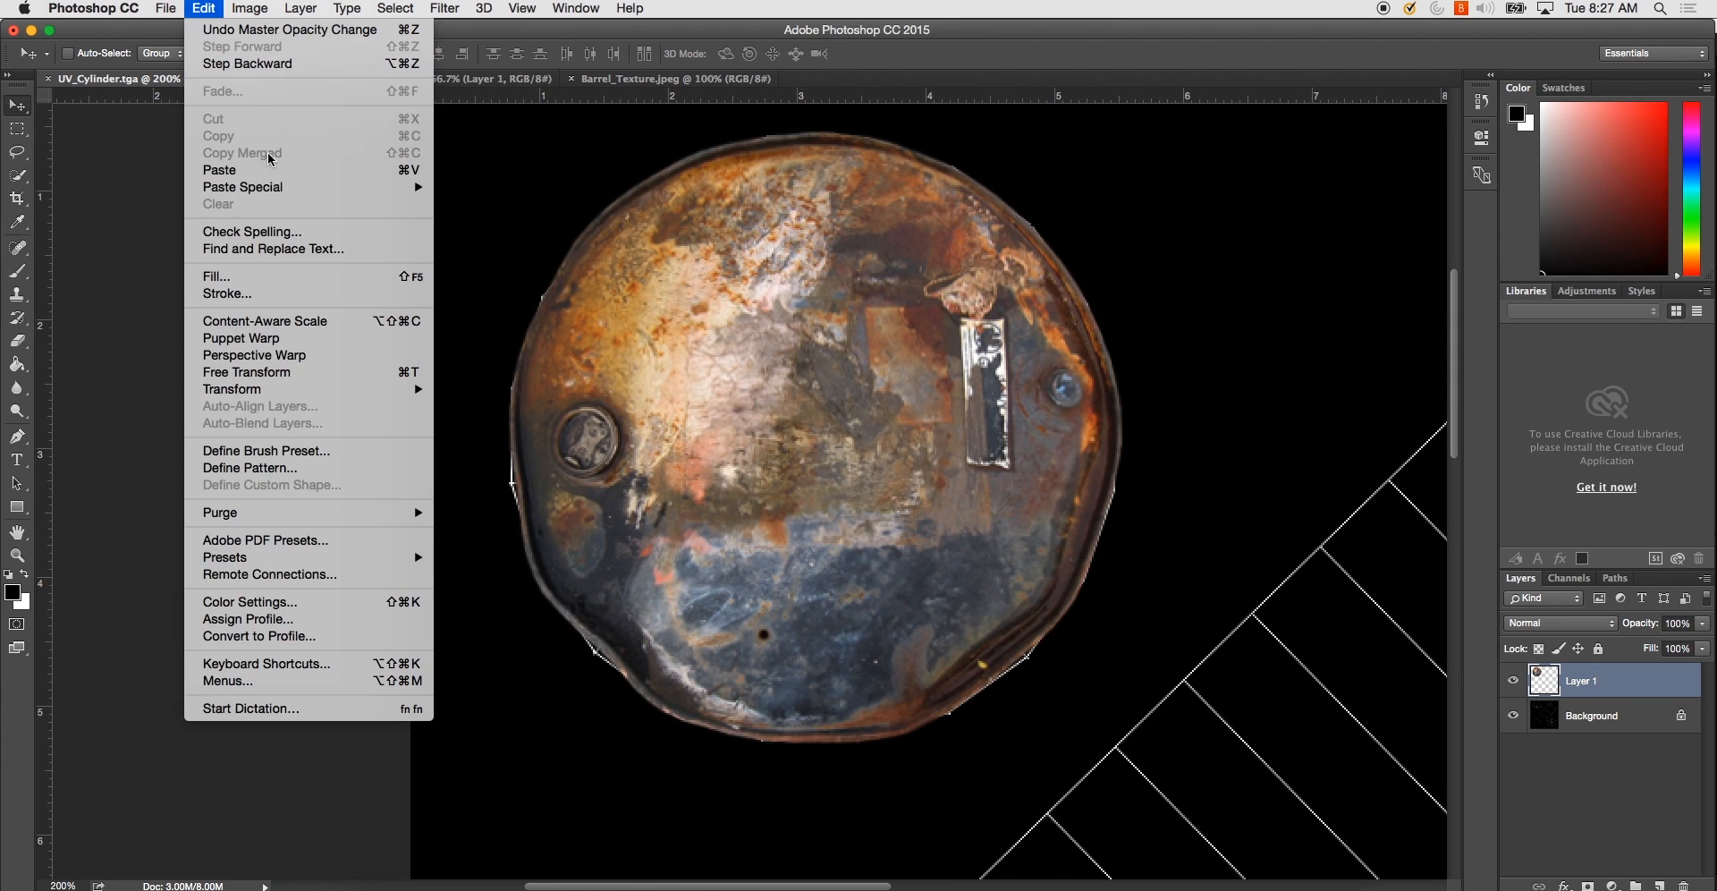
pyautogui.moveTo(327, 390)
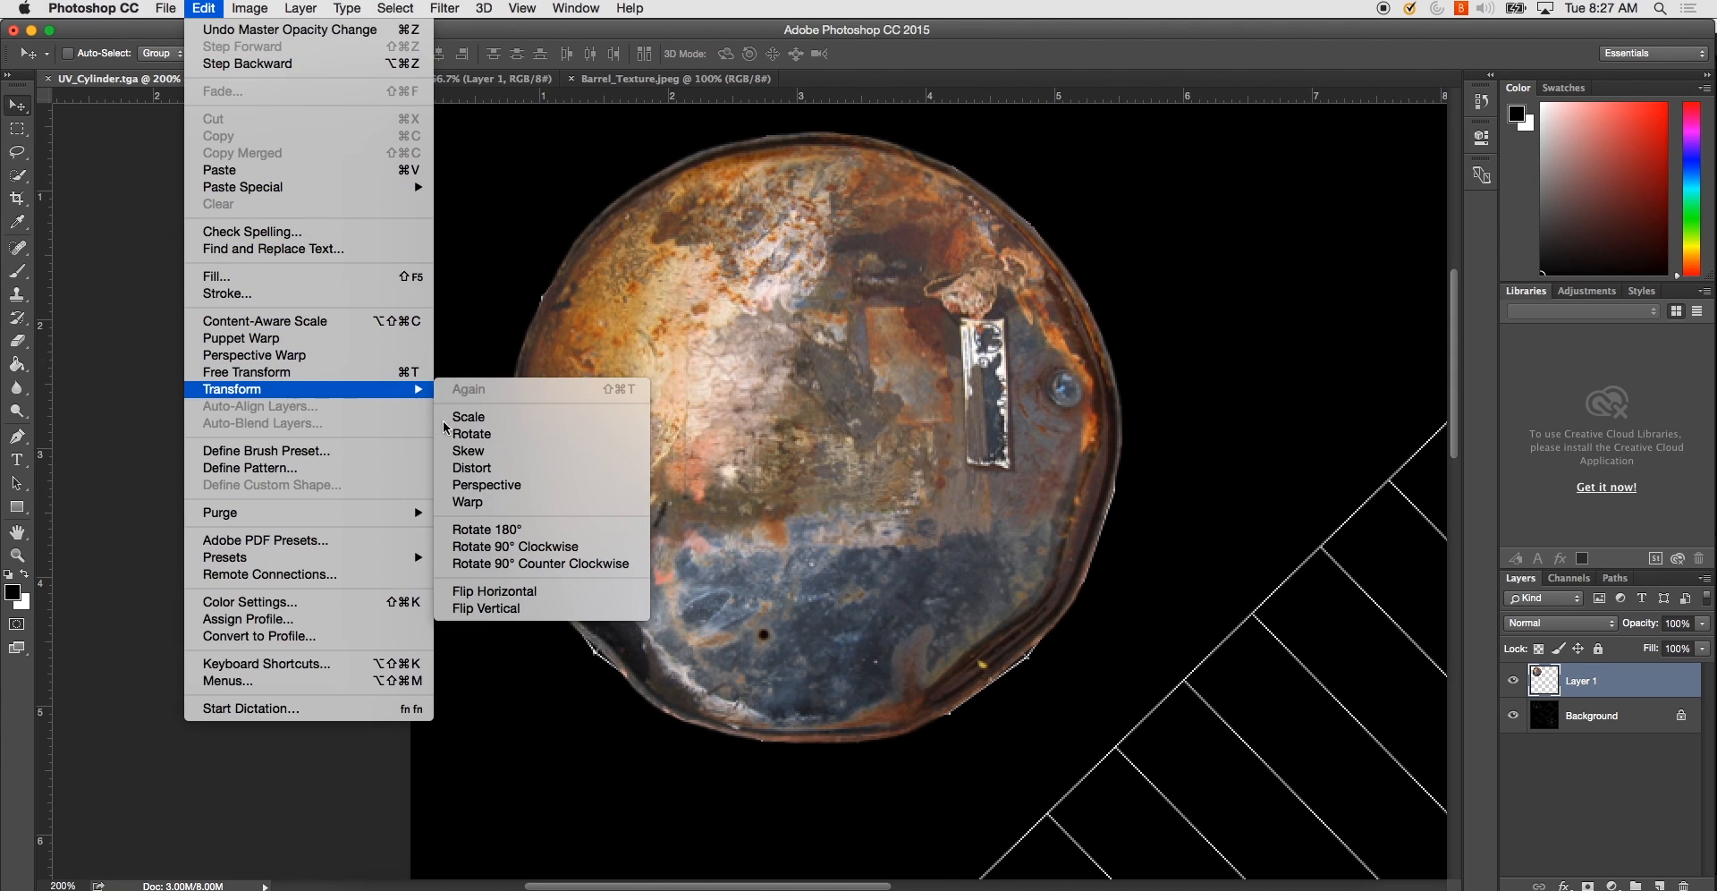
pyautogui.click(493, 504)
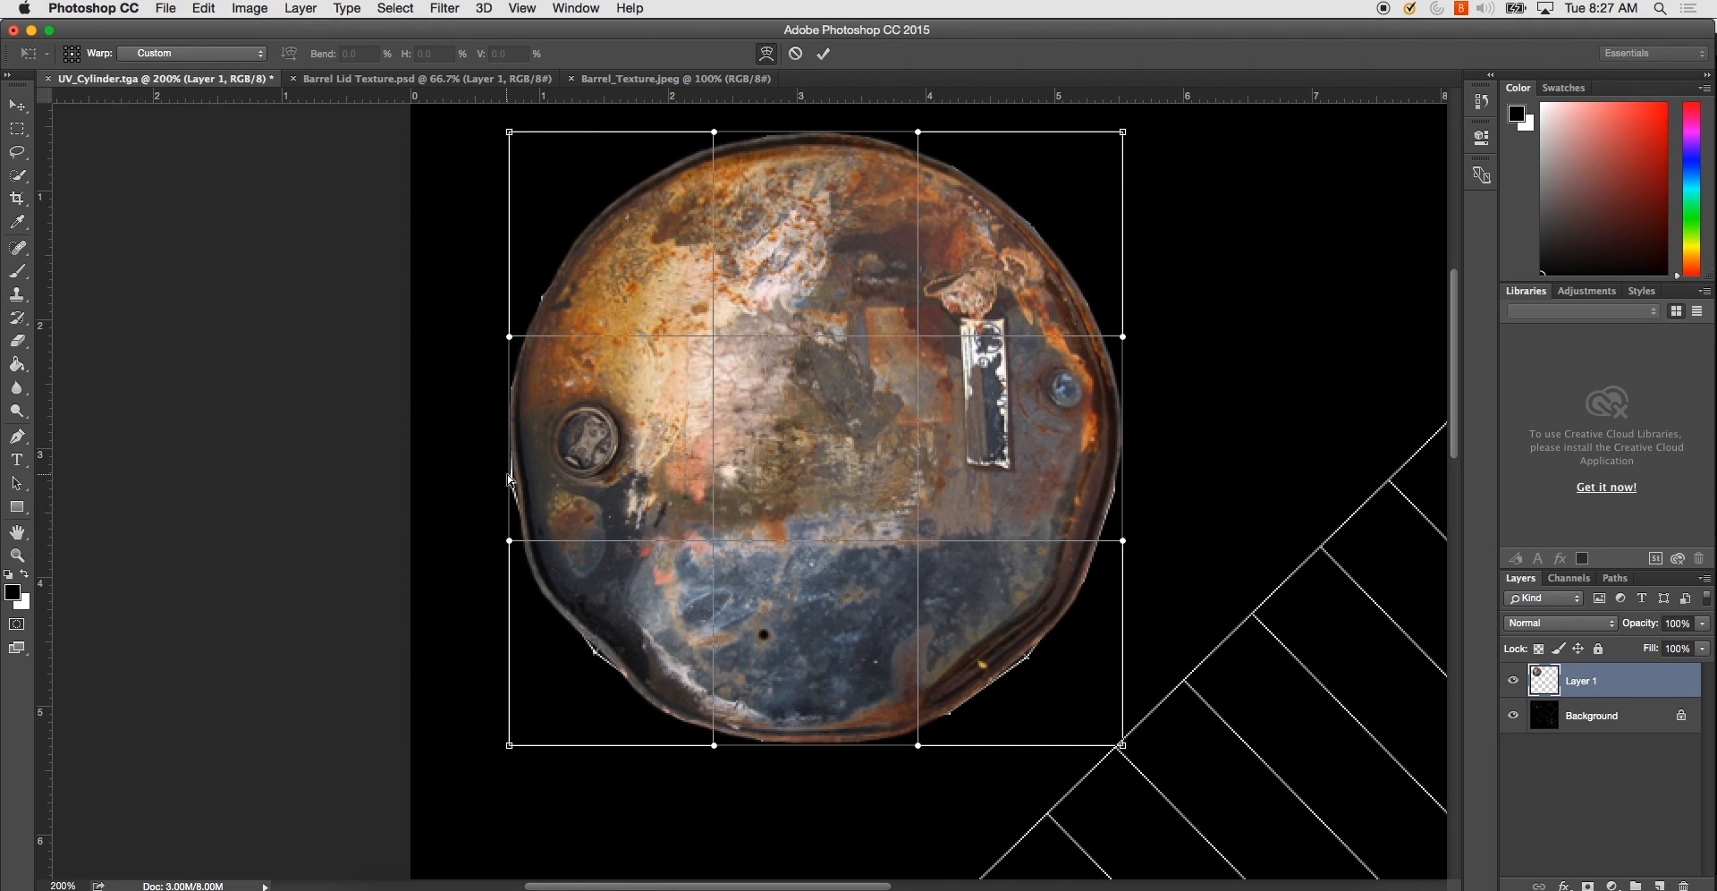
pyautogui.moveTo(508, 543); pyautogui.dragTo(489, 543)
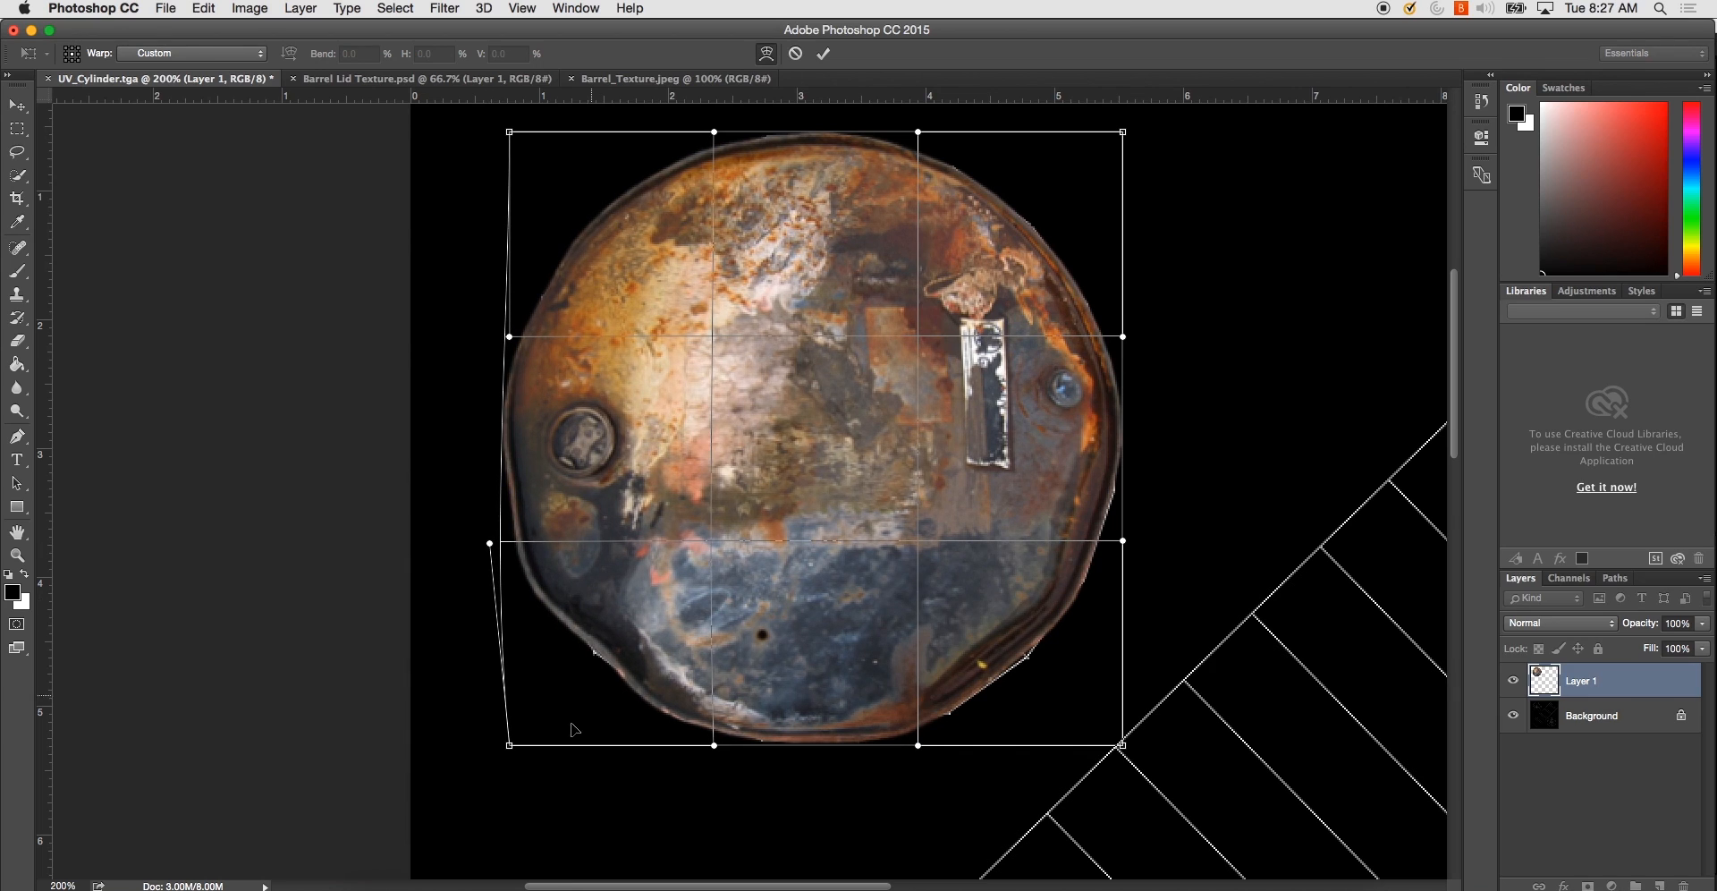
pyautogui.moveTo(506, 751); pyautogui.dragTo(499, 754)
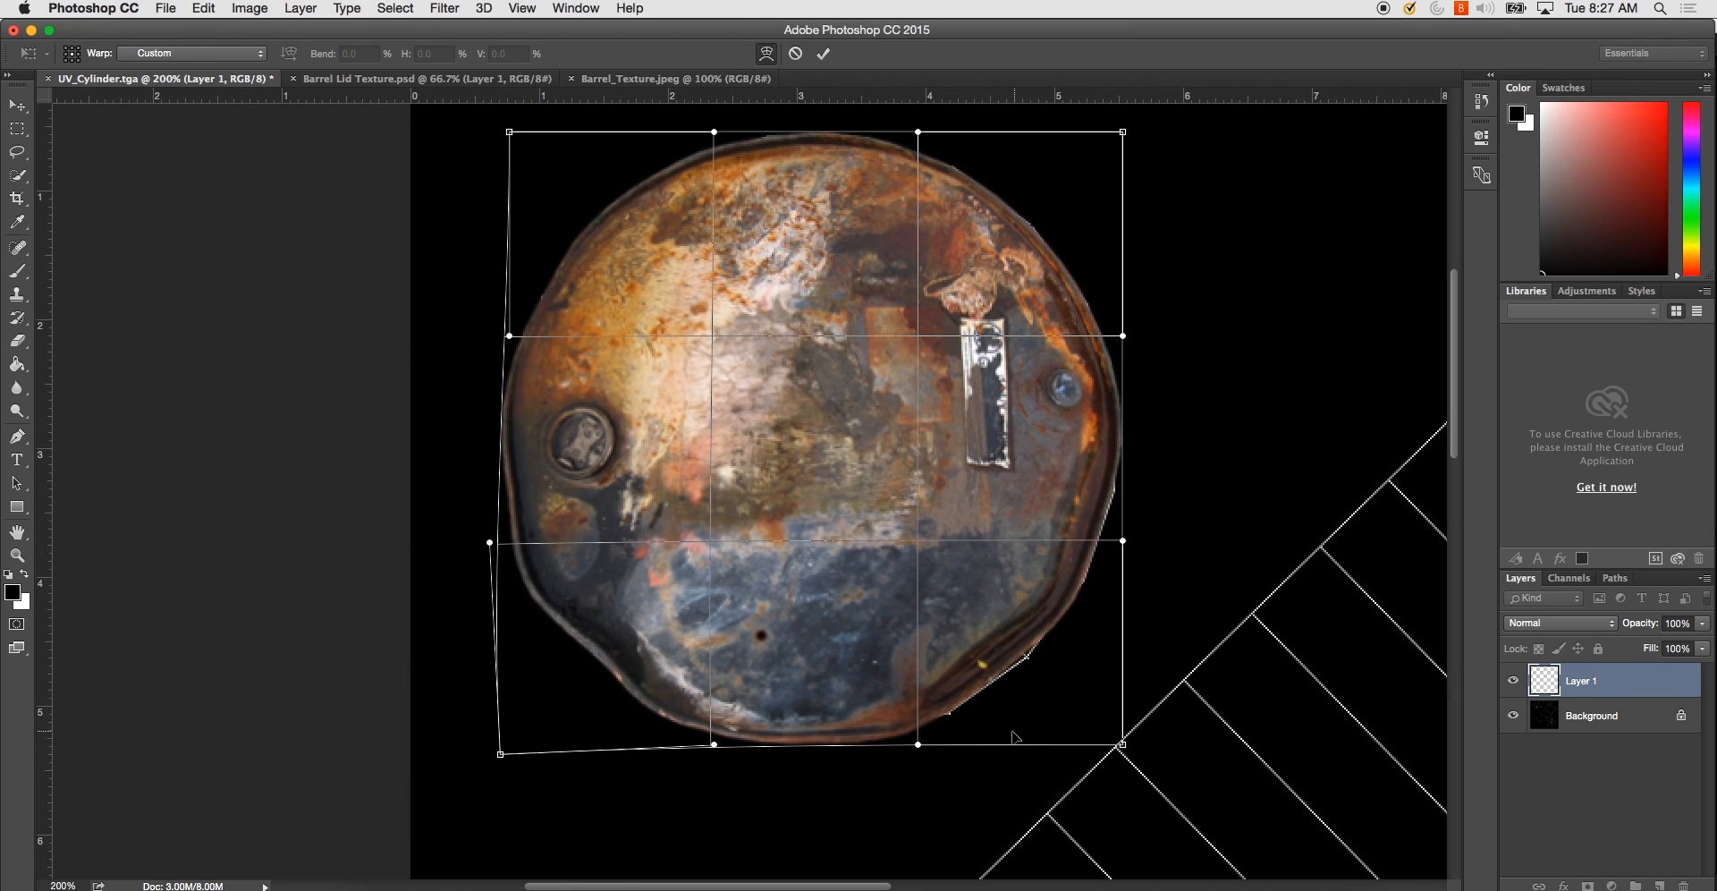
# - Pull the warp's lower-right corner and right edge outward over the shell's outline and apply the warp
pyautogui.moveTo(1123, 747); pyautogui.dragTo(1127, 757)
pyautogui.scroll(-3, 1154, 283)
pyautogui.moveTo(1123, 247); pyautogui.dragTo(1093, 359)
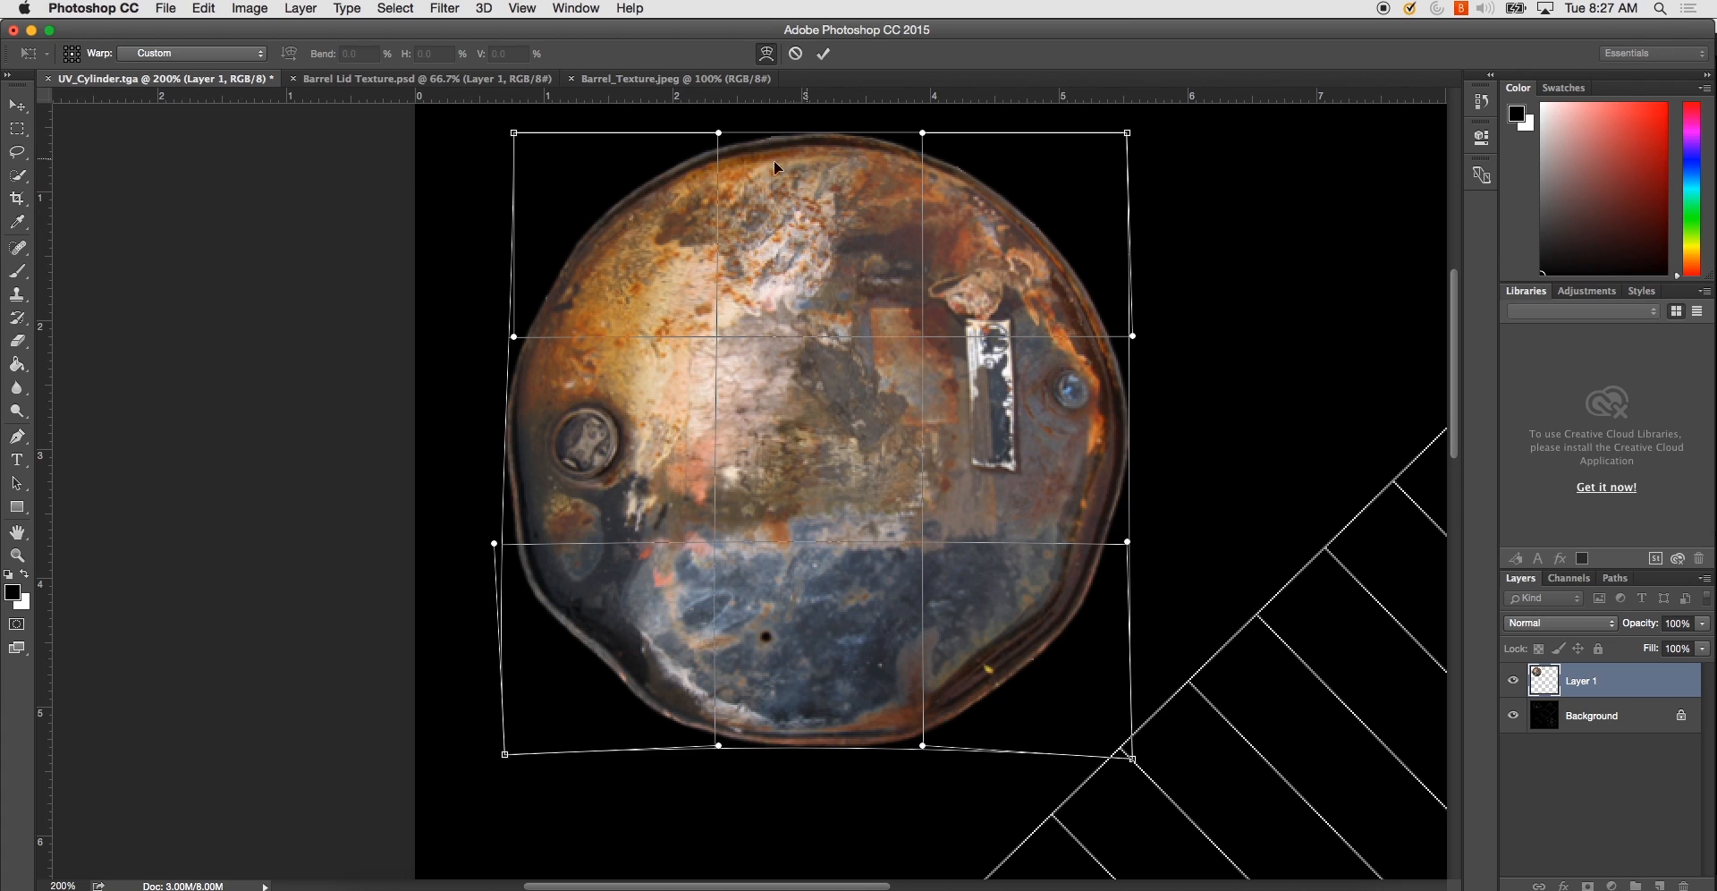
pyautogui.moveTo(648, 578); pyautogui.dragTo(647, 491)
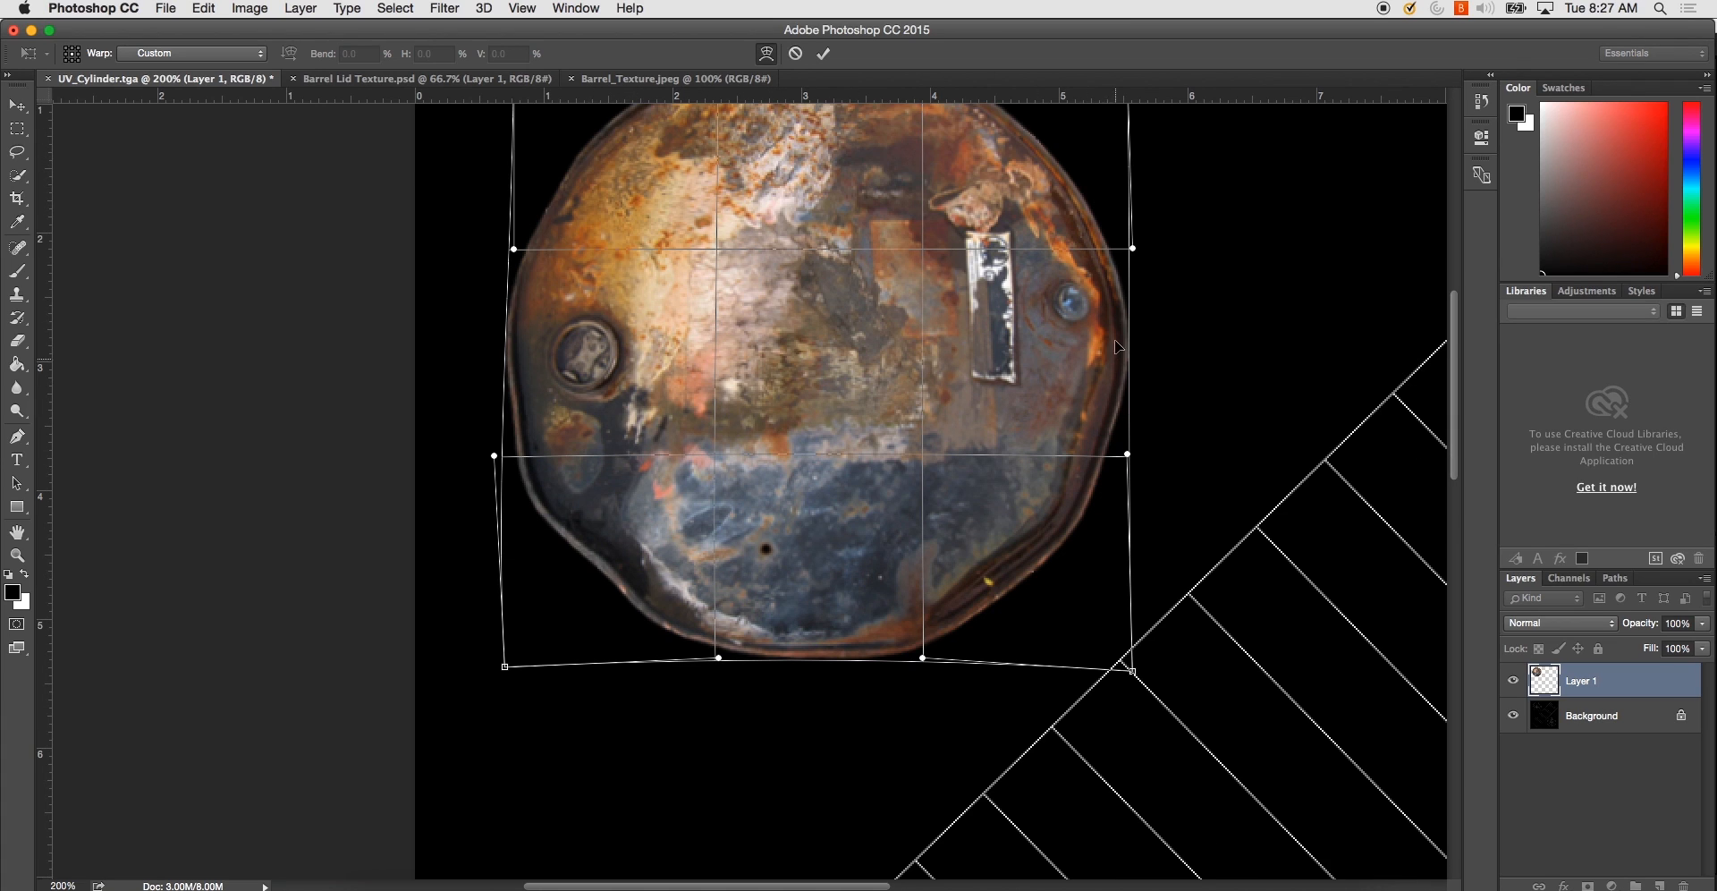
pyautogui.moveTo(1003, 332); pyautogui.dragTo(1006, 413)
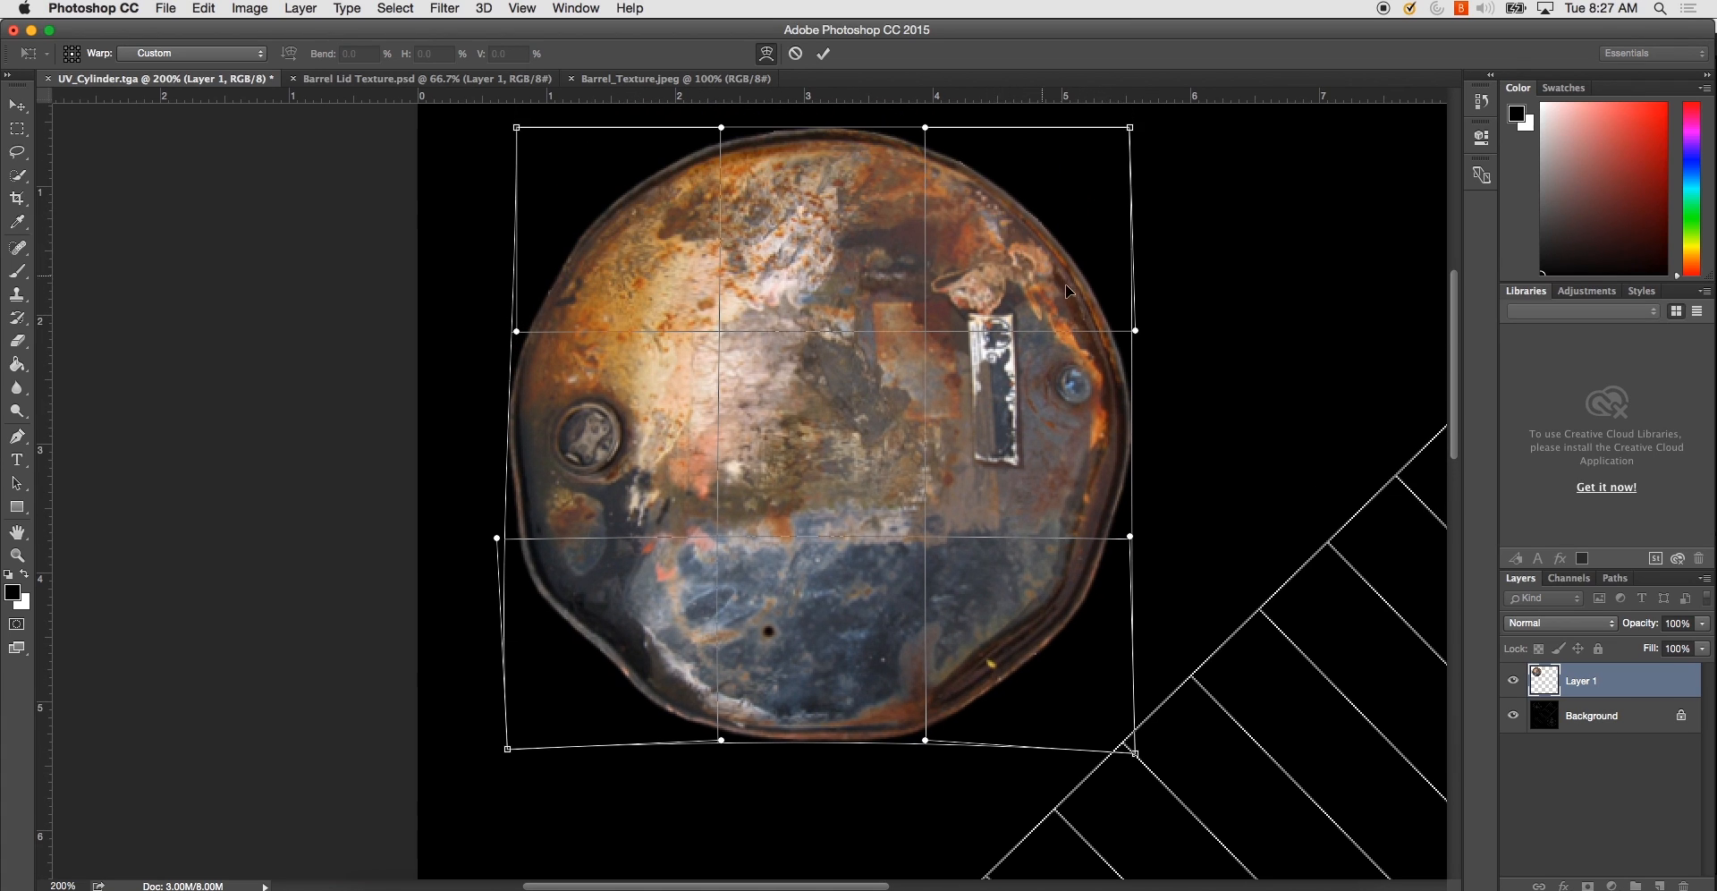
pyautogui.press('Return')
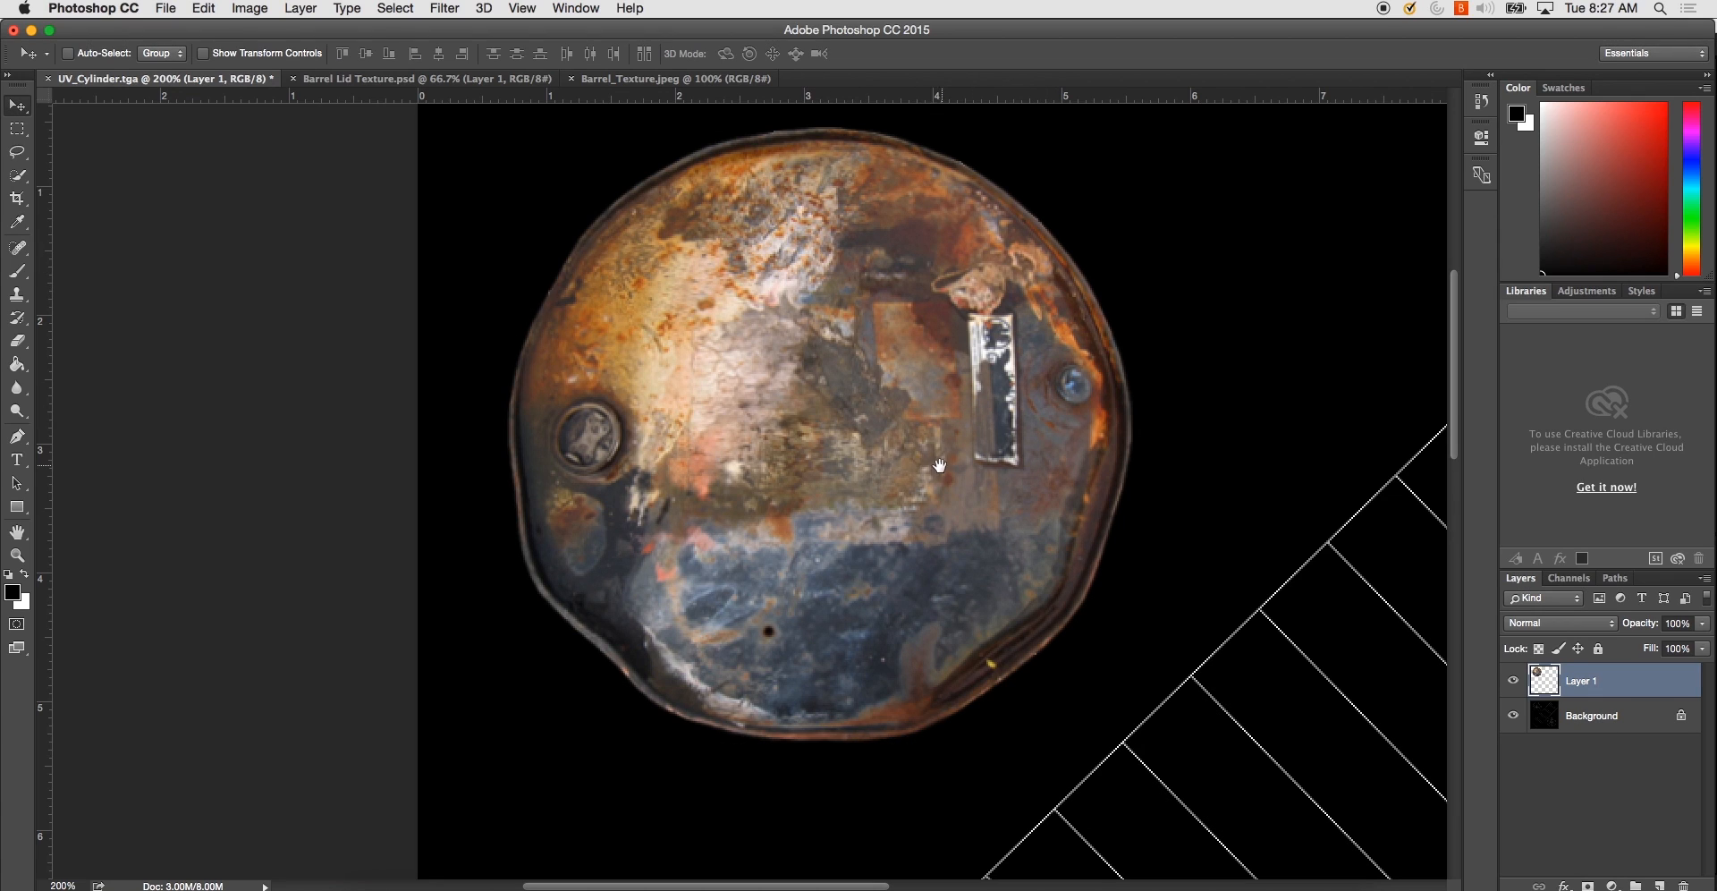
pyautogui.moveTo(941, 465); pyautogui.dragTo(870, 488)
pyautogui.moveTo(884, 411); pyautogui.dragTo(875, 415)
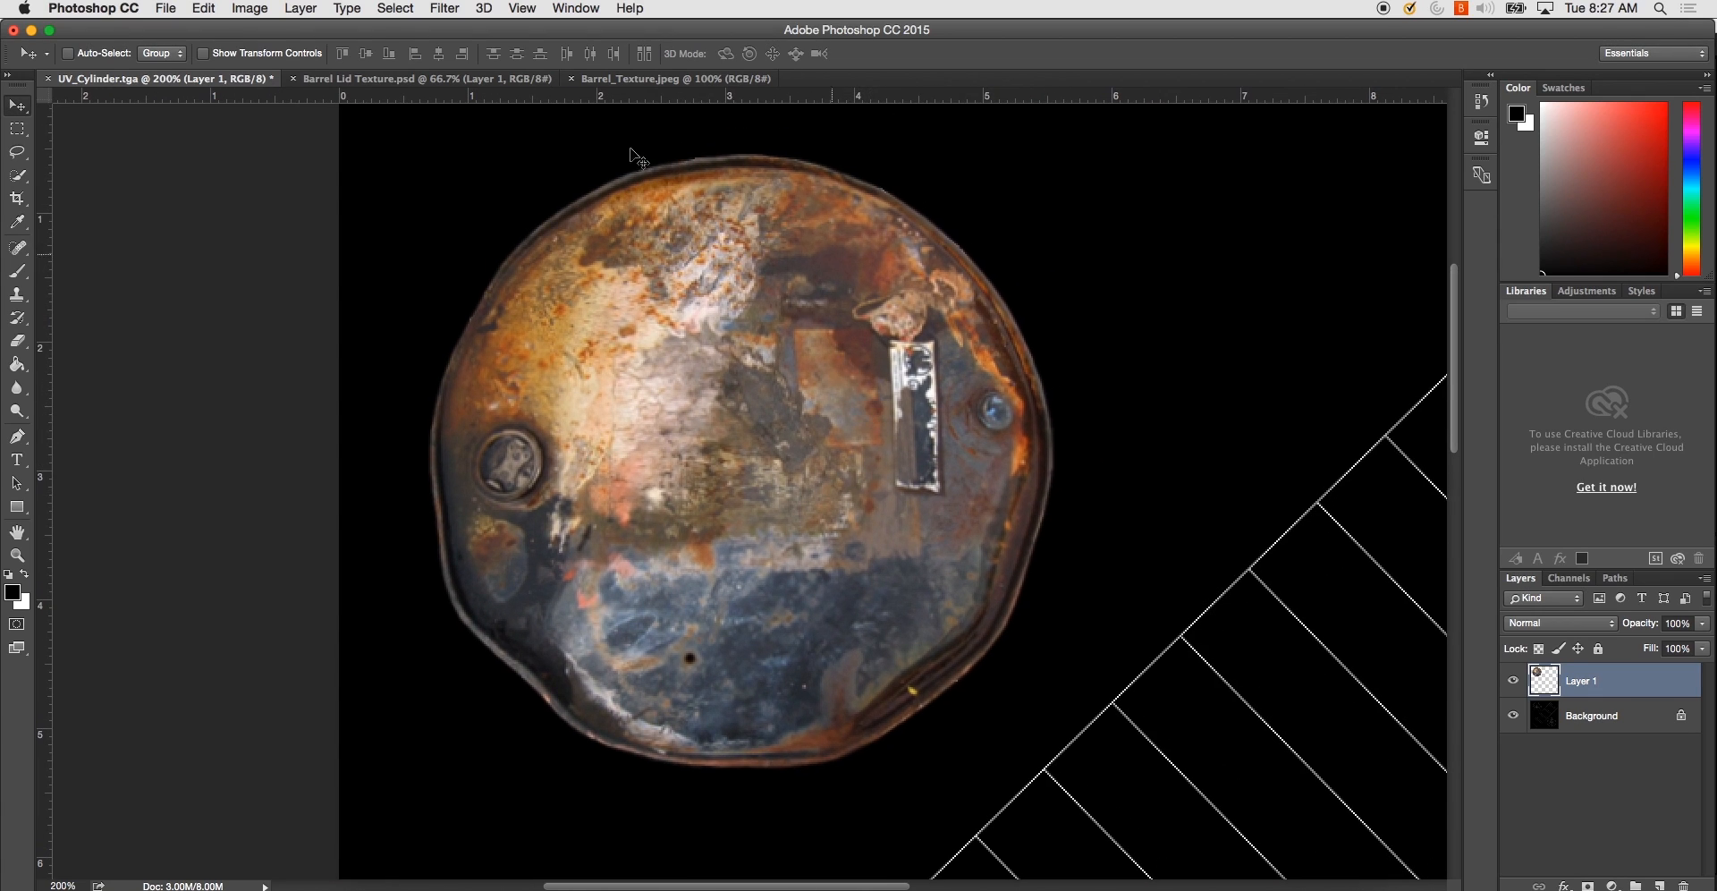
# - Duplicate the lid layer and move the copy onto the second circular shell
pyautogui.press('super+minus')
pyautogui.press('super+minus')
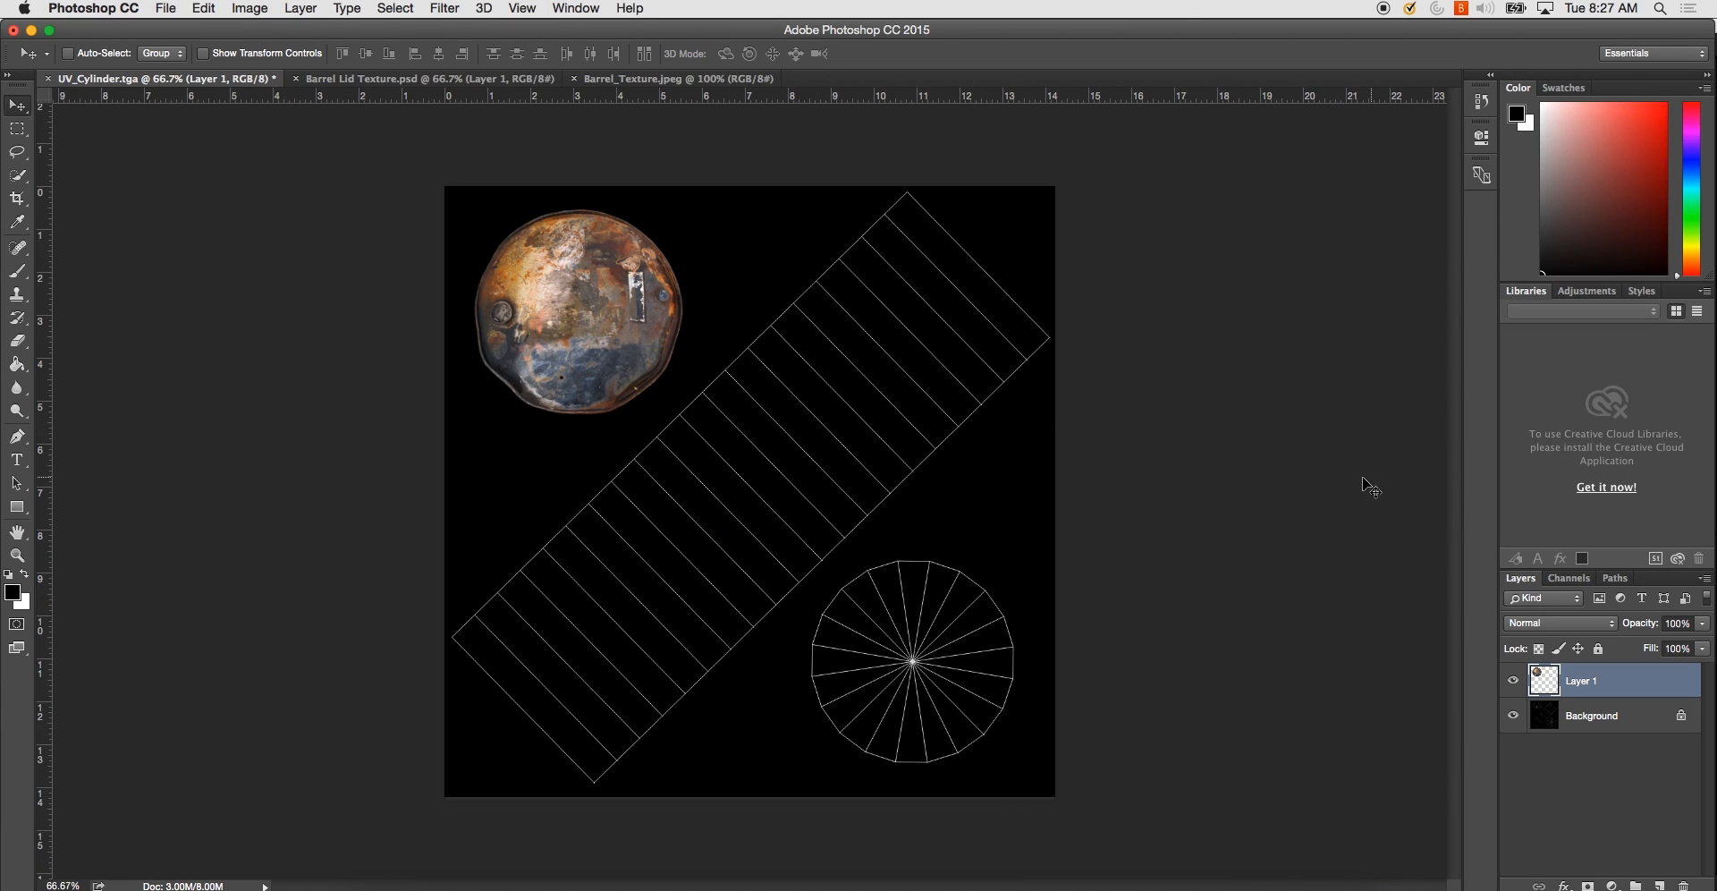
pyautogui.moveTo(1607, 685); pyautogui.dragTo(1660, 884)
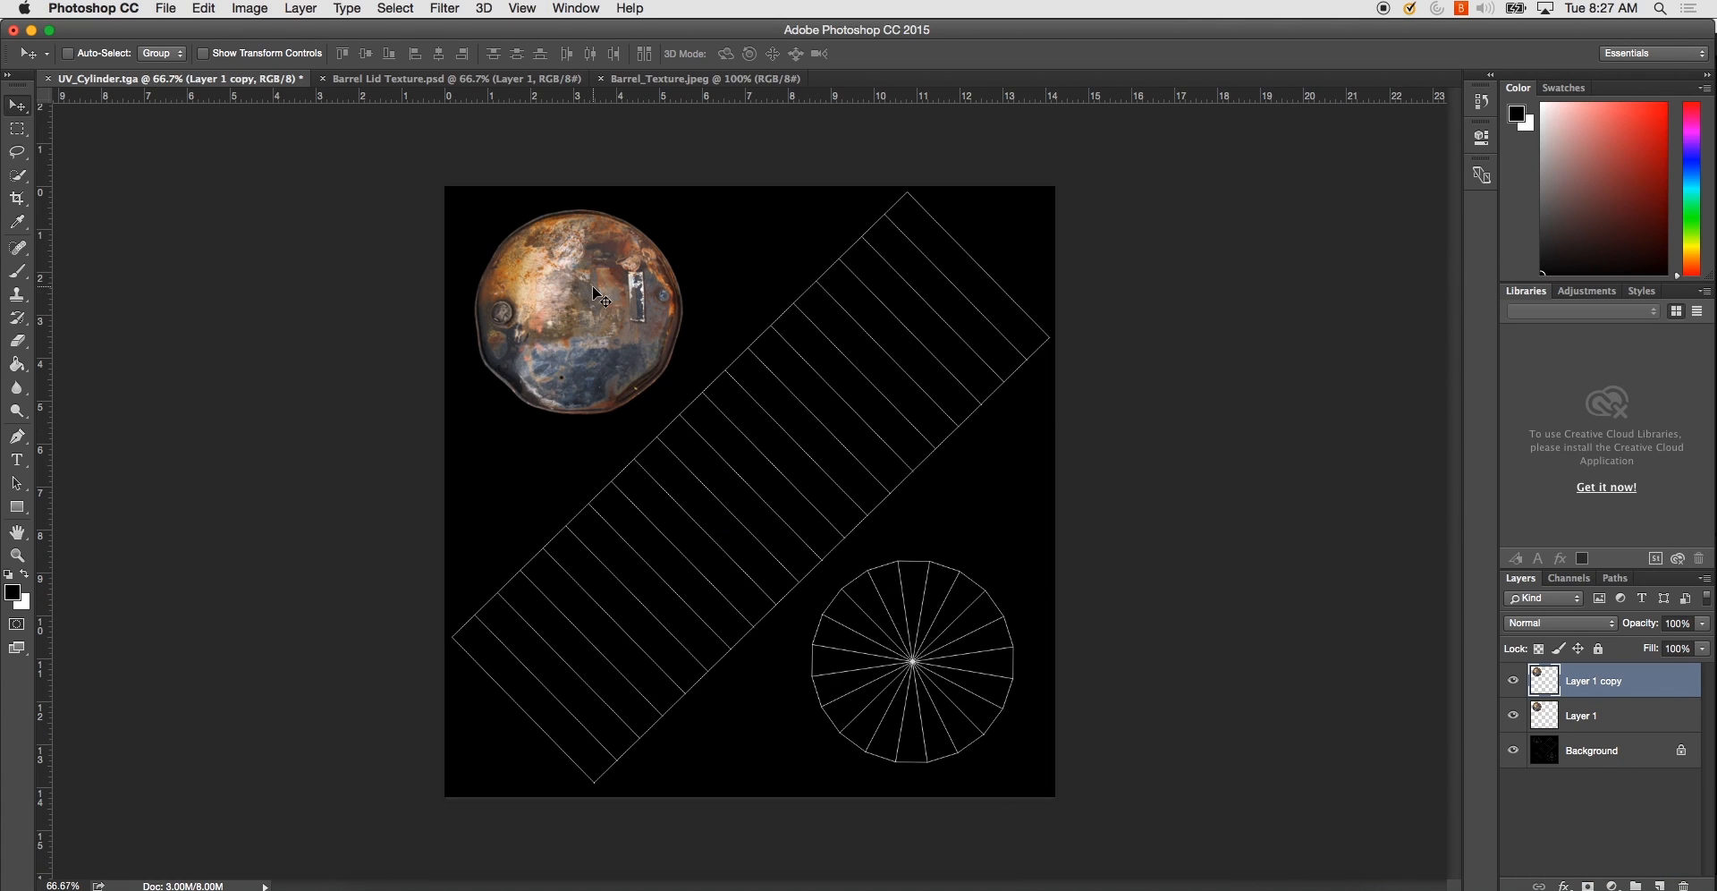
pyautogui.press('super+t')
pyautogui.moveTo(599, 304); pyautogui.dragTo(721, 315)
pyautogui.press('Return')
# - Nudge the copied lid slightly up and left until it covers the second circular shell's outline
pyautogui.press('super+equal')
pyautogui.press('super+equal')
pyautogui.press('super+equal')
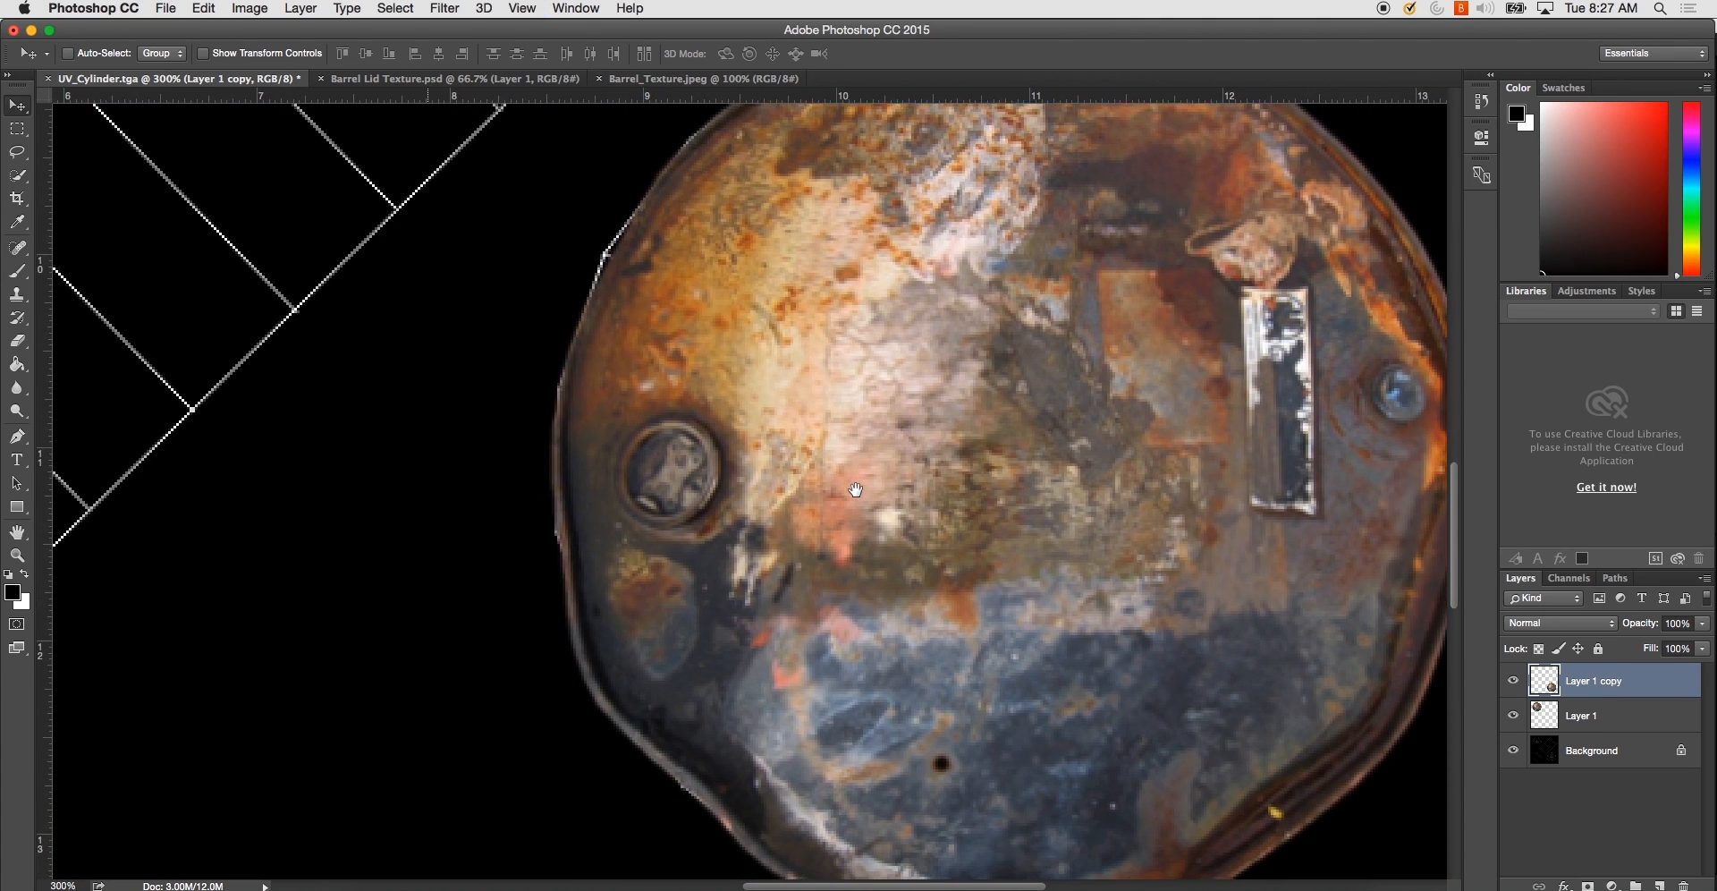
pyautogui.press('super+minus')
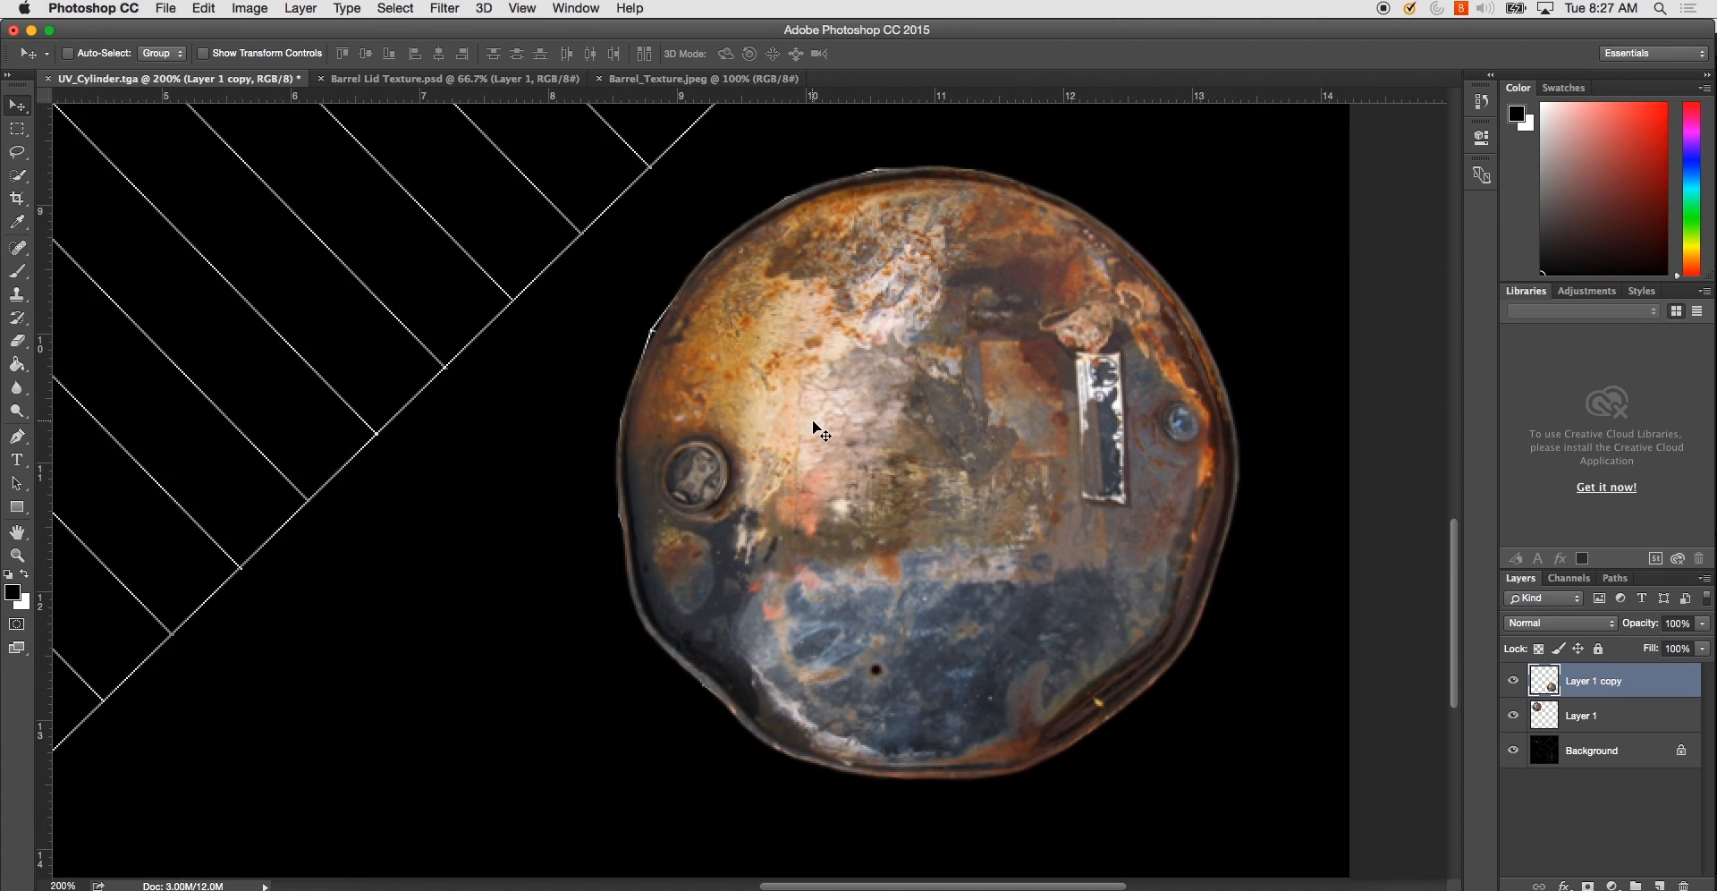
pyautogui.press('Up')
pyautogui.press('Left')
pyautogui.press('Left')
pyautogui.press('Right')
pyautogui.press('Right')
pyautogui.press('Down')
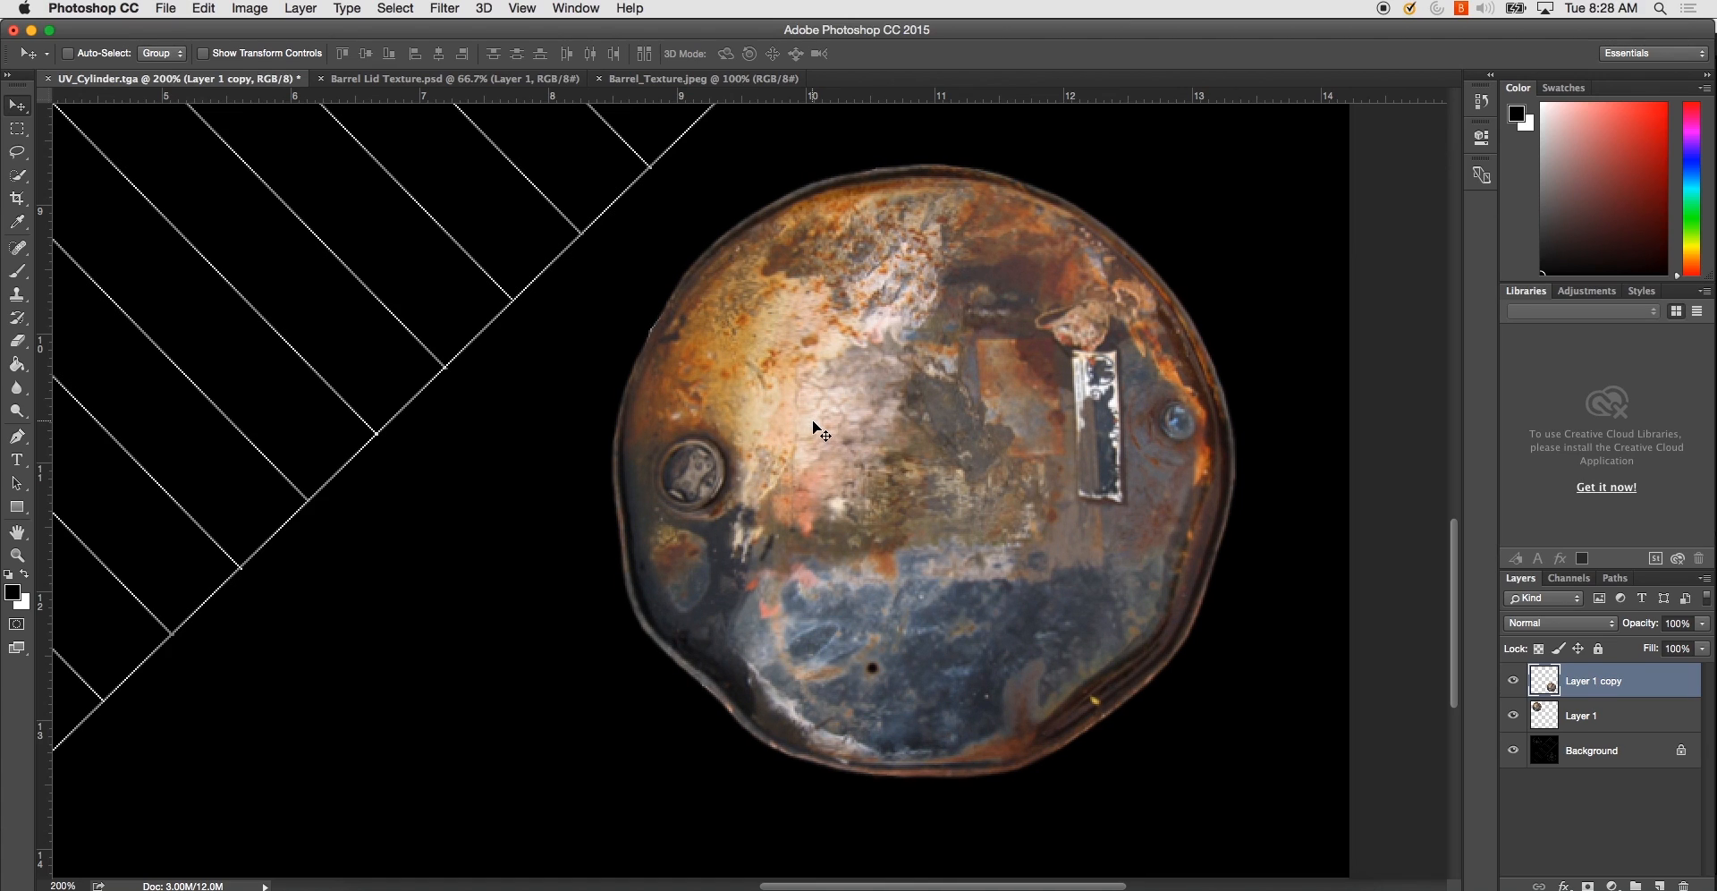
pyautogui.press('Left')
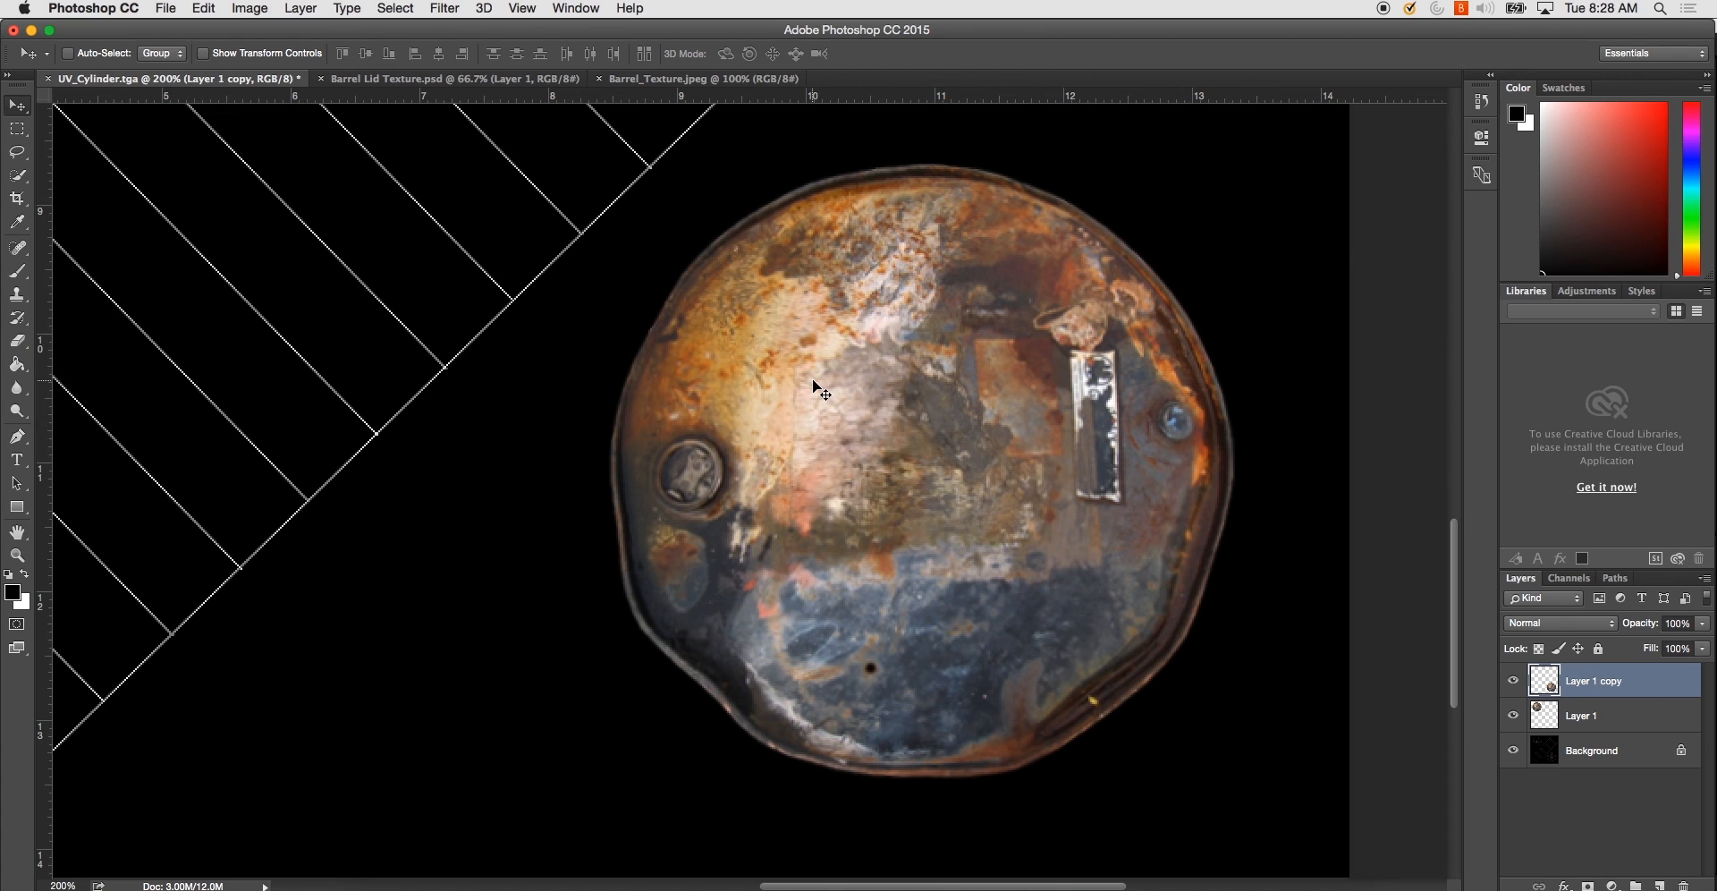
# - Copy the whole Barrel_Texture.jpeg image and paste it into UV_Cylinder.tga as a new layer
pyautogui.press('super+minus')
pyautogui.moveTo(683, 260); pyautogui.dragTo(817, 540)
pyautogui.click(698, 79)
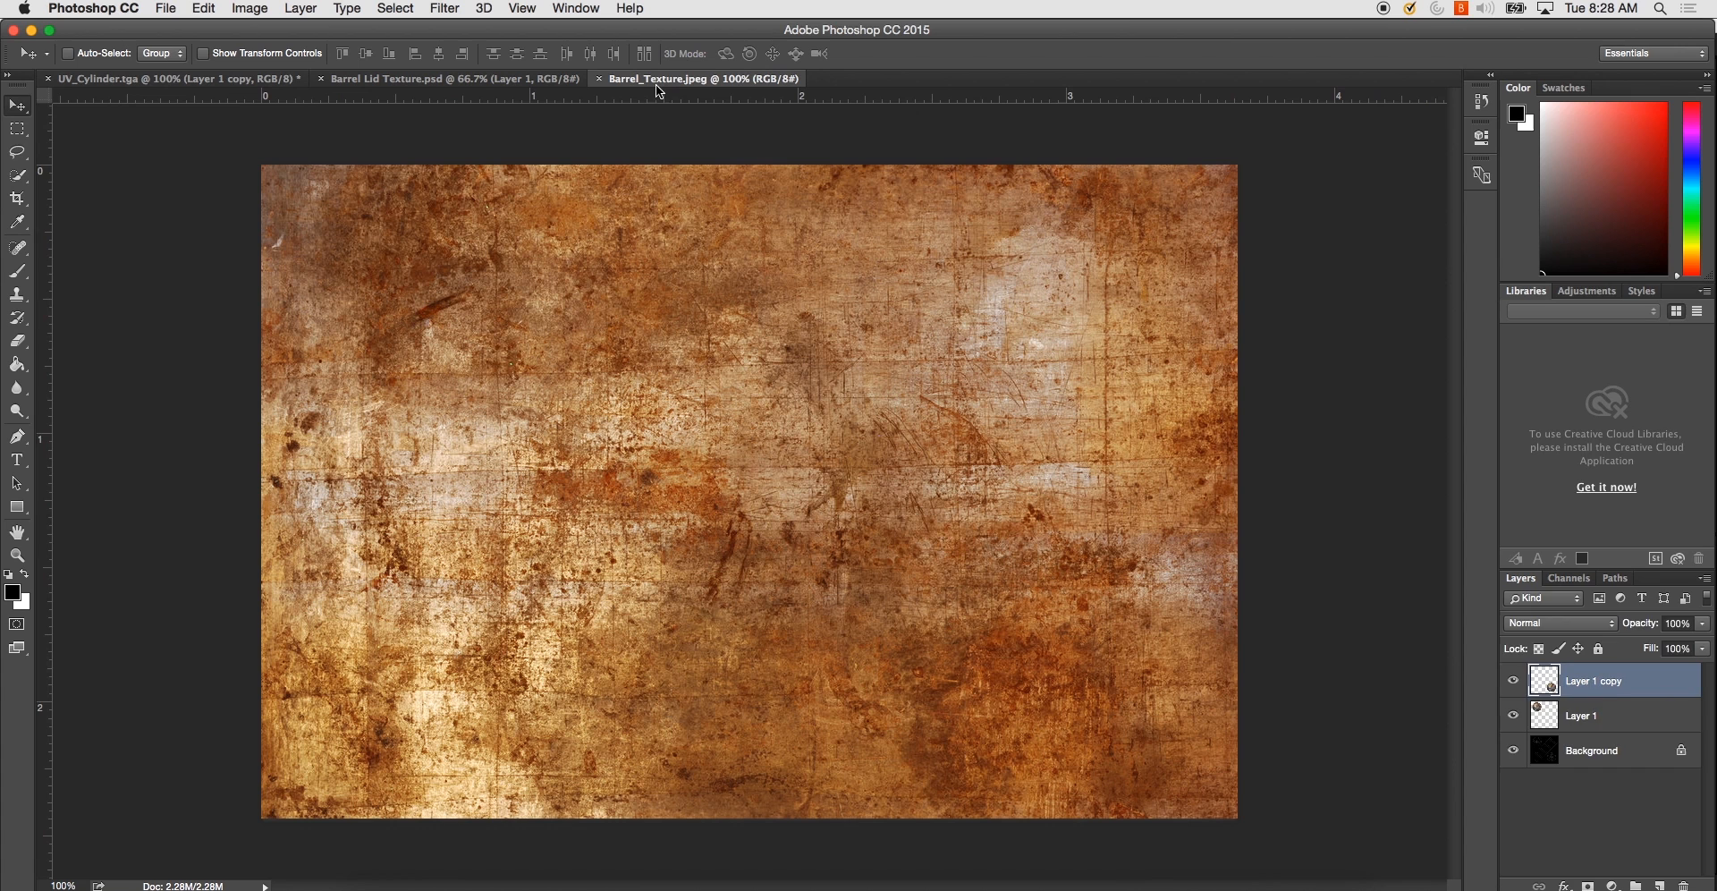
pyautogui.press('super+a')
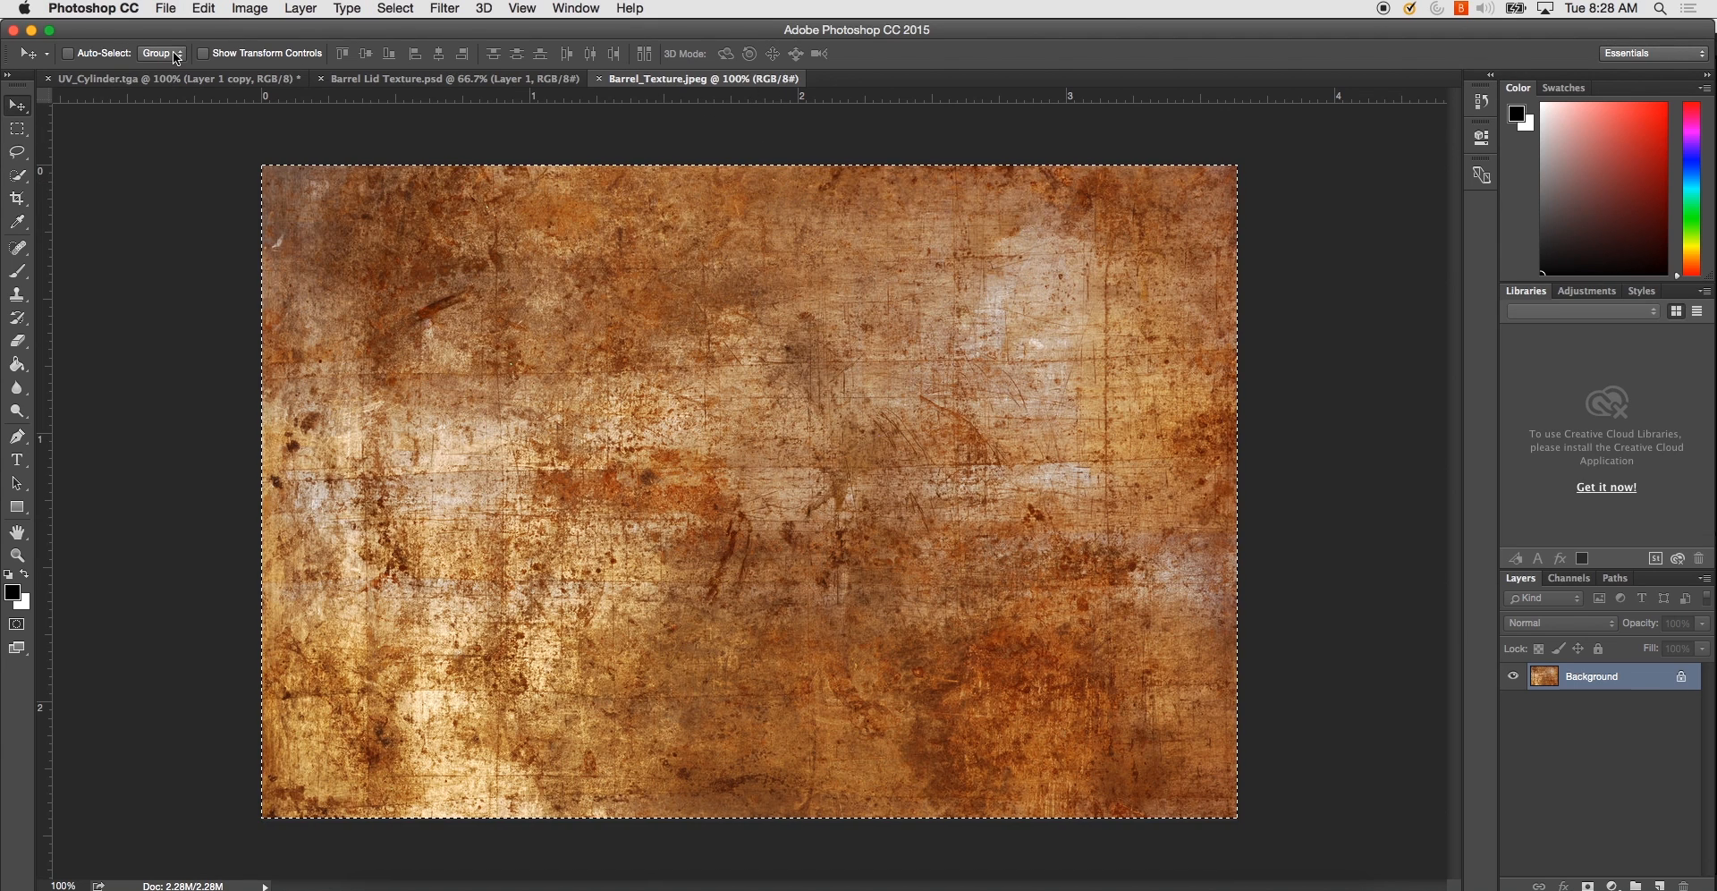
pyautogui.click(179, 77)
pyautogui.press('super+v')
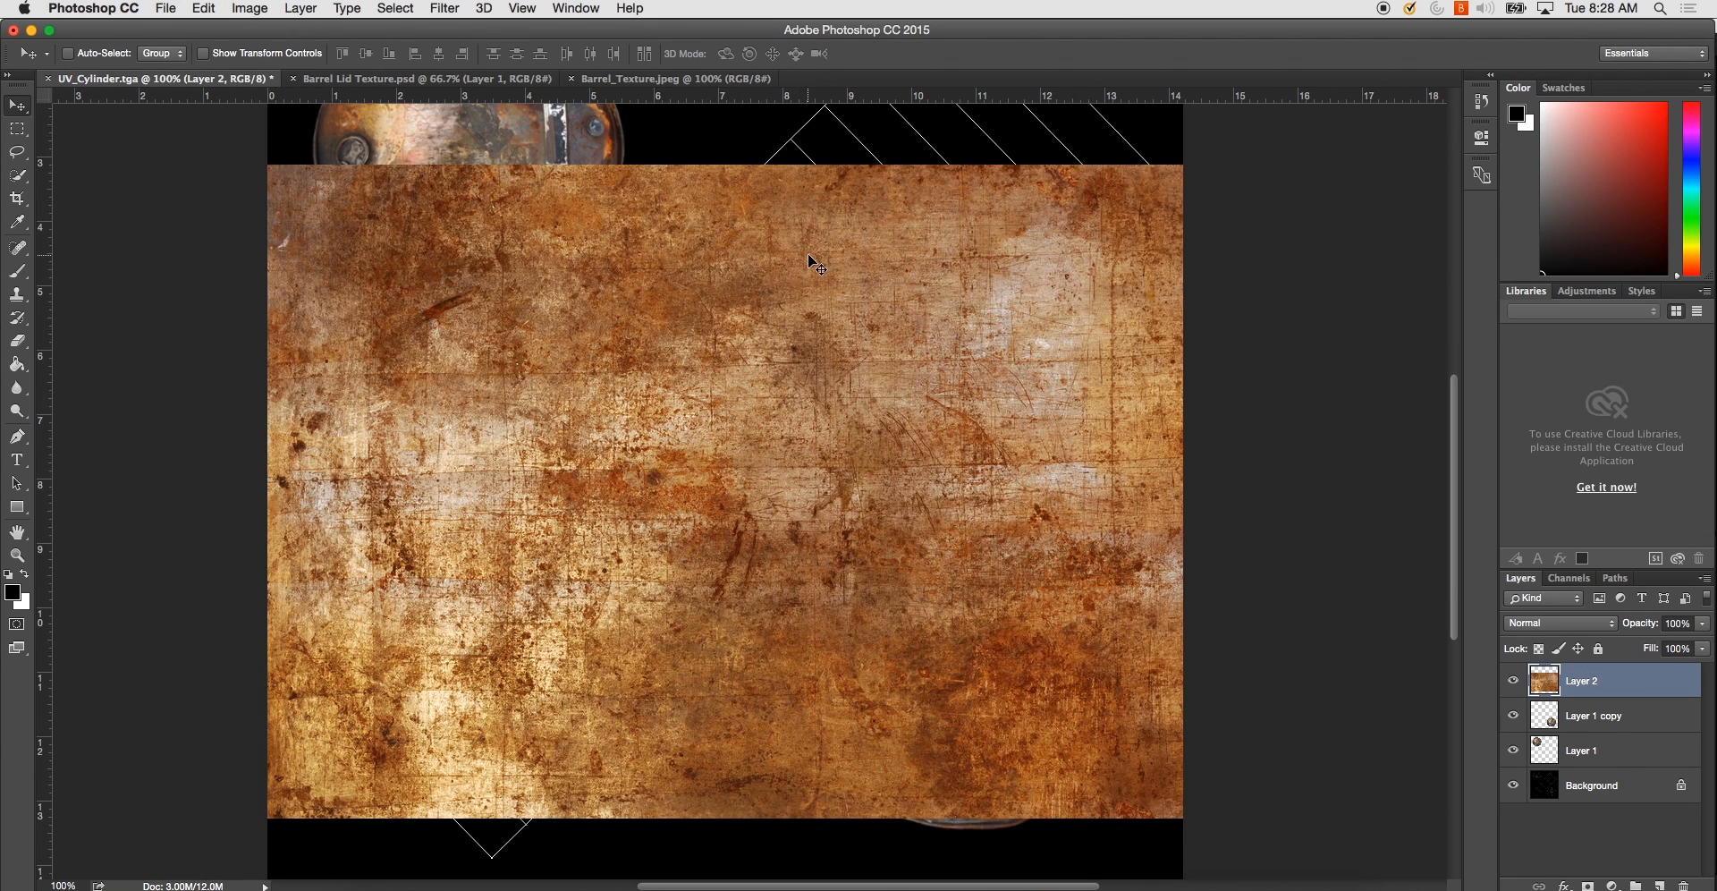
# - Rotate the pasted texture to -45° and scale it to about 53.4%, placing it over the lower end of the strip shell
pyautogui.press('super+t')
pyautogui.keyDown('shift'); pyautogui.moveTo(1277, 156); pyautogui.dragTo(821, 146); pyautogui.keyUp('shift')
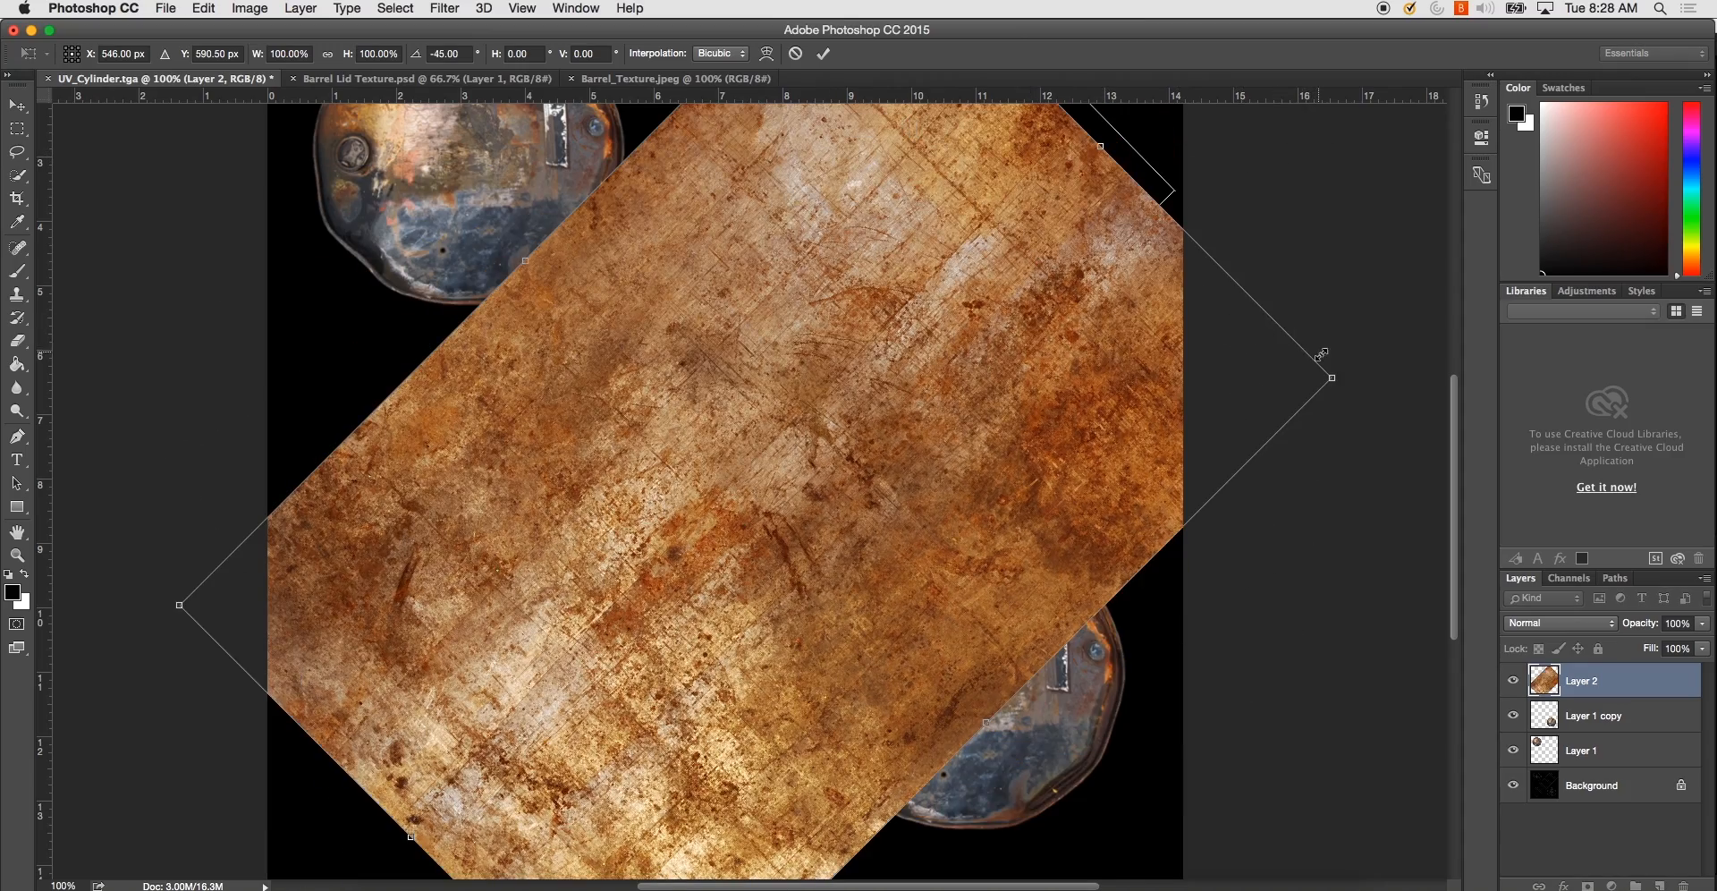
pyautogui.keyDown('shift'); pyautogui.moveTo(1333, 380); pyautogui.dragTo(762, 402); pyautogui.keyUp('shift')
pyautogui.moveTo(560, 448); pyautogui.dragTo(635, 472)
# - Scale the texture down to about 47.85% so its edges match the strip shell's width and lower end
pyautogui.press('super+equal')
pyautogui.press('super+equal')
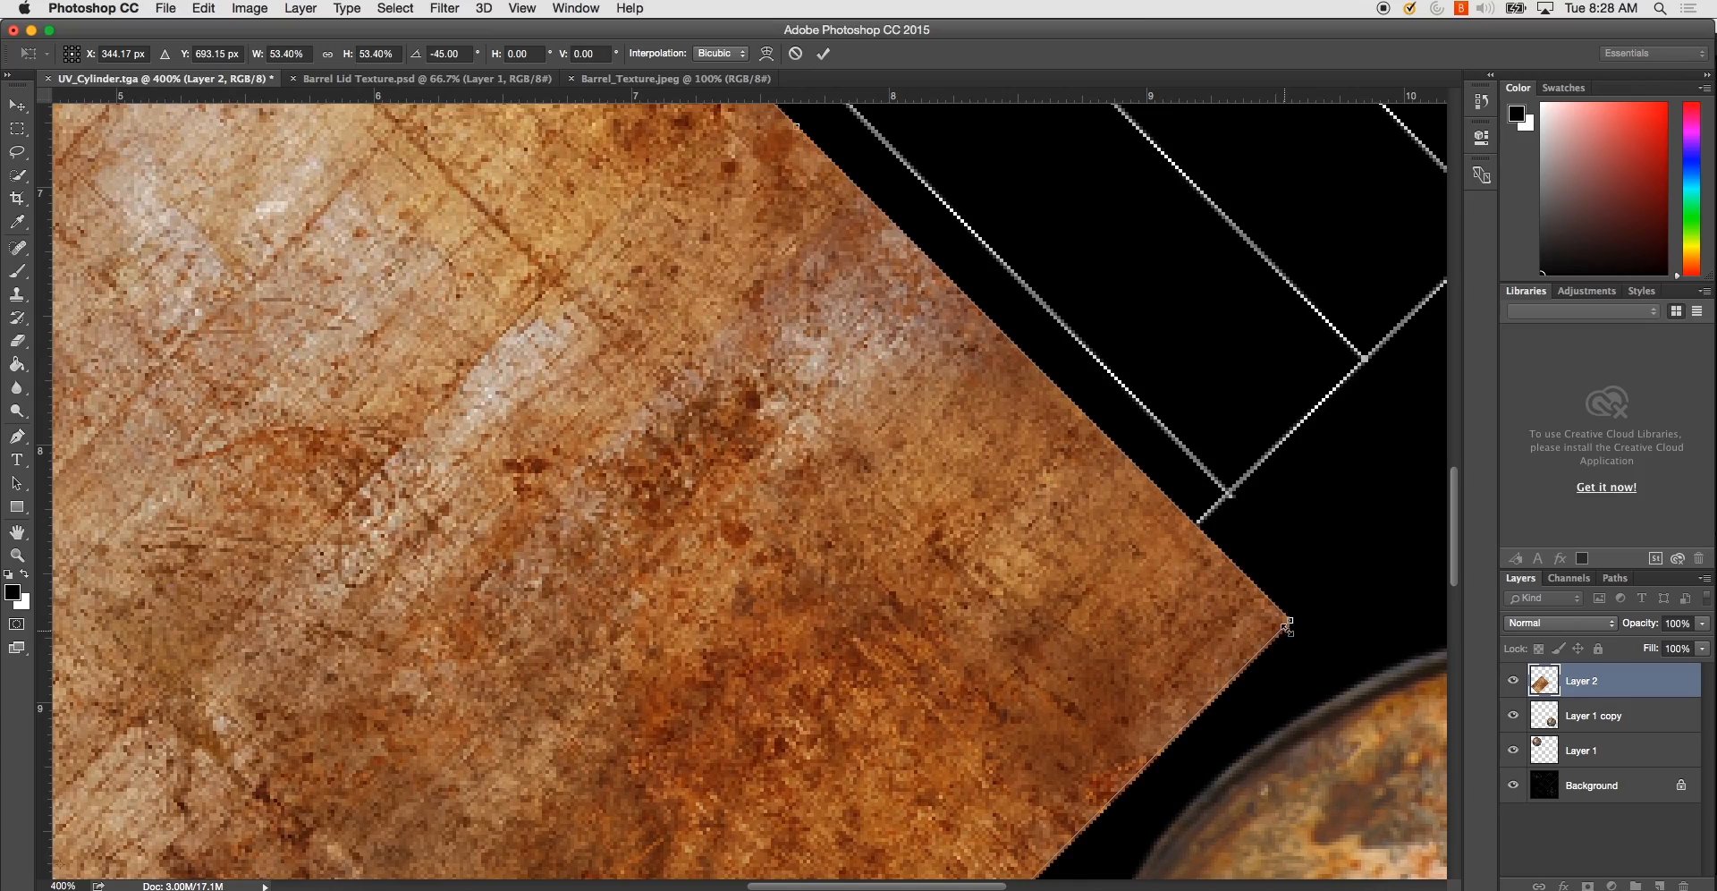
pyautogui.moveTo(1287, 620); pyautogui.dragTo(1081, 632)
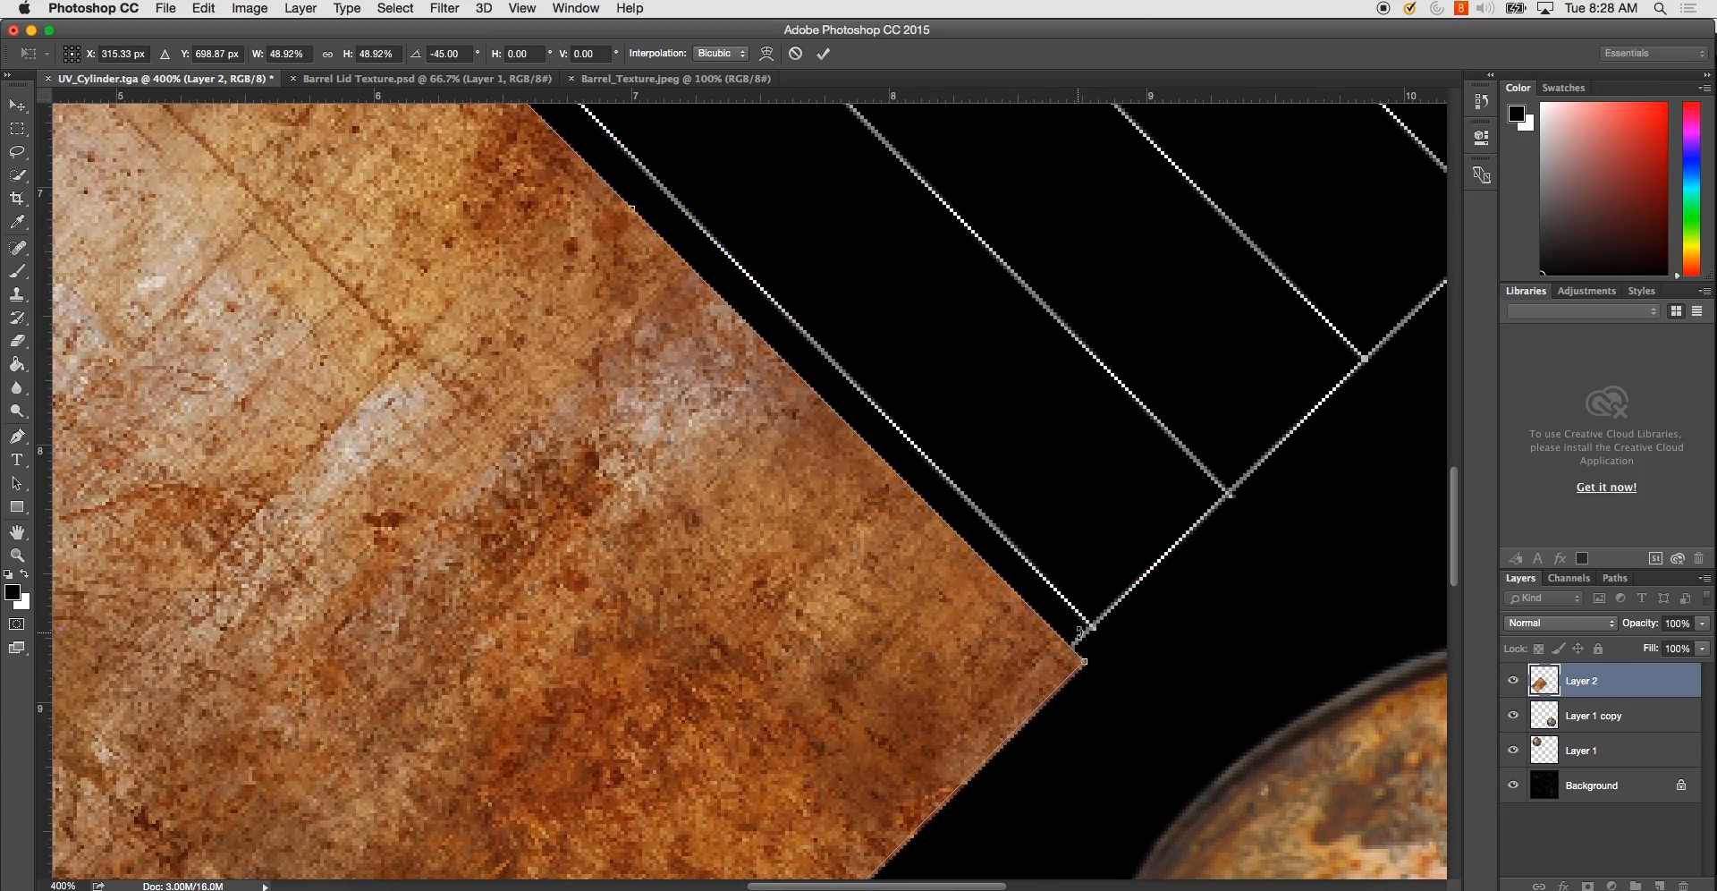
pyautogui.press('super+minus')
pyautogui.press('super+minus')
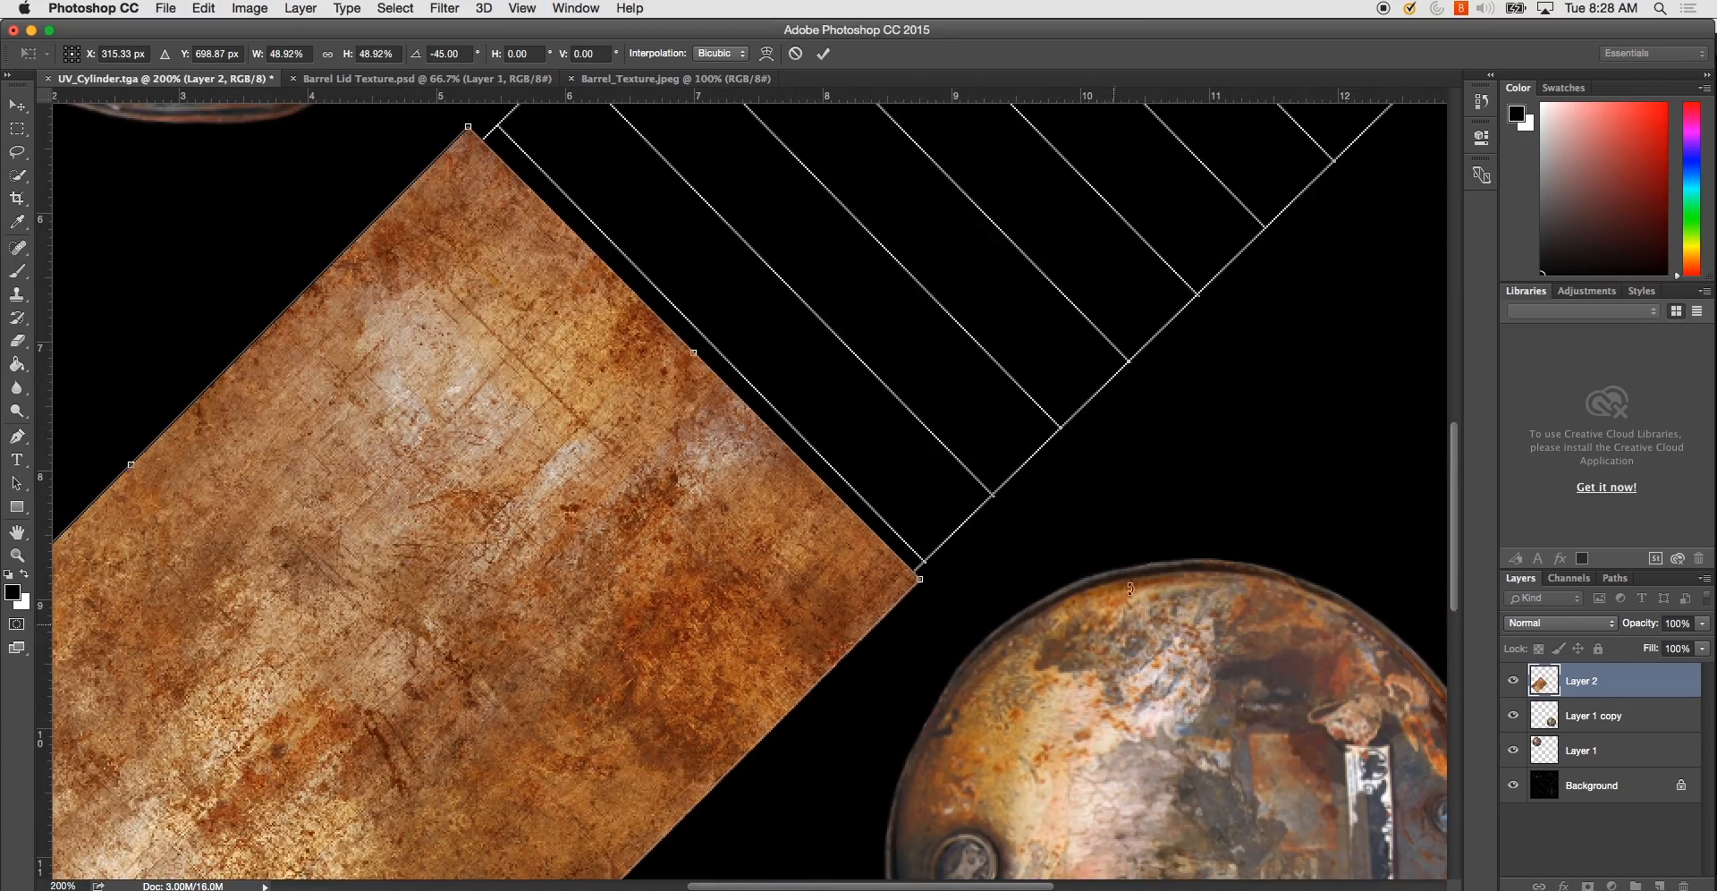
pyautogui.hscroll(1, 1078, 524)
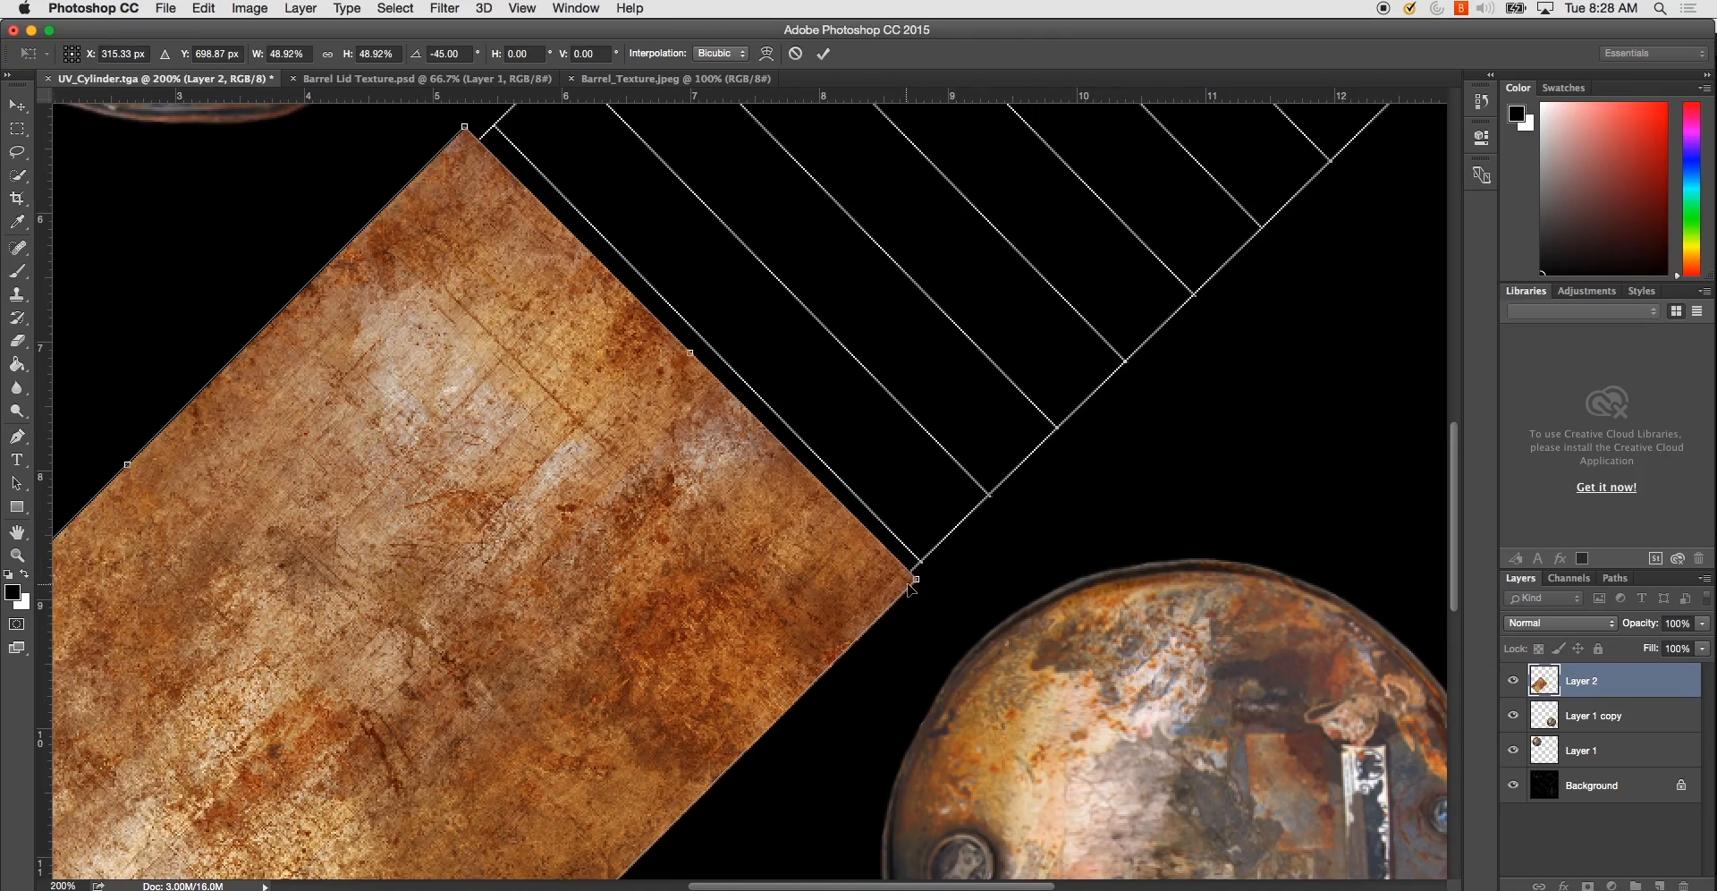
pyautogui.moveTo(916, 581); pyautogui.dragTo(898, 585)
pyautogui.moveTo(459, 131); pyautogui.dragTo(451, 152)
pyautogui.press('super+minus')
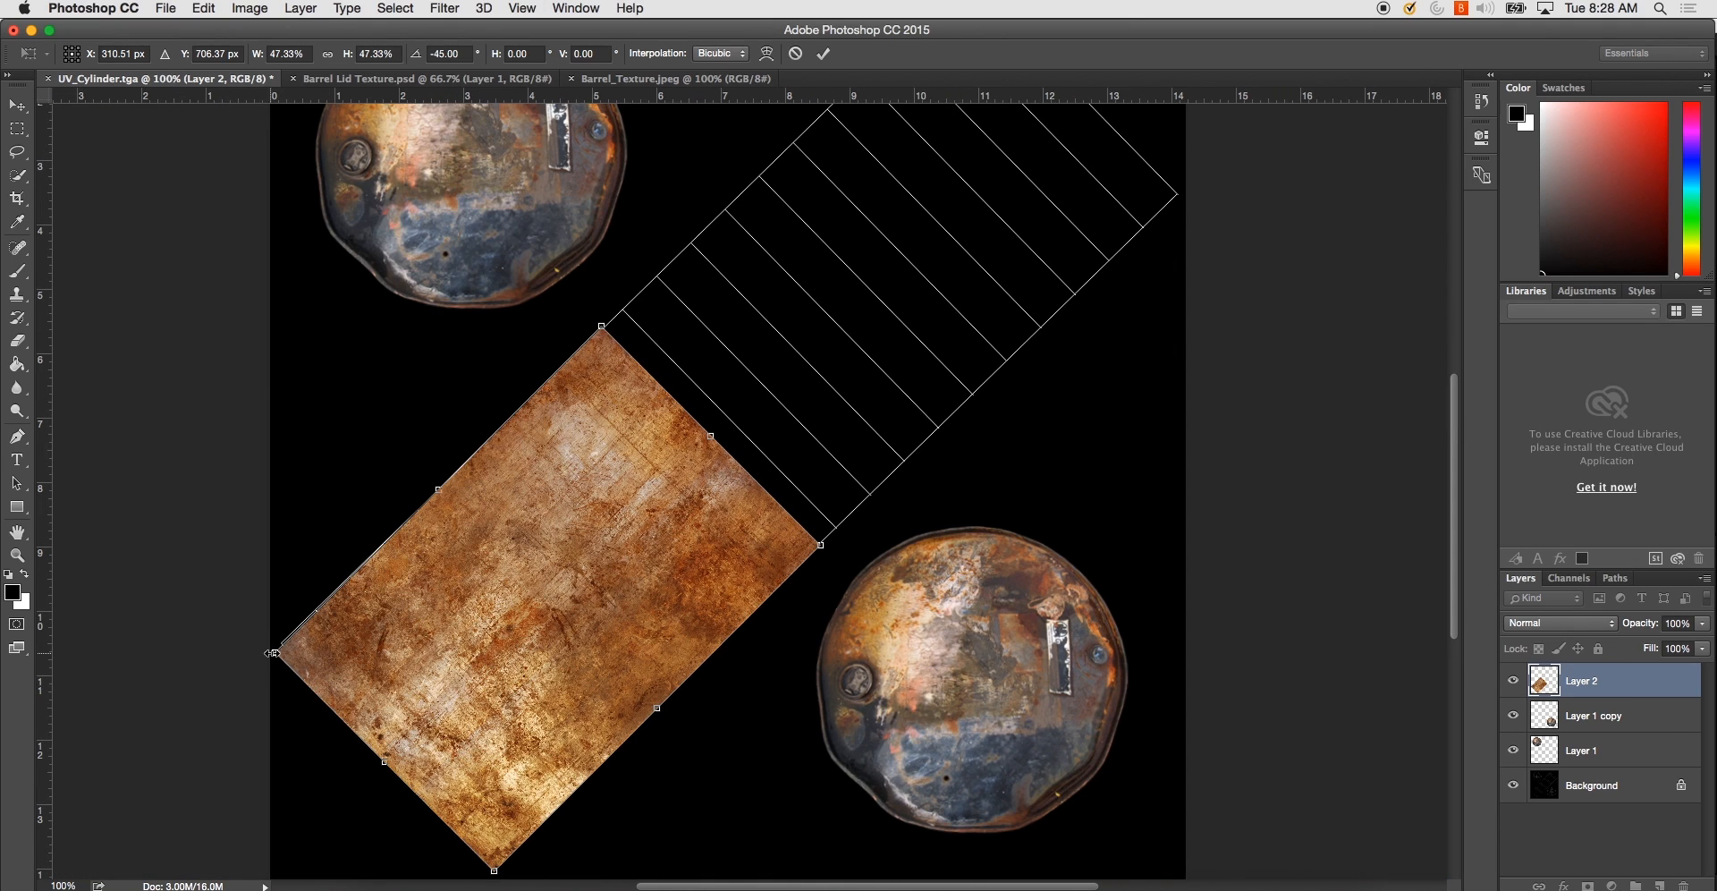
pyautogui.moveTo(274, 653); pyautogui.dragTo(267, 654)
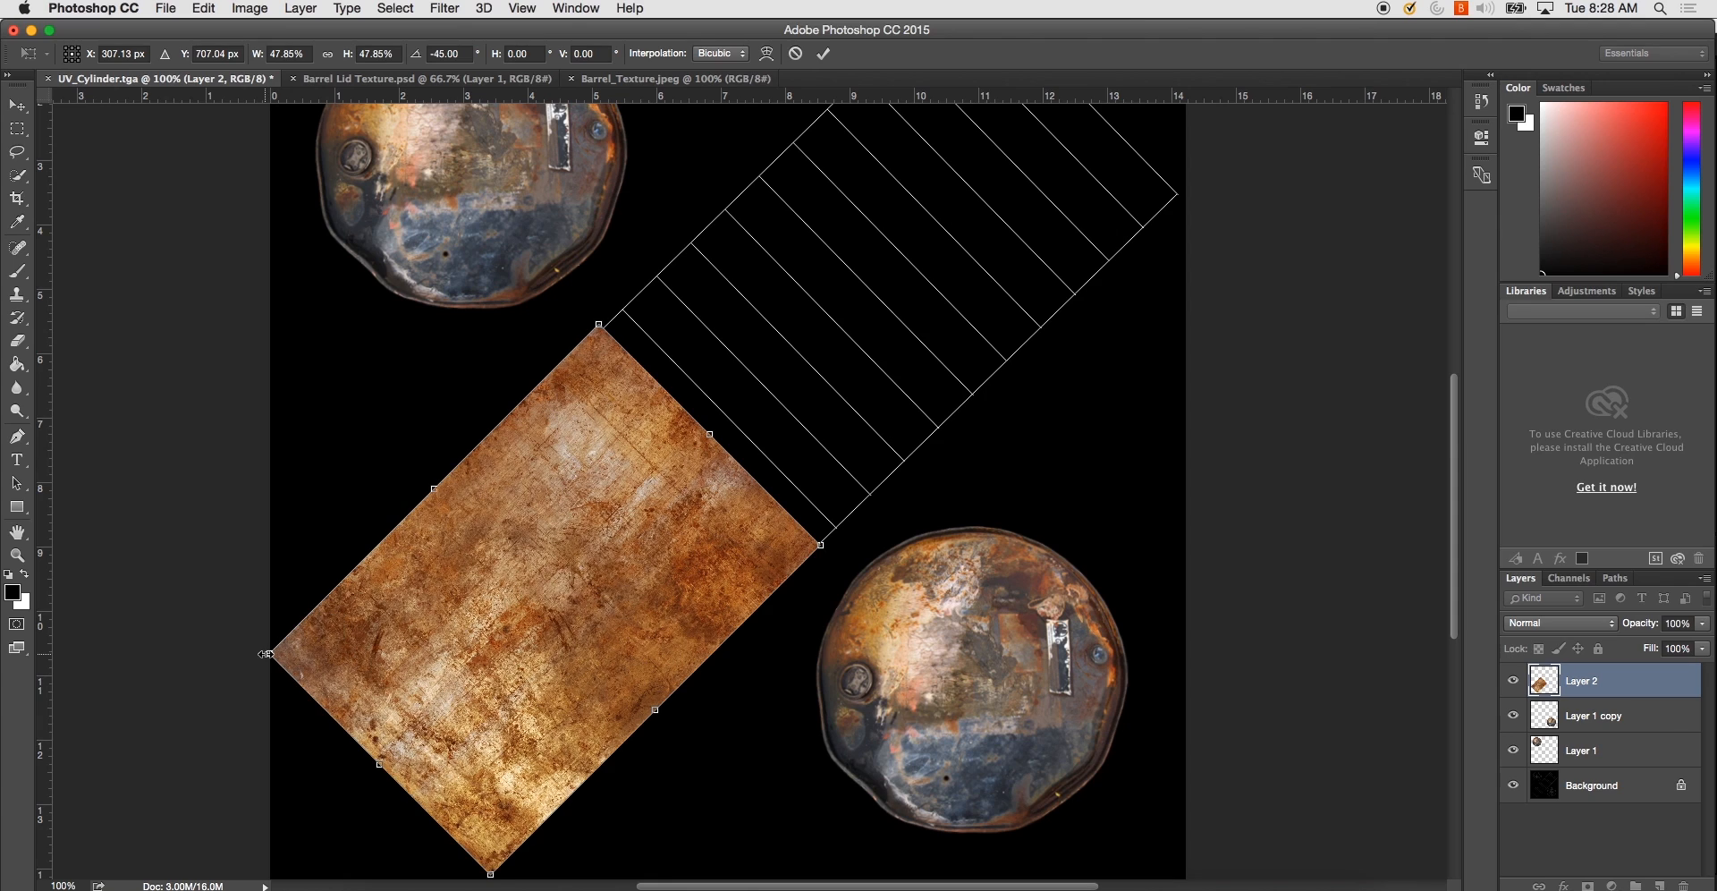
# - Nudge the texture 2 px right and 2 px down over the strip and apply the transform
pyautogui.press('Right')
pyautogui.press('Right')
pyautogui.press('Down')
pyautogui.press('Down')
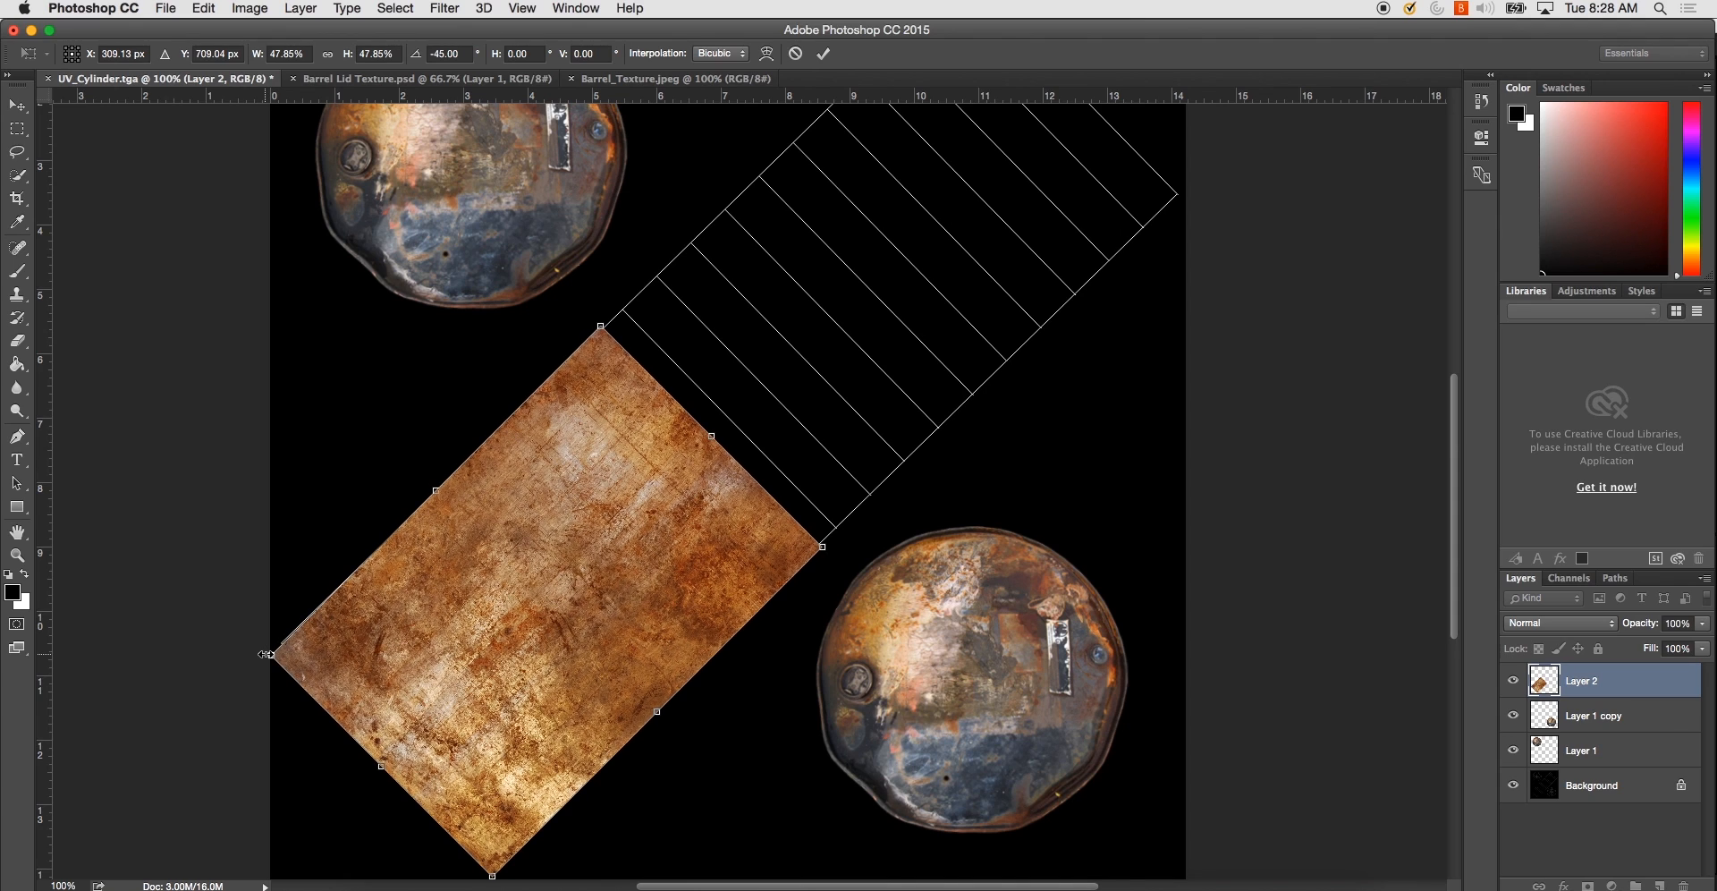
pyautogui.press('Return')
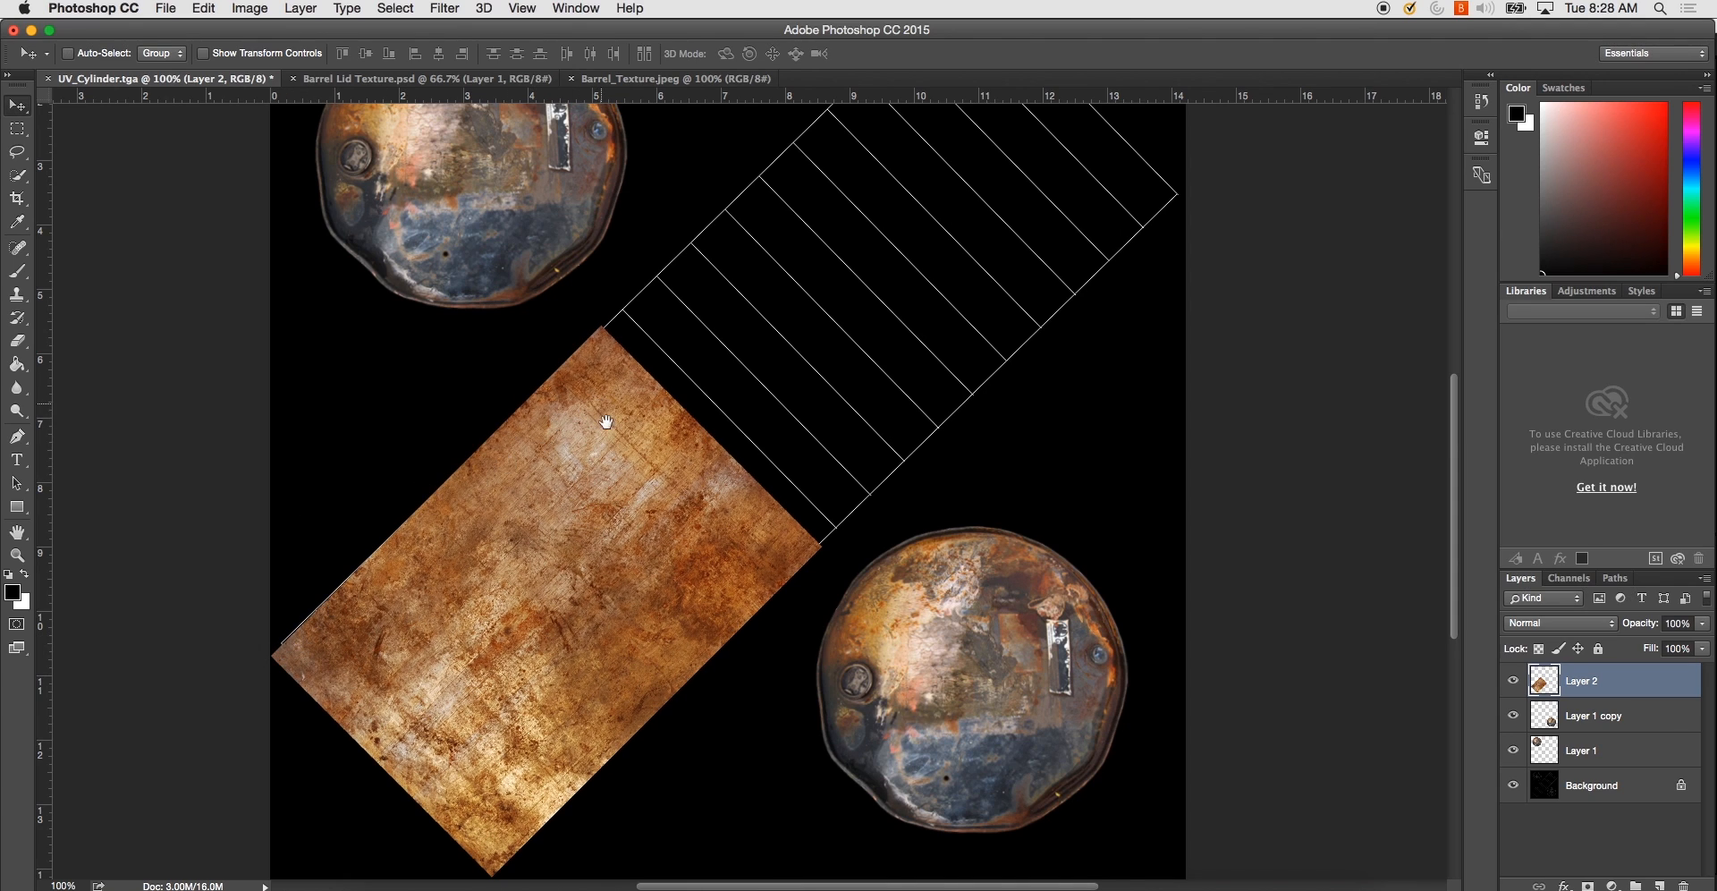
# - Duplicate the strip texture layer and rotate the copy 180°
pyautogui.moveTo(602, 402); pyautogui.dragTo(606, 488)
pyautogui.moveTo(1660, 689); pyautogui.dragTo(1660, 885)
pyautogui.scroll(-3, 899, 659)
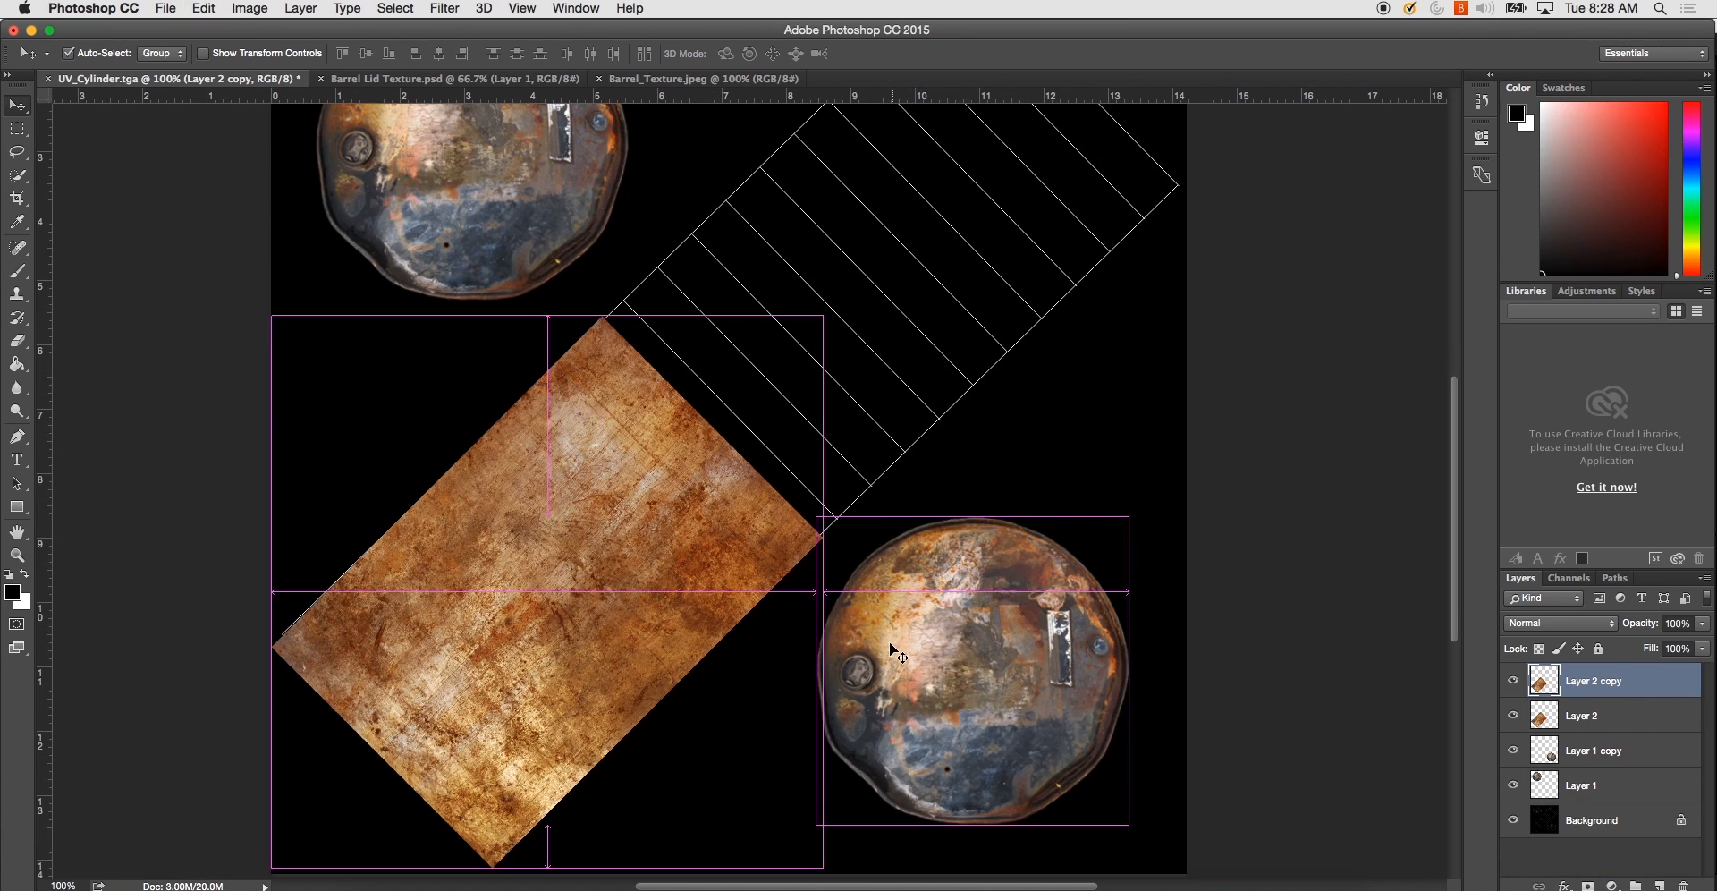
pyautogui.press('super+t')
pyautogui.moveTo(842, 302); pyautogui.dragTo(345, 766)
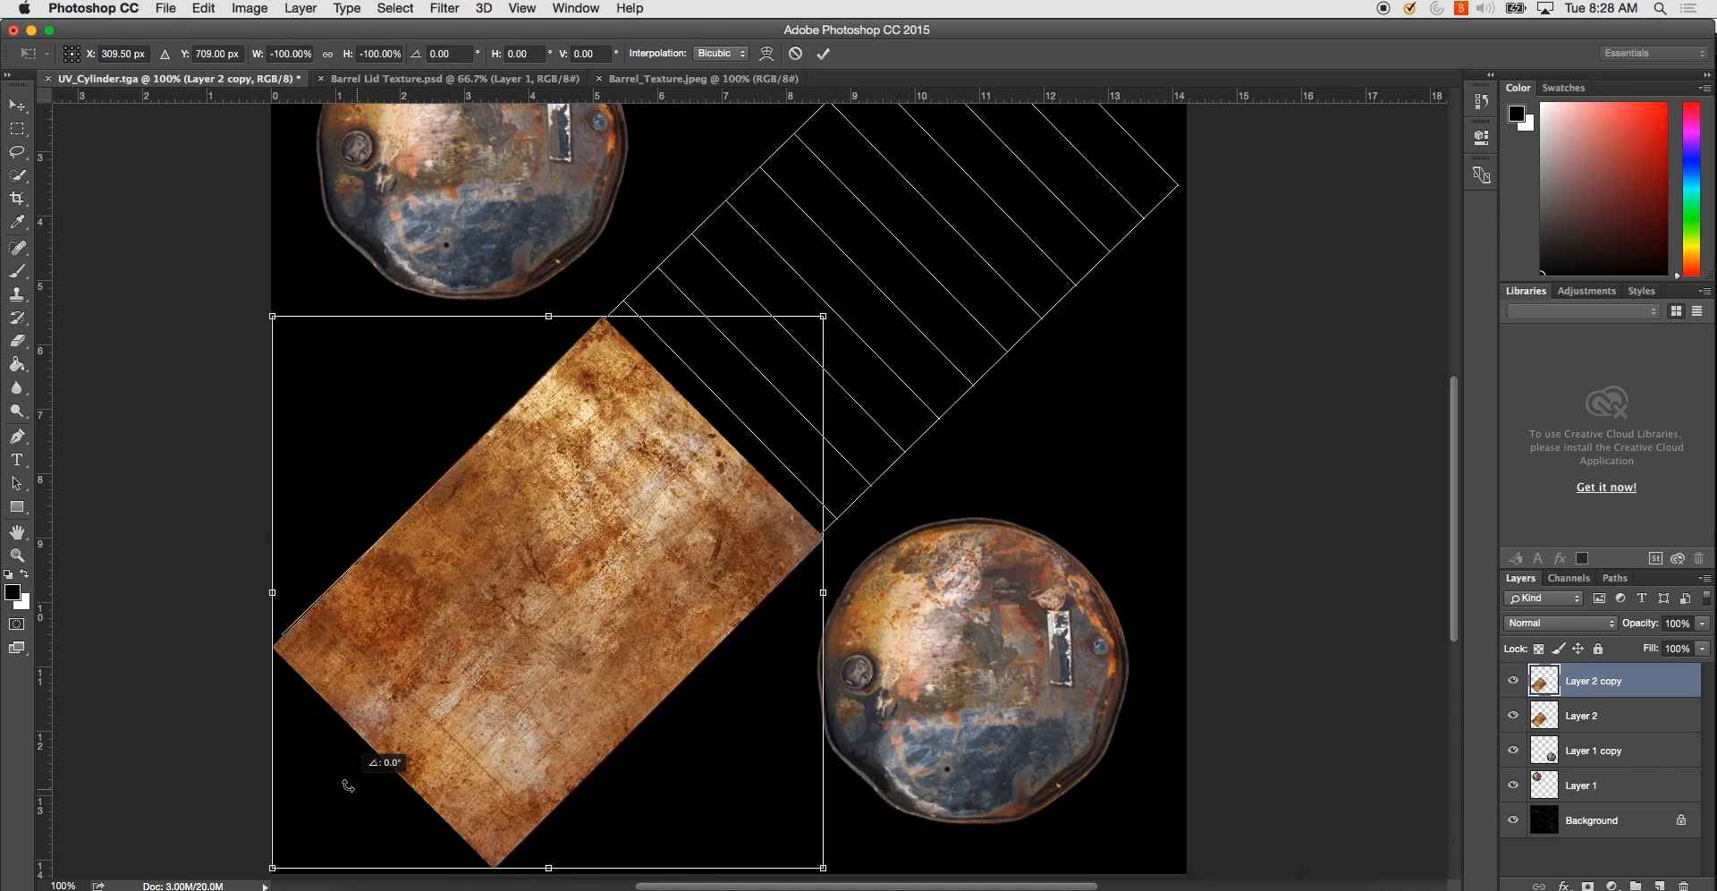
# - Move the rotated copy to X 678.50 px, Y 341.00 px, joining the first texture along the strip's upper half, and apply the transform
pyautogui.moveTo(572, 640); pyautogui.dragTo(887, 469)
pyautogui.press('Left')
pyautogui.press('Down')
pyautogui.press('Right')
pyautogui.press('Down')
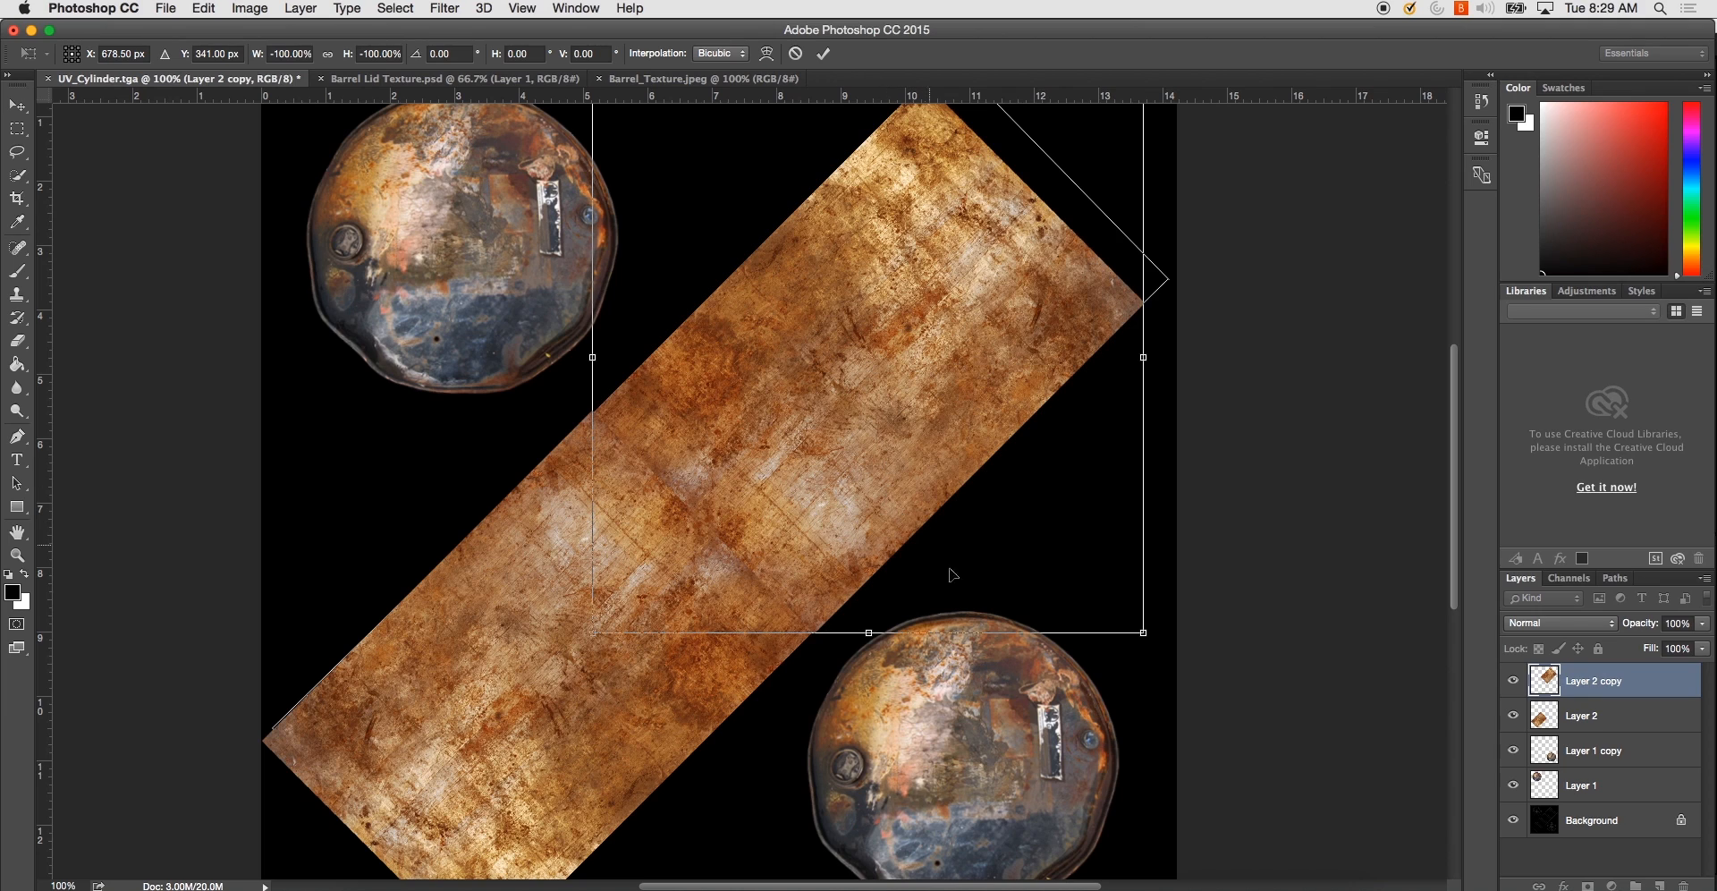
pyautogui.press('Return')
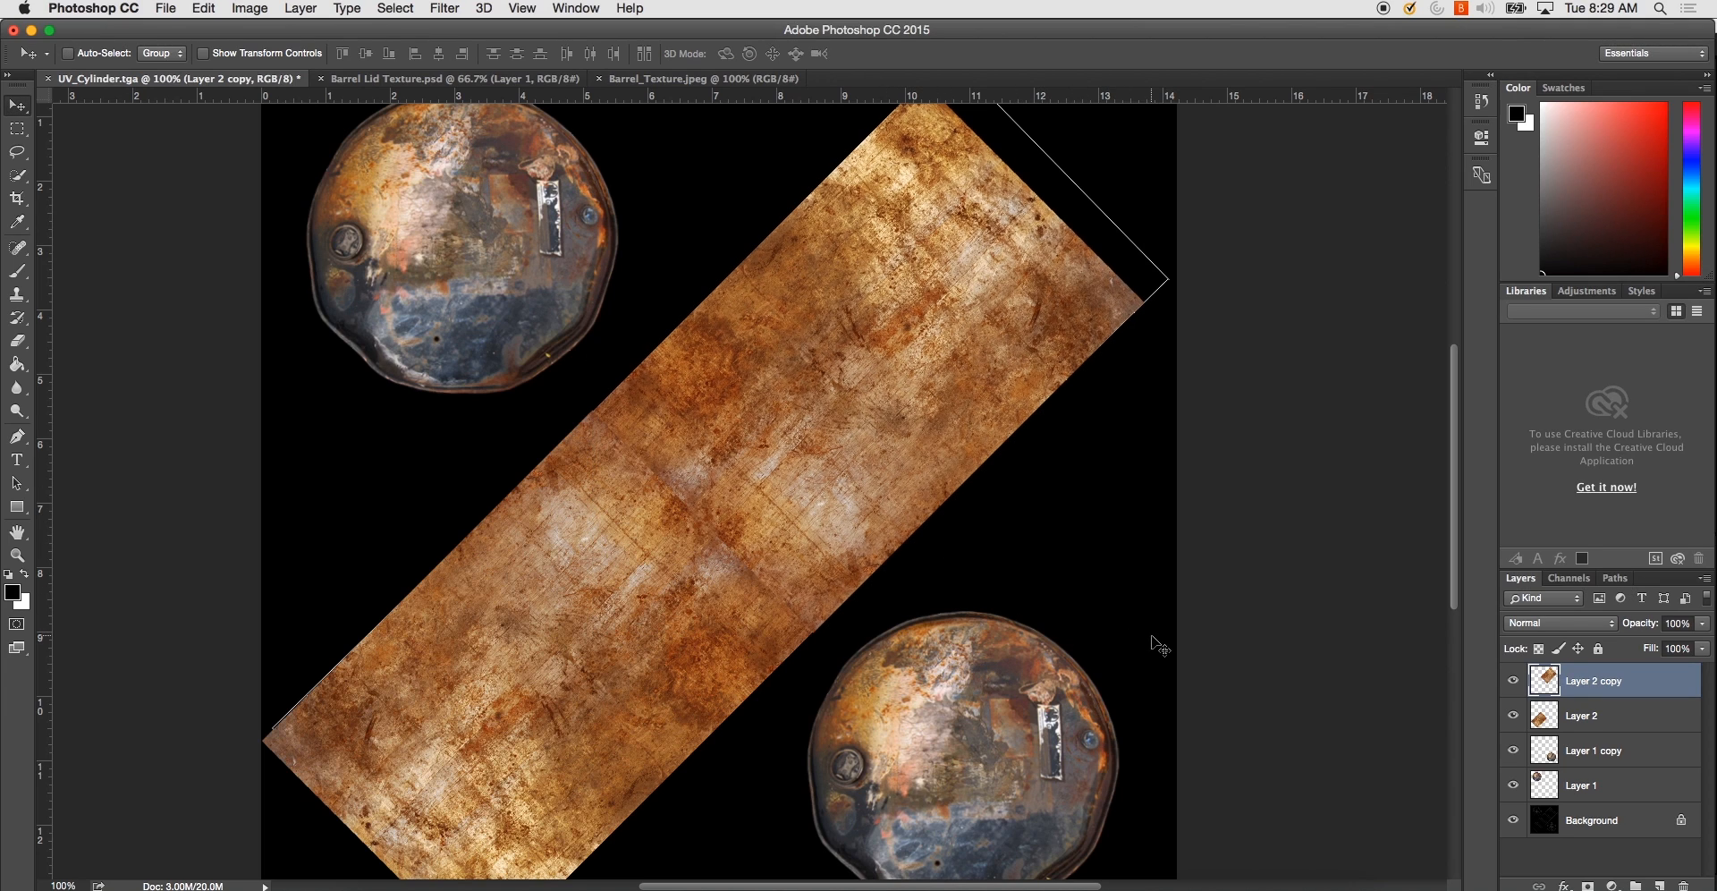
# - Duplicate the upper strip texture layer and move the copy over the strip's uncovered upper end
pyautogui.moveTo(1131, 479); pyautogui.dragTo(1134, 638)
pyautogui.press('super+j')
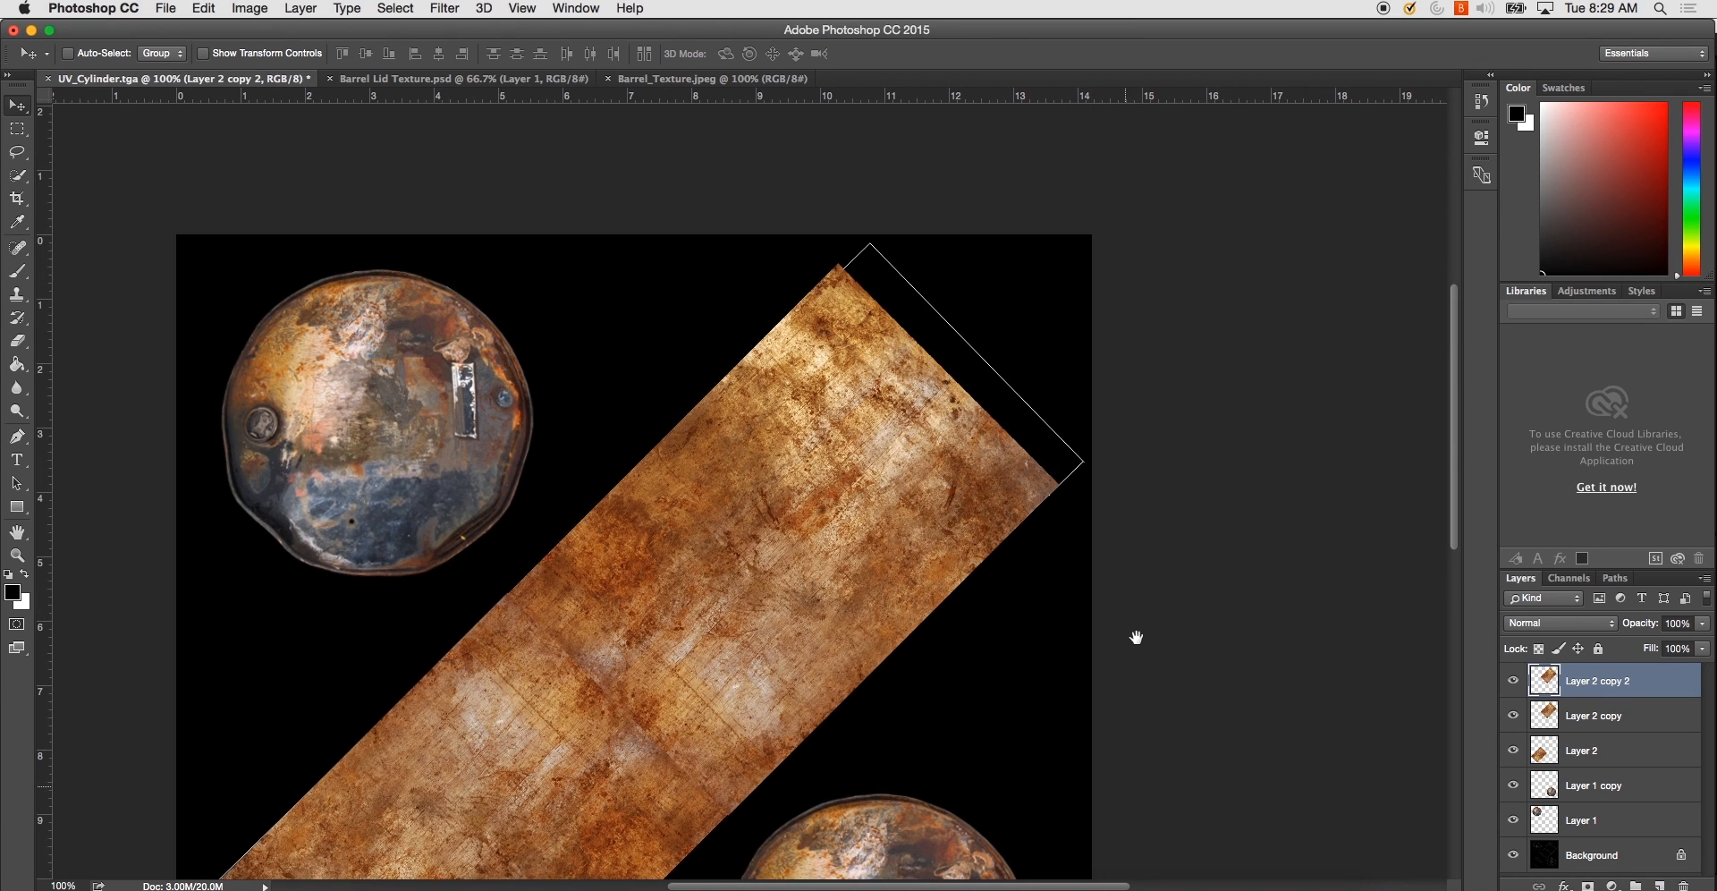
pyautogui.moveTo(813, 636); pyautogui.dragTo(1141, 300)
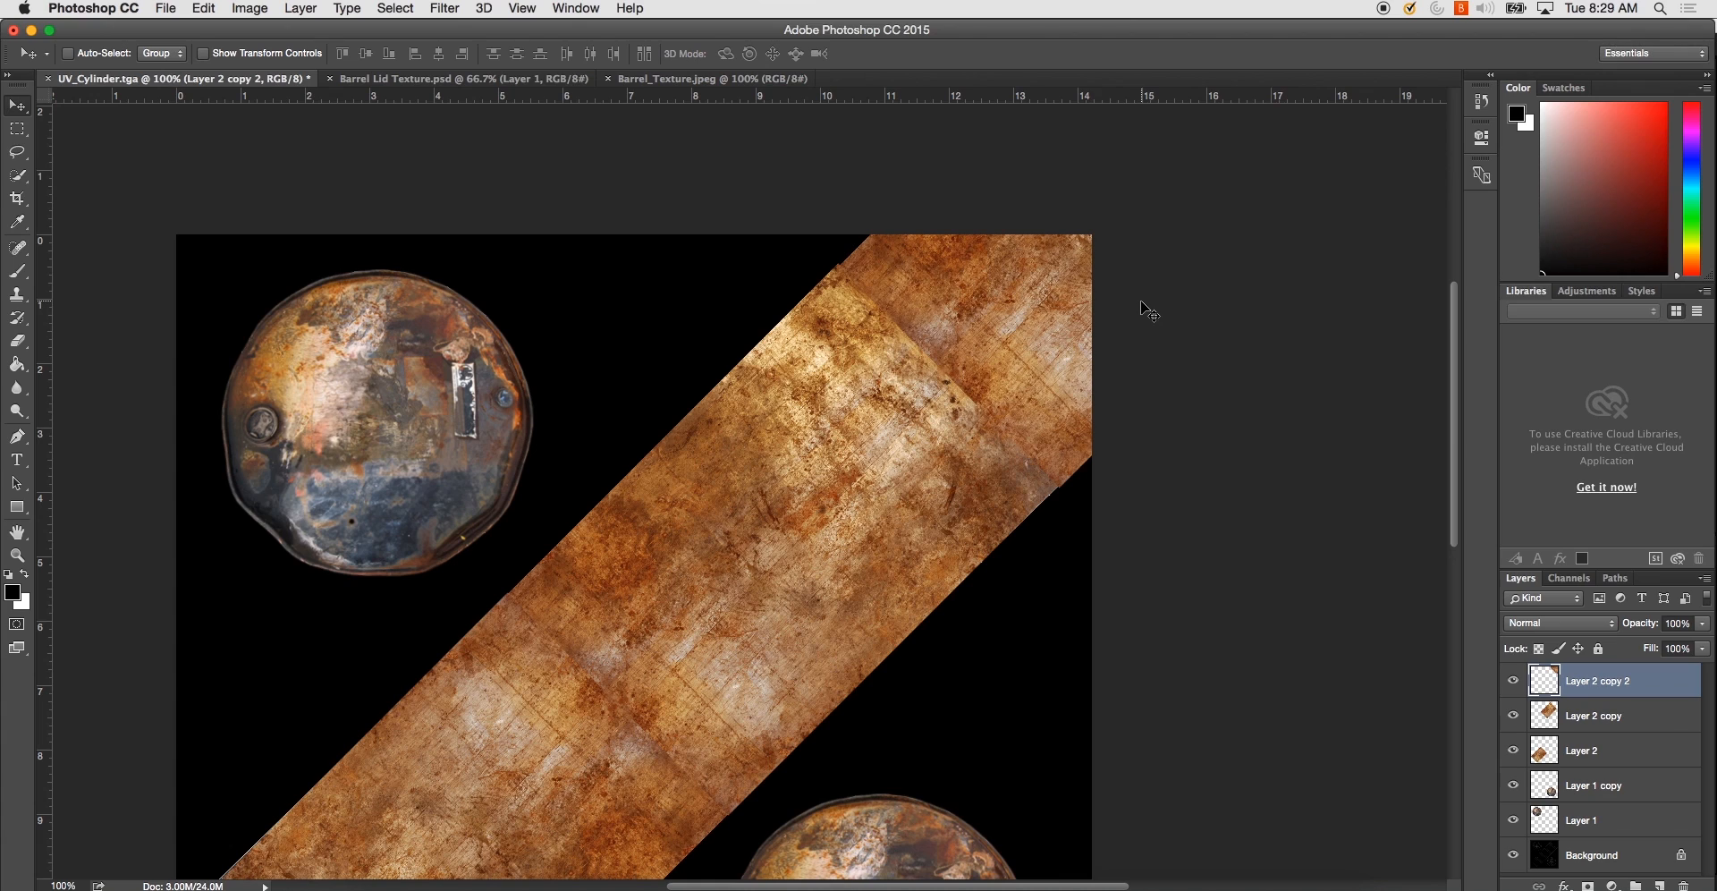
# - Save the layered document in the Lab 10 folder as Metal_Barrel_Texture.psd in Photoshop format
pyautogui.press('super+shift+s')
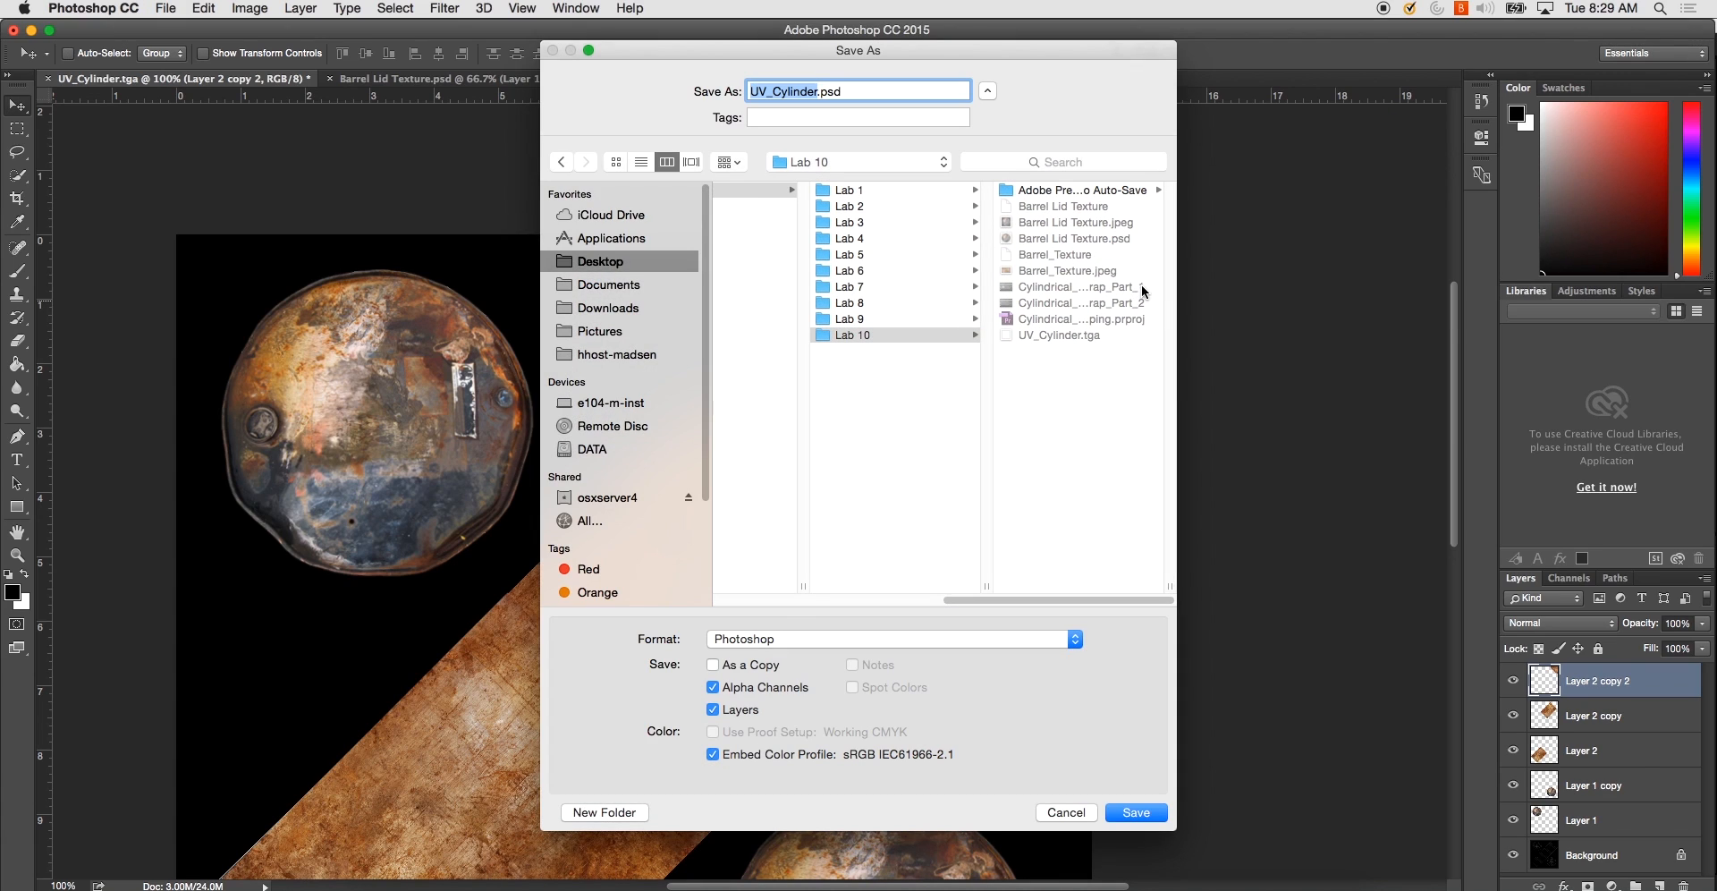
pyautogui.write('U')
pyautogui.write('Metal_B')
pyautogui.write('arrel_Texture')
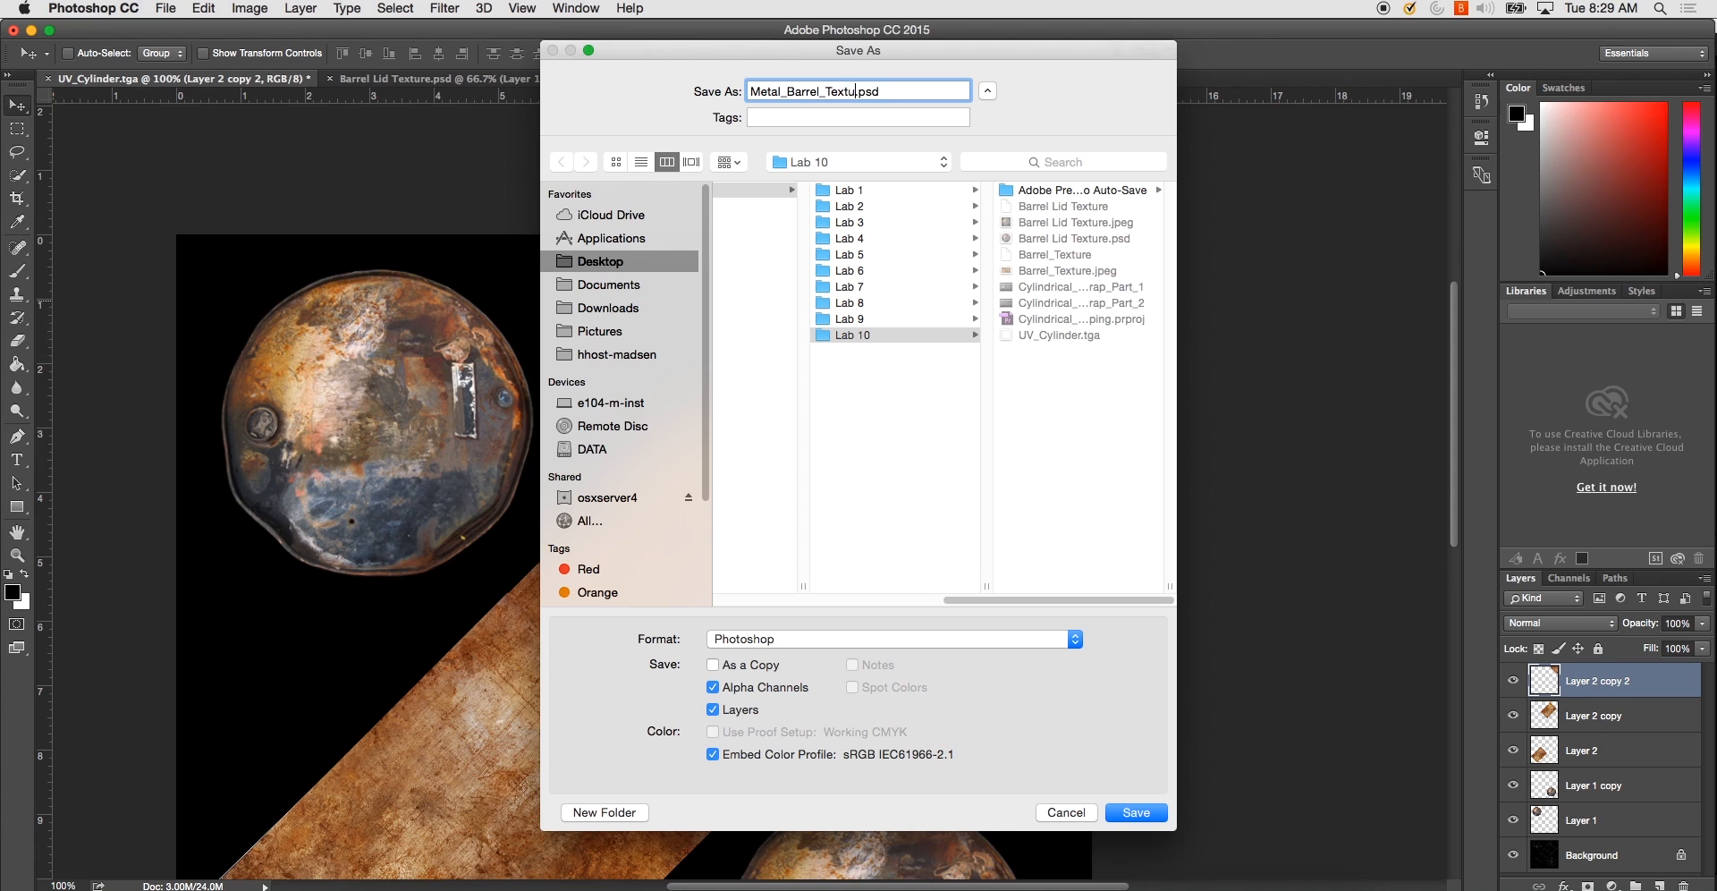
pyautogui.press('Return')
pyautogui.click(1076, 379)
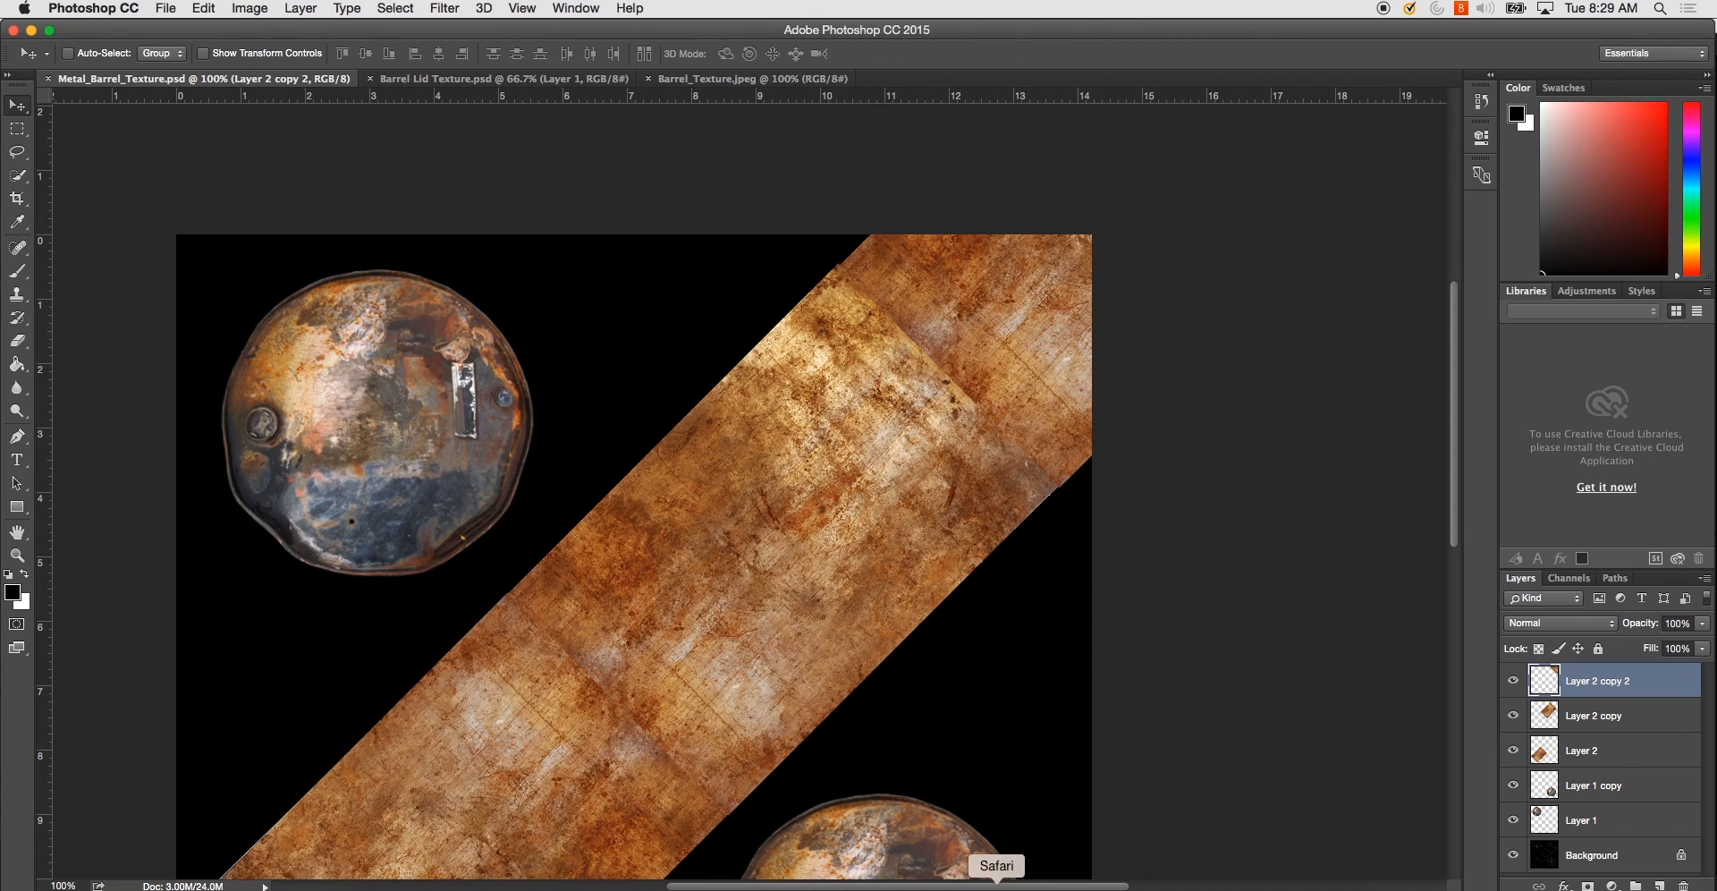
# - Switch to Maya, return the cylinder from UV selection to object mode, and select the whole object
pyautogui.click(632, 885)
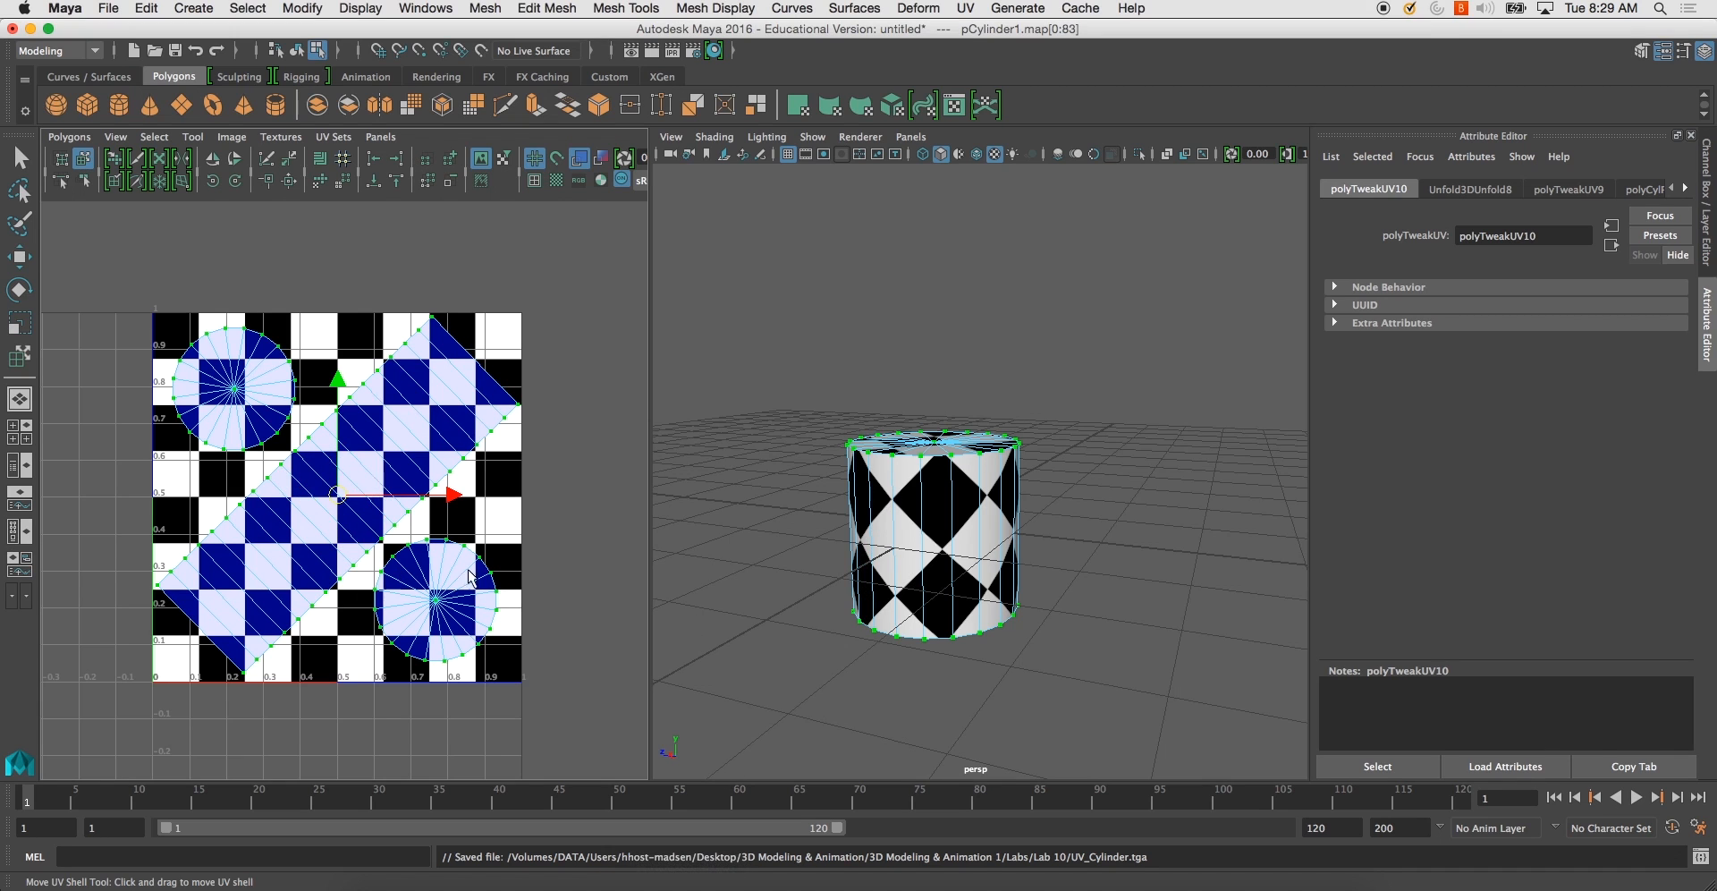
pyautogui.moveTo(926, 448); pyautogui.dragTo(1056, 395, button='right')
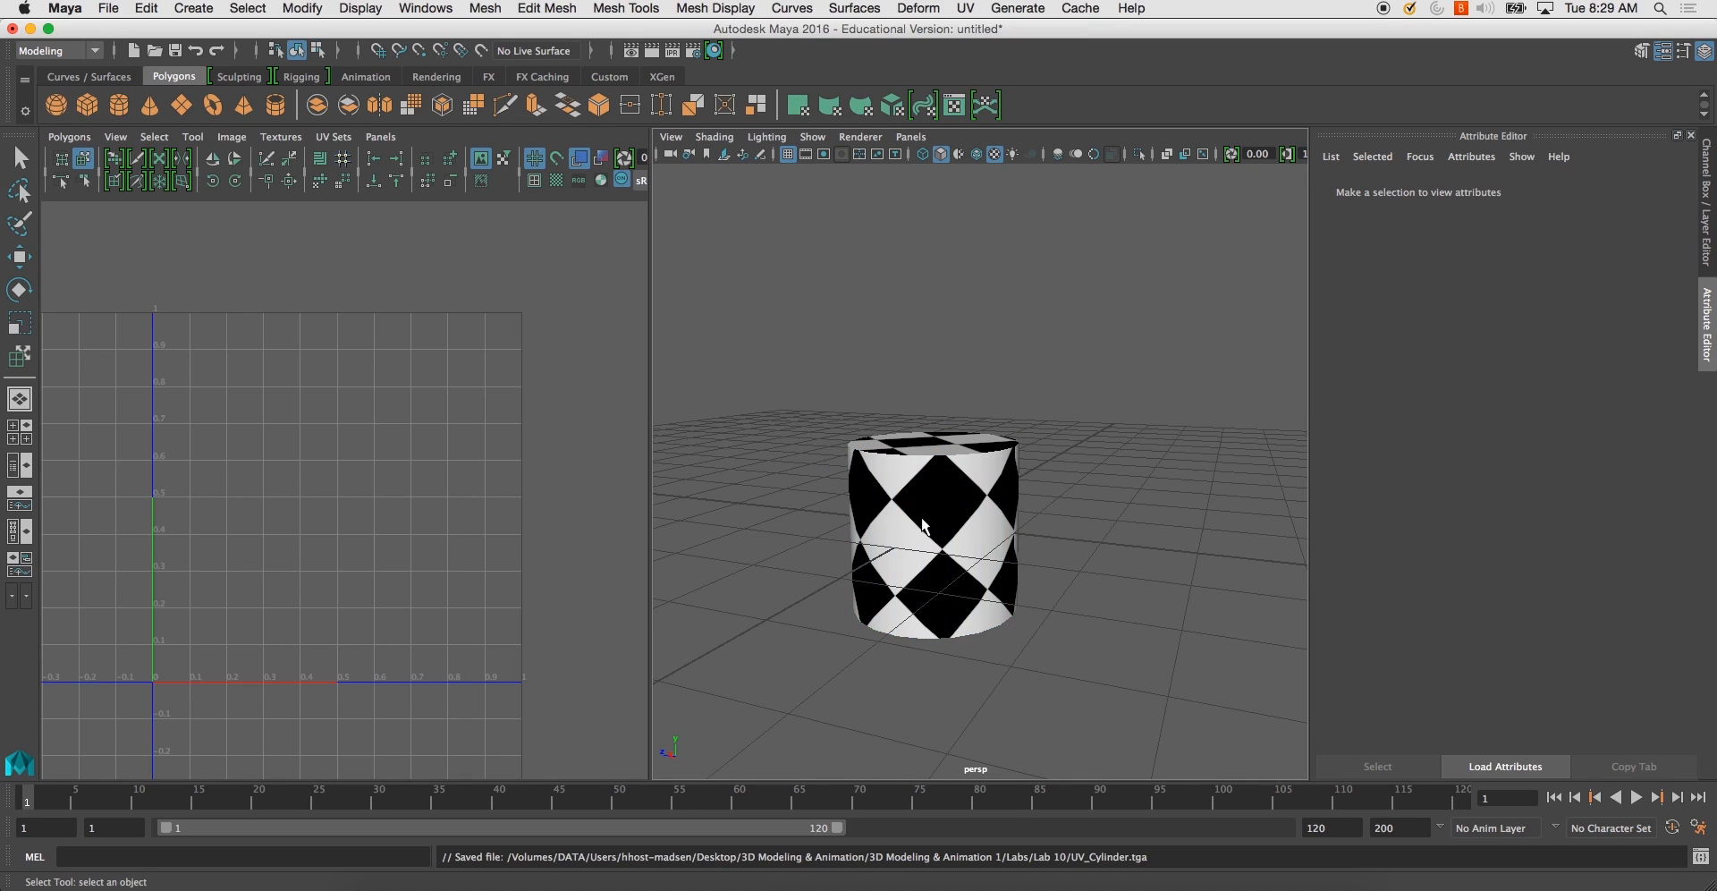
pyautogui.click(921, 524)
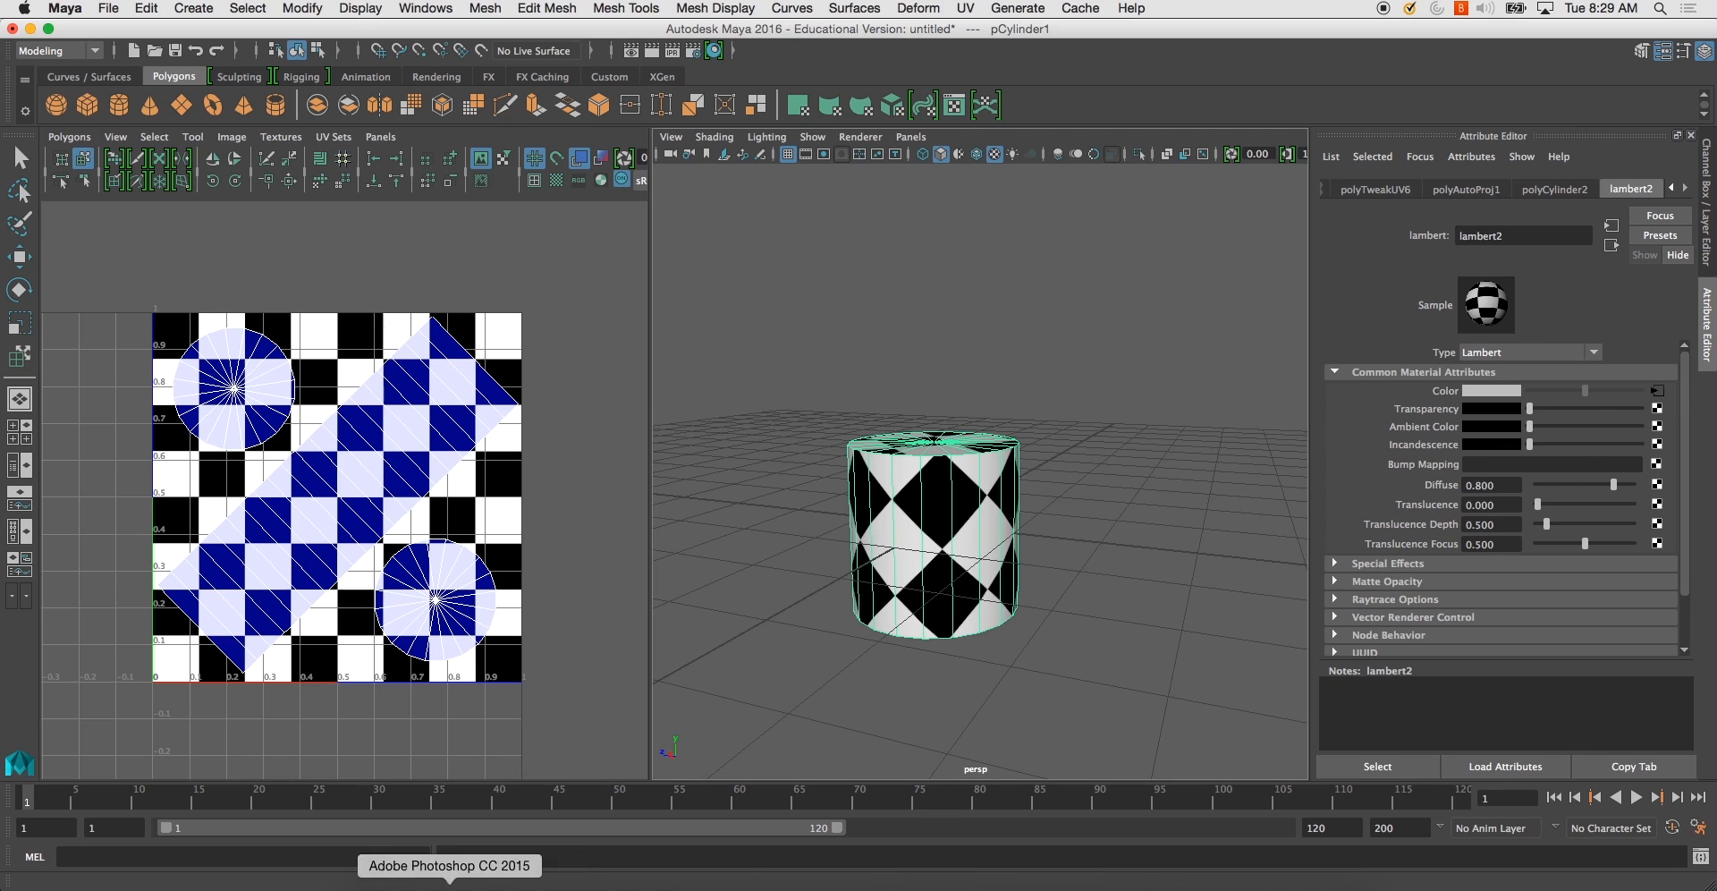
# - Switch to Photoshop and save a Targa copy as Metal_Barrel_Texture.tga at 32 bits/pixel in Lab 10
pyautogui.click(449, 885)
pyautogui.press('super+shift+s')
pyautogui.click(835, 644)
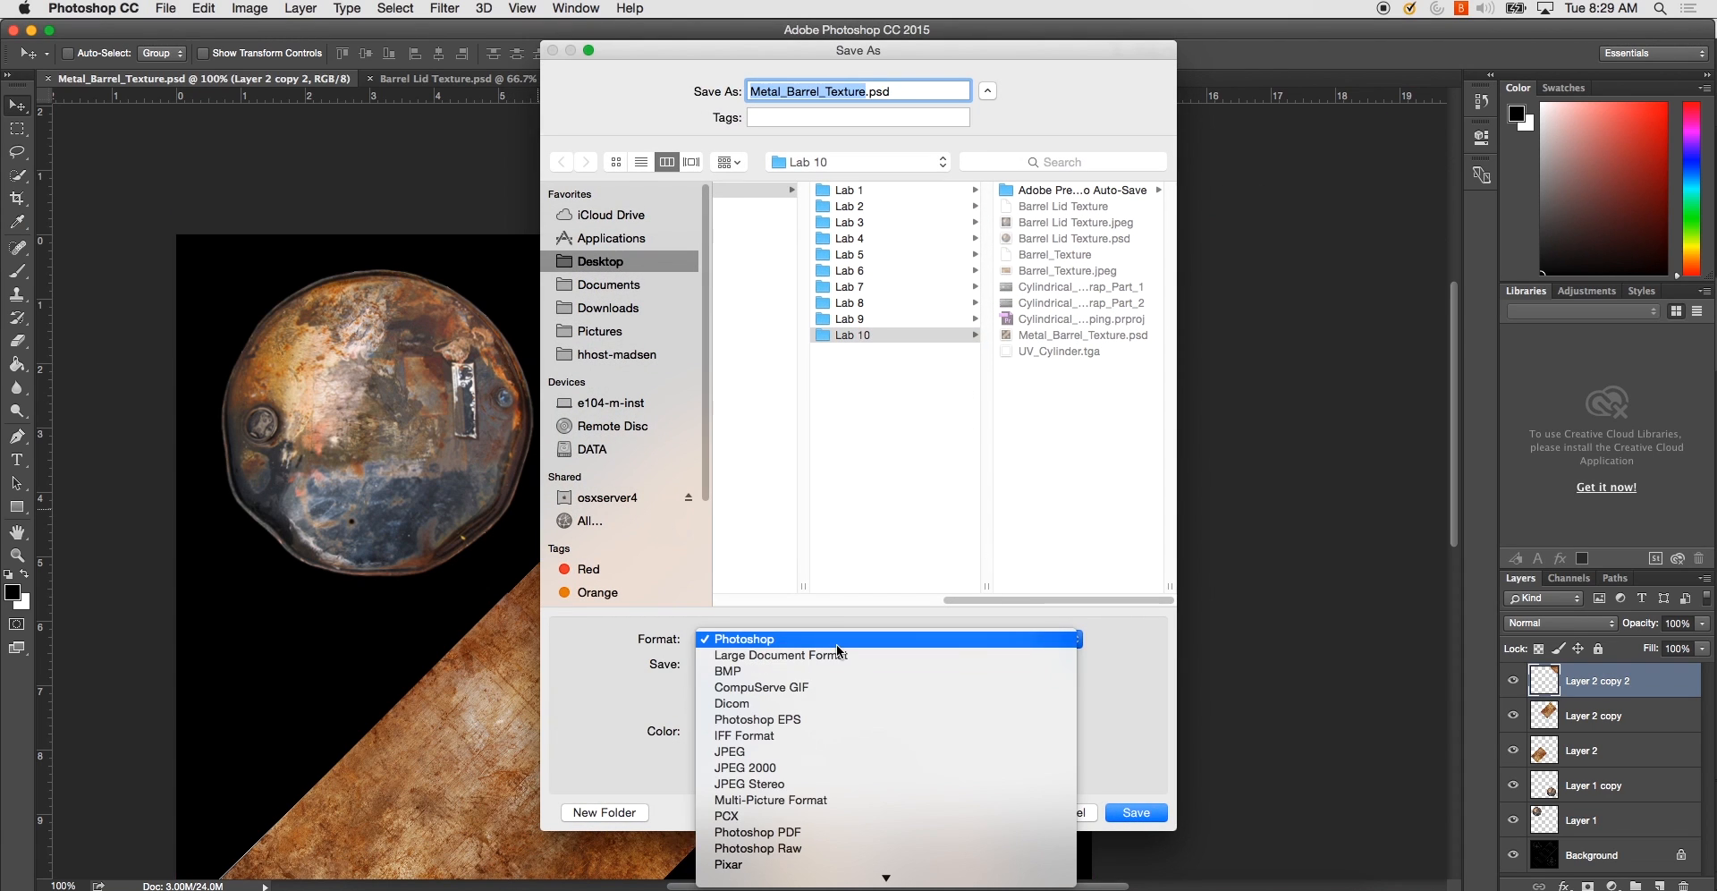
pyautogui.click(845, 830)
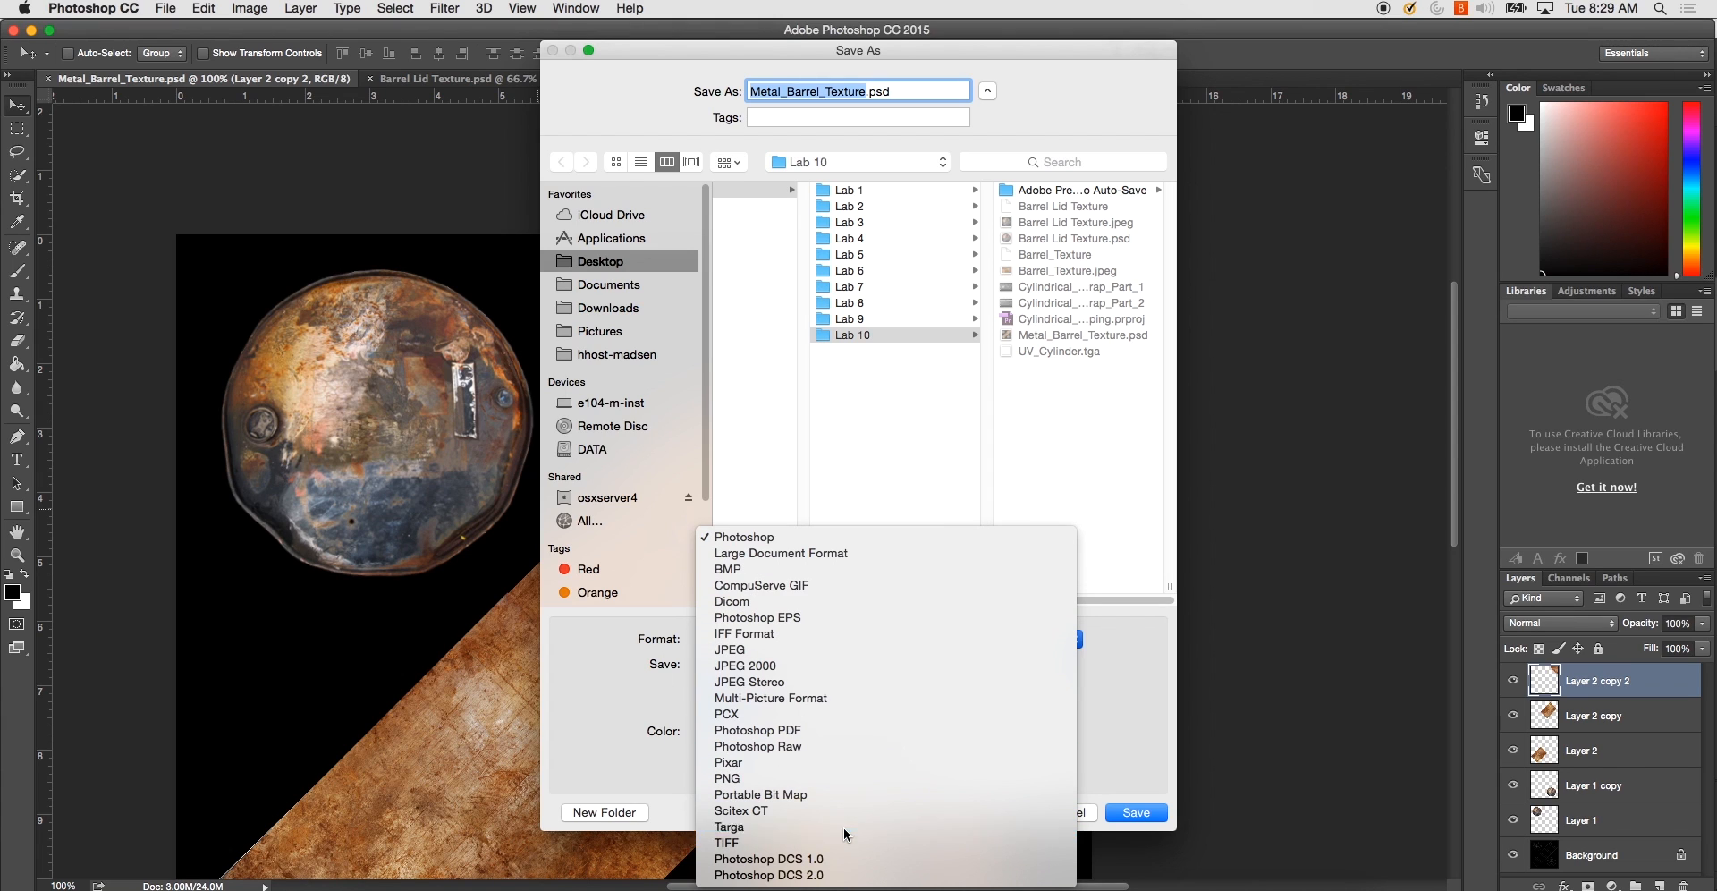
pyautogui.click(1134, 811)
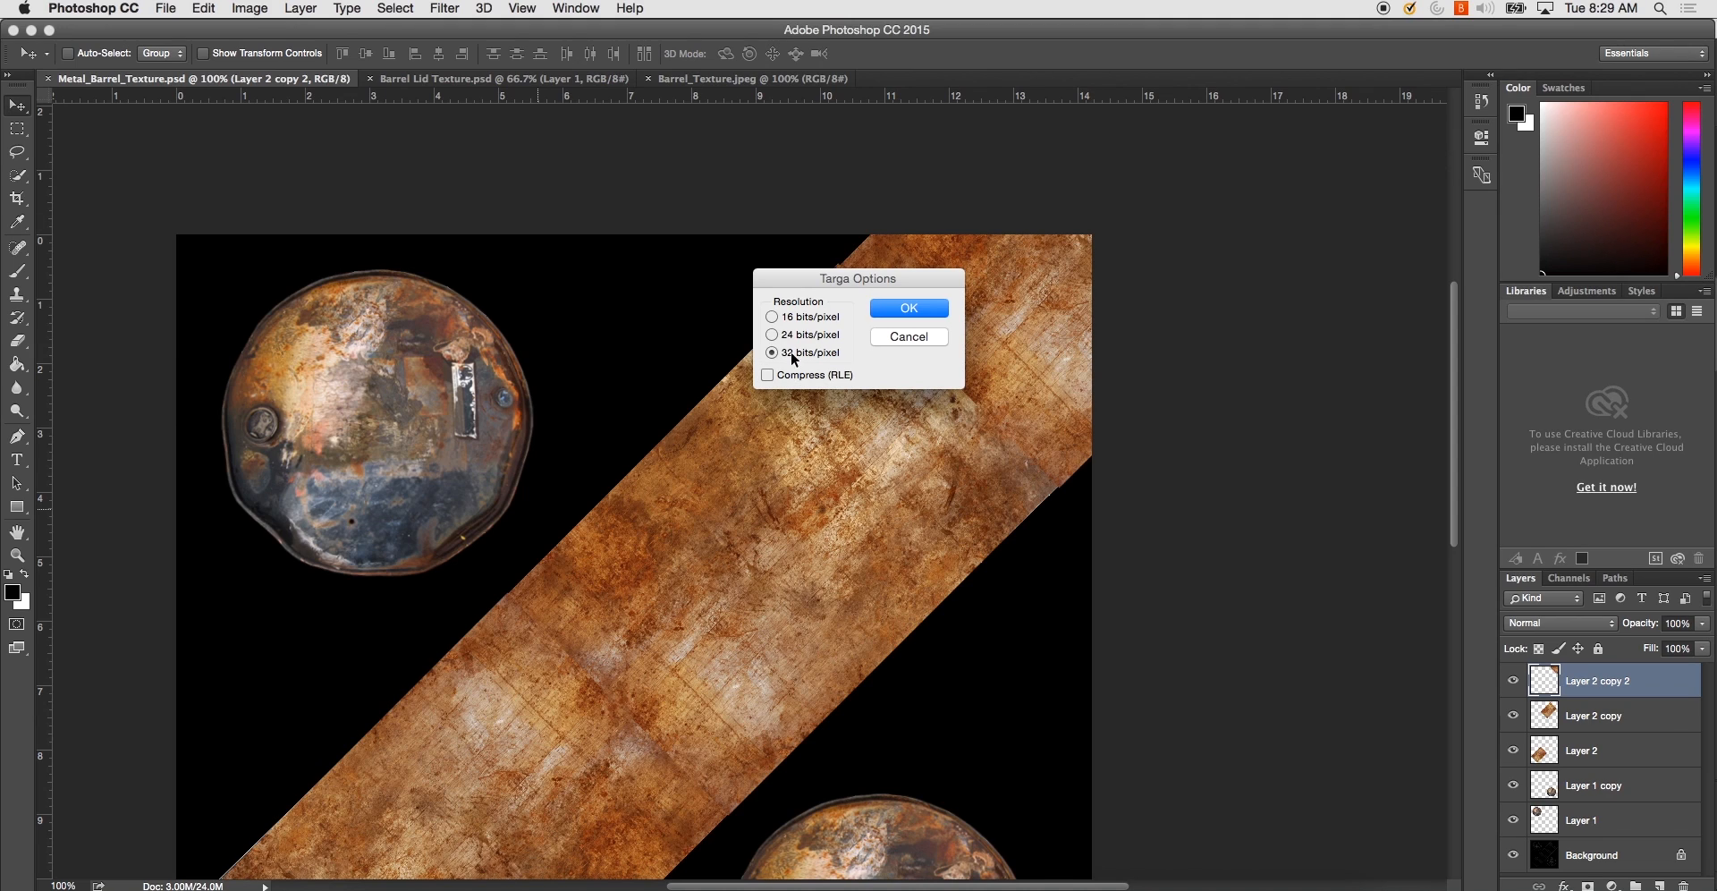
pyautogui.click(894, 310)
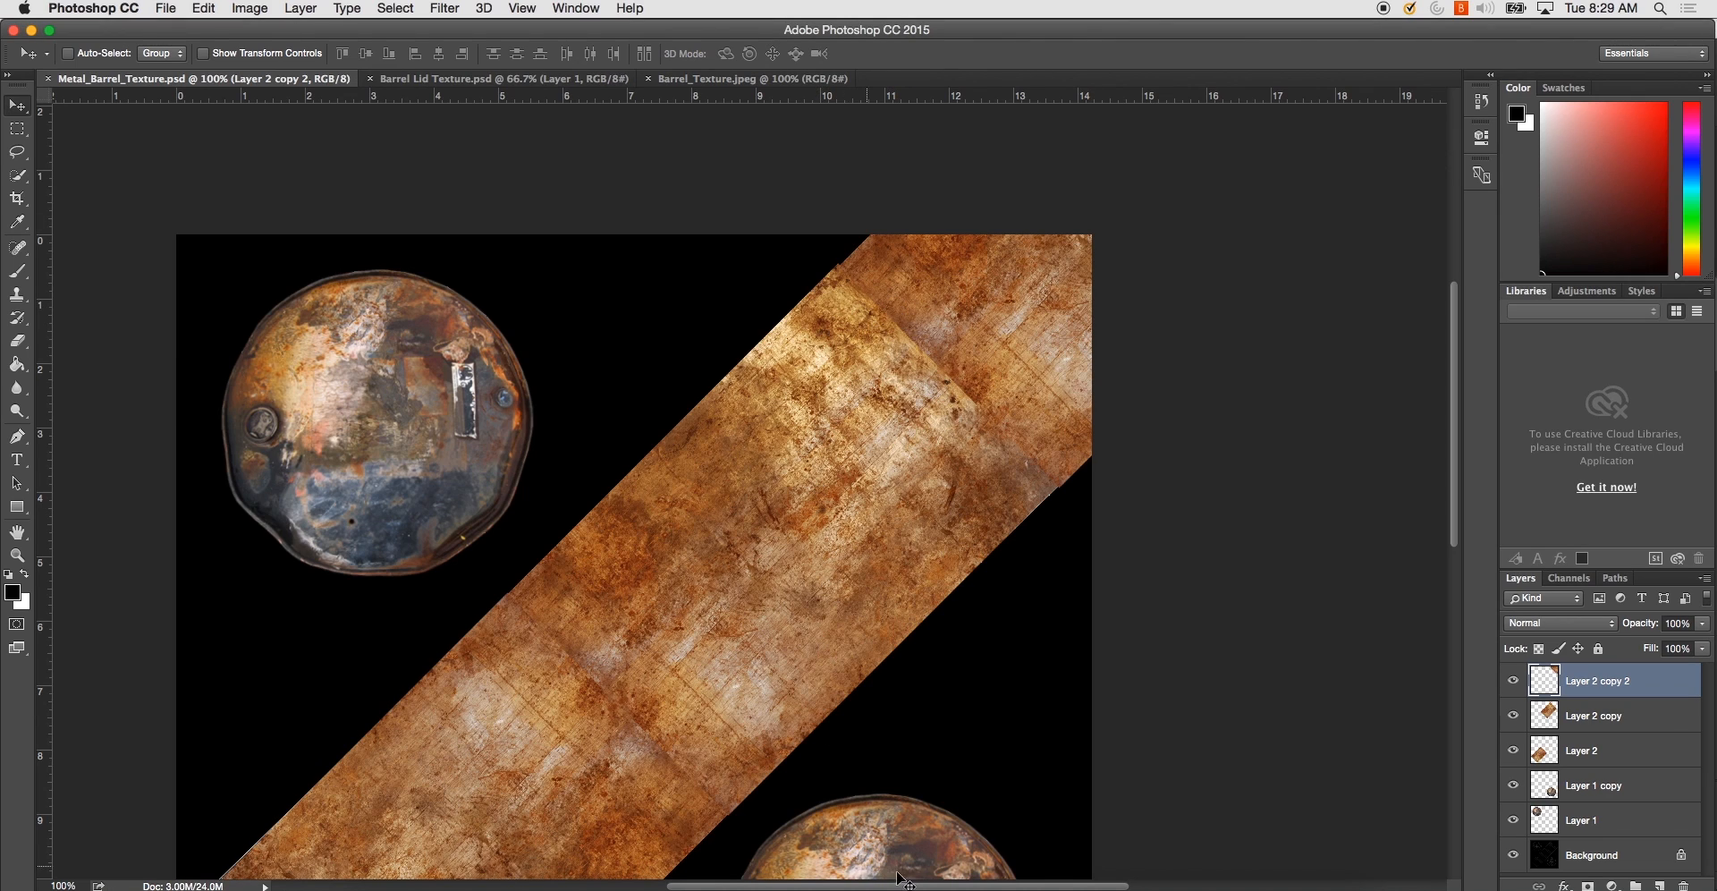
# - Switch to Maya and assign a new Blinn material to the cylinder
pyautogui.click(632, 885)
pyautogui.moveTo(937, 483); pyautogui.dragTo(924, 545, button='right')
pyautogui.moveTo(928, 447); pyautogui.dragTo(946, 828, button='right')
pyautogui.click(942, 886)
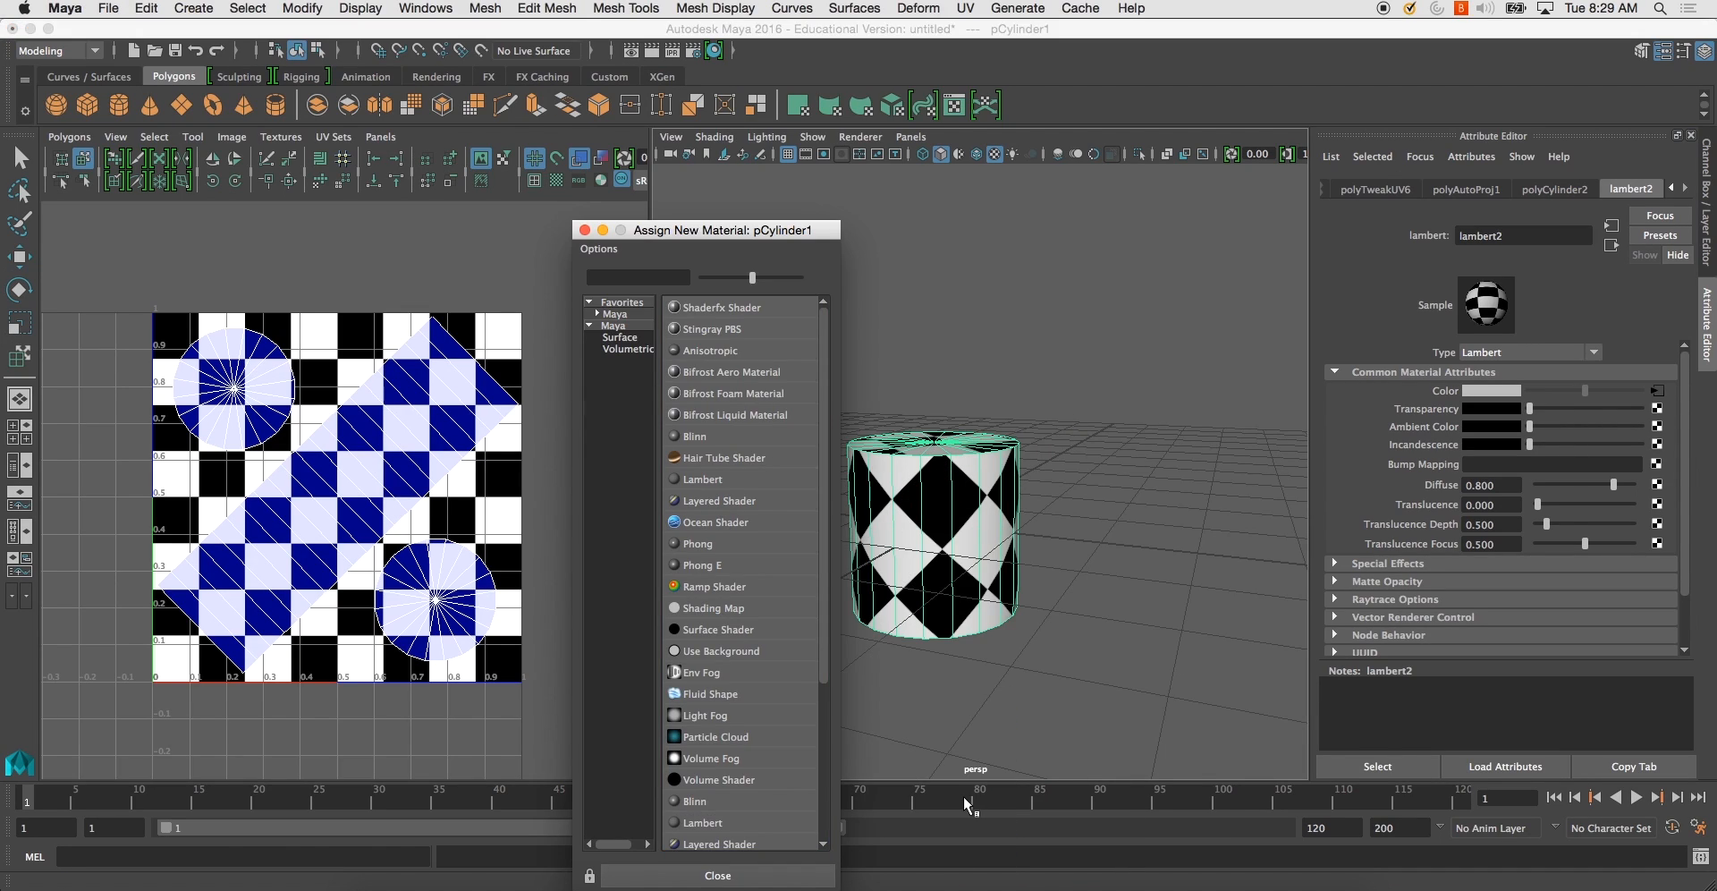
pyautogui.click(713, 438)
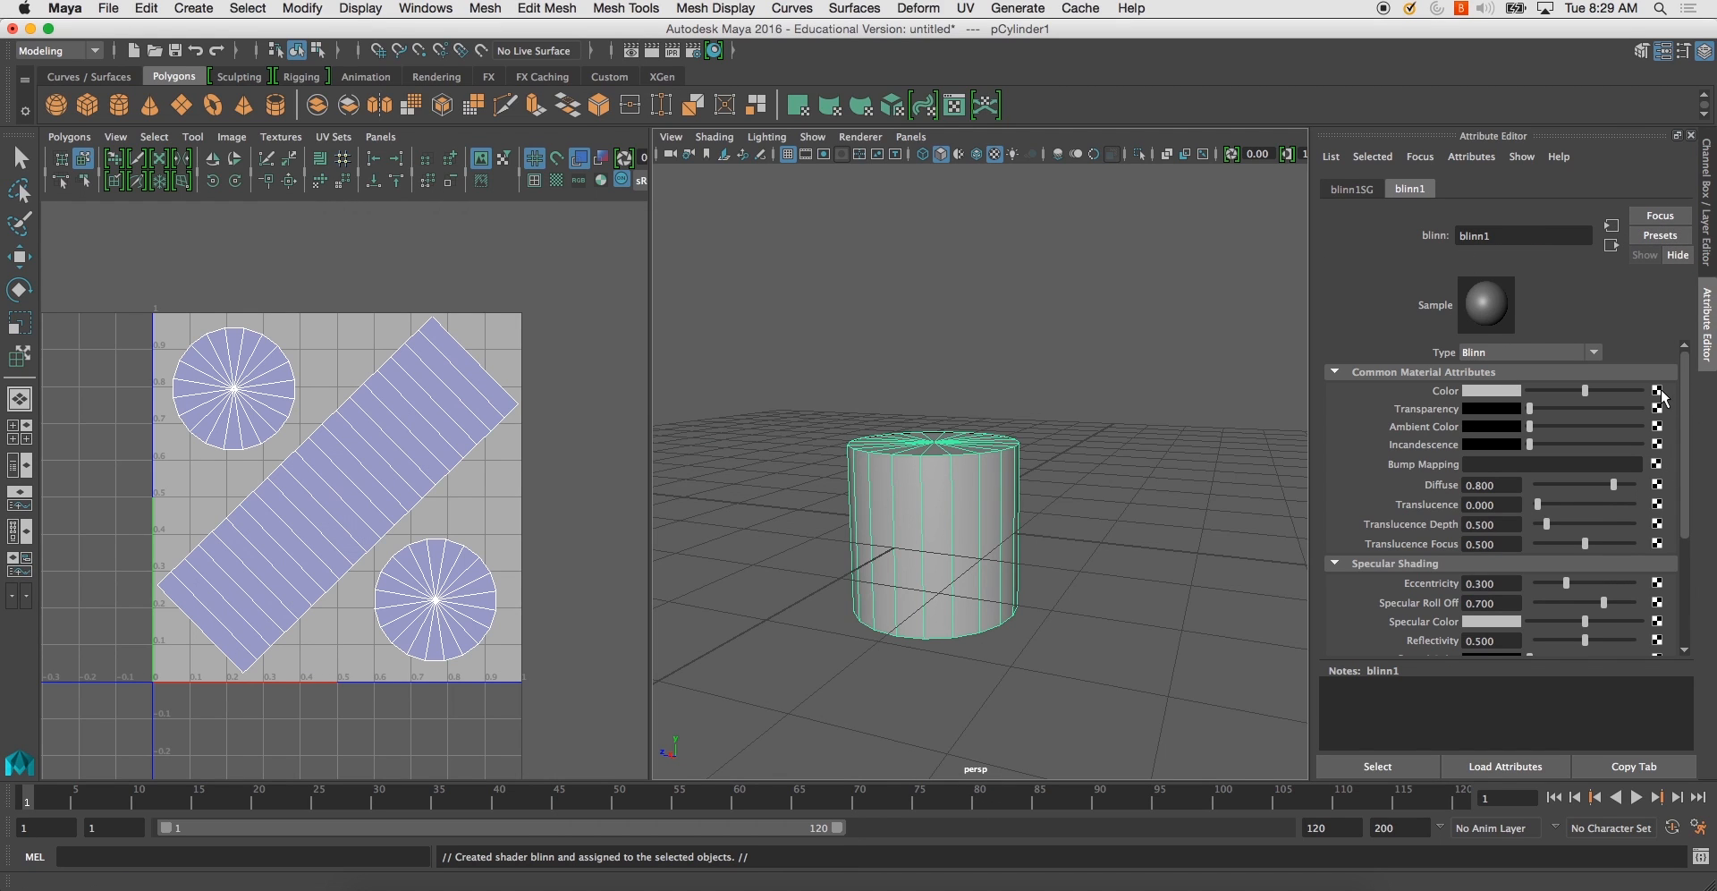
# - Connect a File texture node to the Blinn material's Color attribute
pyautogui.click(1657, 392)
pyautogui.moveTo(718, 238); pyautogui.dragTo(742, 141)
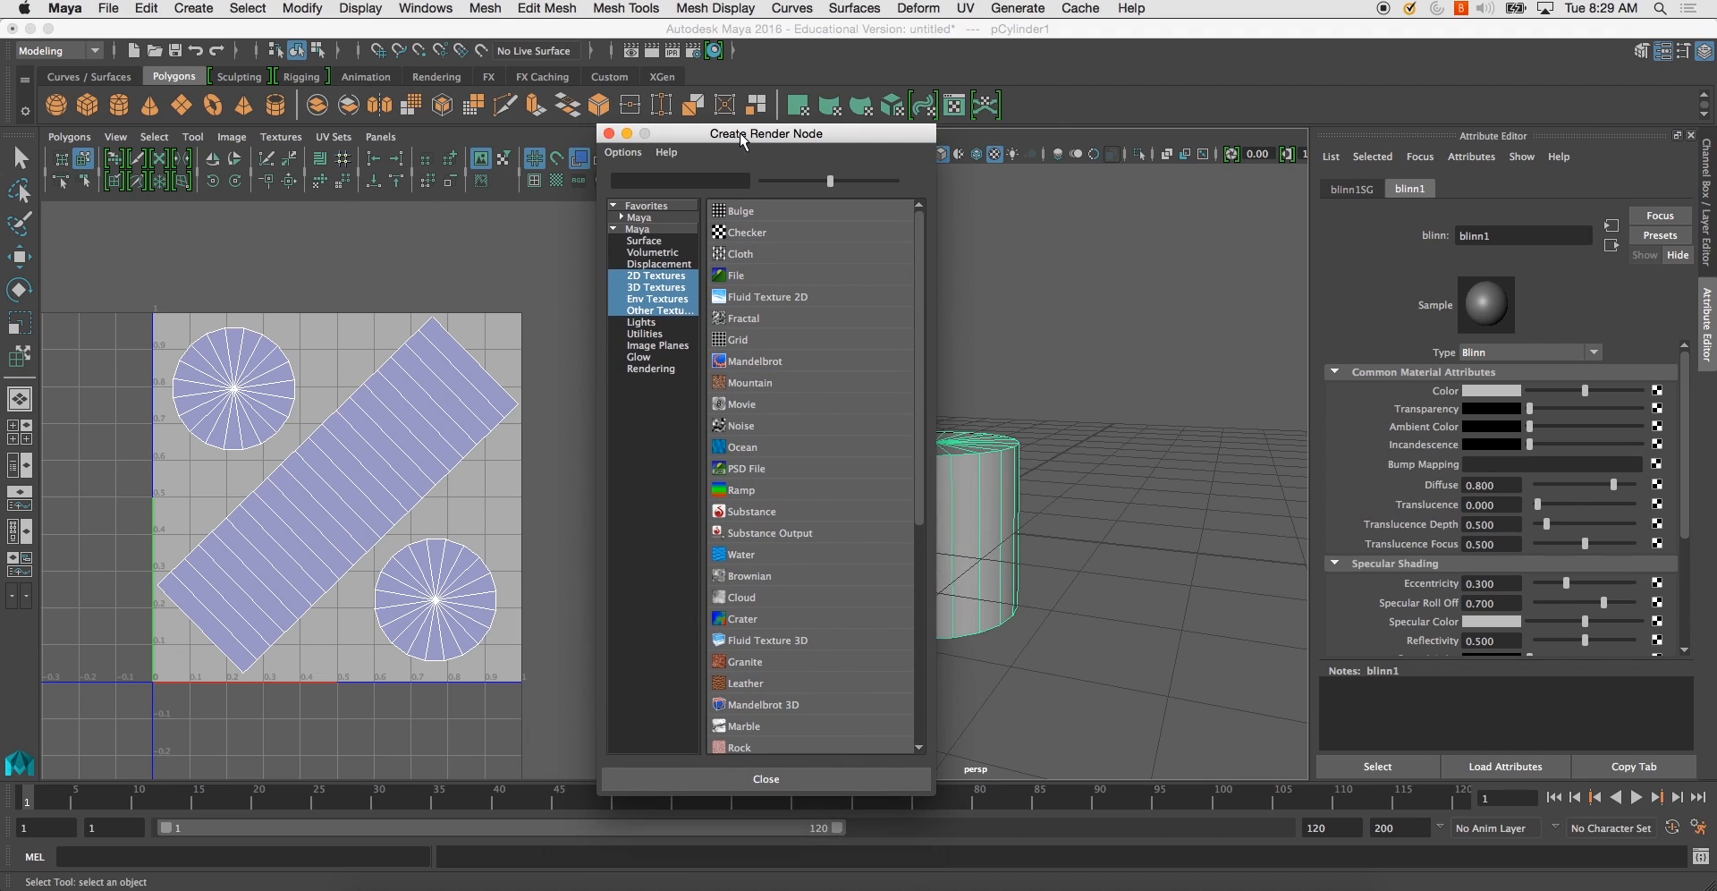
pyautogui.click(738, 271)
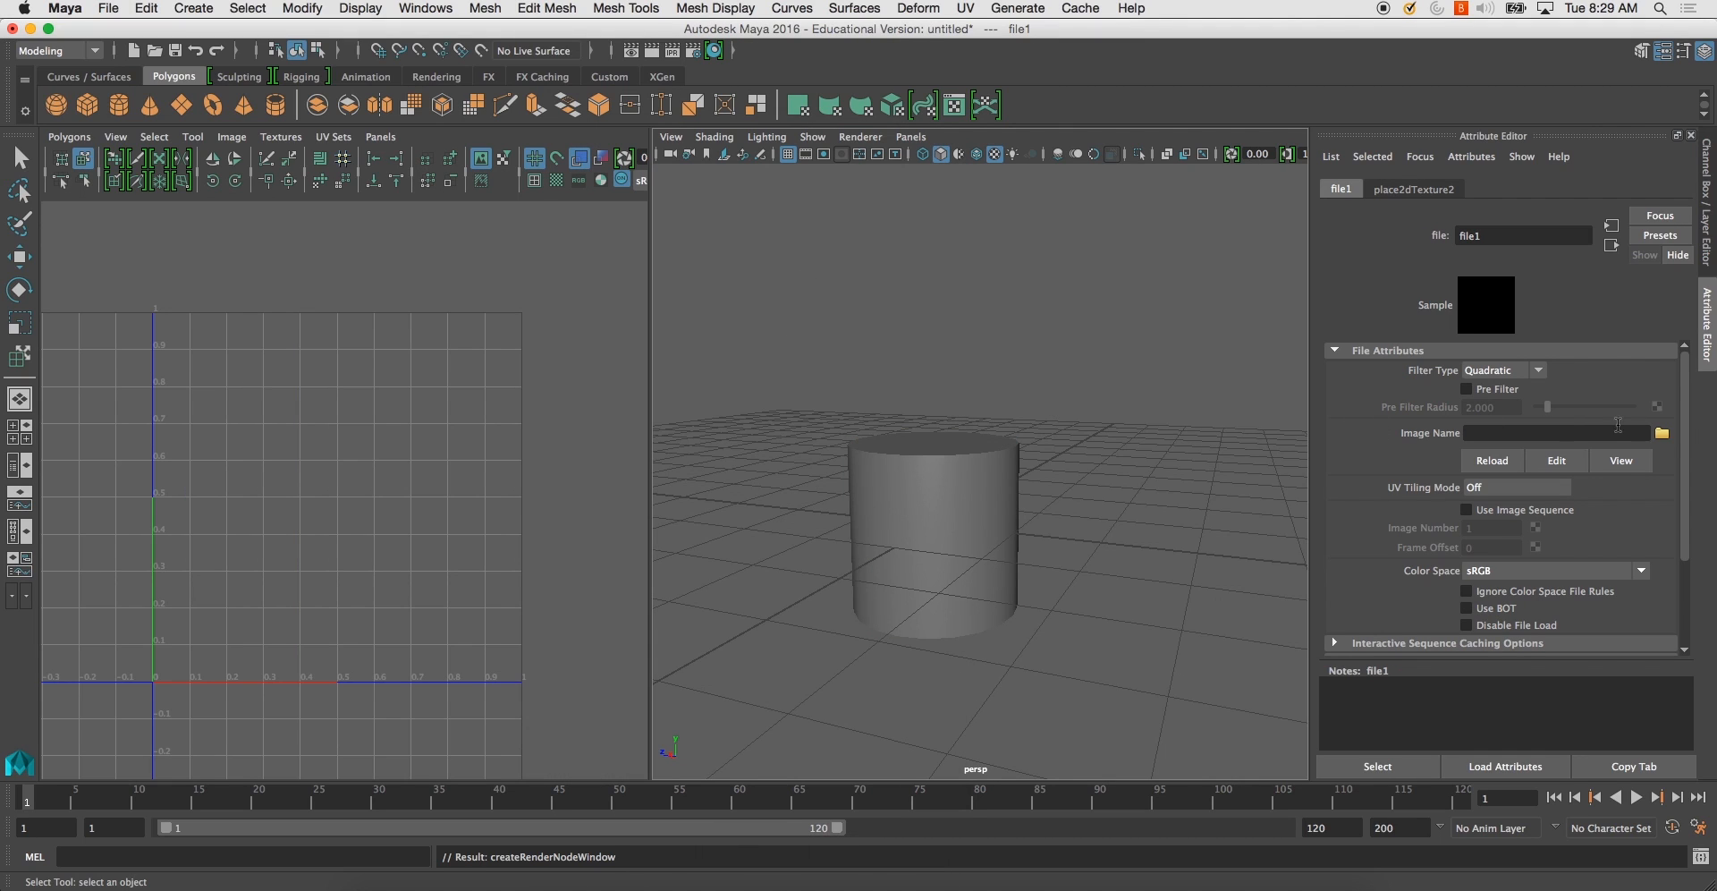
# - Load Metal_Barrel_Texture.tga from the 3D Modeling & Animation 1 Labs/Lab 10 folder as the file node's image
pyautogui.click(1661, 435)
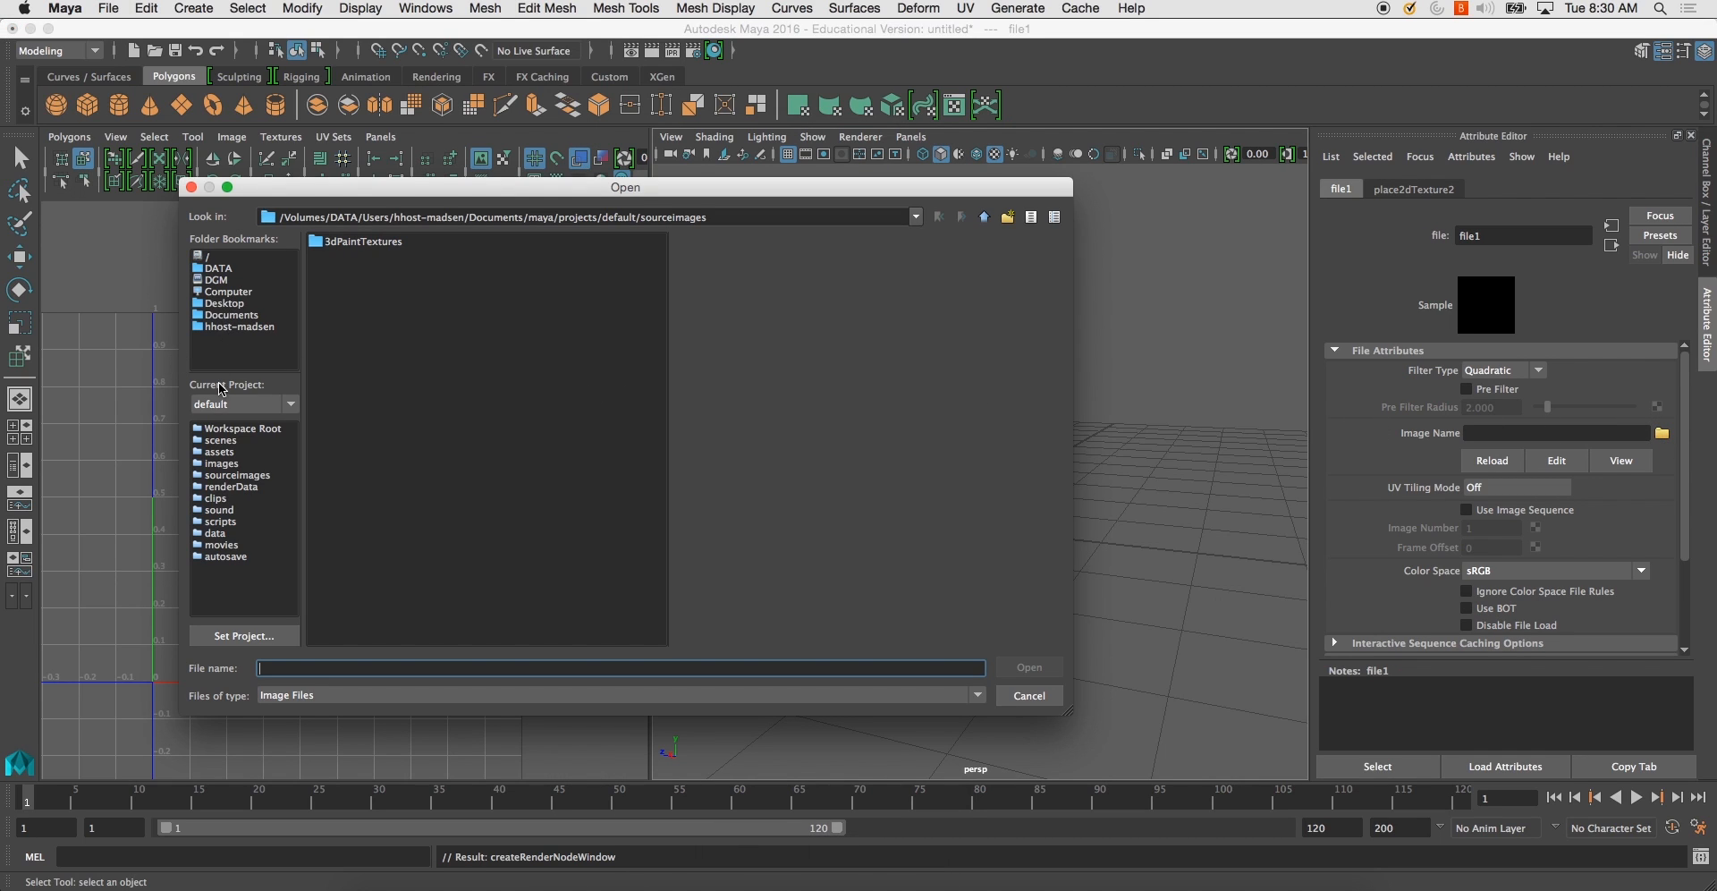
pyautogui.click(225, 303)
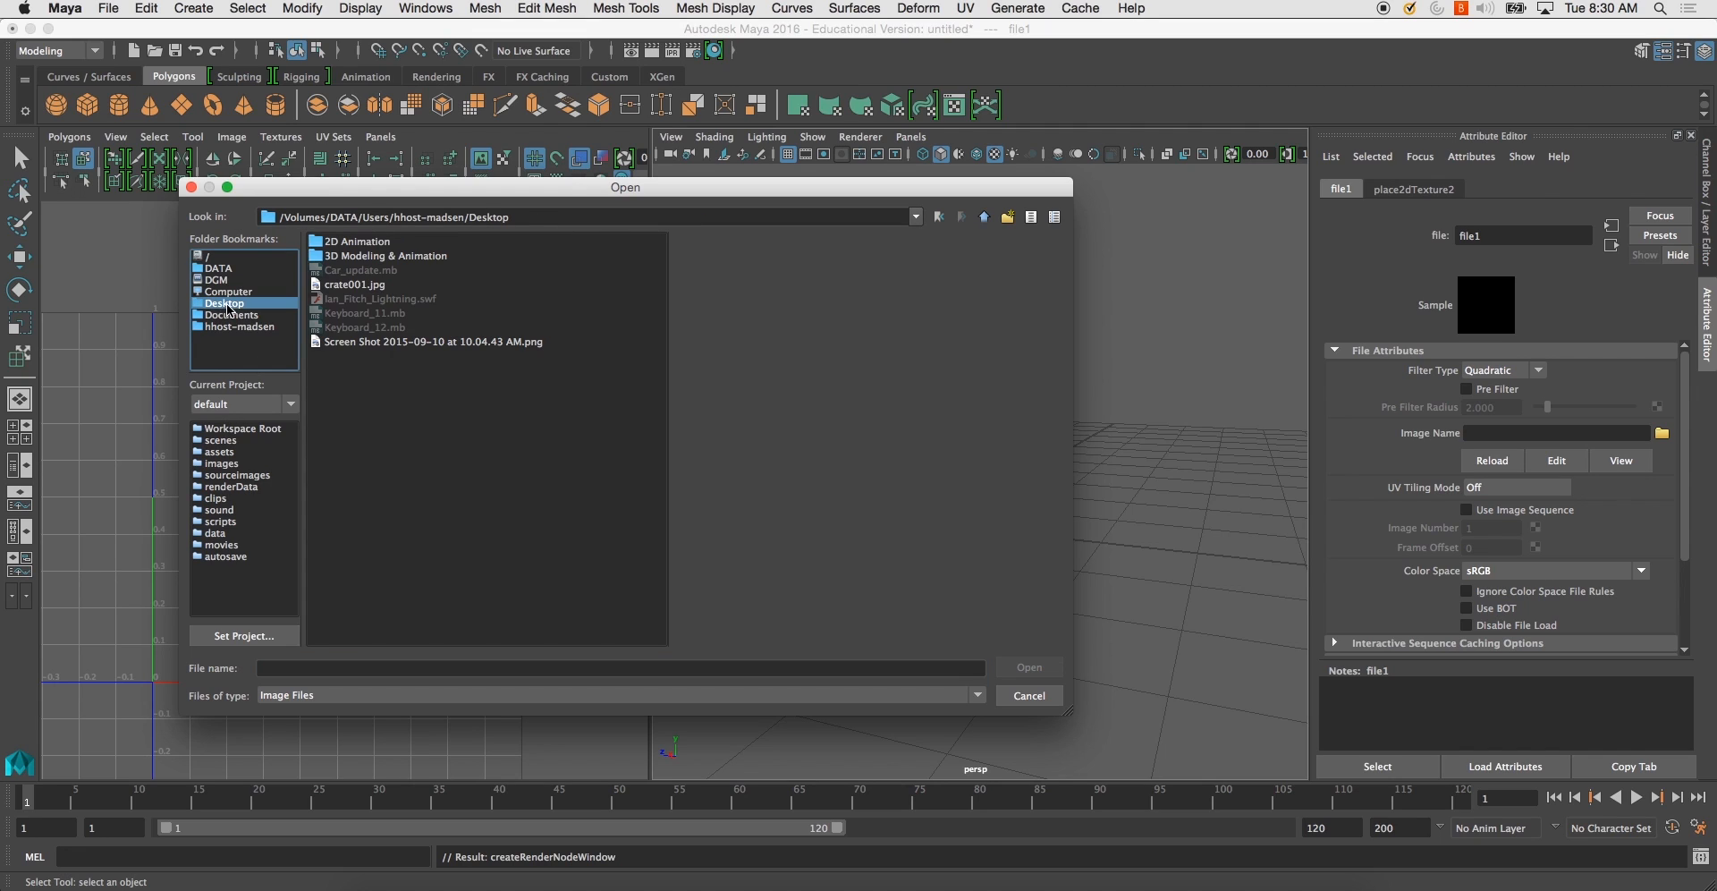
pyautogui.doubleClick(385, 257)
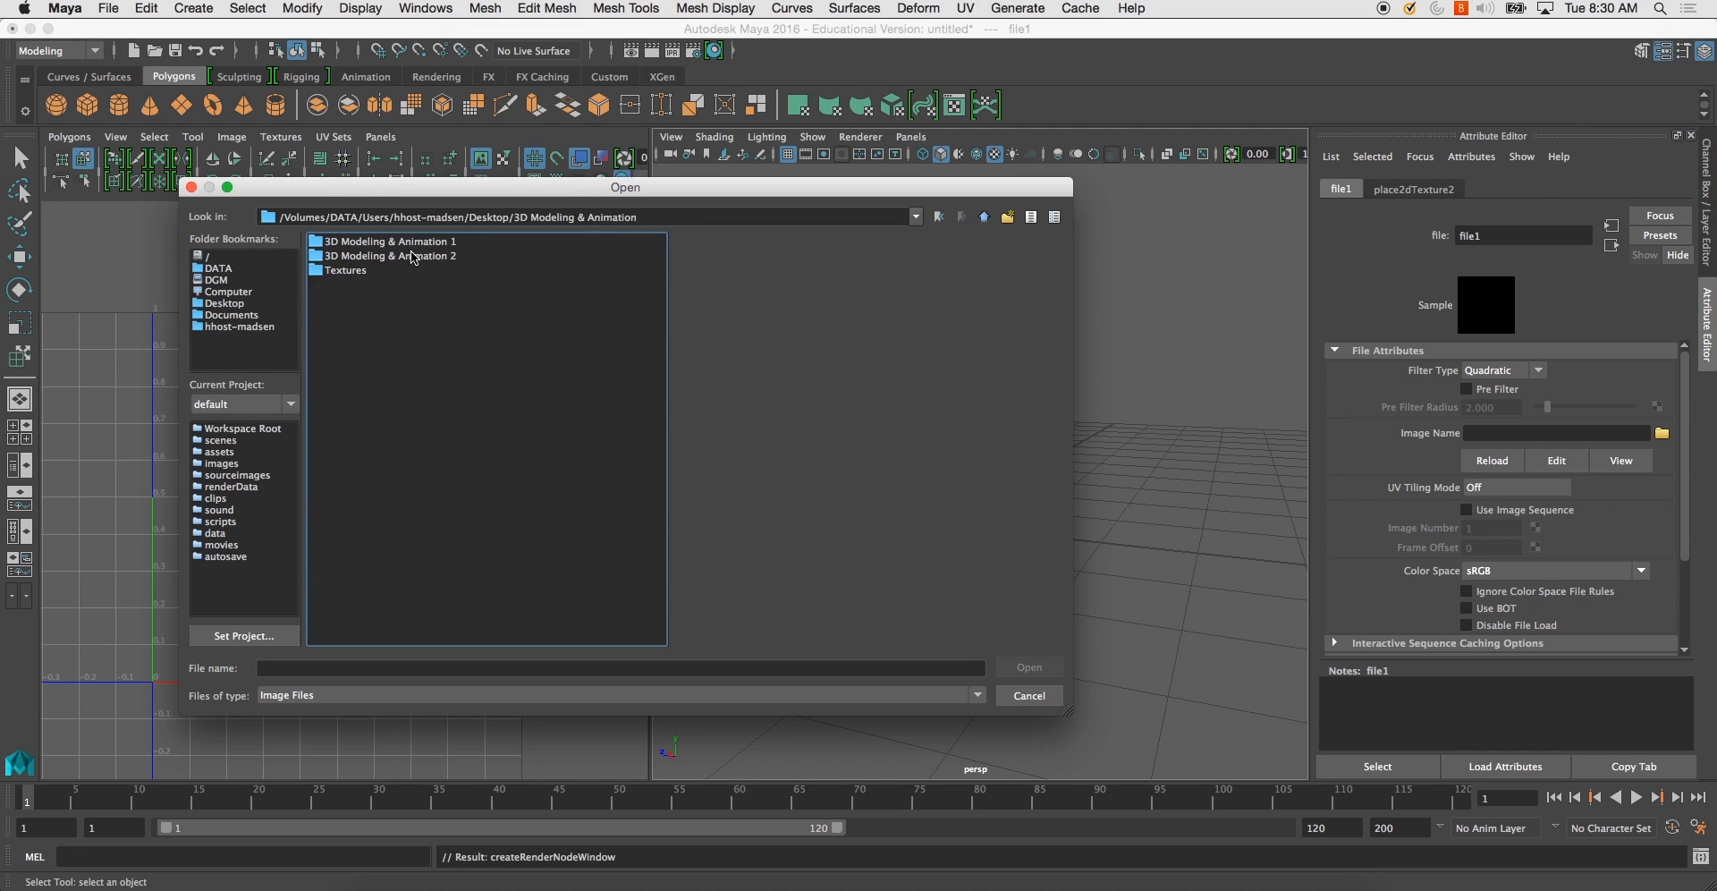
pyautogui.doubleClick(407, 243)
pyautogui.doubleClick(327, 242)
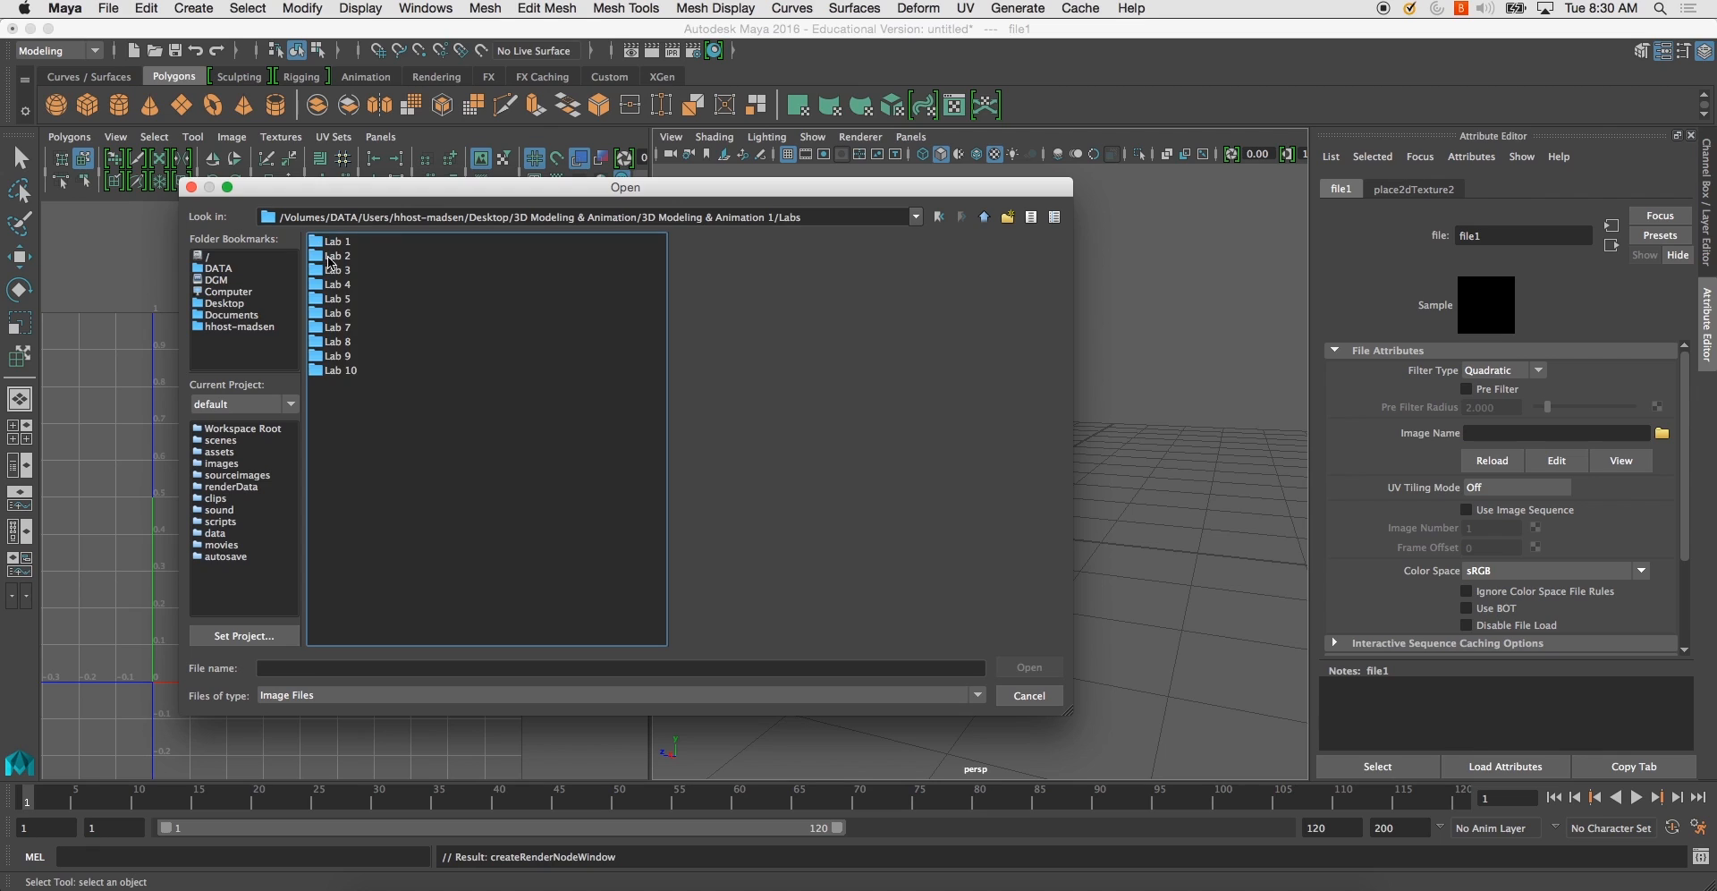
pyautogui.doubleClick(331, 370)
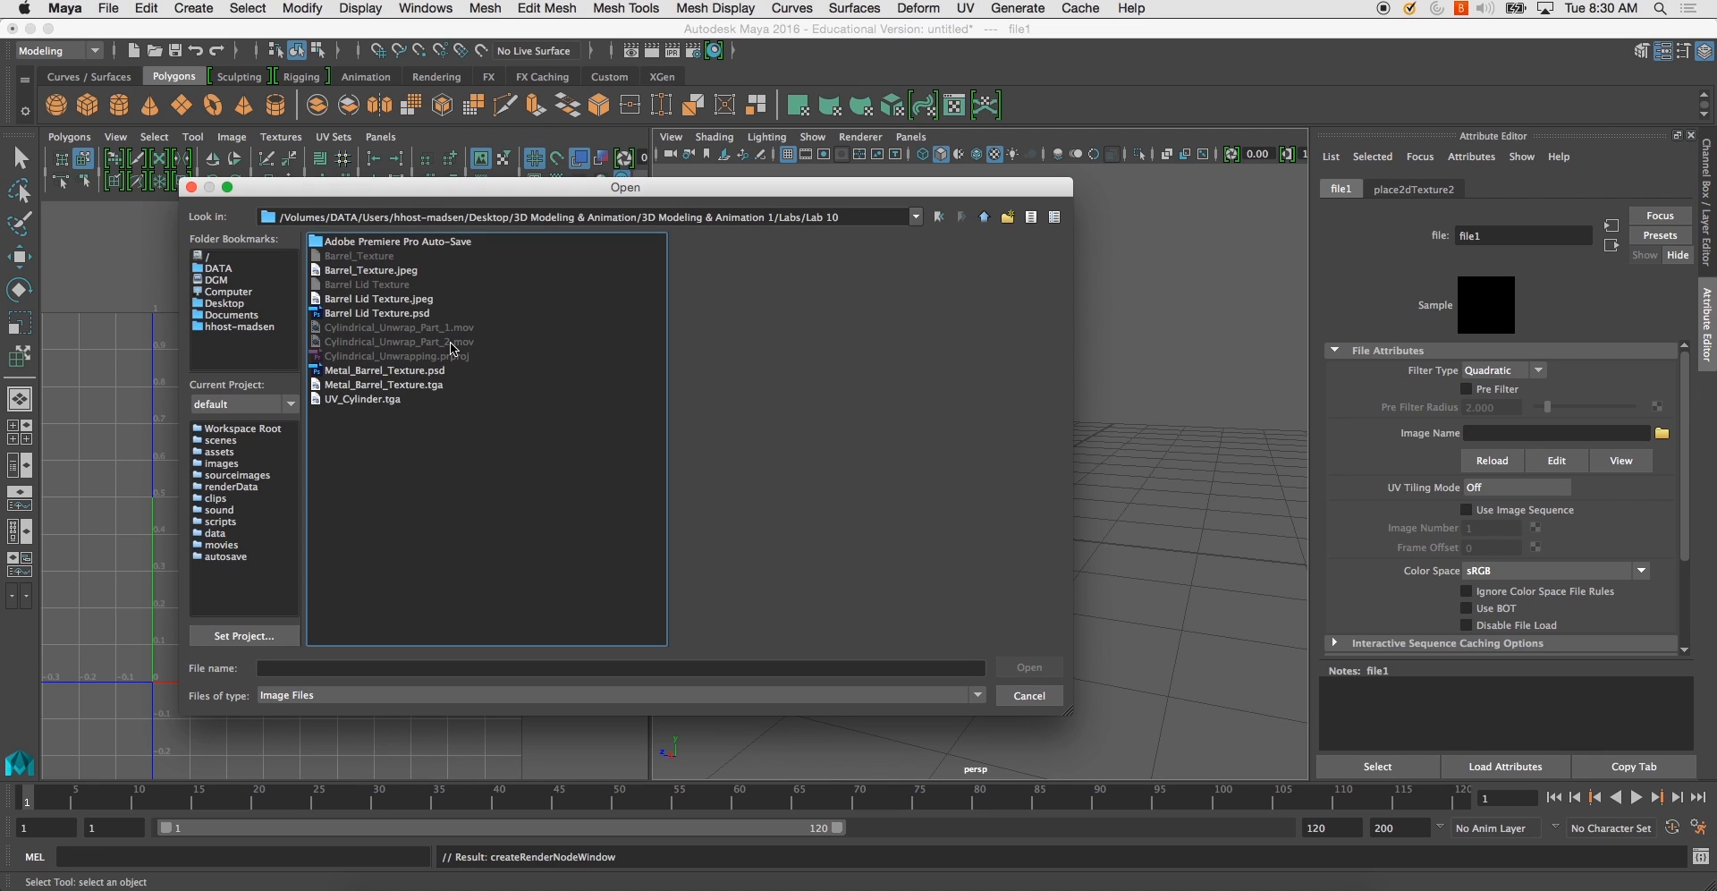
pyautogui.click(408, 386)
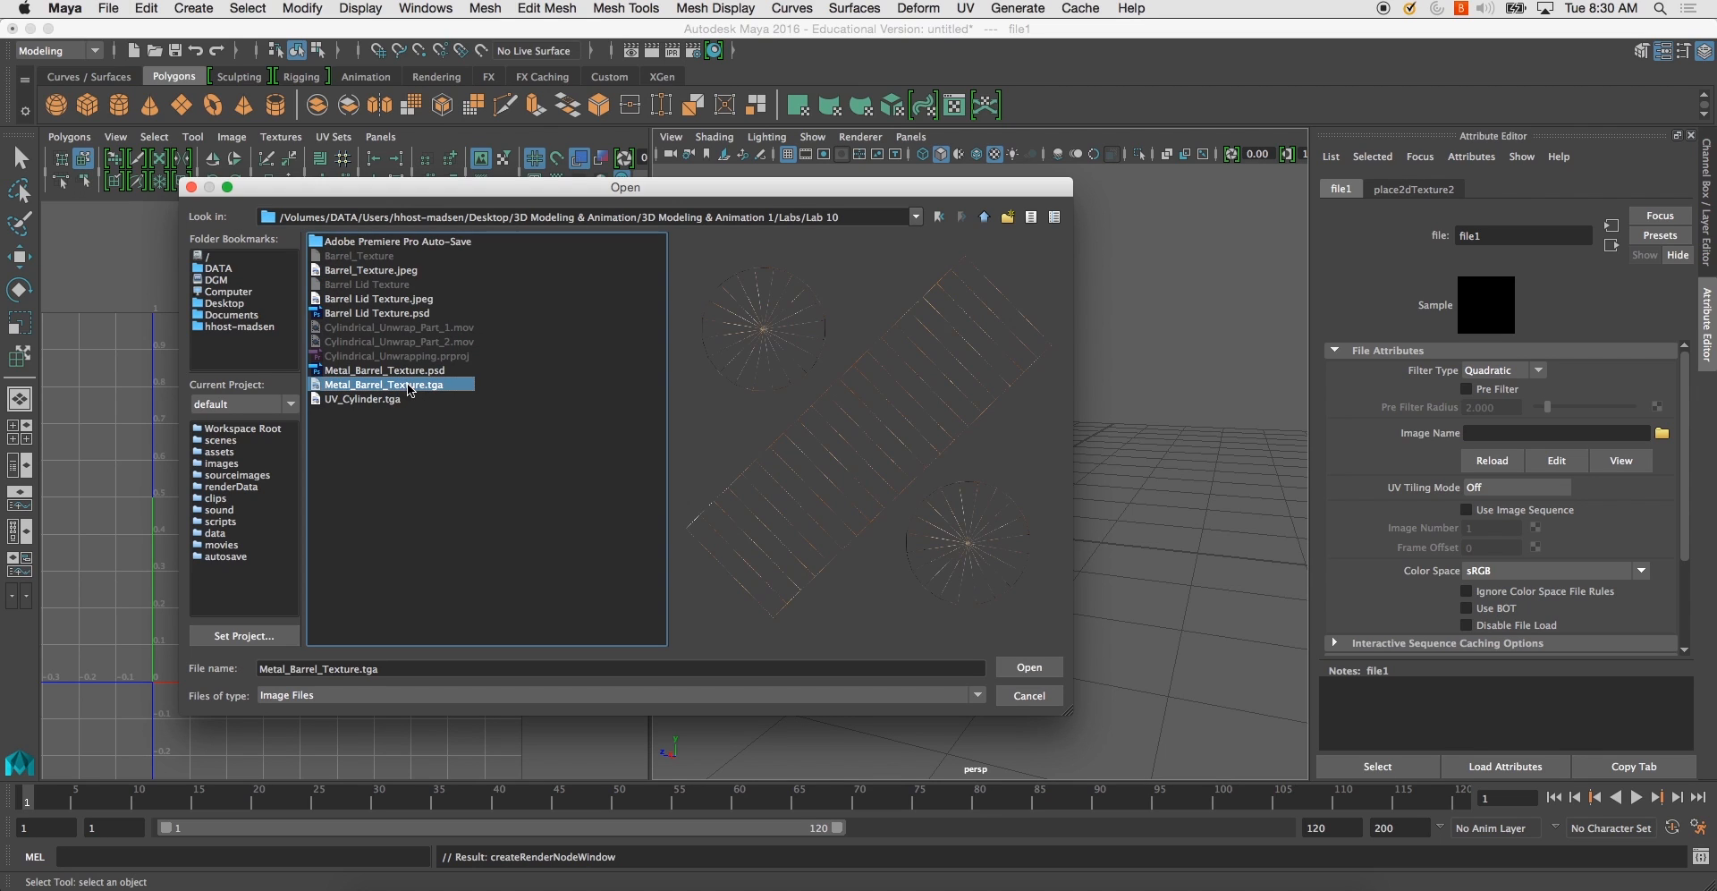
pyautogui.click(1029, 666)
# - Examine how the loaded texture displays on the cylinder from above and from the side
pyautogui.click(898, 551)
pyautogui.click(1043, 548)
pyautogui.press('super+z')
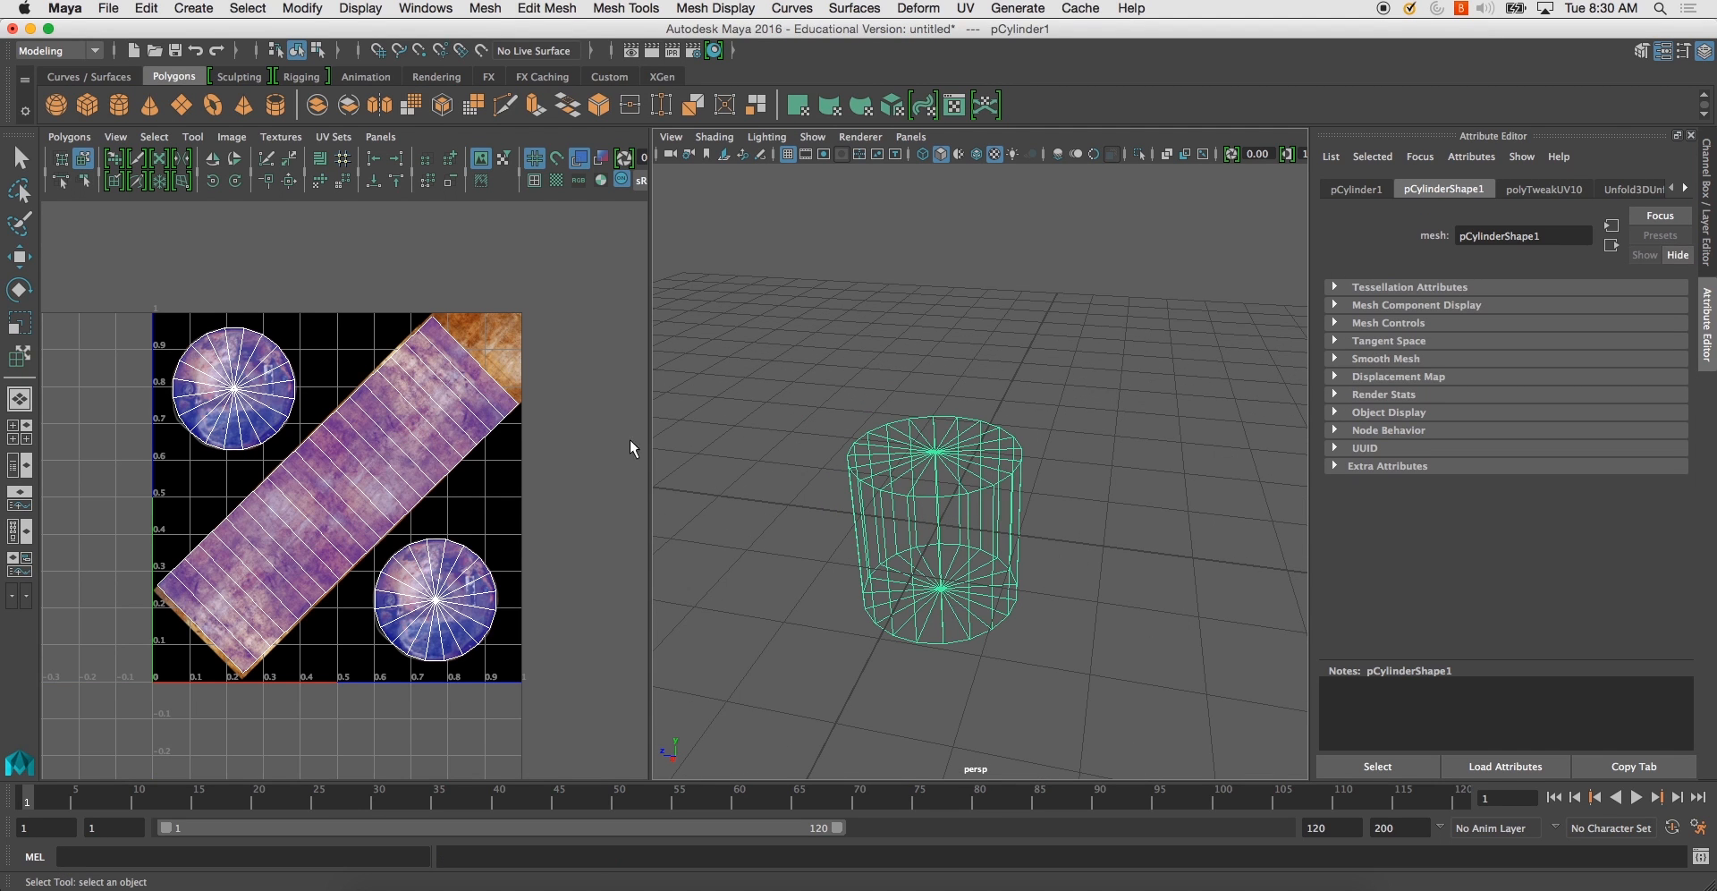
pyautogui.keyDown('alt'); pyautogui.moveTo(808, 463); pyautogui.dragTo(988, 484); pyautogui.keyUp('alt')
pyautogui.click(1028, 463)
pyautogui.keyDown('alt'); pyautogui.moveTo(879, 414); pyautogui.dragTo(909, 495, button='right'); pyautogui.keyUp('alt')
pyautogui.keyDown('alt'); pyautogui.moveTo(909, 495); pyautogui.dragTo(940, 425); pyautogui.keyUp('alt')
pyautogui.keyDown('alt'); pyautogui.moveTo(940, 425); pyautogui.dragTo(941, 418, button='middle'); pyautogui.keyUp('alt')
pyautogui.keyDown('alt'); pyautogui.moveTo(942, 418); pyautogui.dragTo(807, 567); pyautogui.keyUp('alt')
pyautogui.click(892, 508)
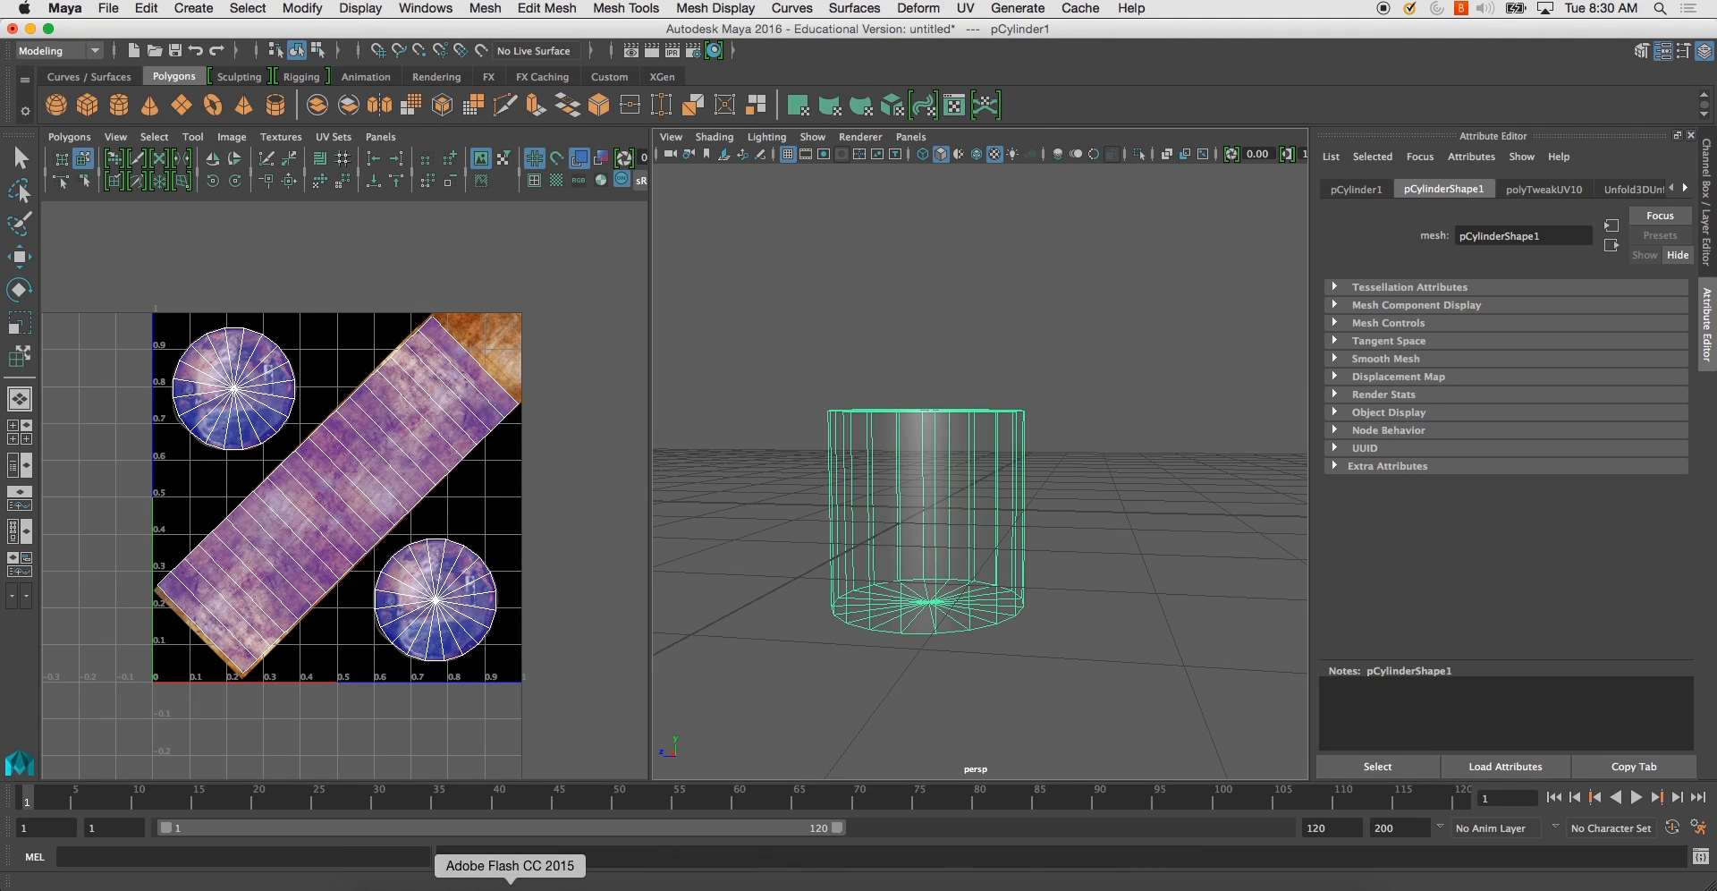
# - Switch to Photoshop and save a Targa copy over Metal_Barrel_Texture.tga with Alpha Channels turned off
pyautogui.click(464, 883)
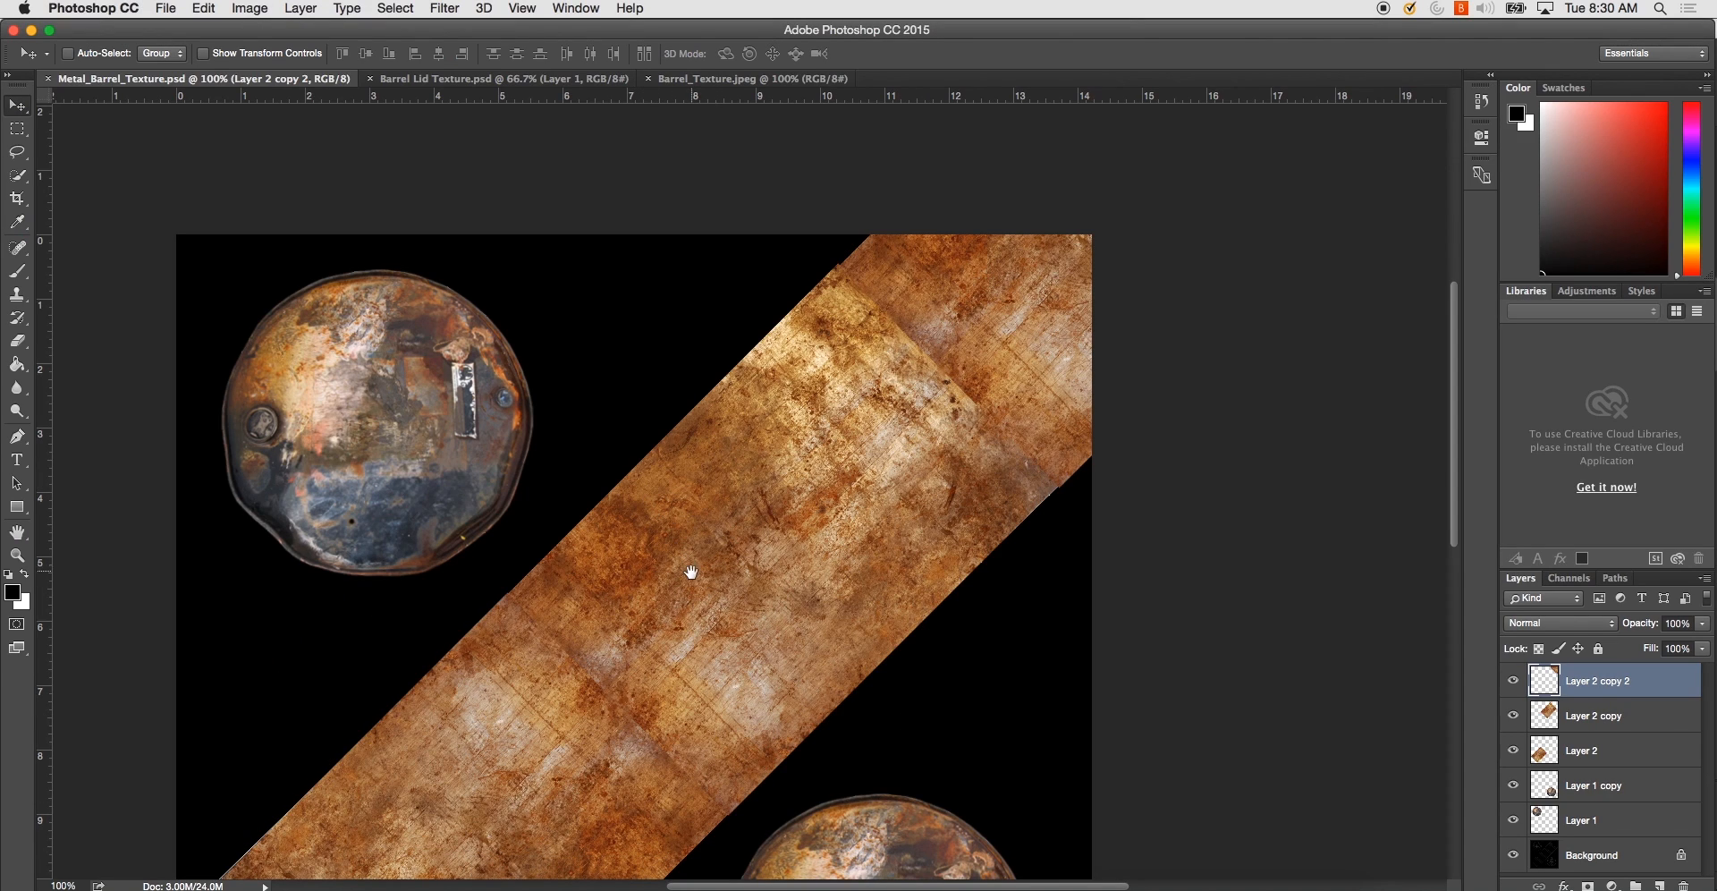
pyautogui.press('super+shift+s')
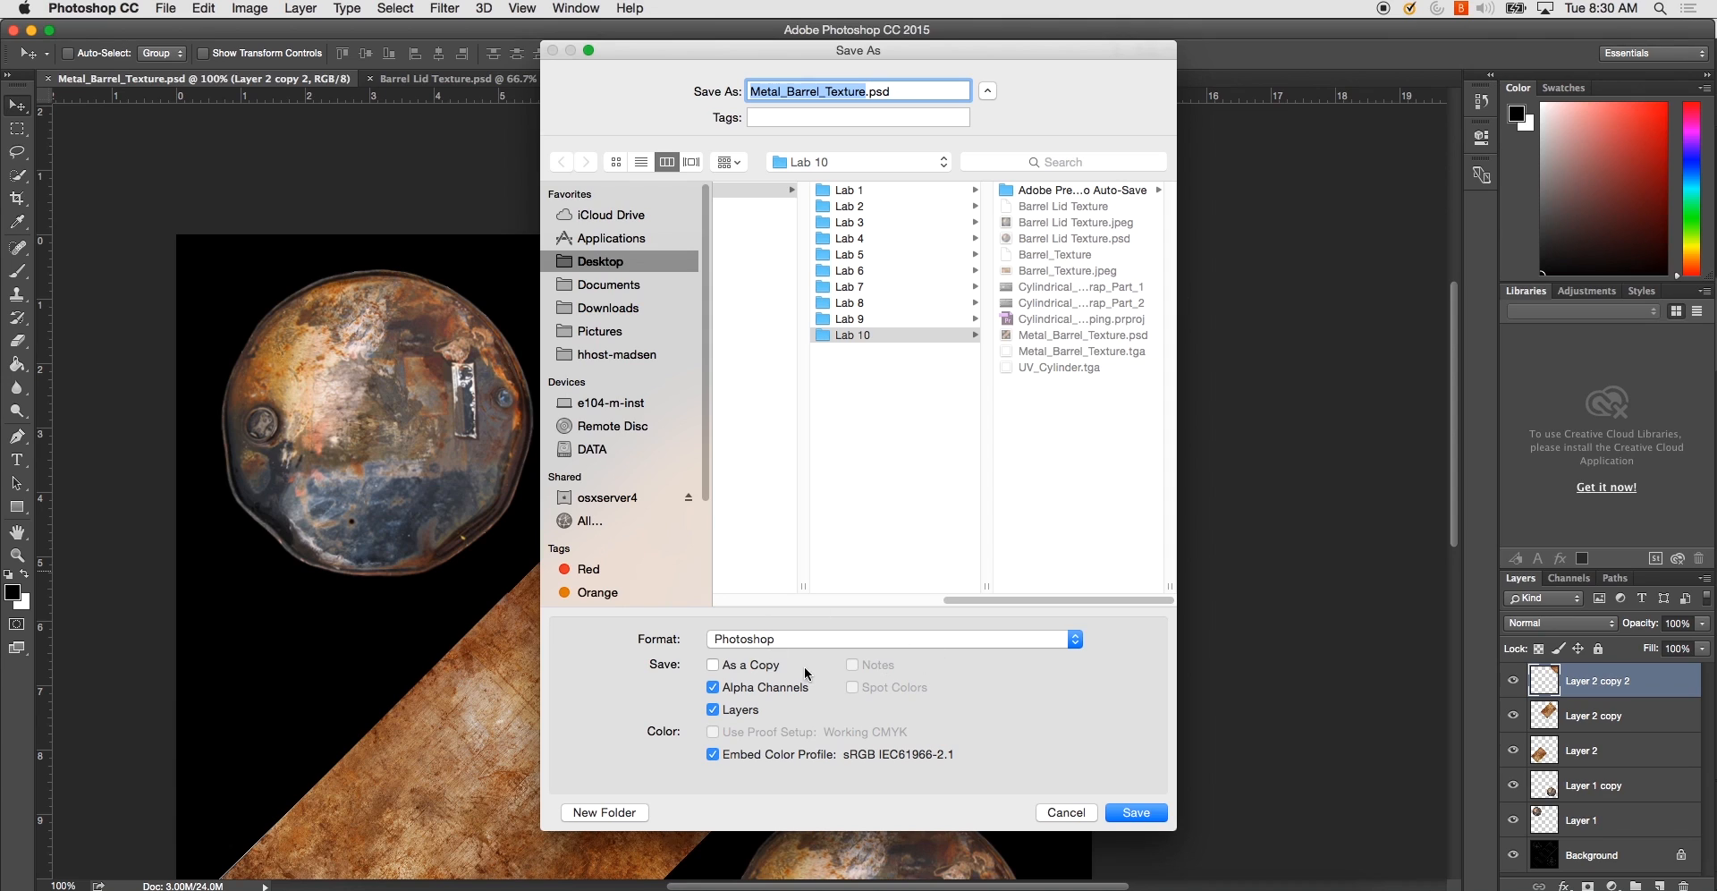
pyautogui.click(862, 633)
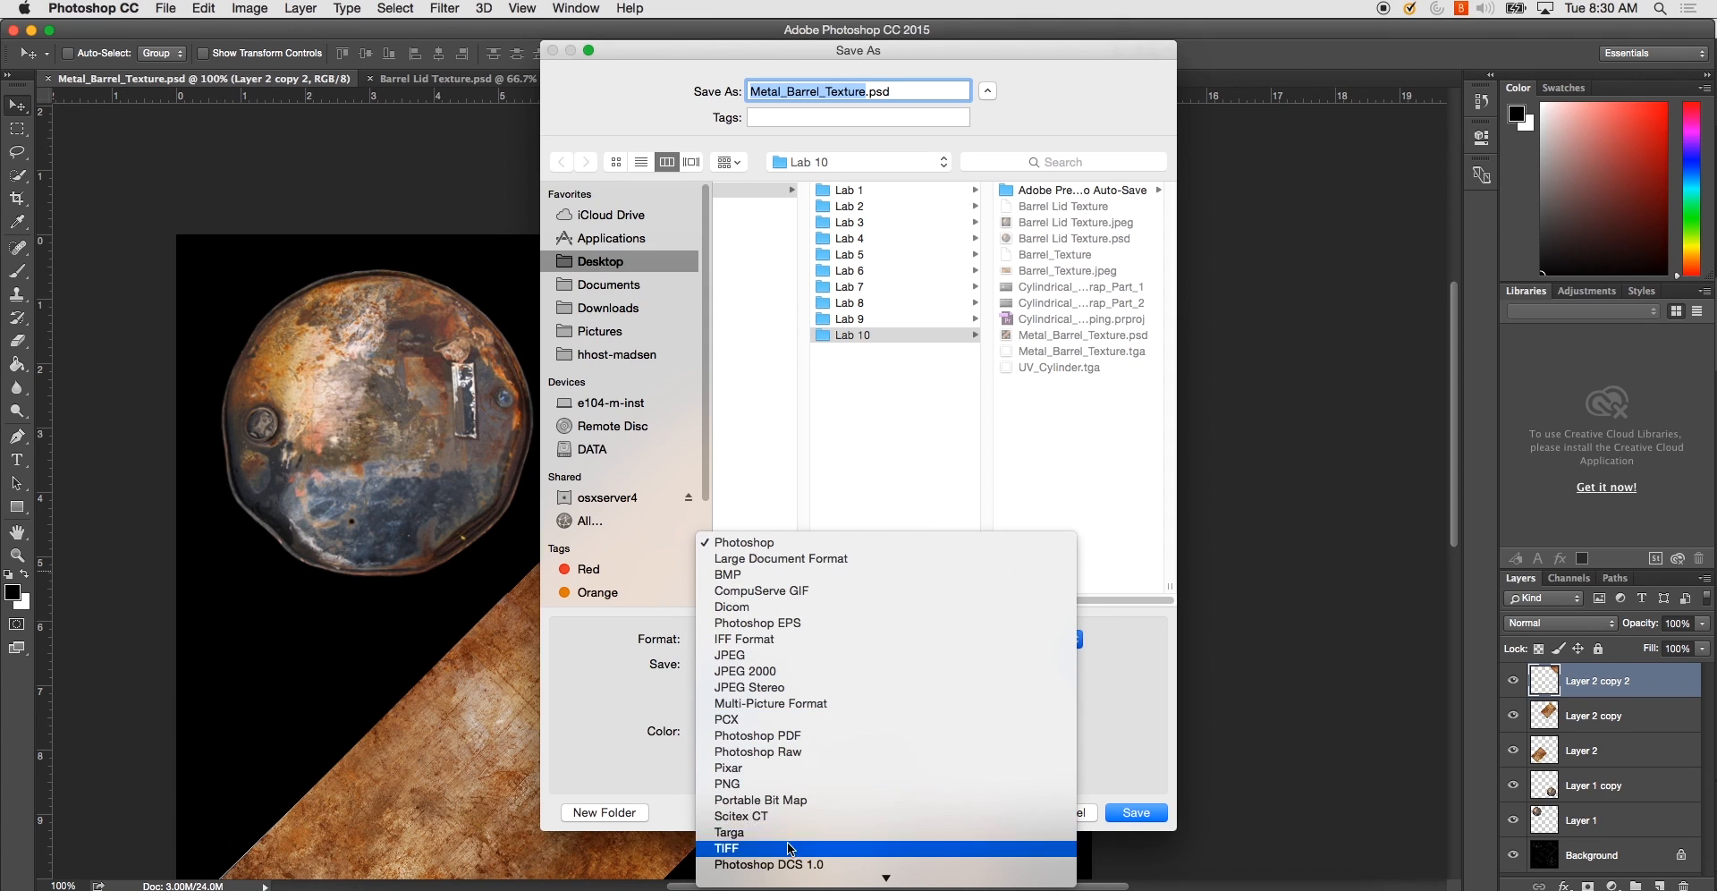
pyautogui.click(787, 831)
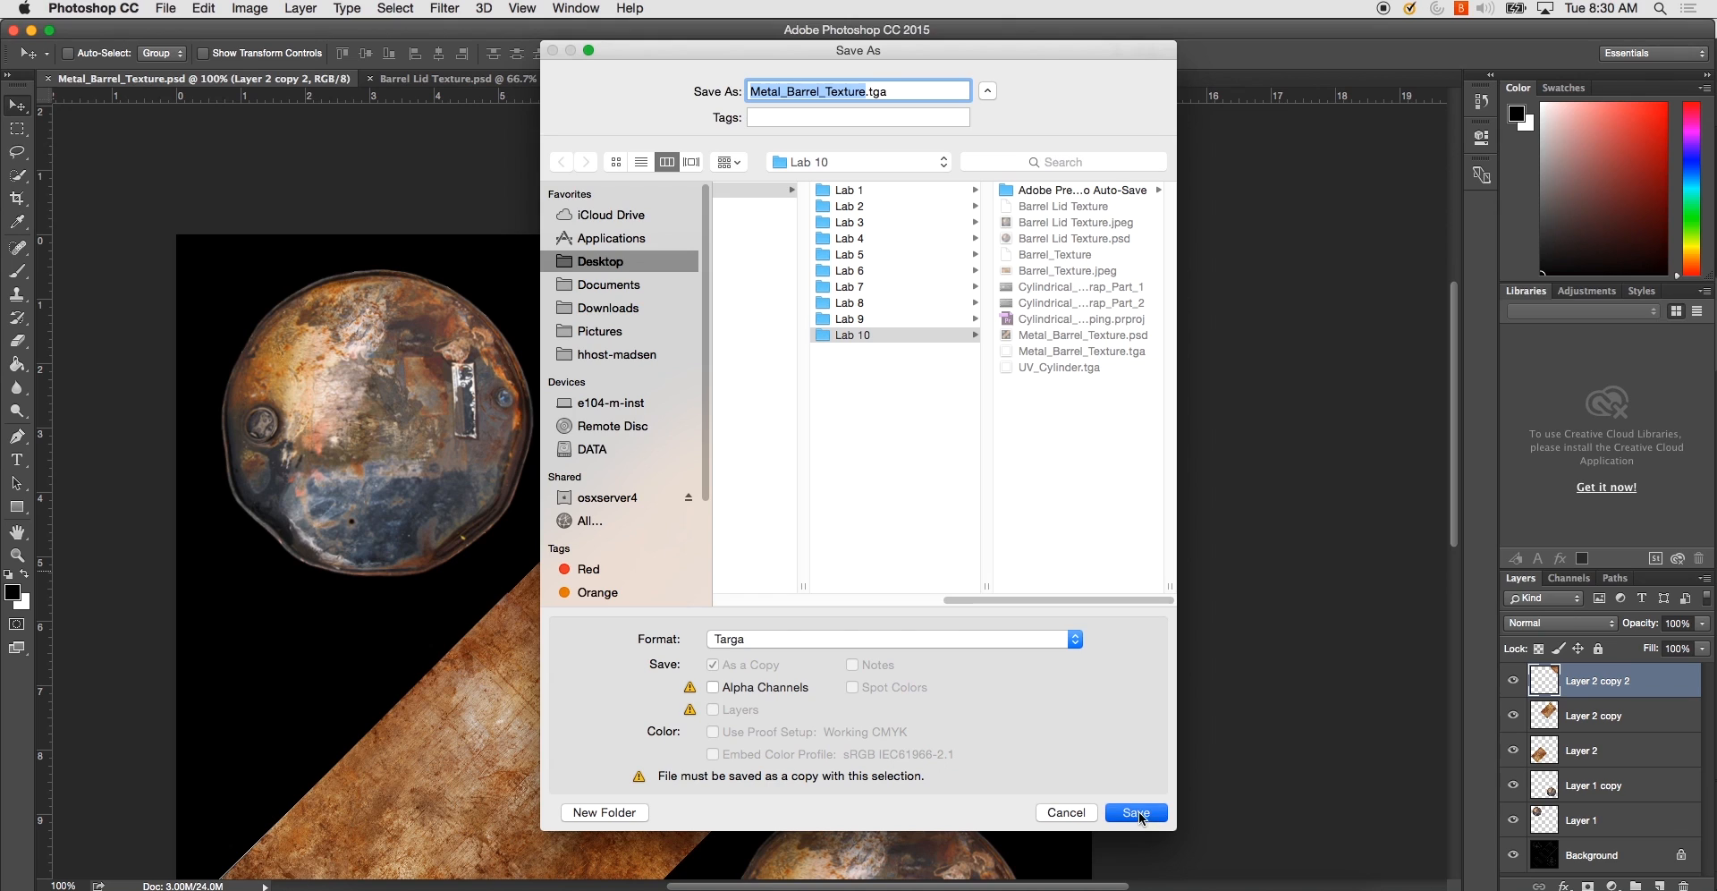
pyautogui.click(1138, 813)
pyautogui.click(987, 169)
pyautogui.press('Return')
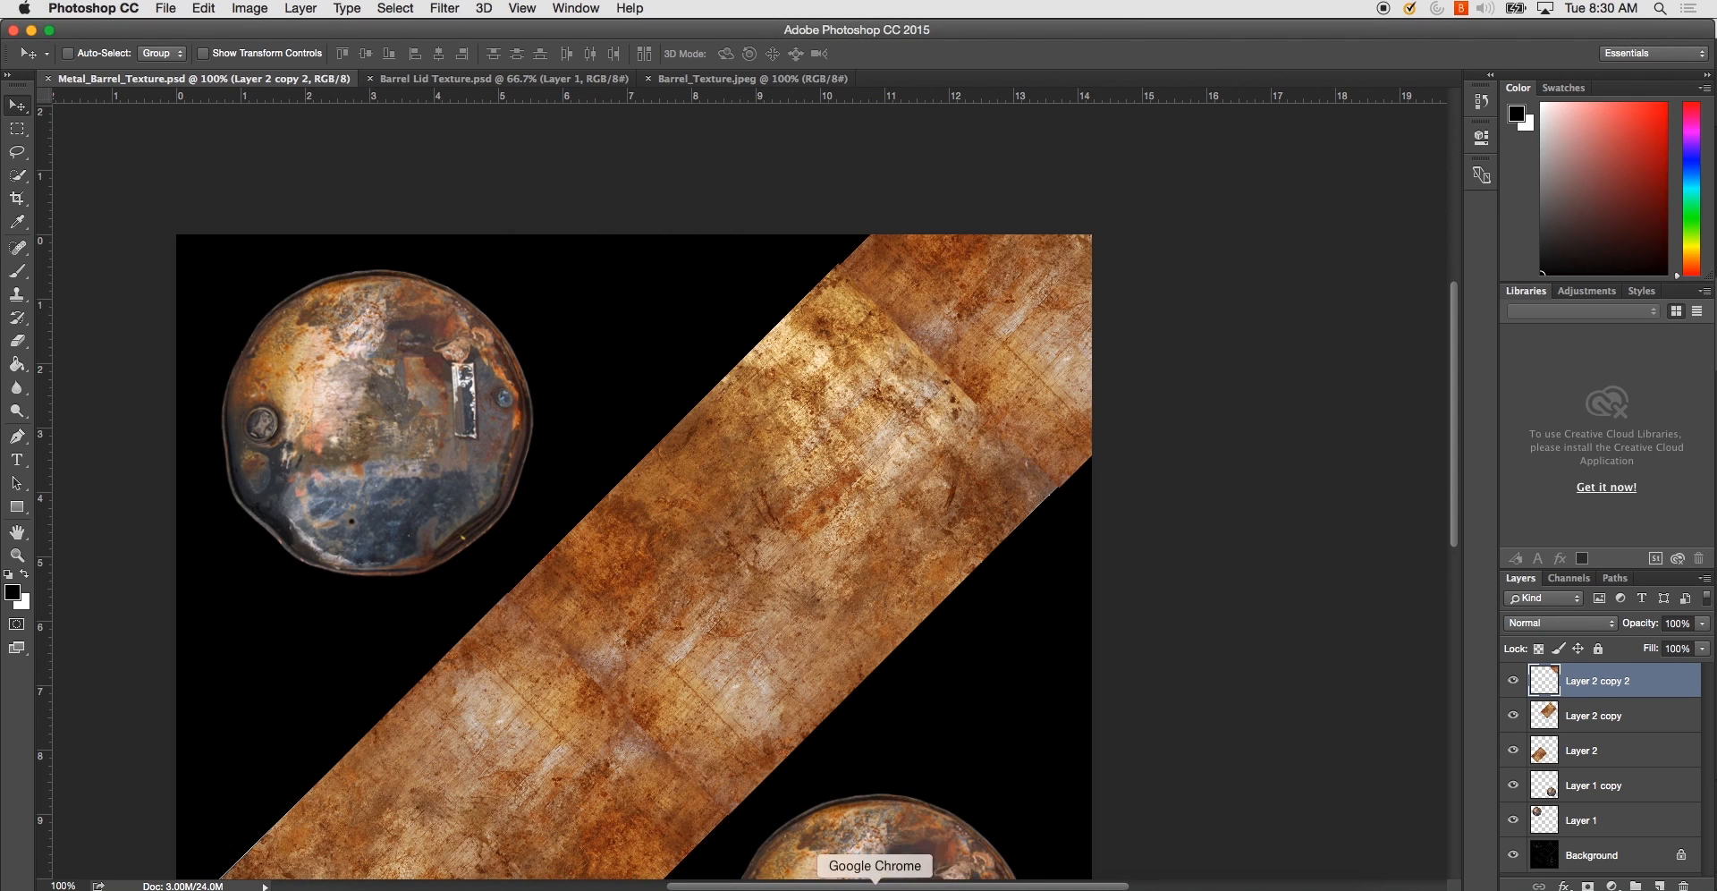
# - Switch to Maya, reload the image of the file texture on the Blinn material's Color, and deselect the cylinder
pyautogui.click(752, 885)
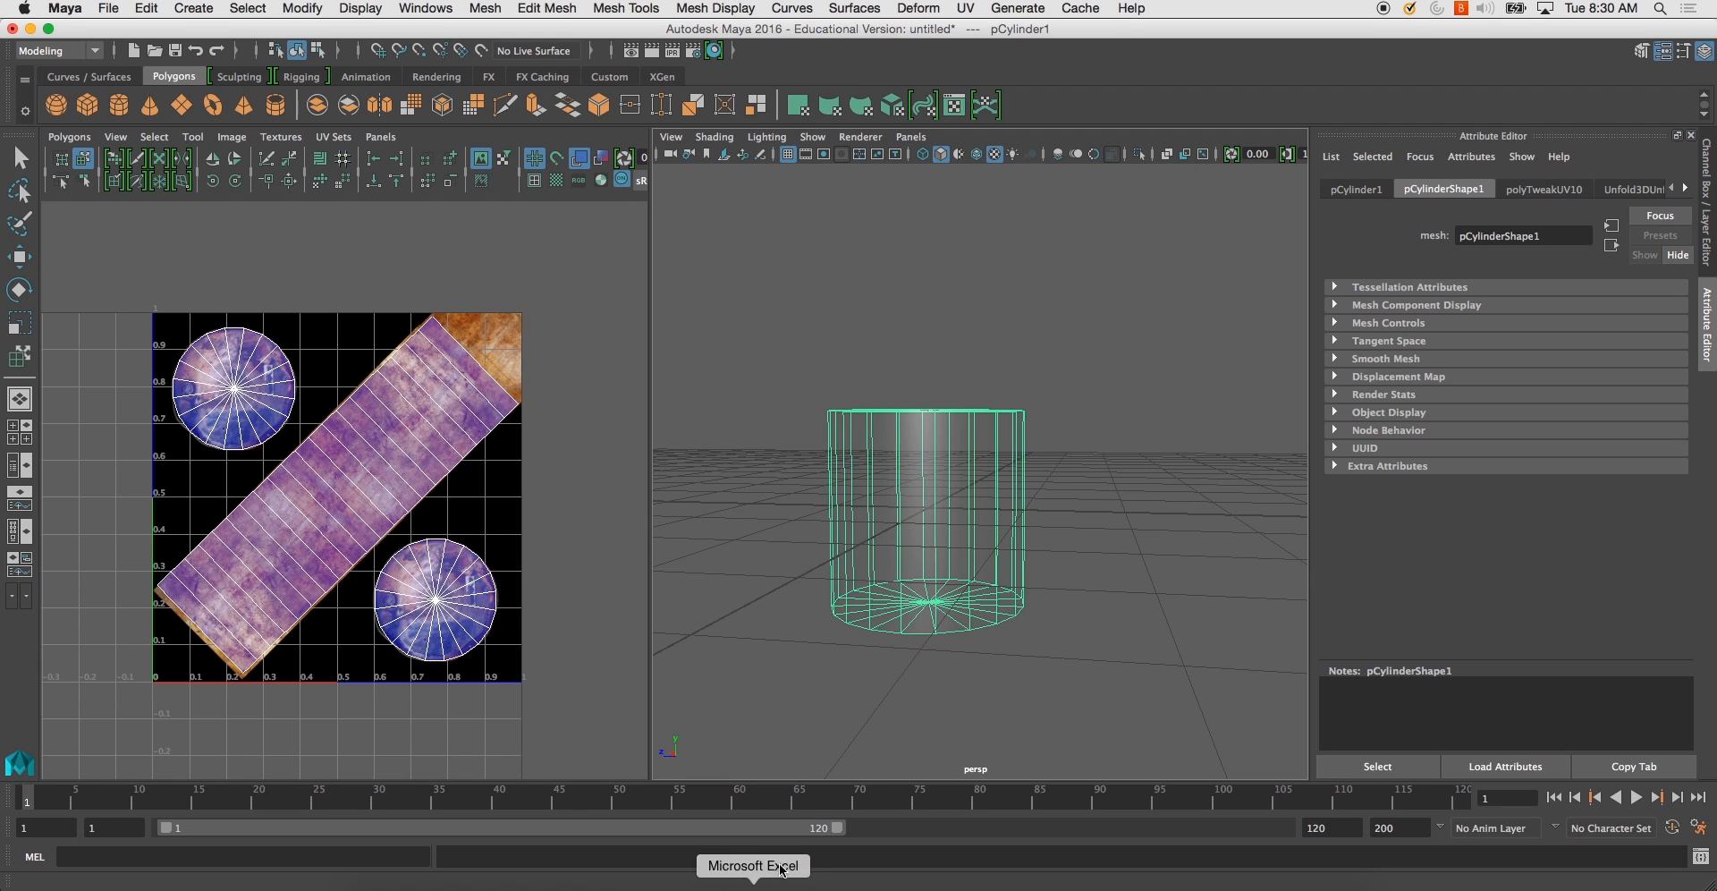
pyautogui.click(1686, 189)
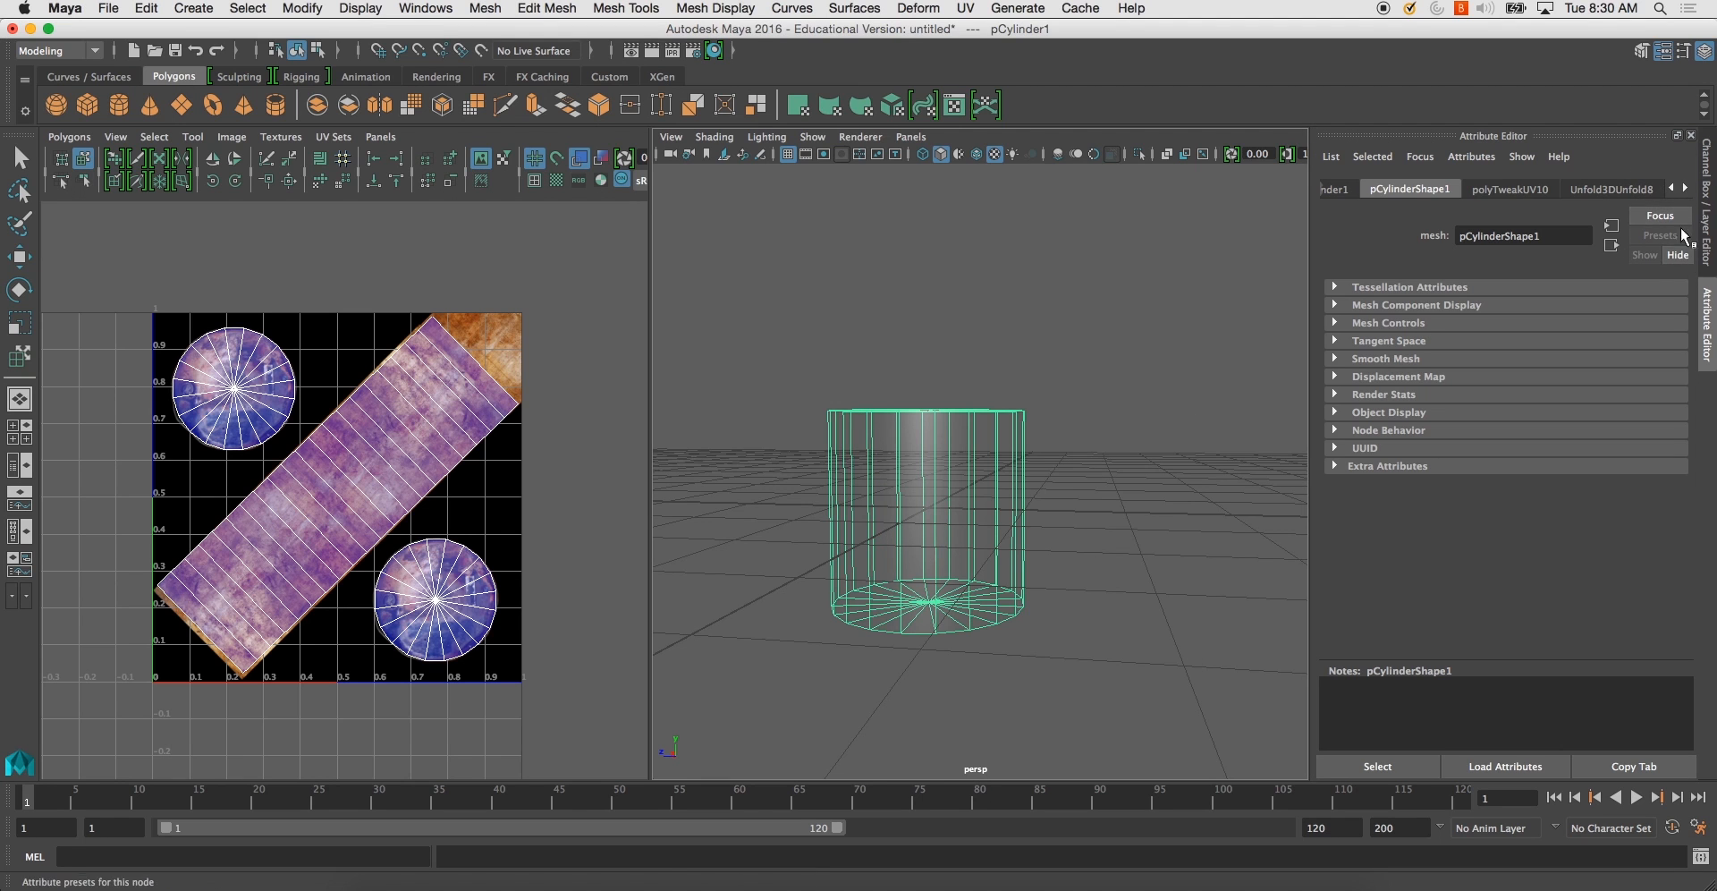
pyautogui.click(1685, 188)
pyautogui.click(1671, 481)
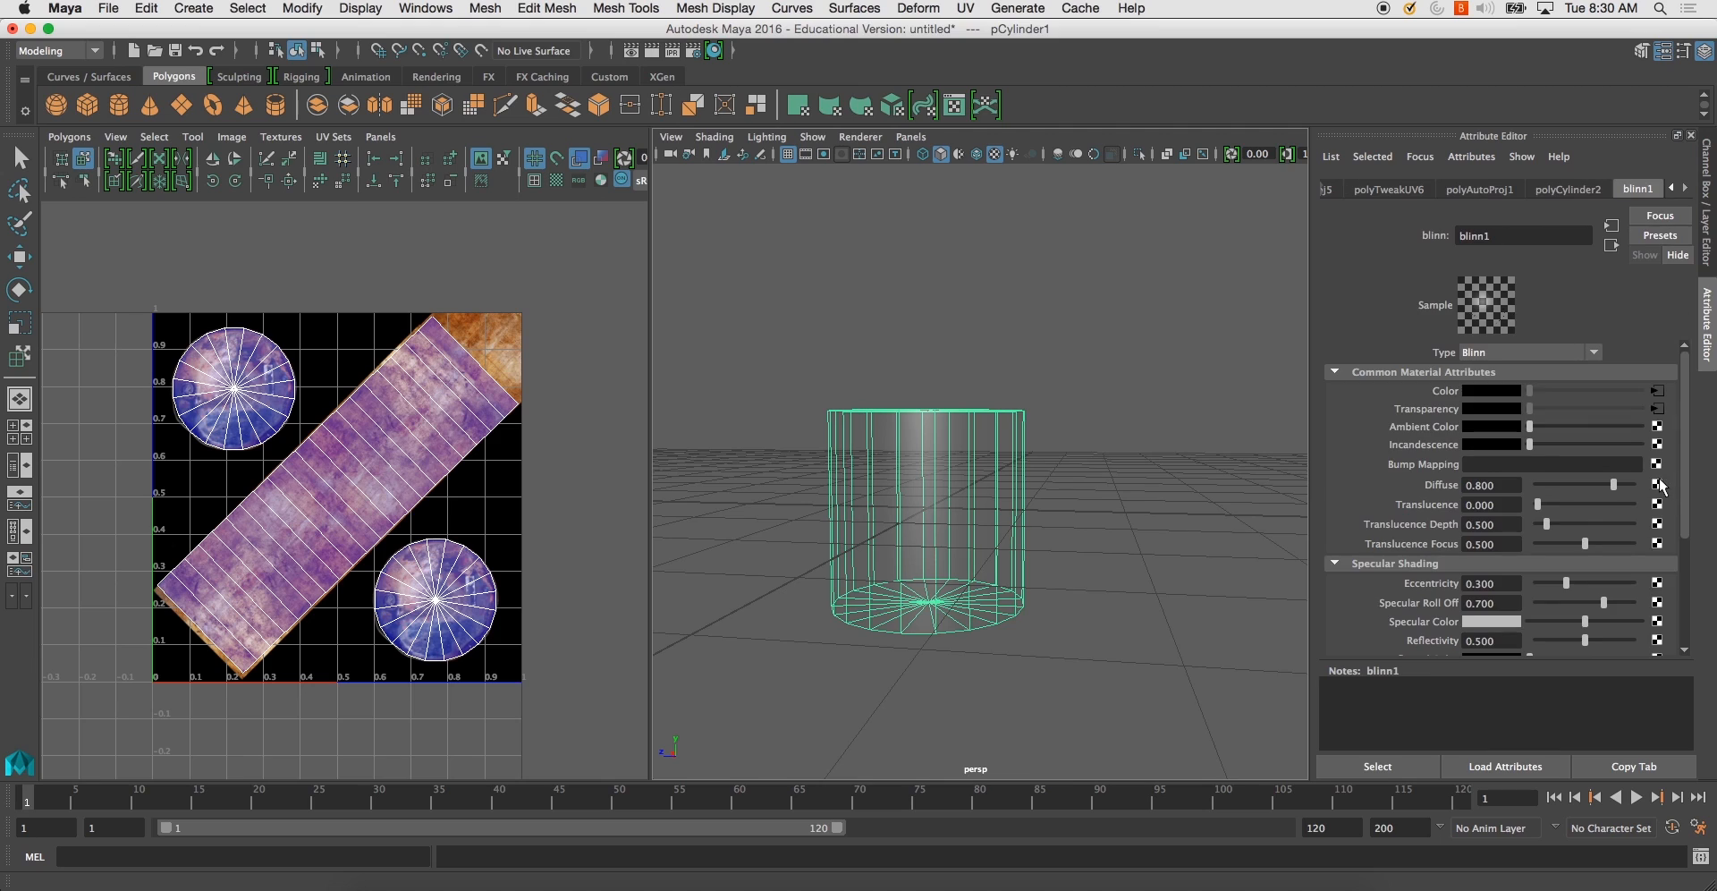
pyautogui.click(1656, 391)
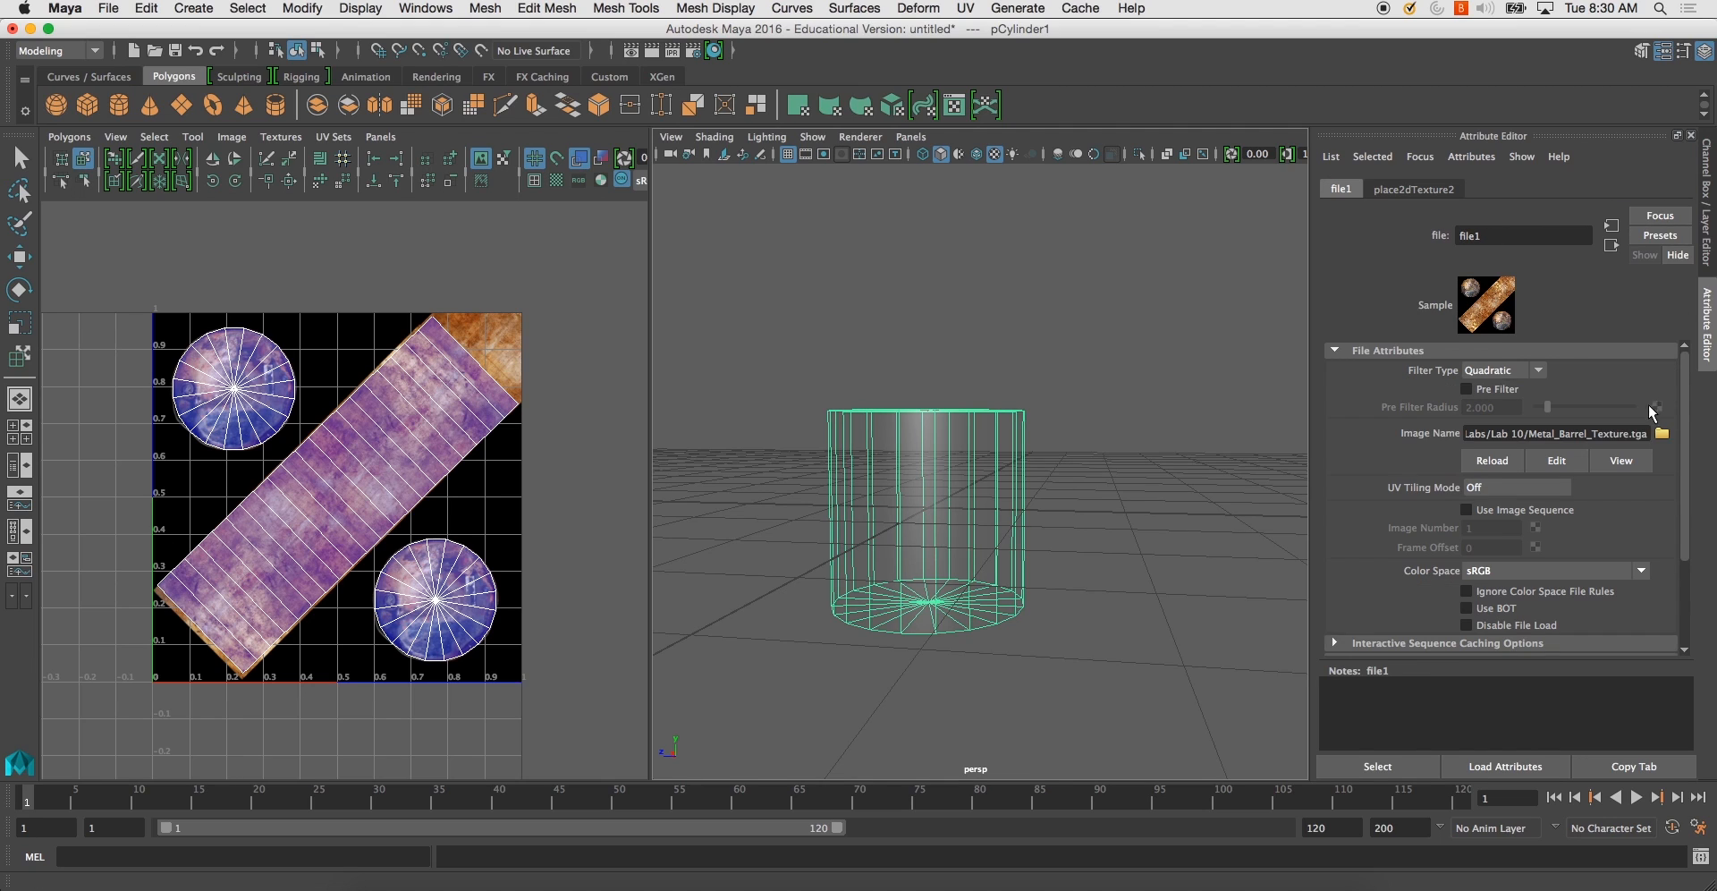
pyautogui.click(1489, 462)
pyautogui.click(1120, 417)
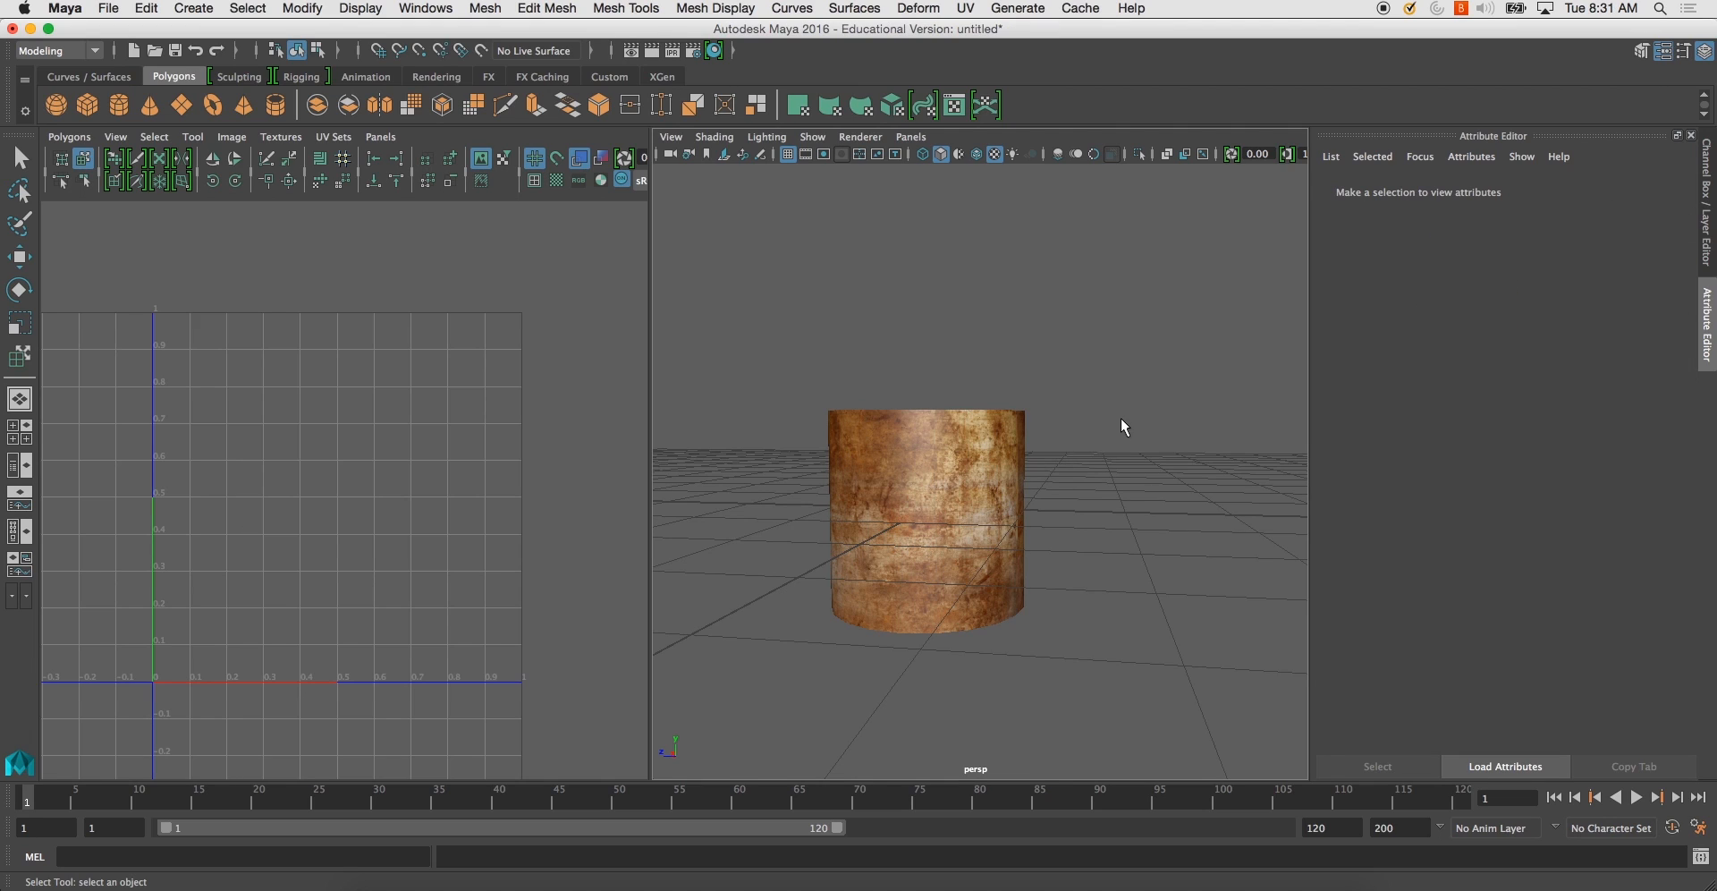
# - Examine the barrel texture on the cylinder's side and lid from several angles, both close up and farther away
pyautogui.keyDown('alt'); pyautogui.moveTo(1112, 418); pyautogui.dragTo(1037, 447); pyautogui.keyUp('alt')
pyautogui.click(1004, 523)
pyautogui.click(1112, 458)
pyautogui.click(973, 472)
pyautogui.click(840, 464)
pyautogui.click(1048, 465)
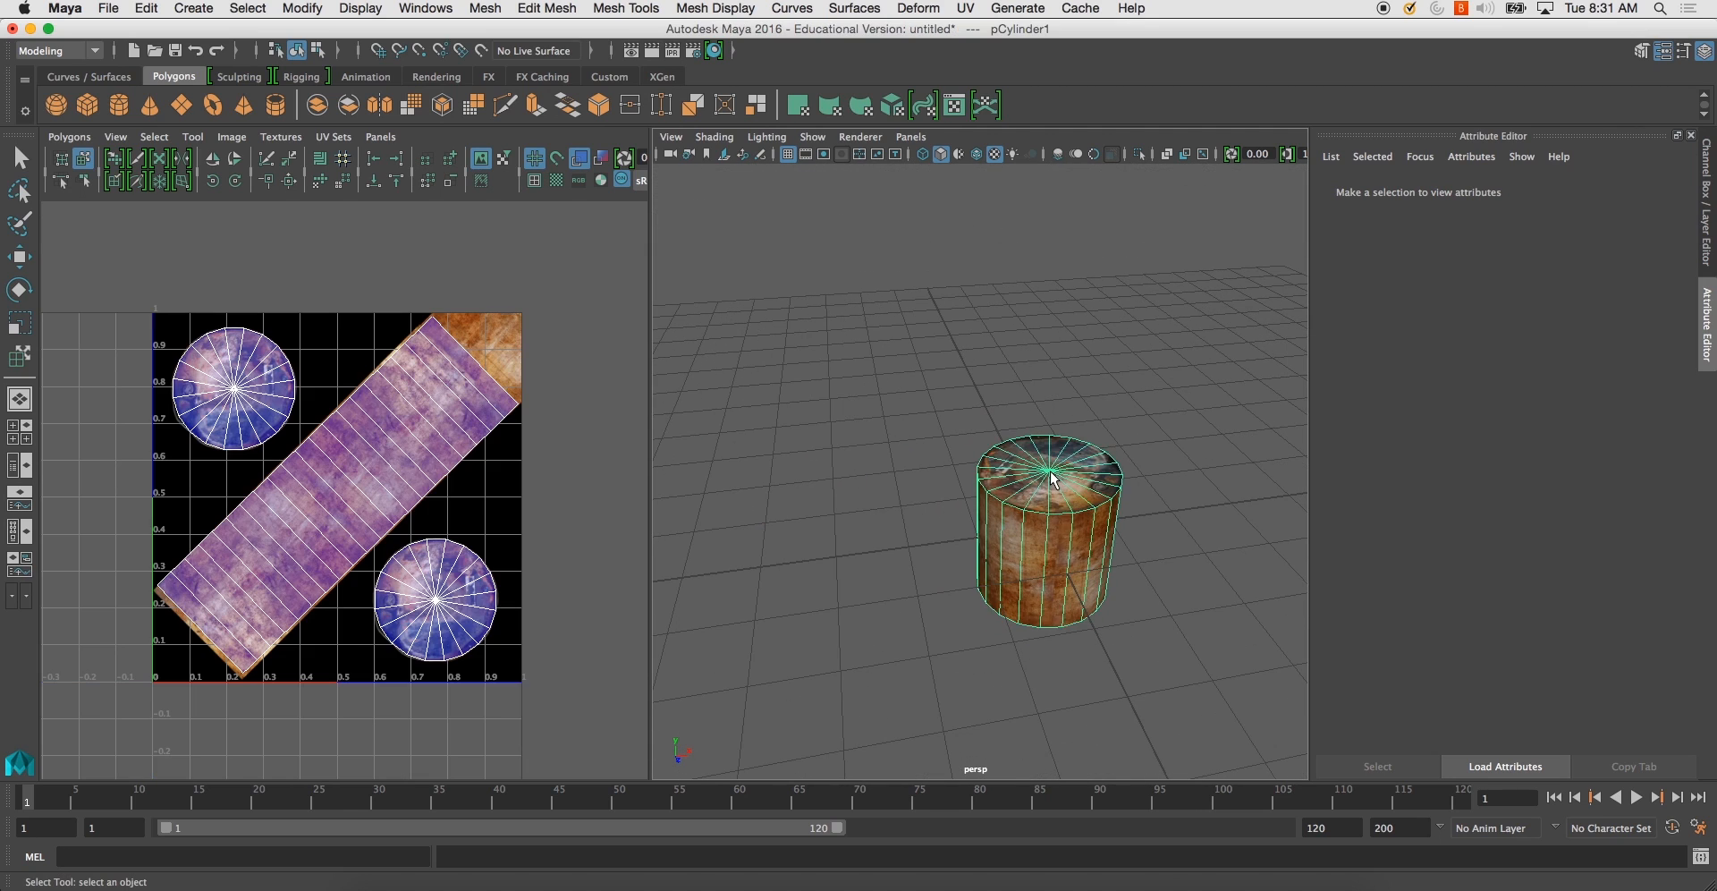
pyautogui.scroll(3, 1049, 470)
pyautogui.click(1156, 489)
pyautogui.keyDown('alt'); pyautogui.moveTo(1142, 499); pyautogui.dragTo(911, 467); pyautogui.keyUp('alt')
pyautogui.click(1069, 469)
pyautogui.moveTo(1069, 468)
pyautogui.keyDown('alt'); pyautogui.mouseDown()
pyautogui.moveTo(959, 502)
pyautogui.moveTo(1085, 491)
pyautogui.mouseUp(); pyautogui.keyUp('alt')
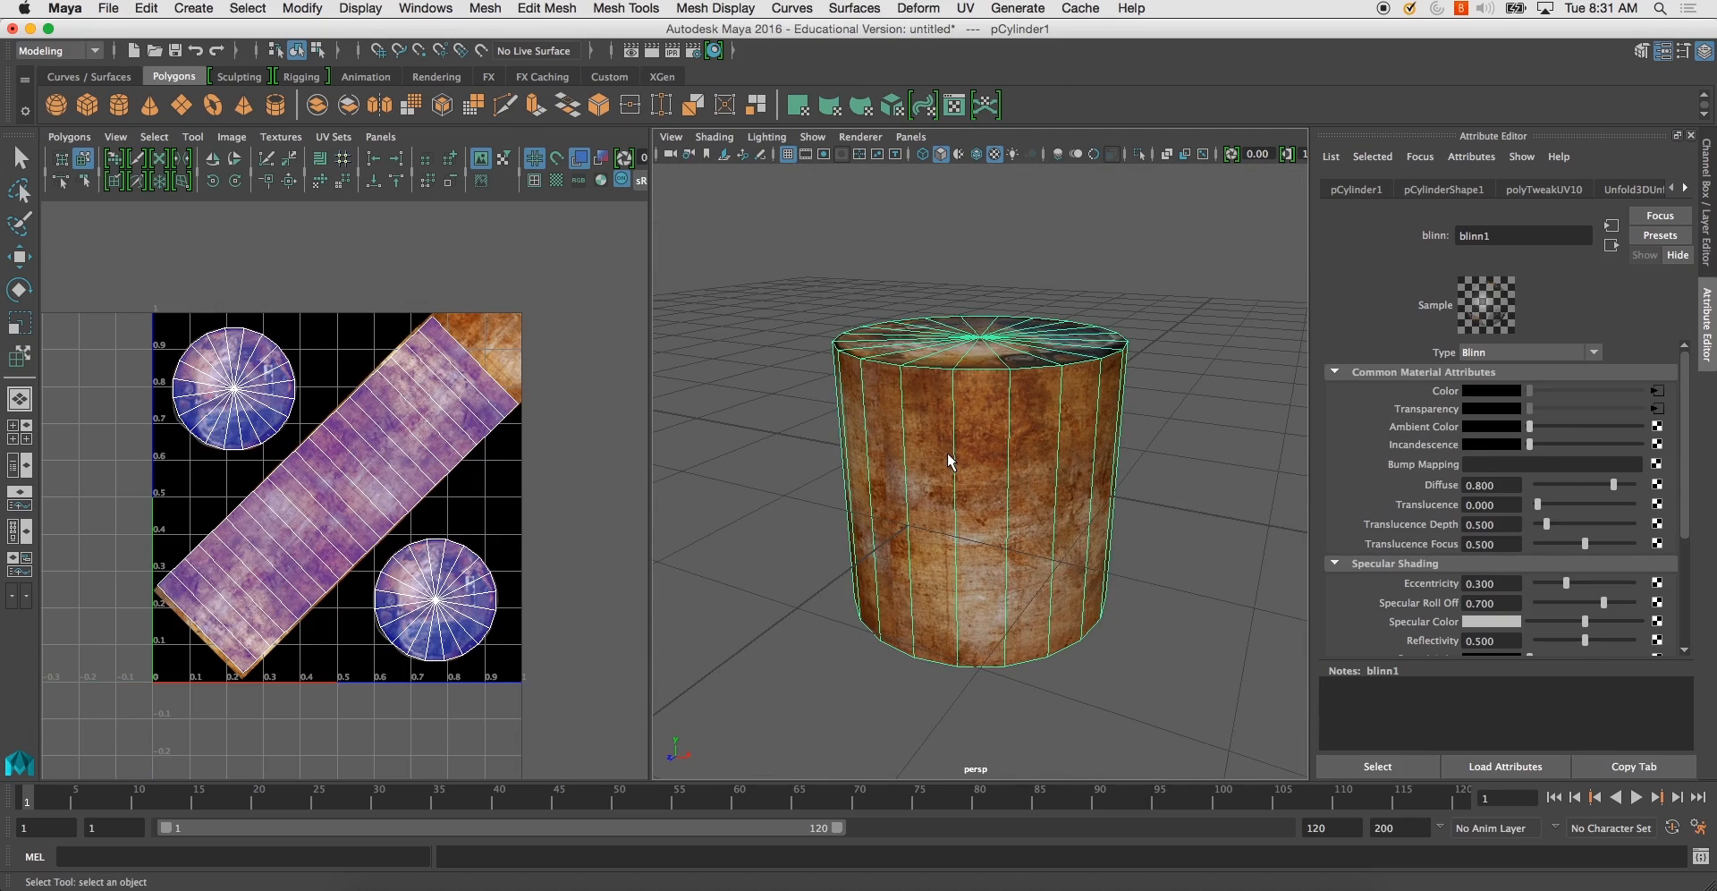
pyautogui.moveTo(867, 456)
pyautogui.keyDown('alt'); pyautogui.mouseDown()
pyautogui.moveTo(1014, 429)
pyautogui.moveTo(858, 431)
pyautogui.moveTo(899, 487)
pyautogui.moveTo(916, 456)
pyautogui.moveTo(883, 460)
pyautogui.mouseUp(); pyautogui.keyUp('alt')
pyautogui.click(816, 315)
pyautogui.keyDown('alt'); pyautogui.moveTo(828, 376); pyautogui.dragTo(824, 404); pyautogui.keyUp('alt')
pyautogui.click(989, 386)
pyautogui.keyDown('alt'); pyautogui.moveTo(989, 386); pyautogui.dragTo(871, 353); pyautogui.keyUp('alt')
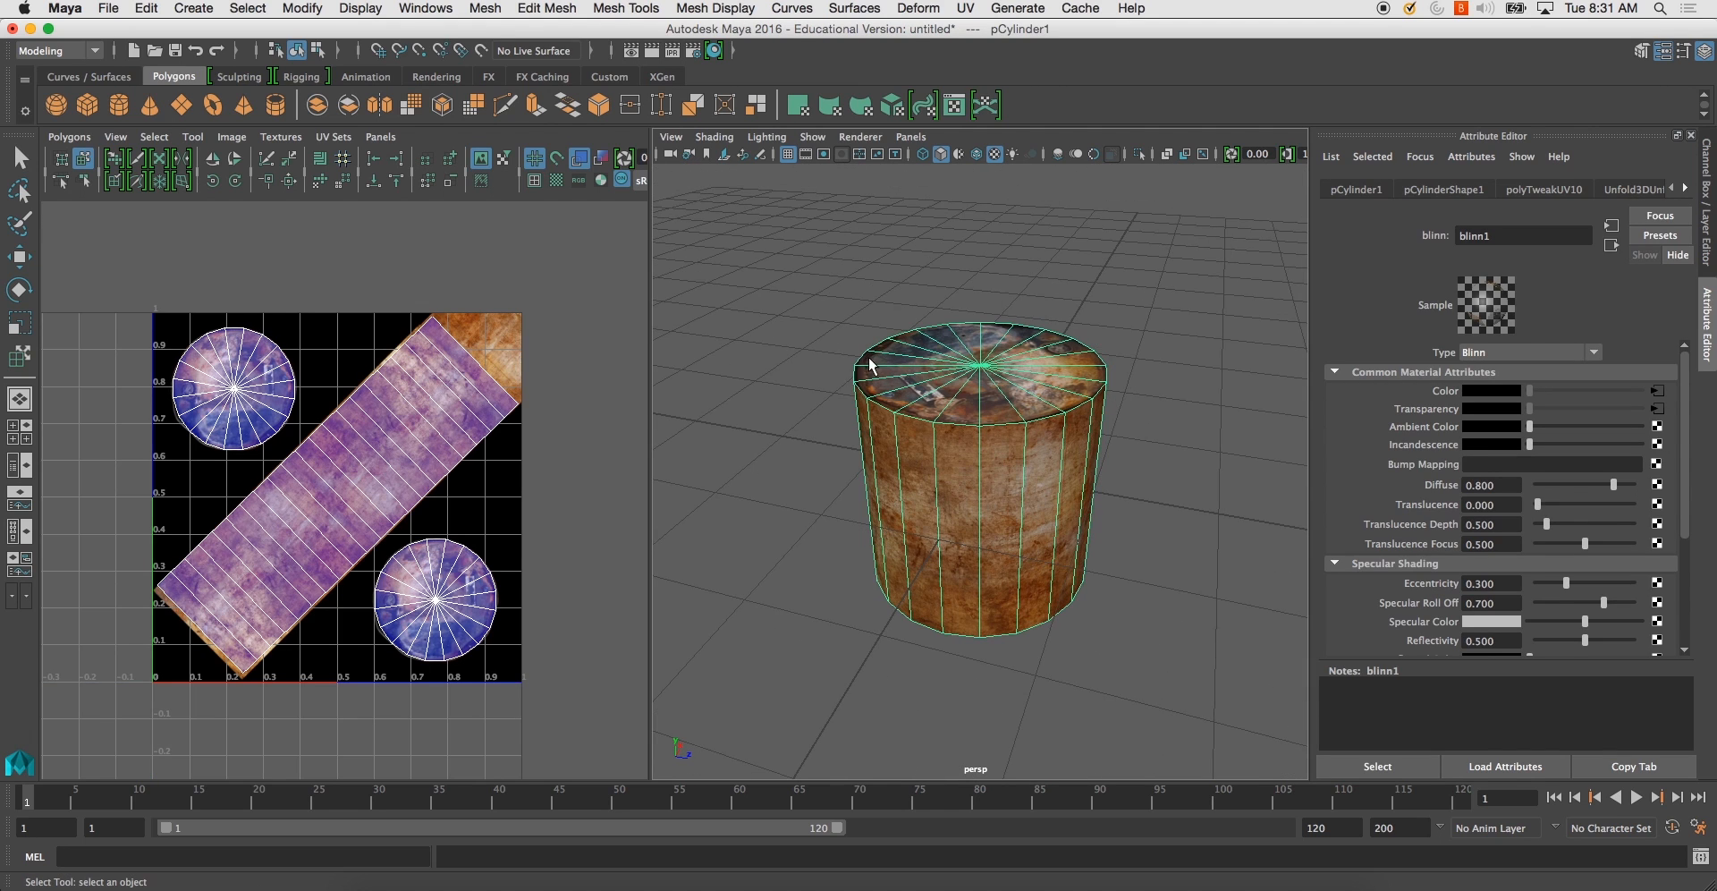
pyautogui.click(792, 367)
pyautogui.keyDown('alt'); pyautogui.moveTo(908, 413); pyautogui.dragTo(948, 372); pyautogui.keyUp('alt')
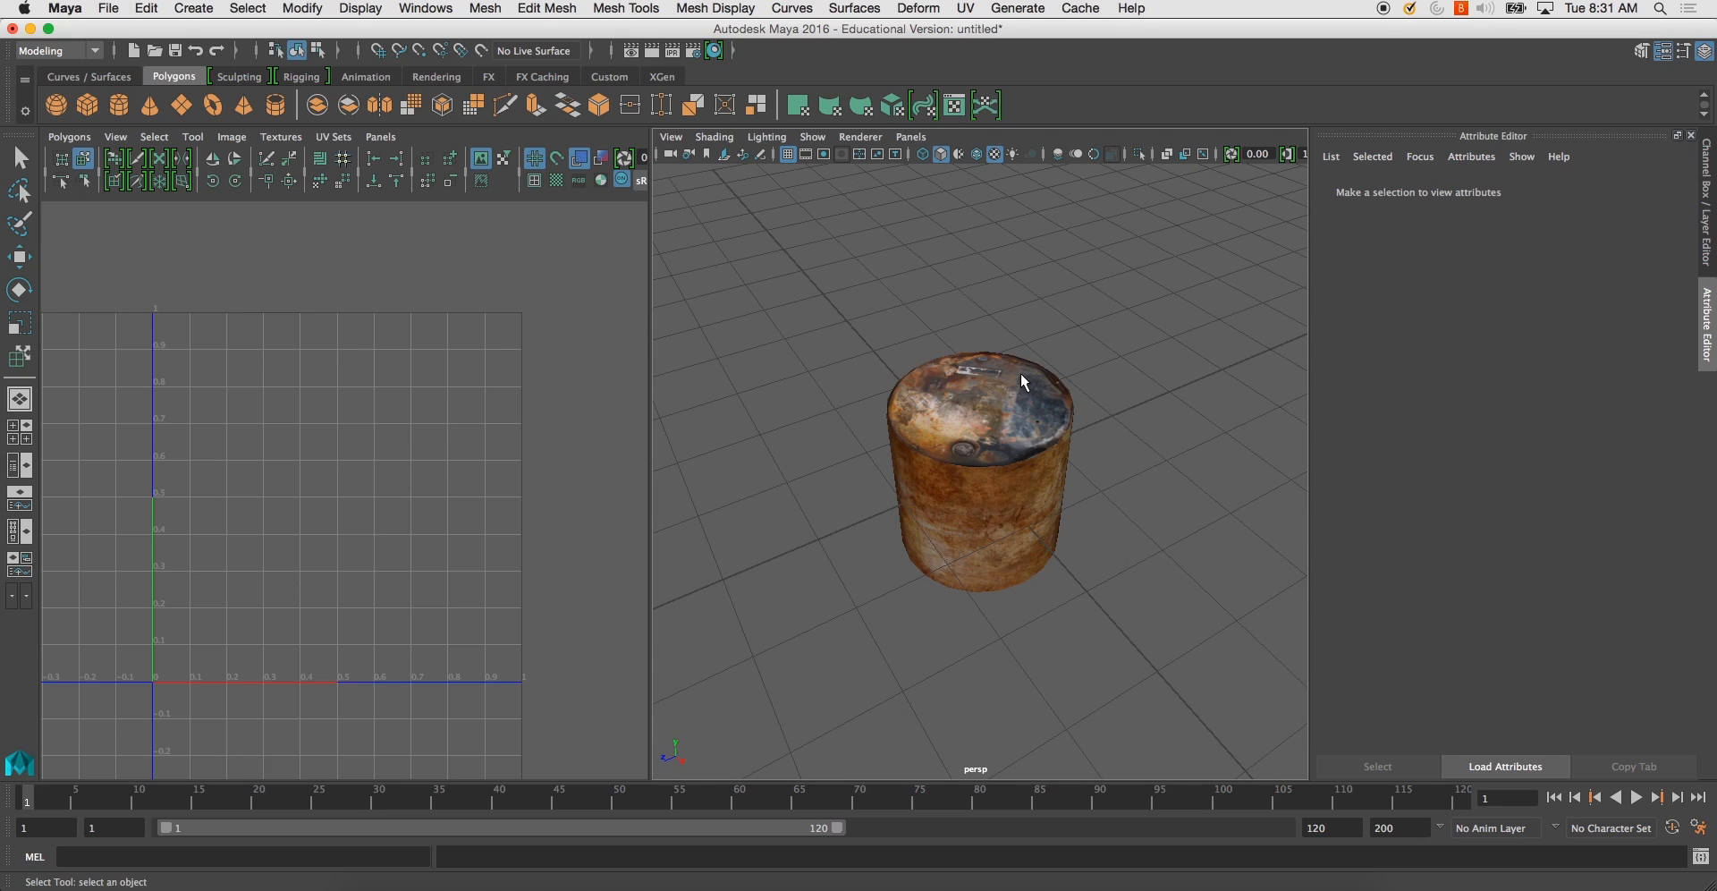